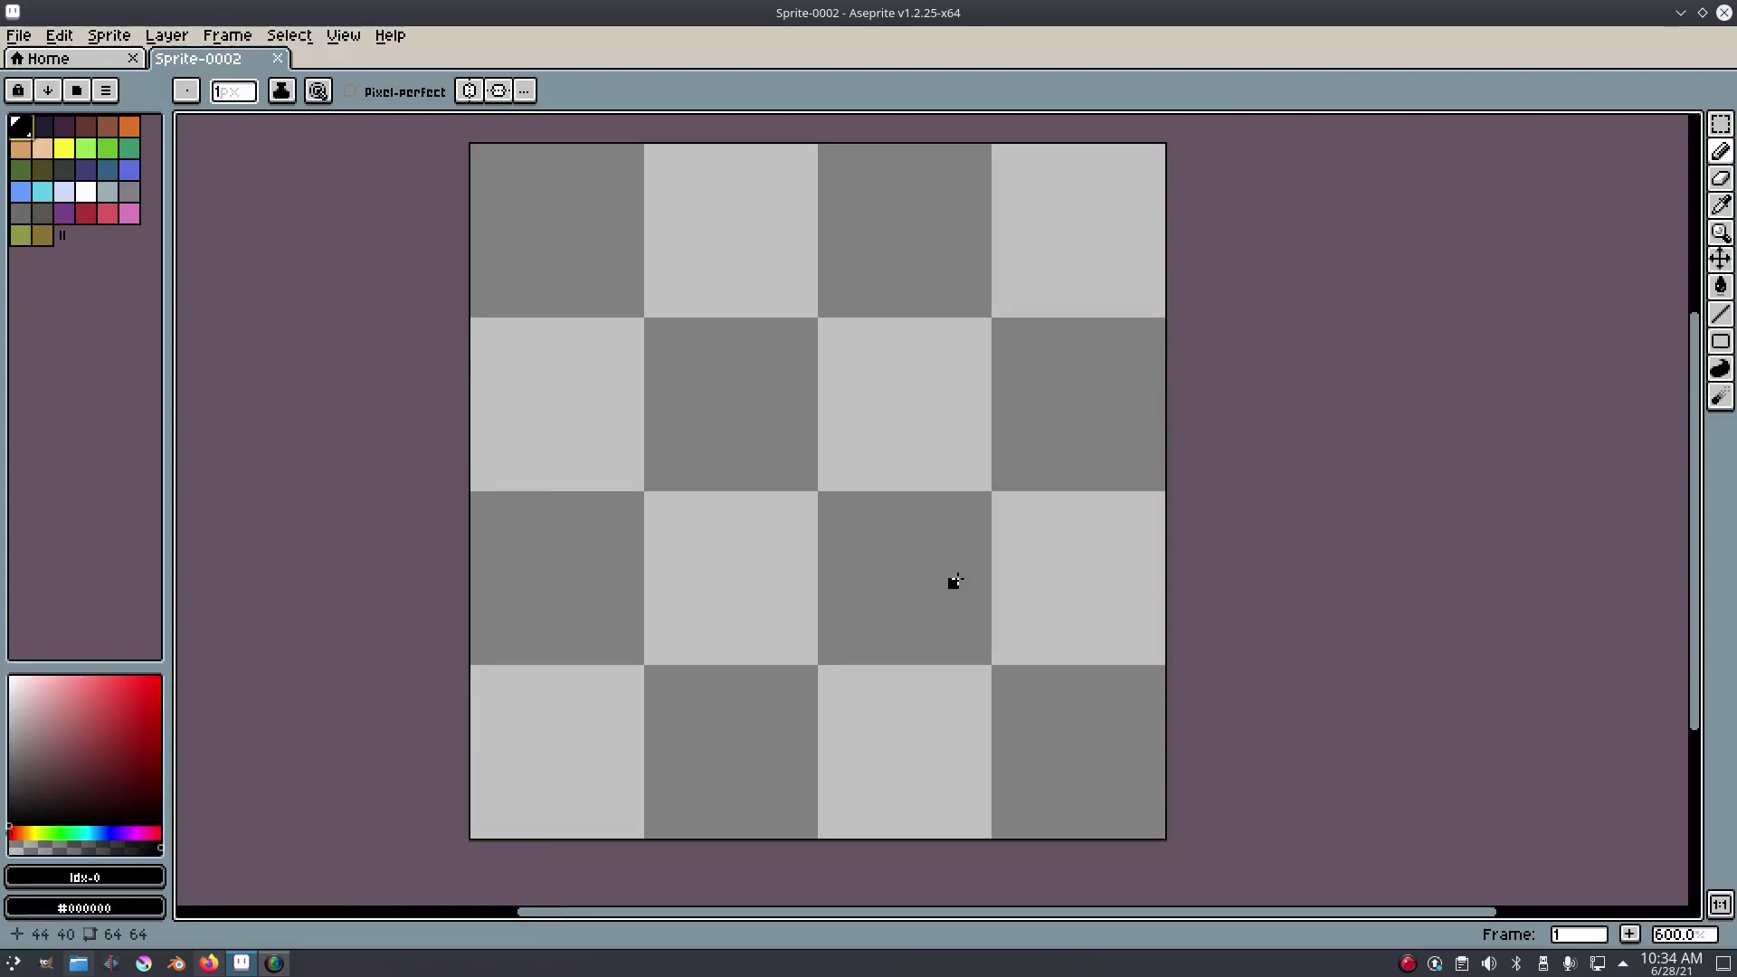
- Draw two black 32 × 32 pixel circle outlines side by side across the middle of the canvas with the Ellipse tool
scroll(950, 581, up, 1)
scroll(1019, 531, left, 1)
scroll(1051, 546, up, 1)
scroll(763, 458, left, 1)
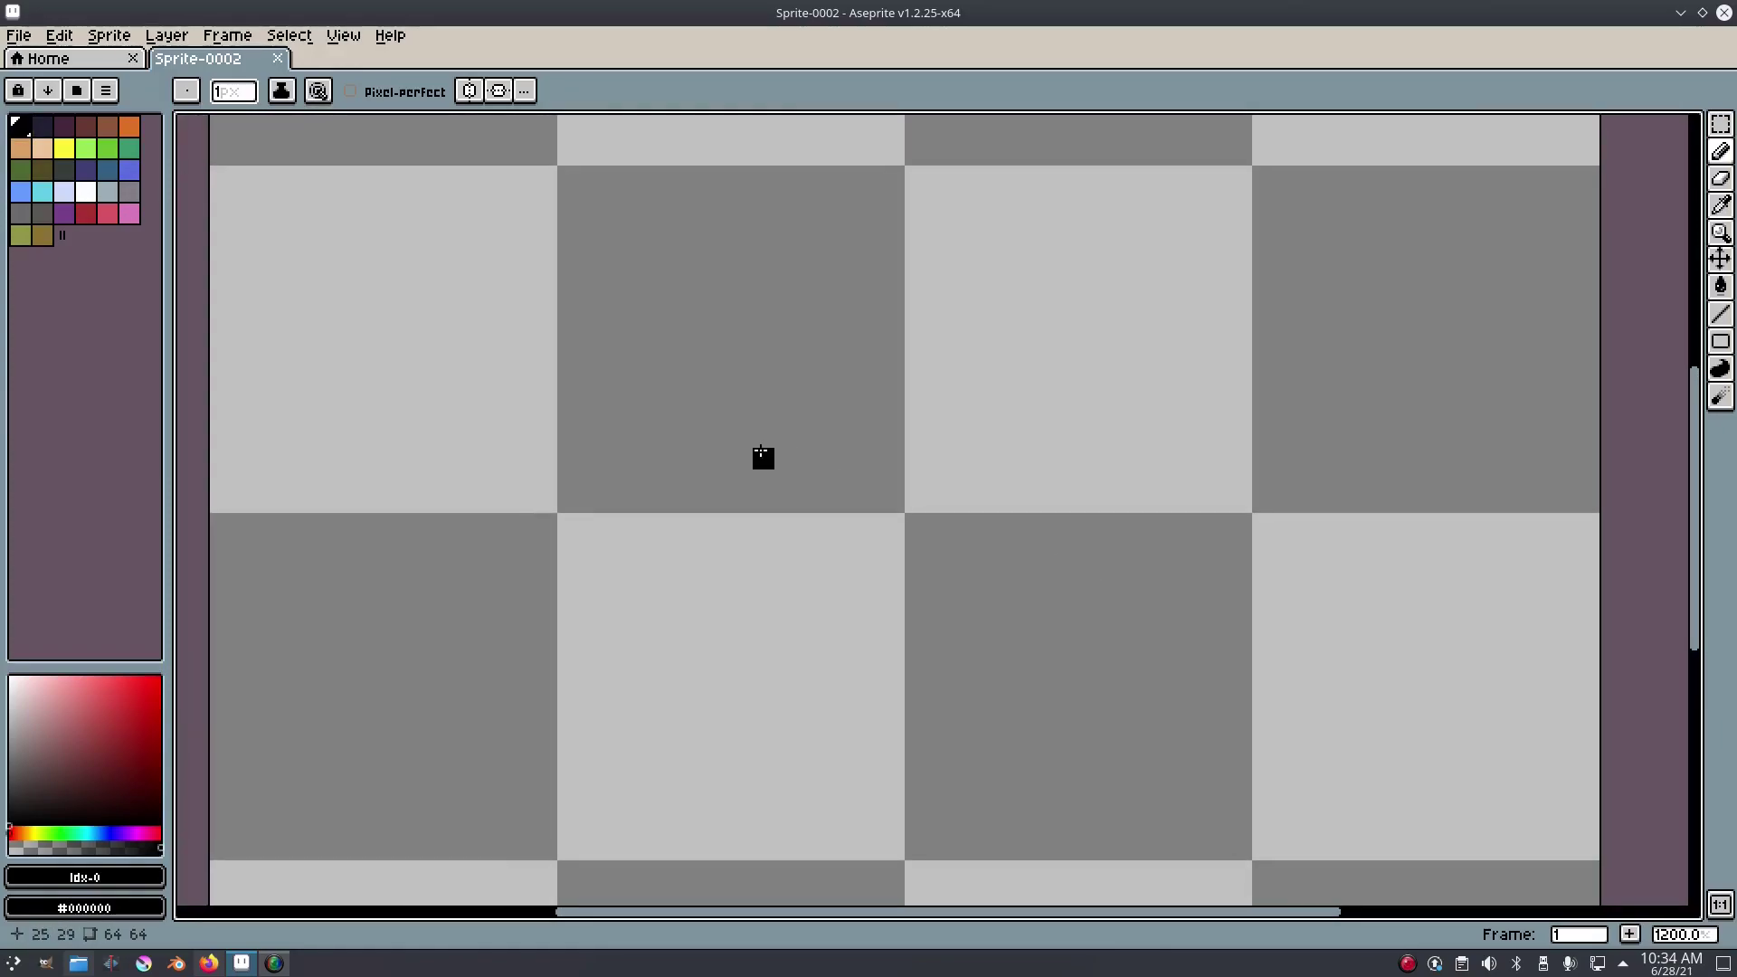
scroll(840, 485, down, 1)
scroll(892, 489, left, 1)
scroll(1110, 488, right, 2)
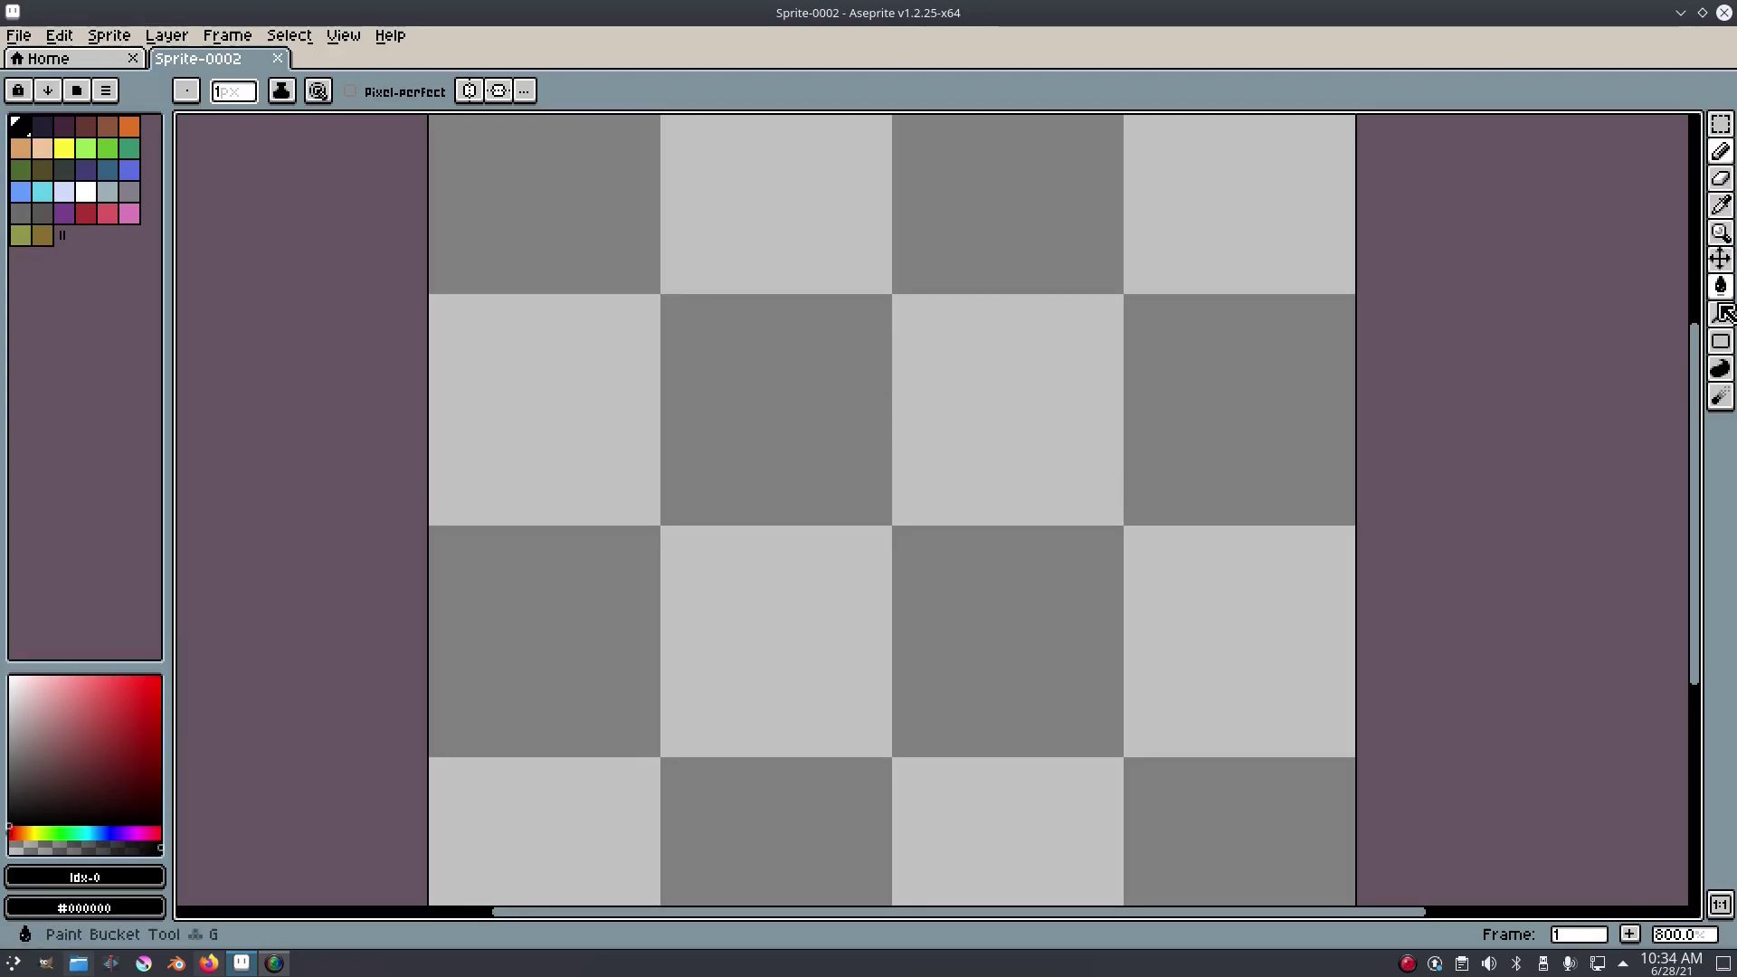
click(1721, 341)
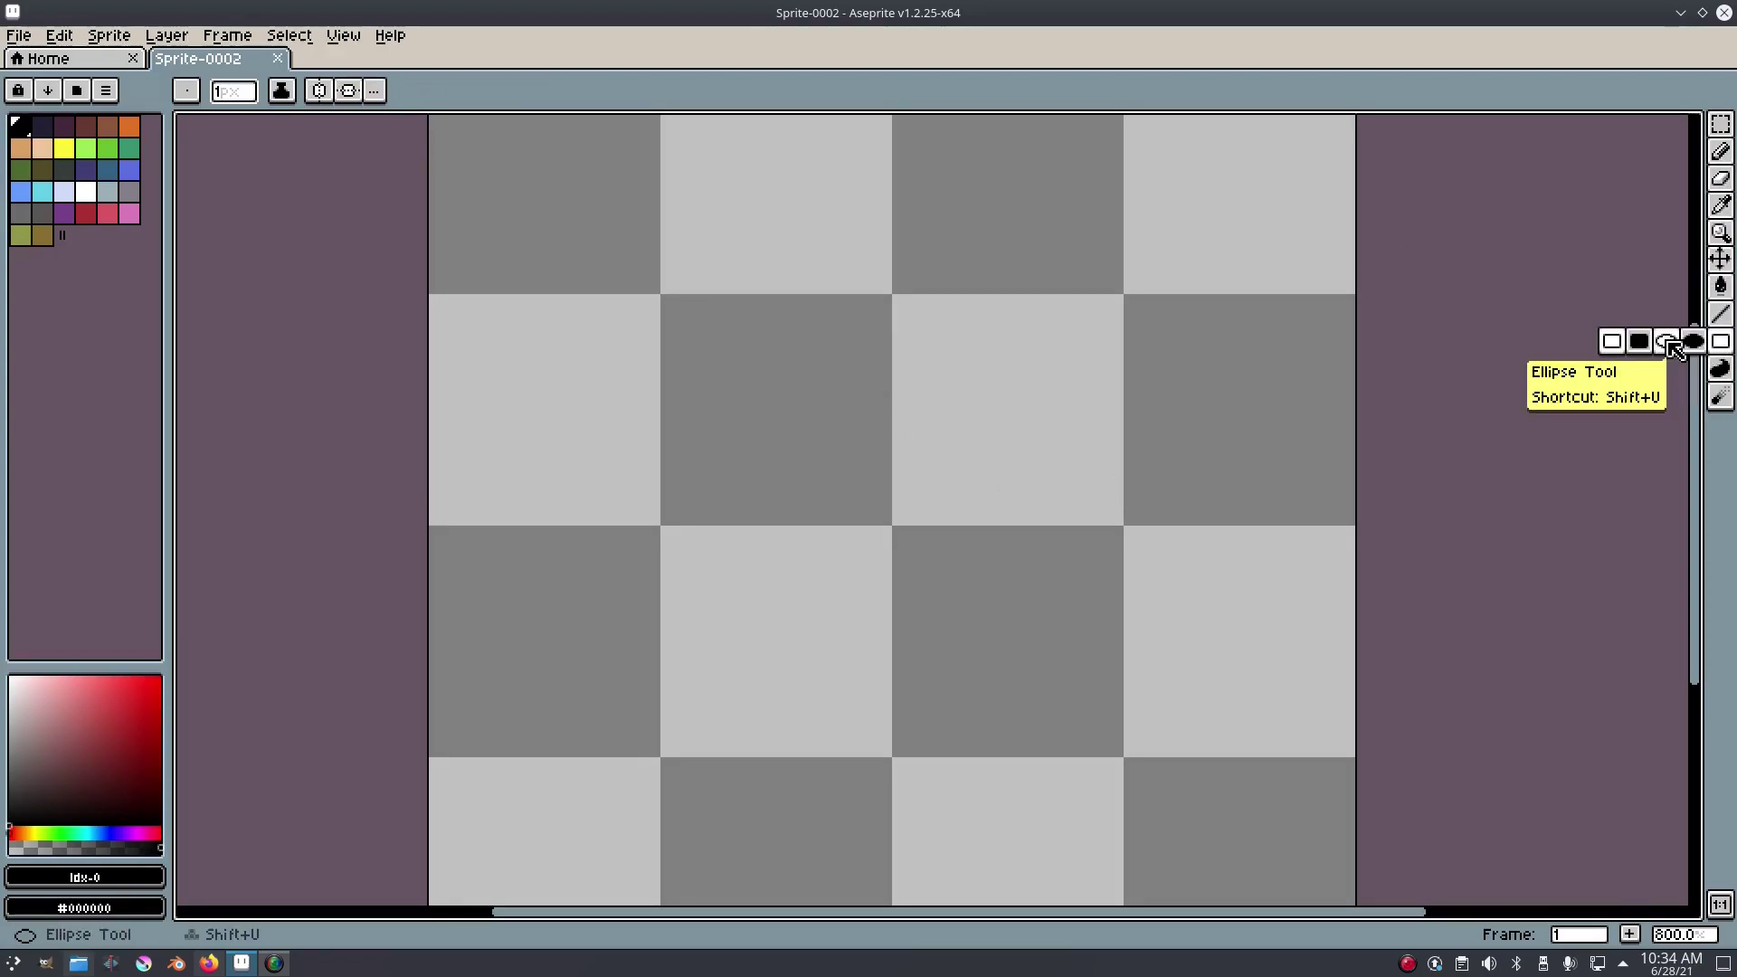
click(1669, 348)
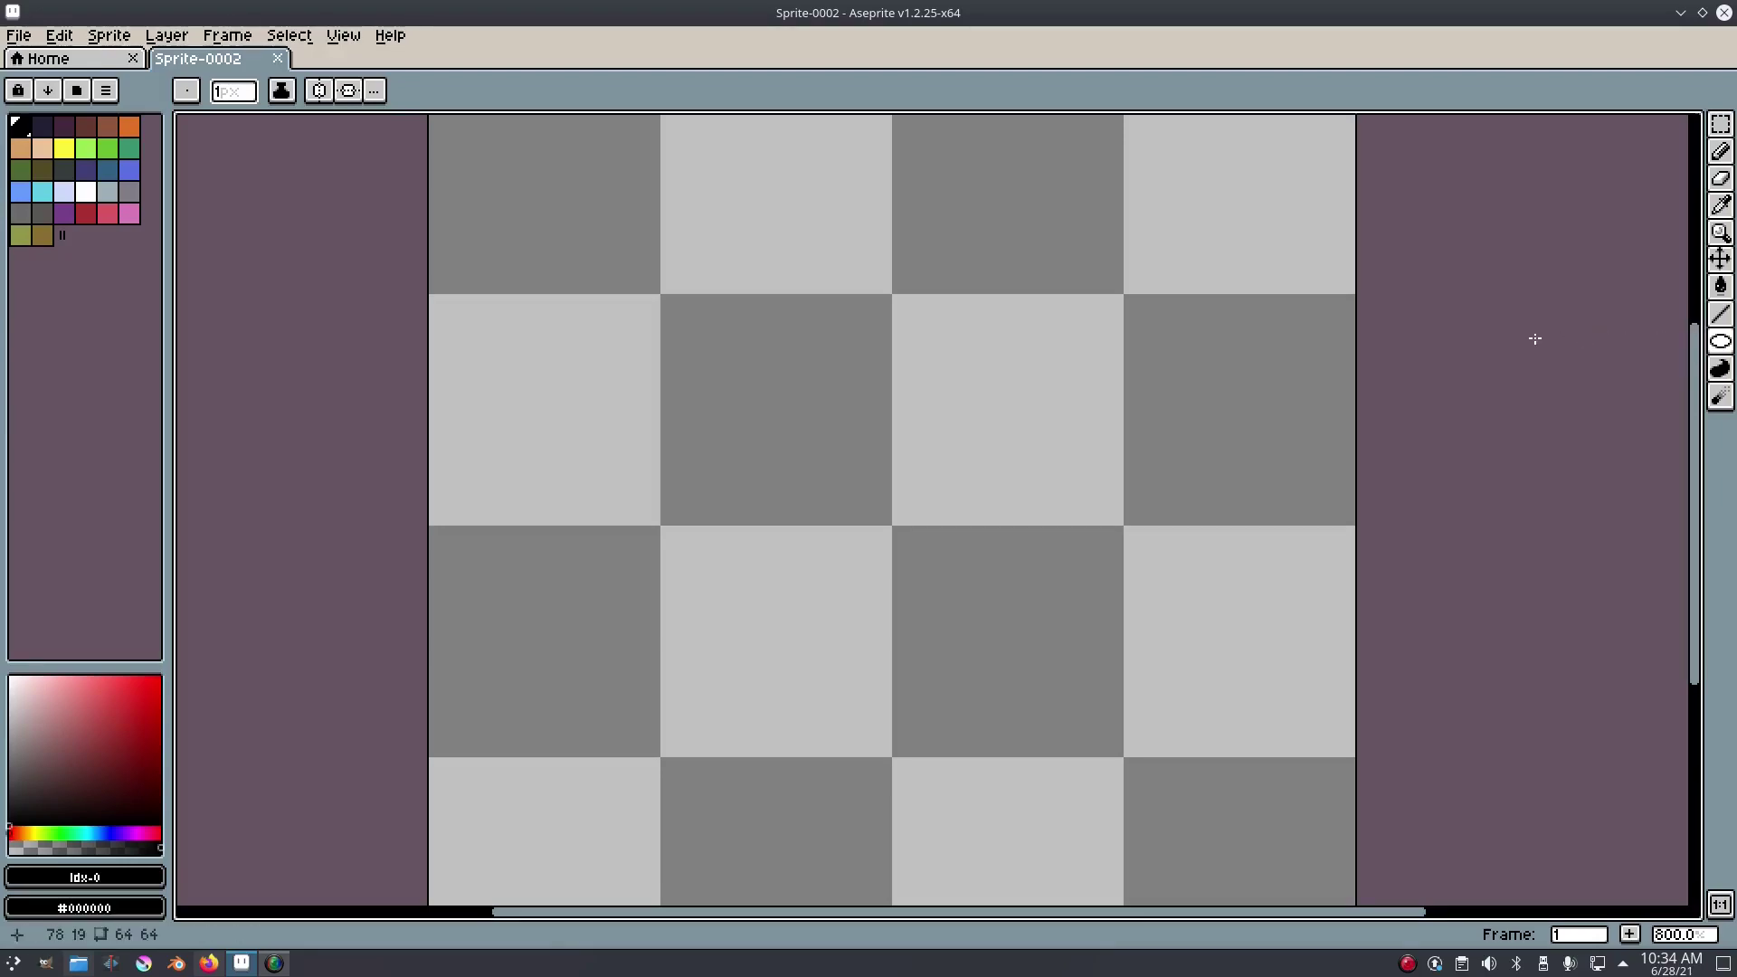
drag(436, 302, 855, 665)
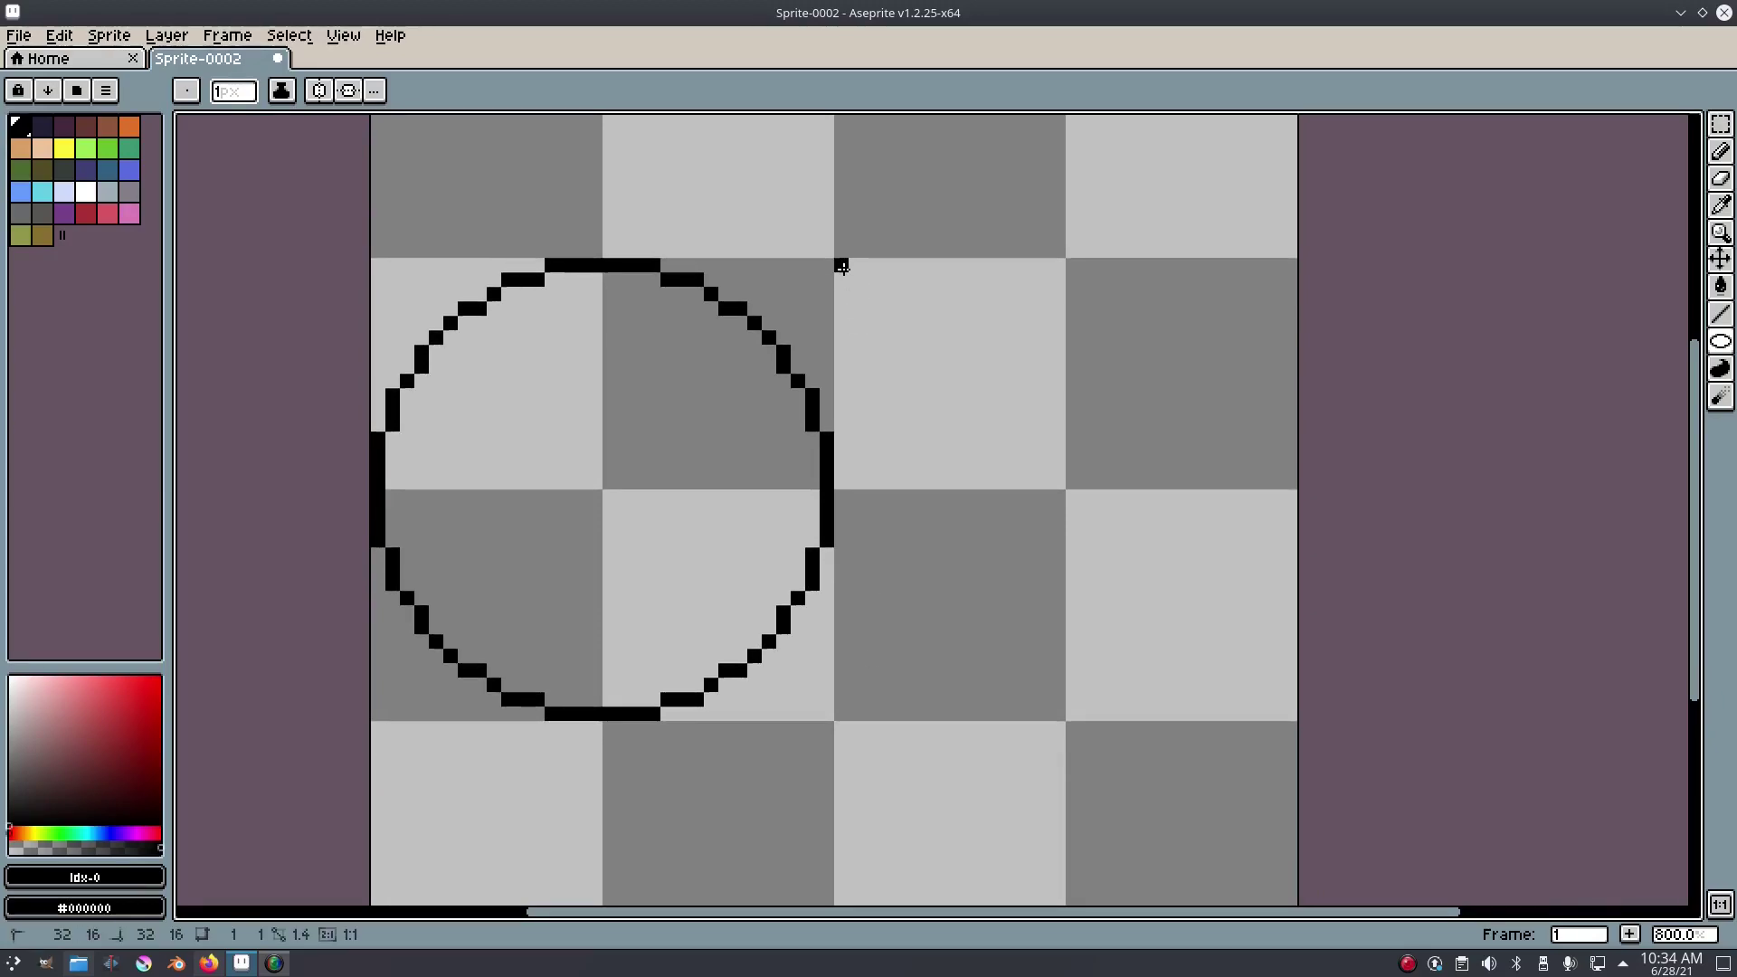
drag(841, 266, 1288, 718)
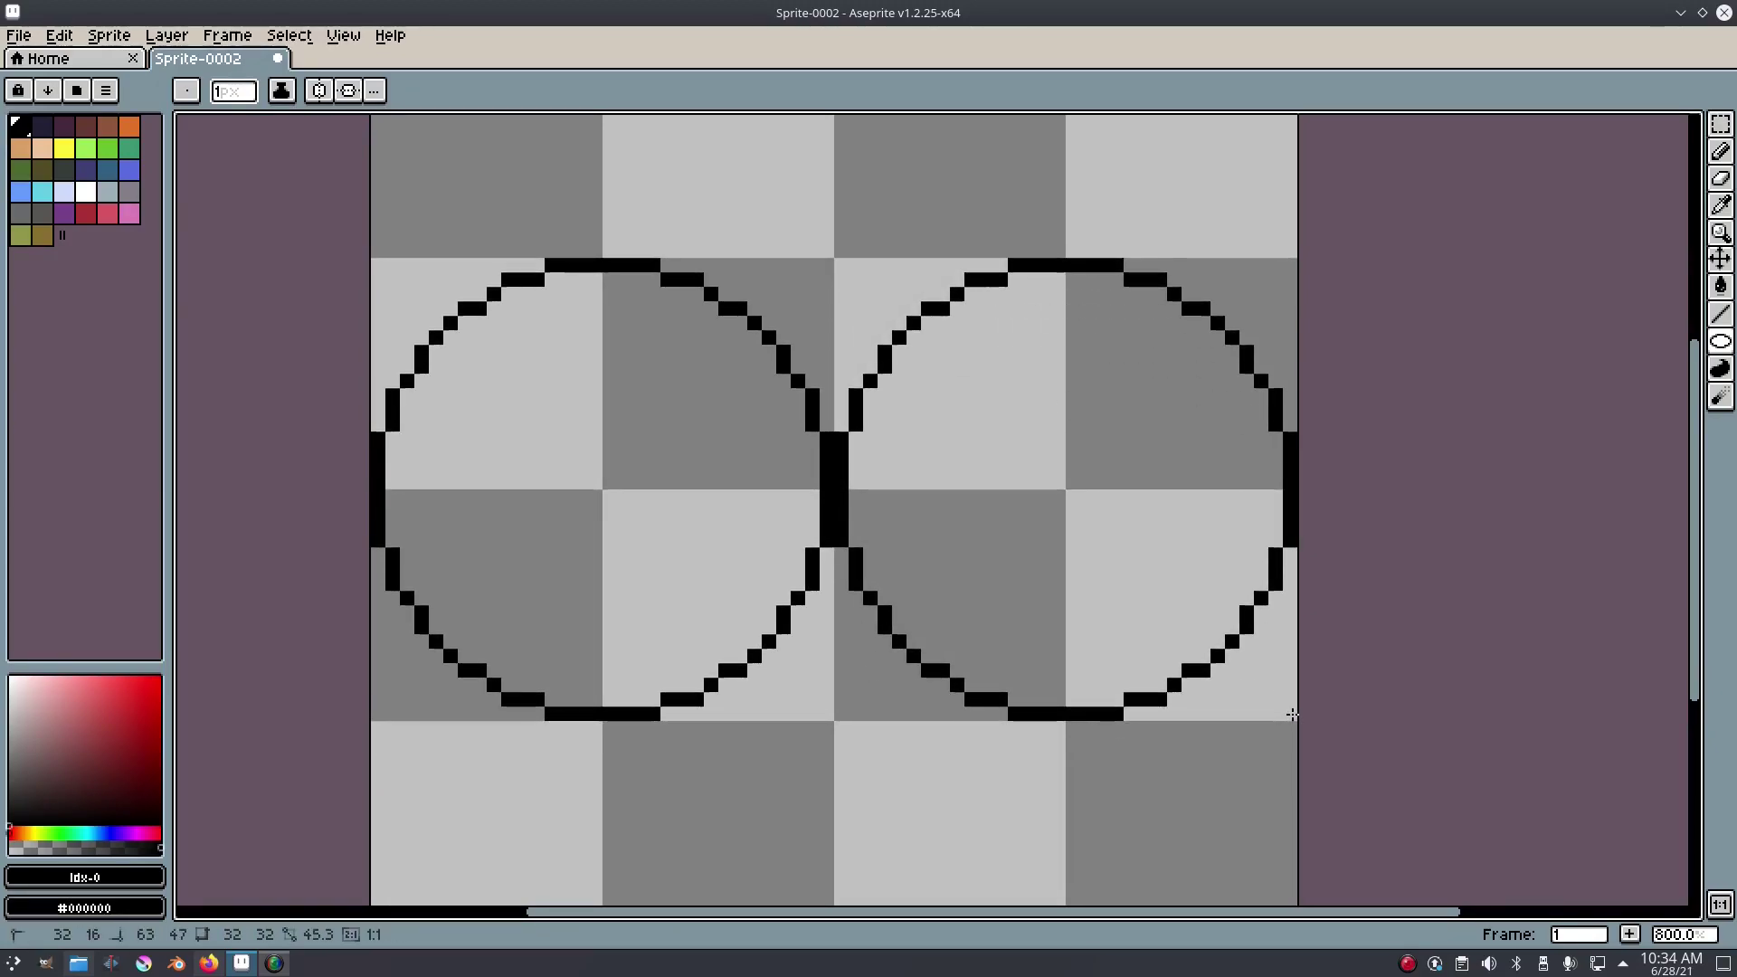
scroll(1261, 710, down, 2)
scroll(923, 570, up, 2)
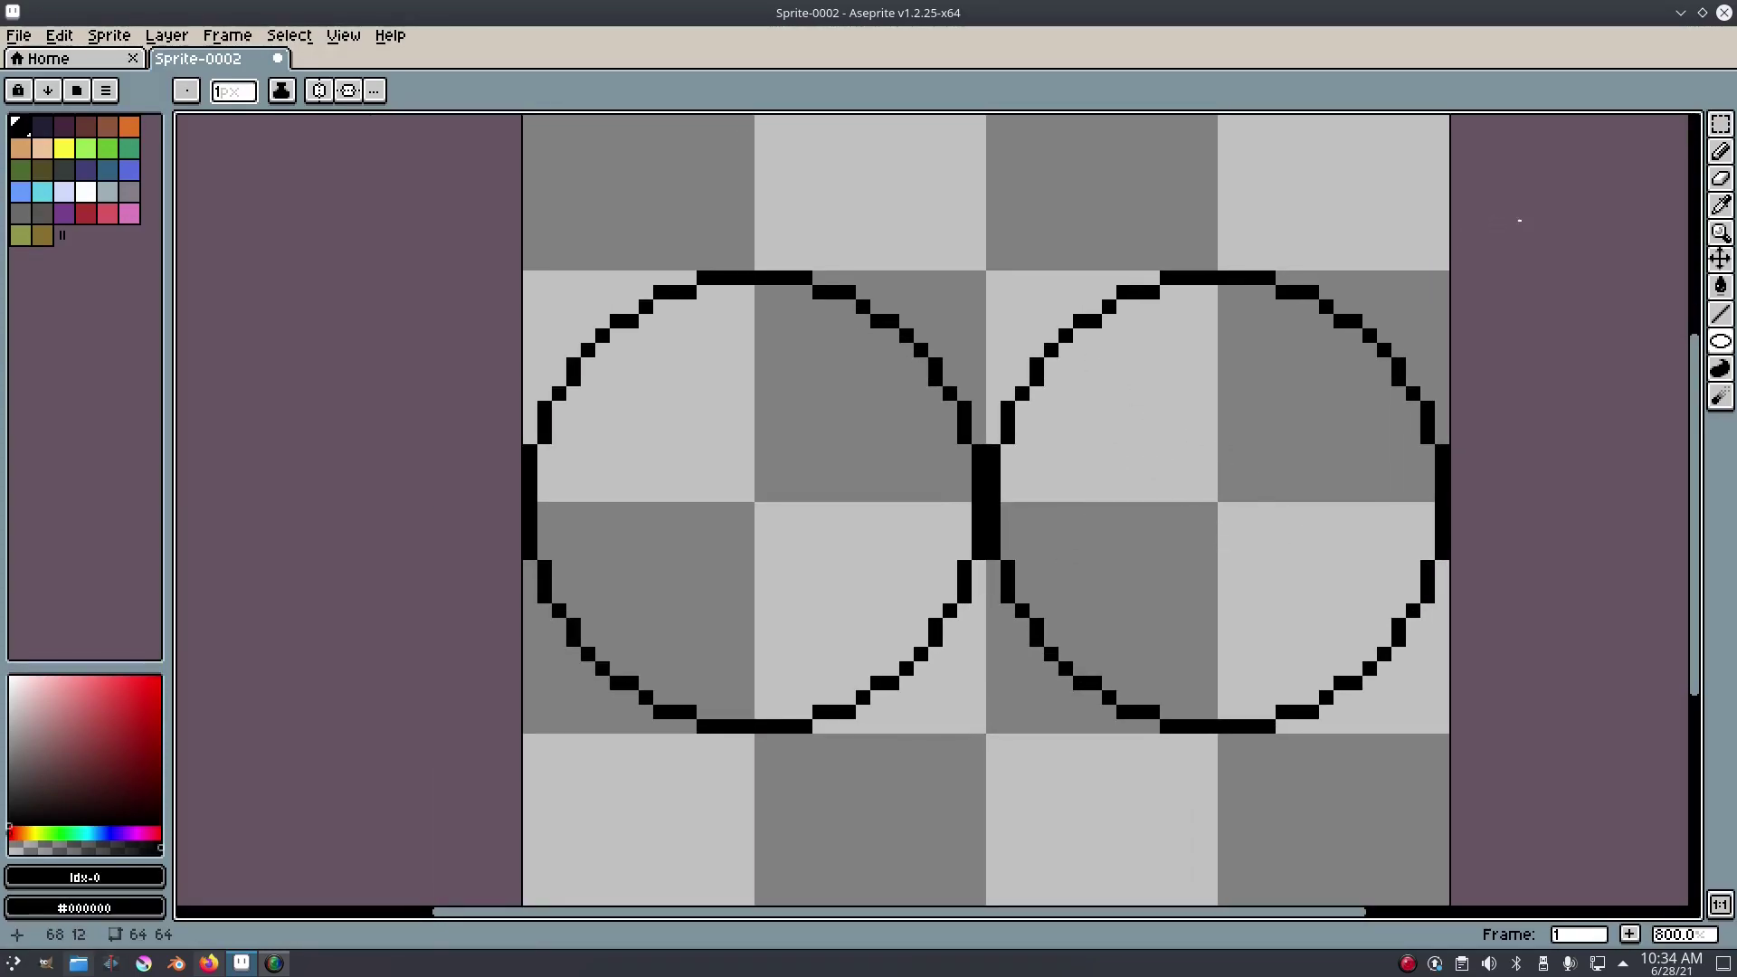
- Fill the insides of both circles with the white palette colour
click(1721, 151)
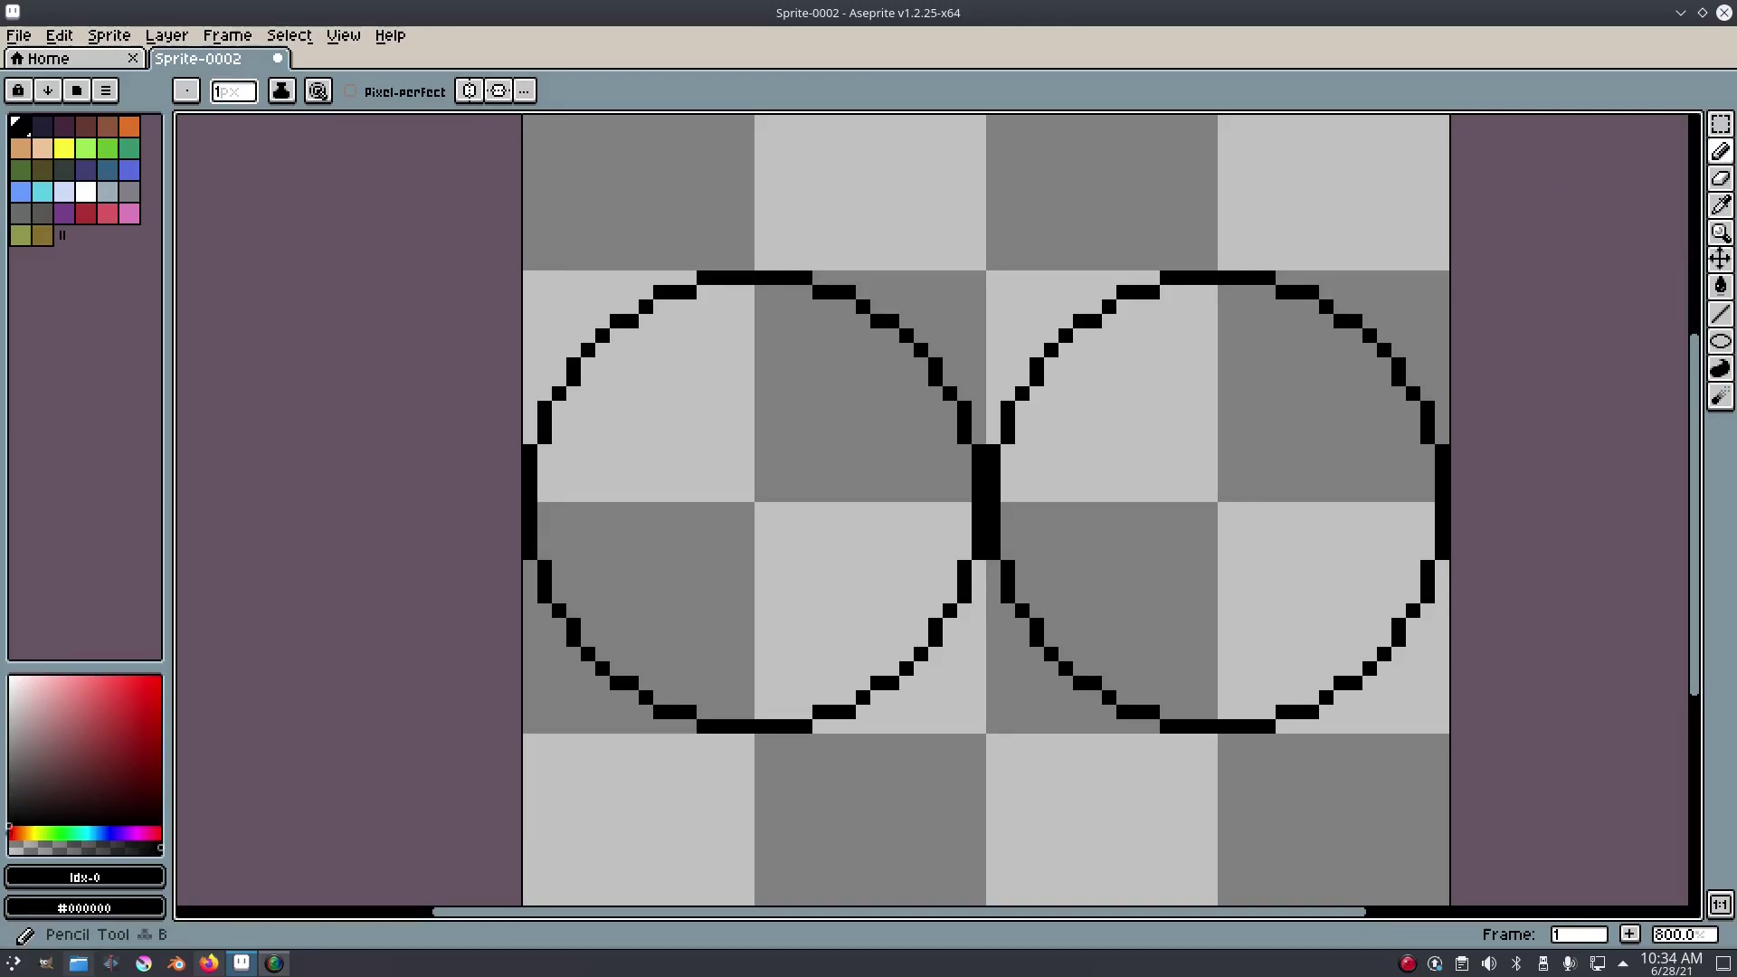
drag(826, 337, 802, 330)
click(88, 195)
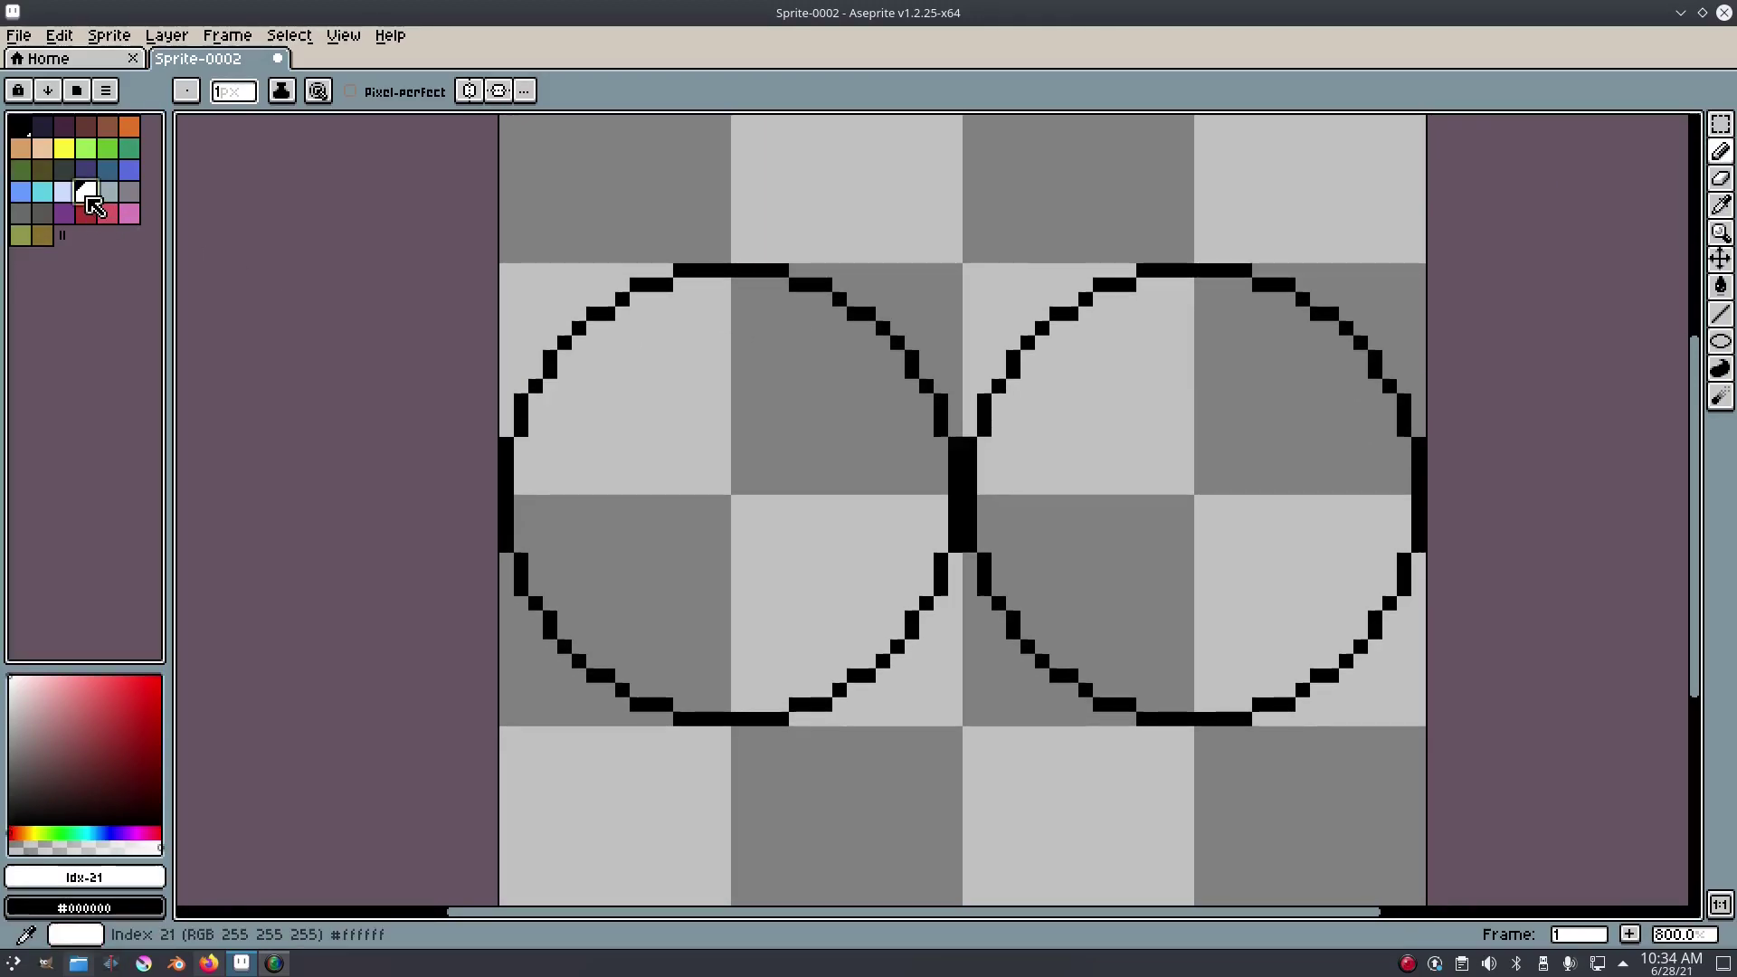
key(g)
click(724, 554)
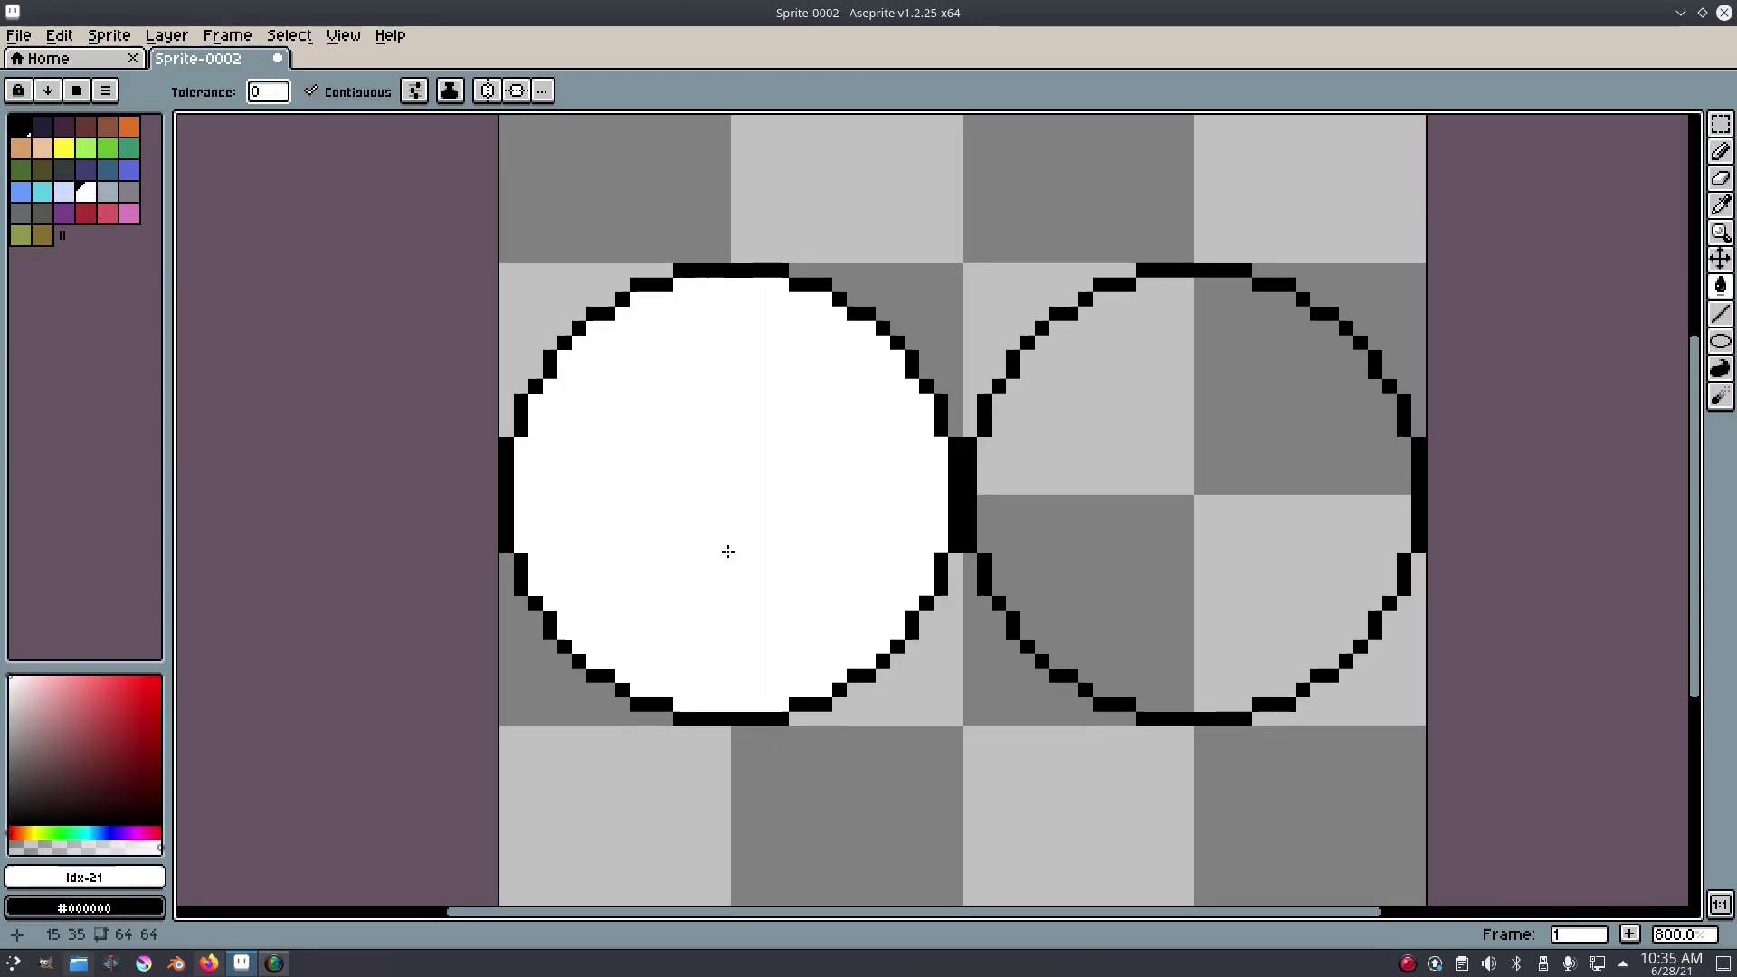
click(1175, 489)
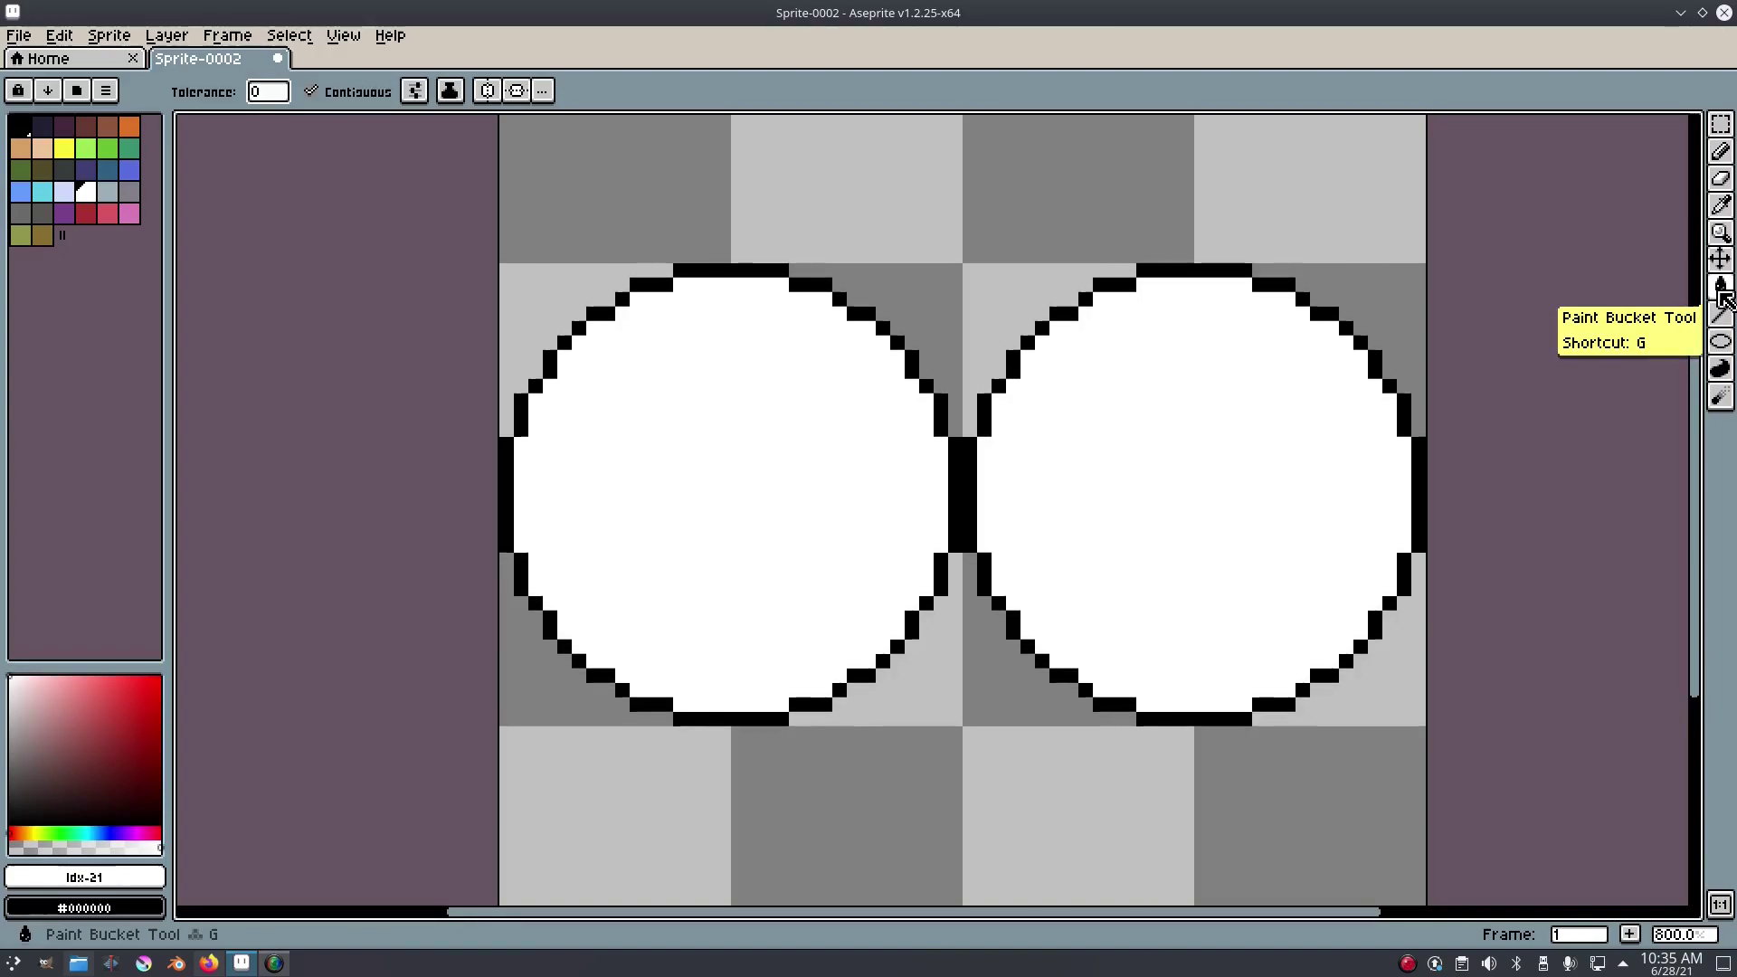
- Mix a blue-grey of hue 203°, saturation 6, value 71 and fill the right circle with it
scroll(992, 497, up, 2)
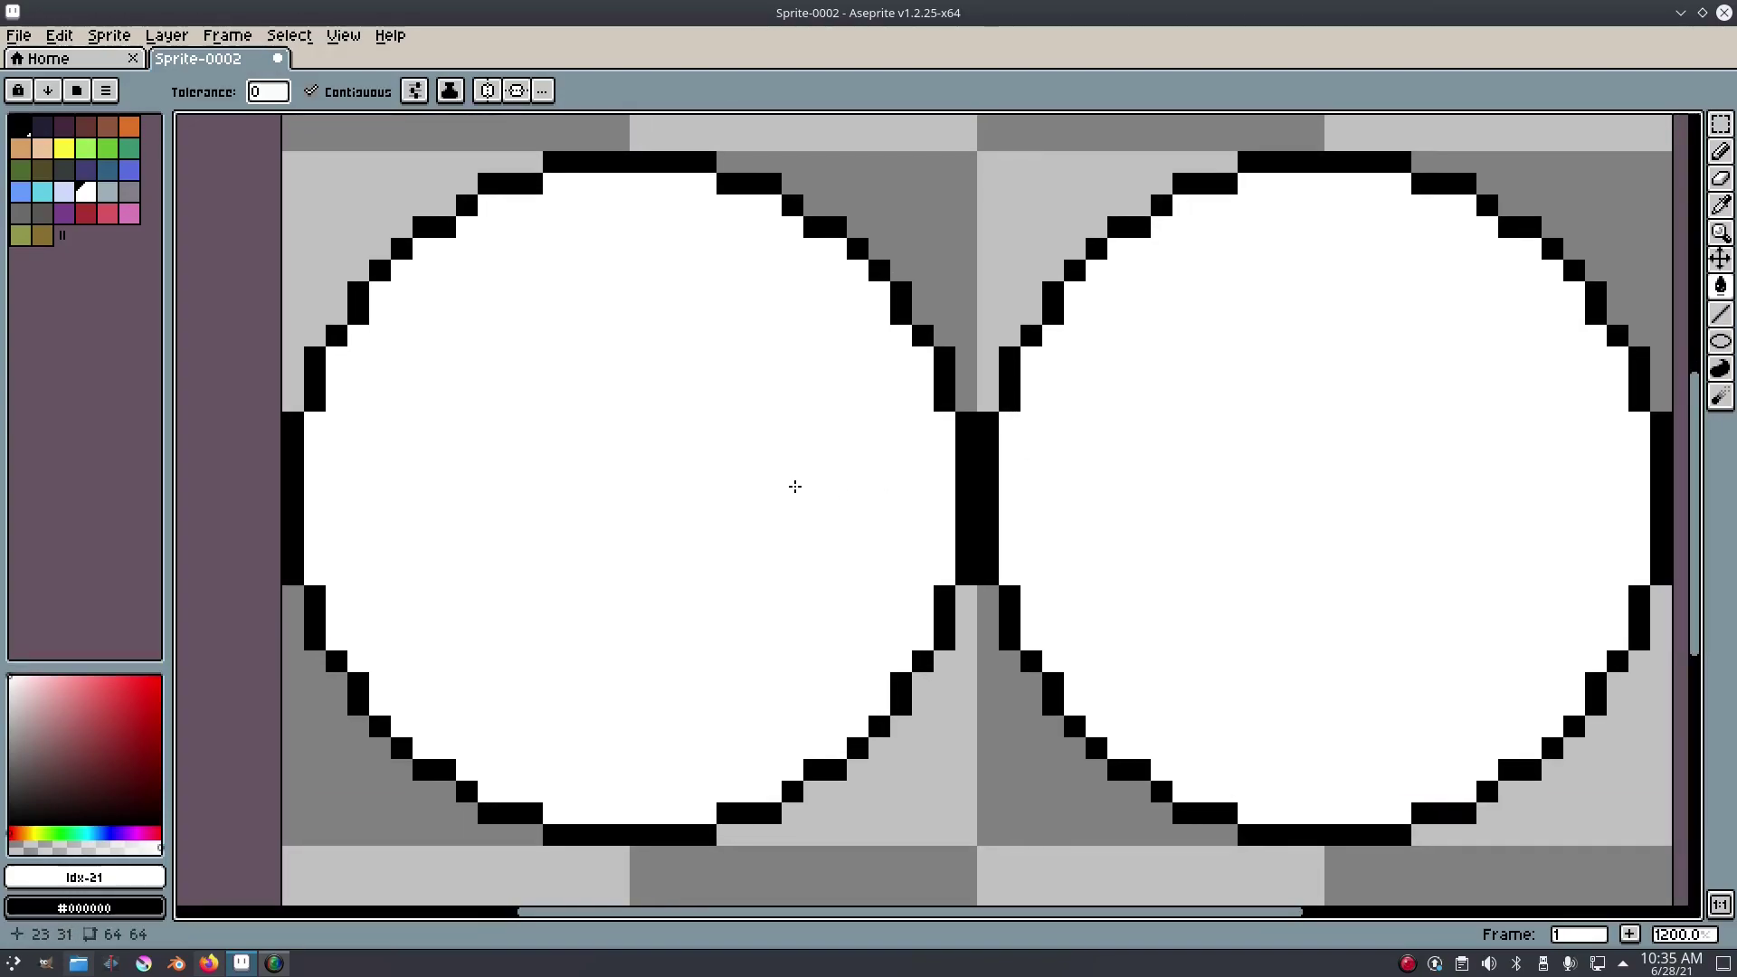
scroll(1069, 358, down, 2)
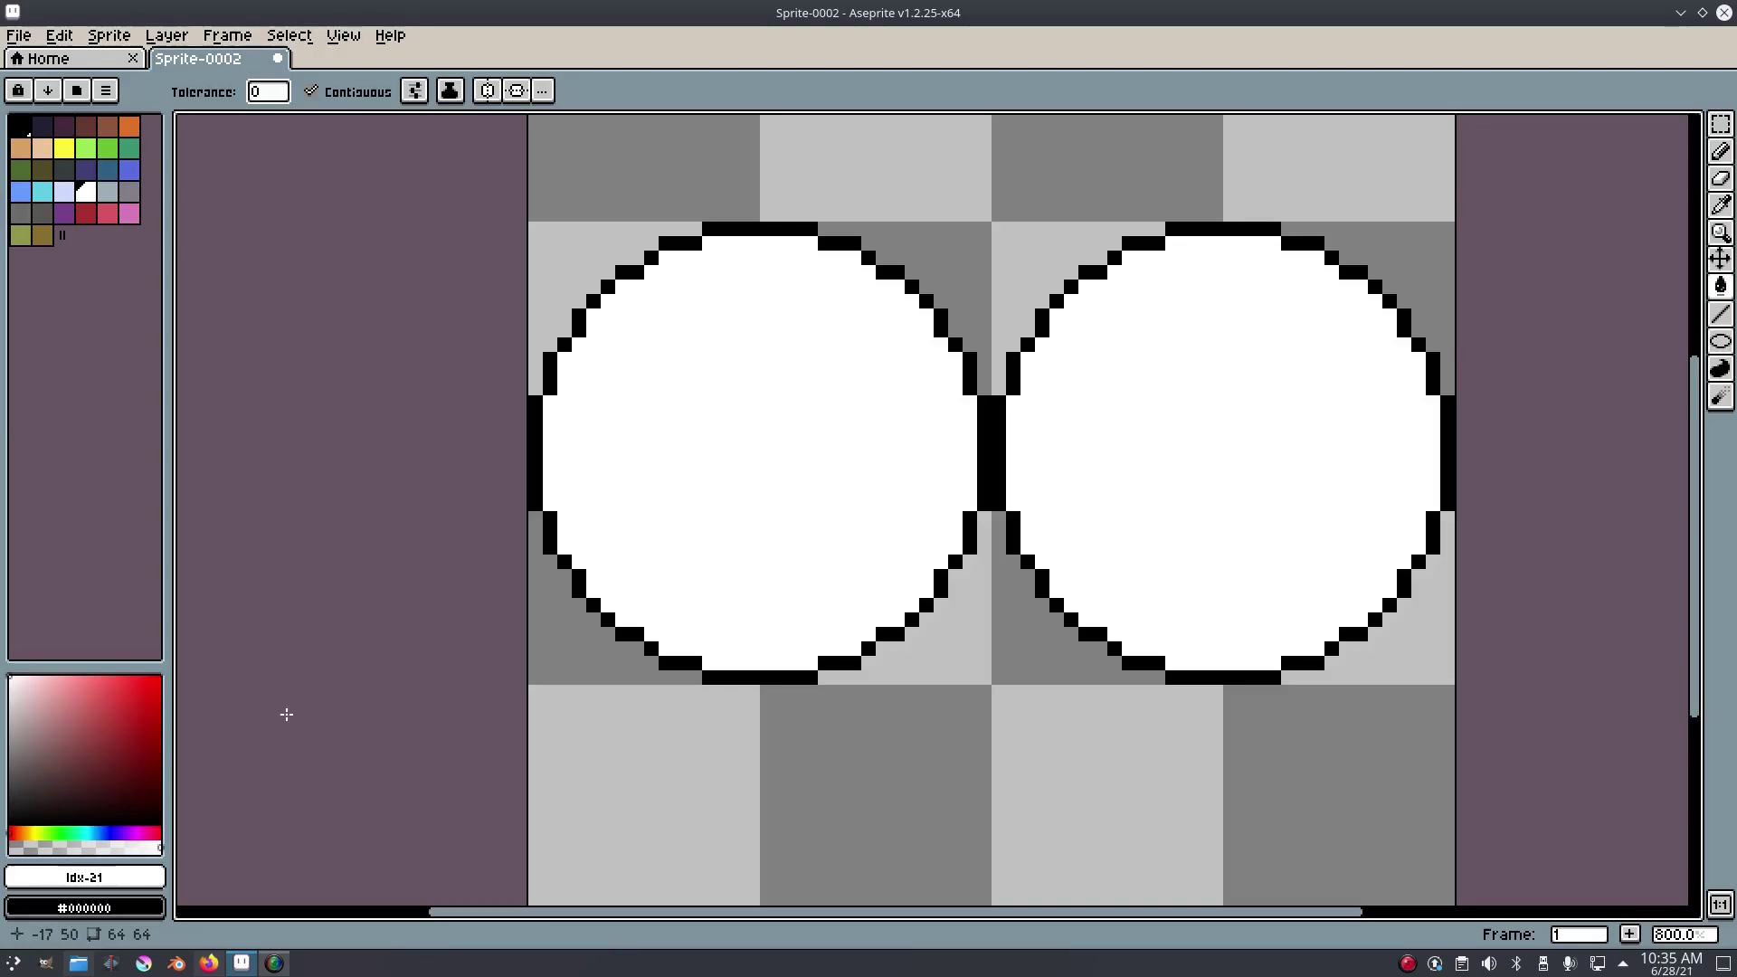
right_click(14, 713)
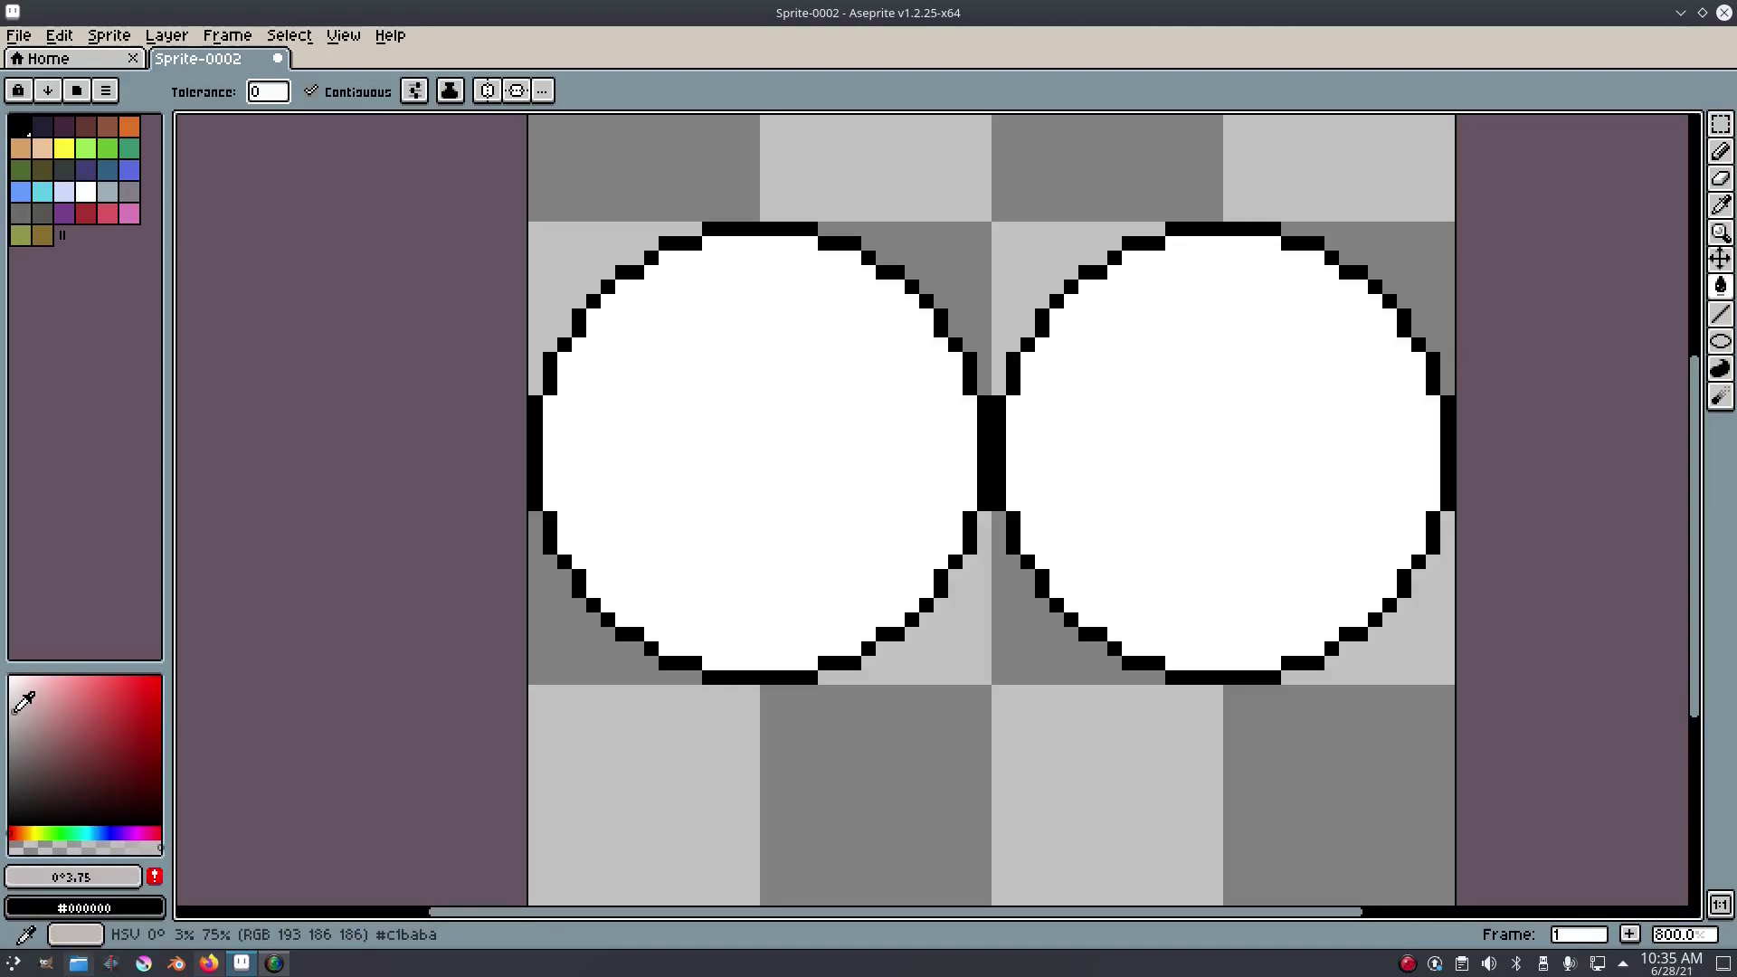
right_click(15, 714)
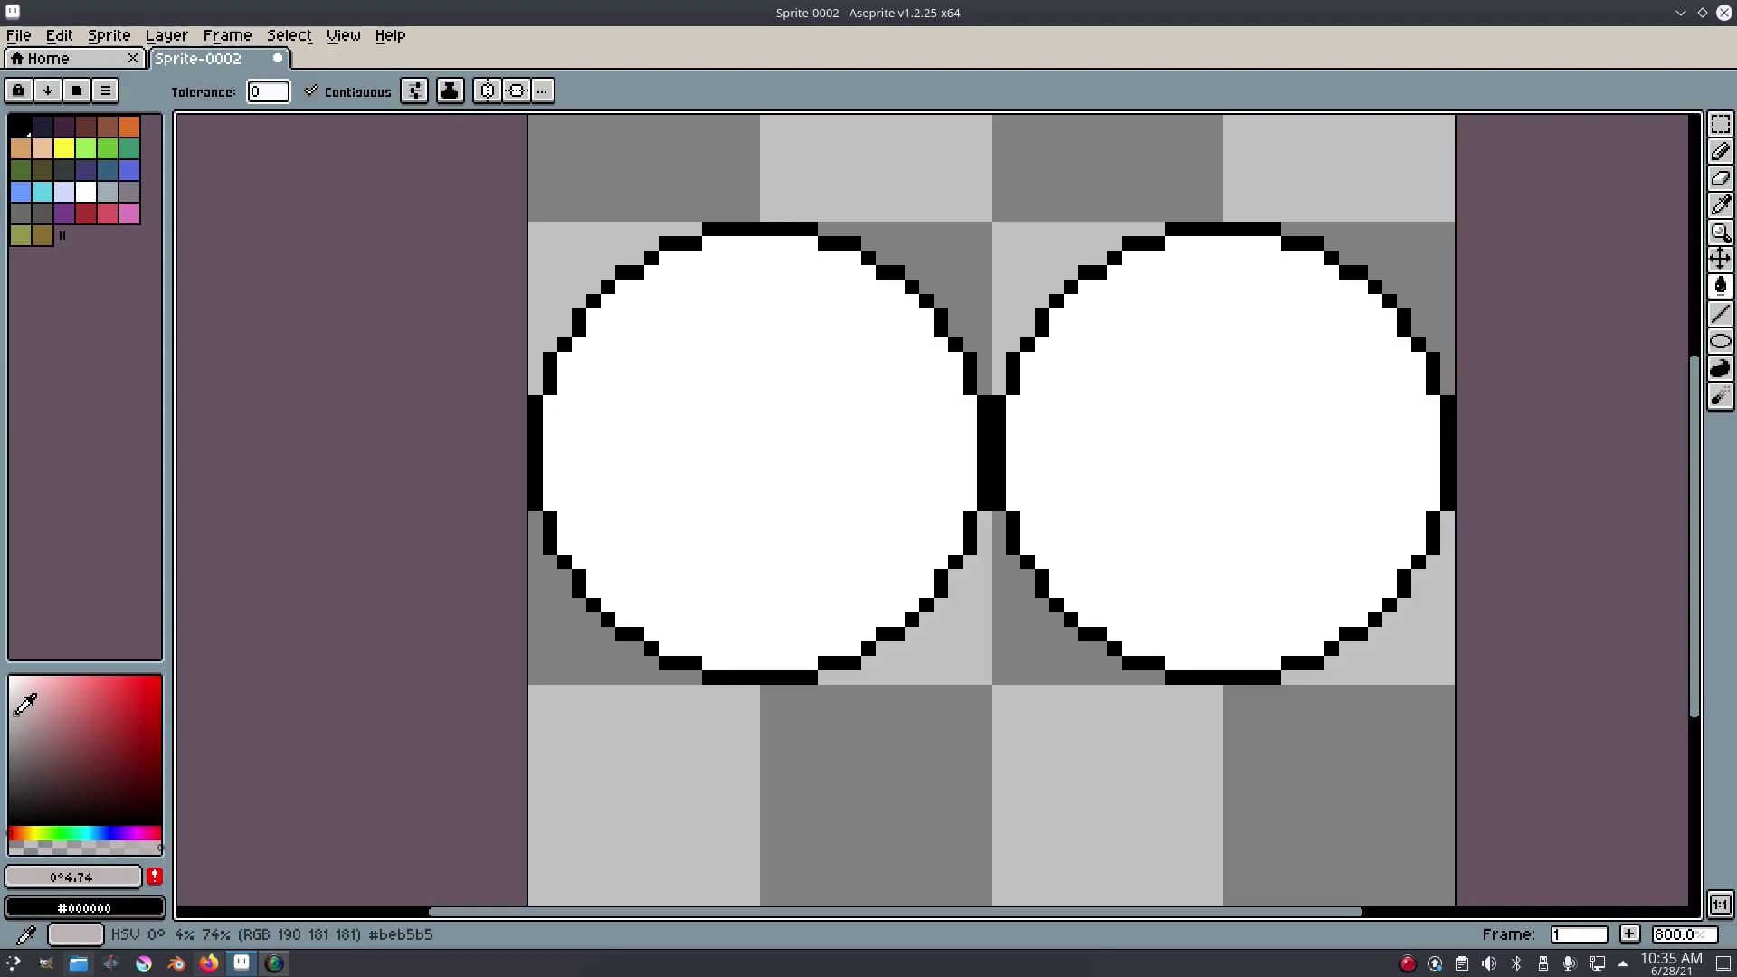
right_click(17, 716)
right_click(17, 717)
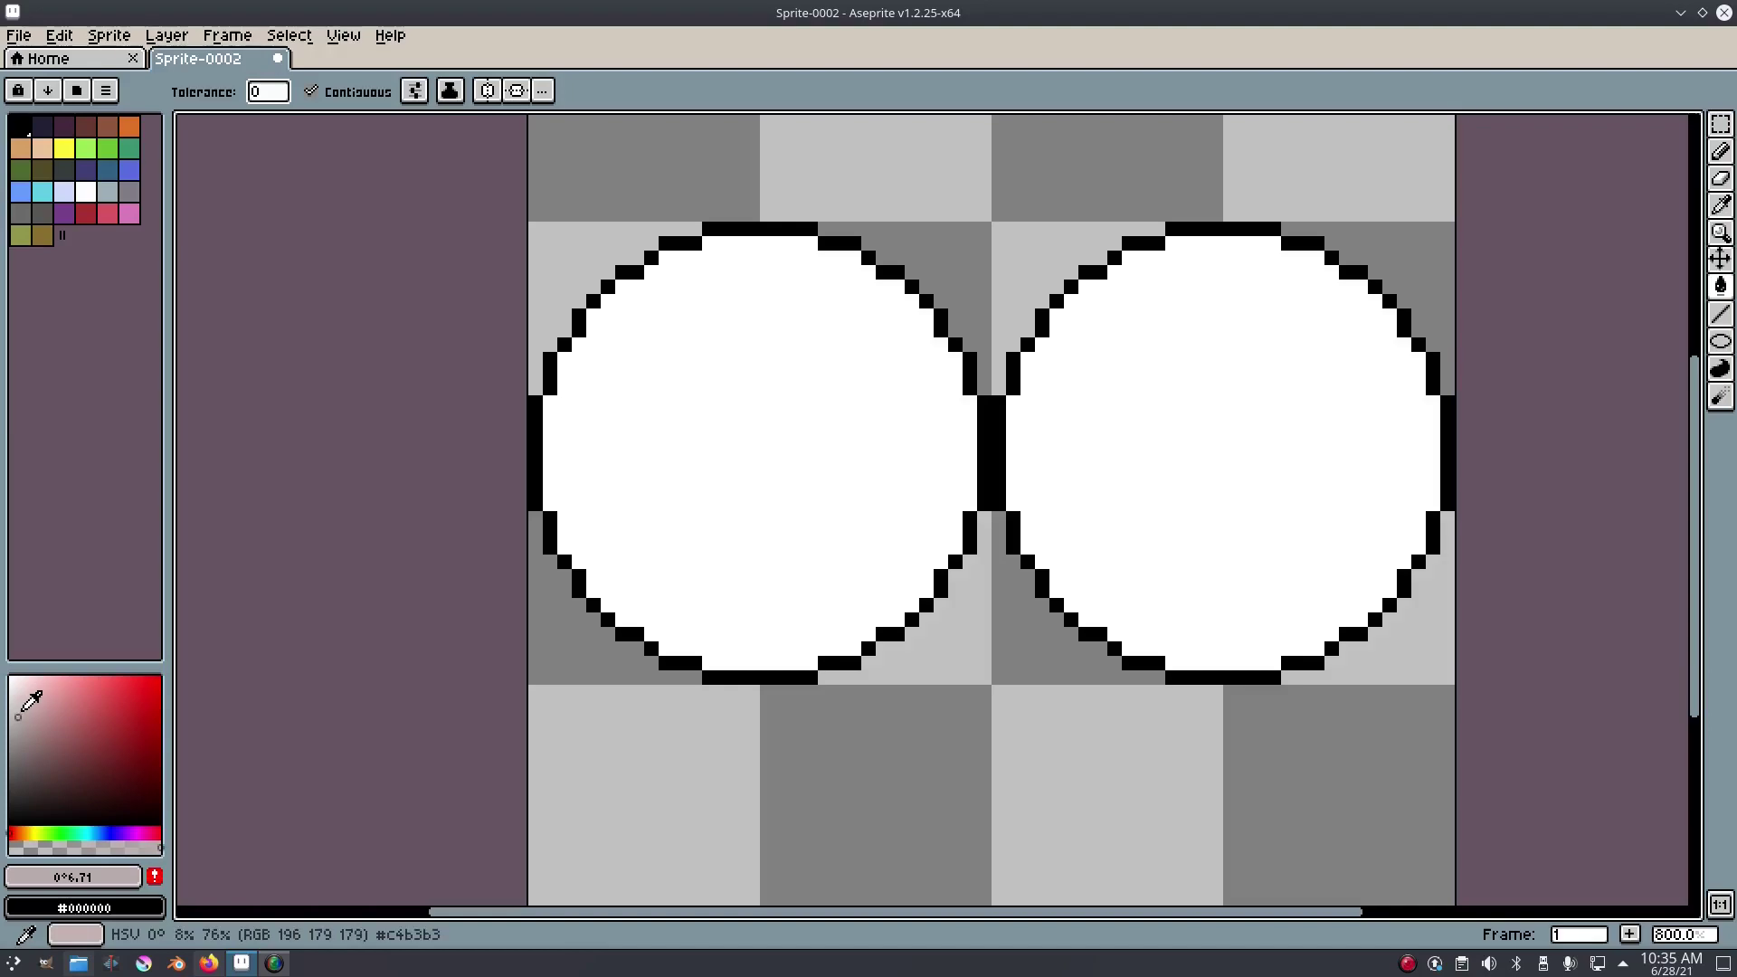
click(101, 825)
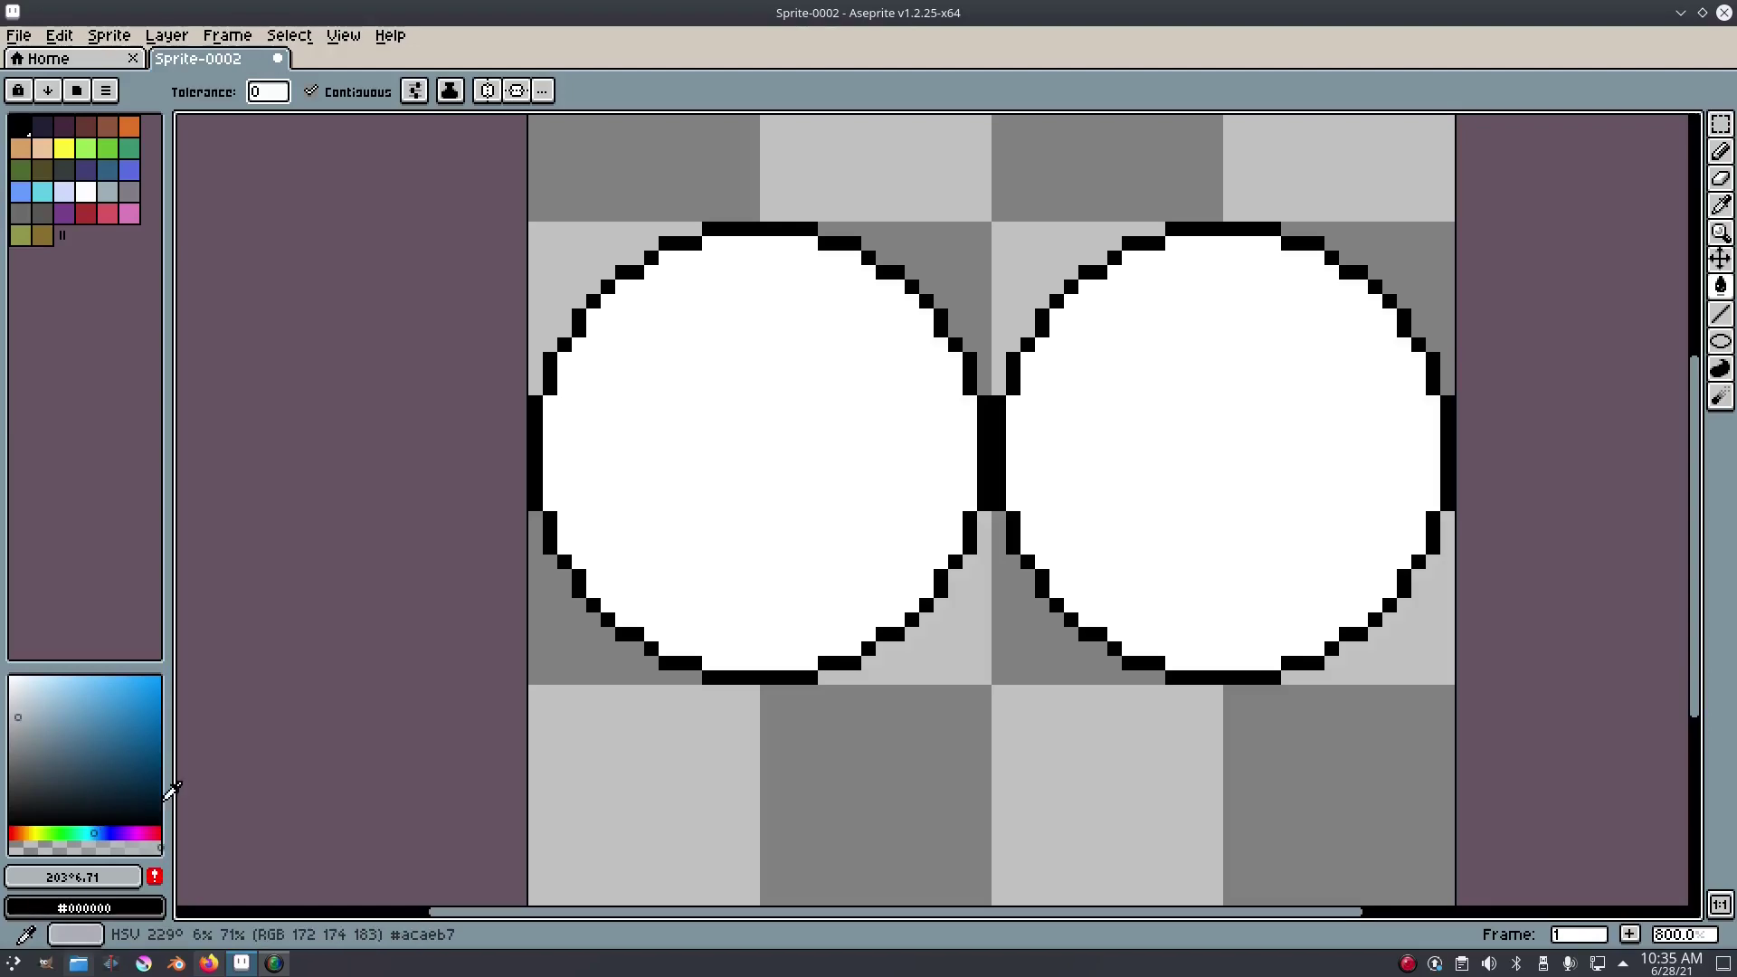
click(1199, 433)
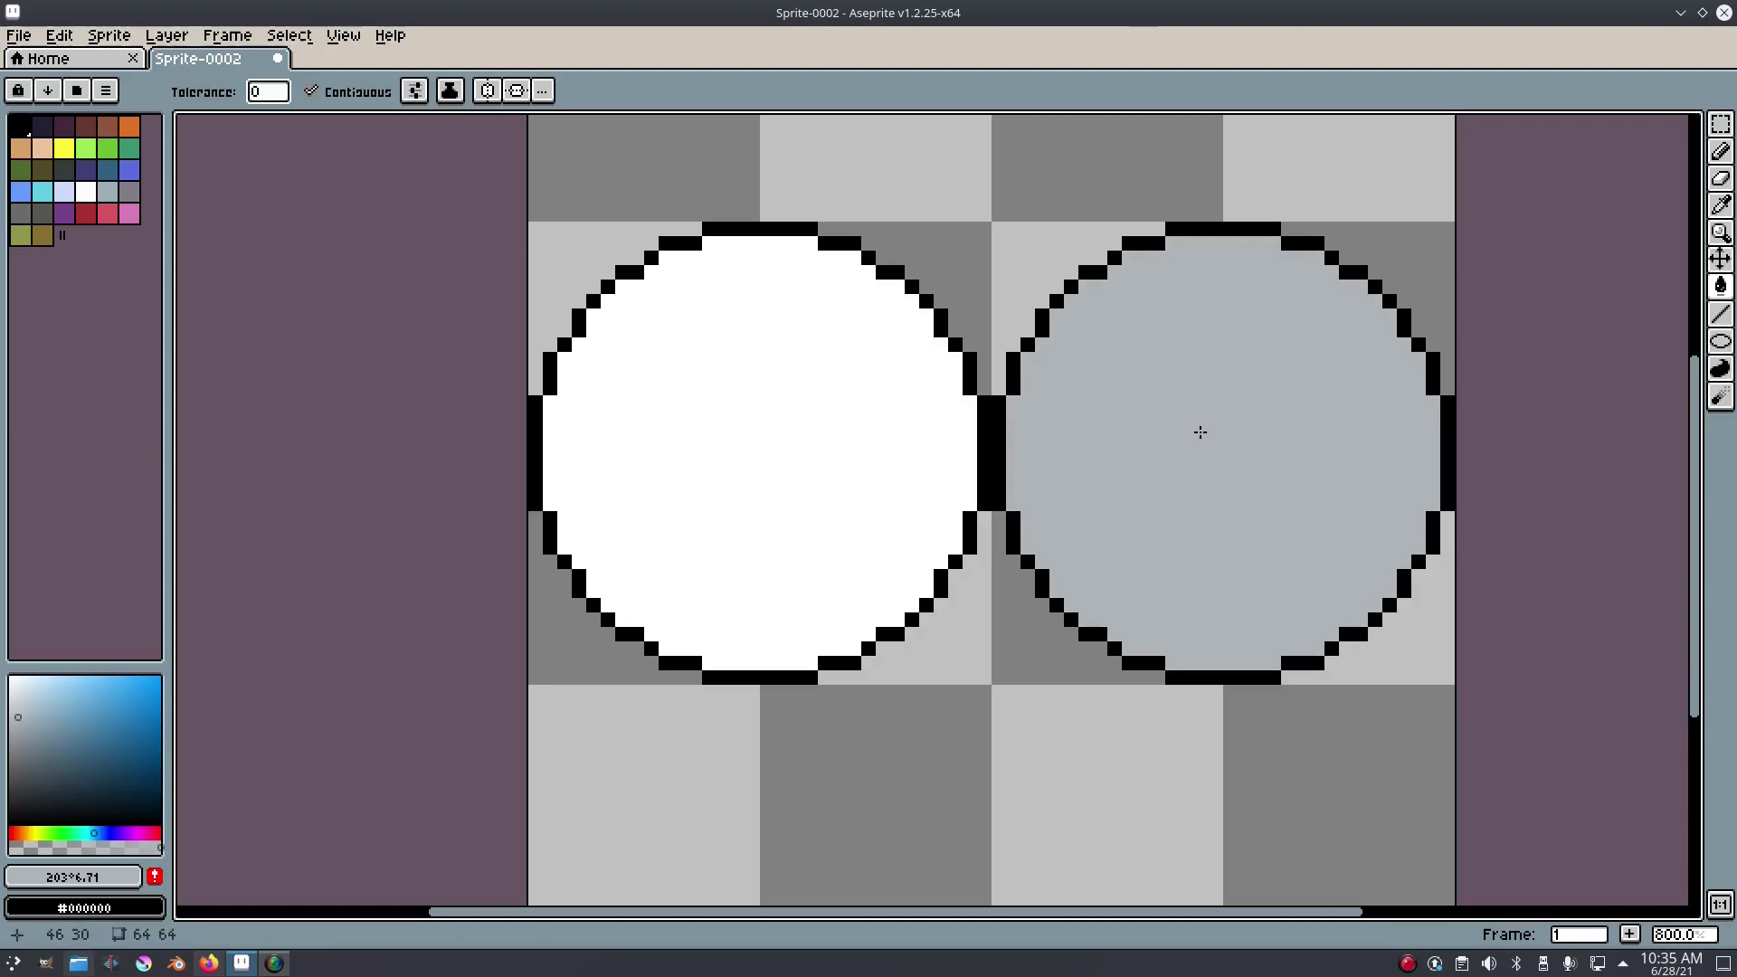
- Fill the left circle with a neutral light grey of hue 203°, saturation 0, value 75
click(11, 710)
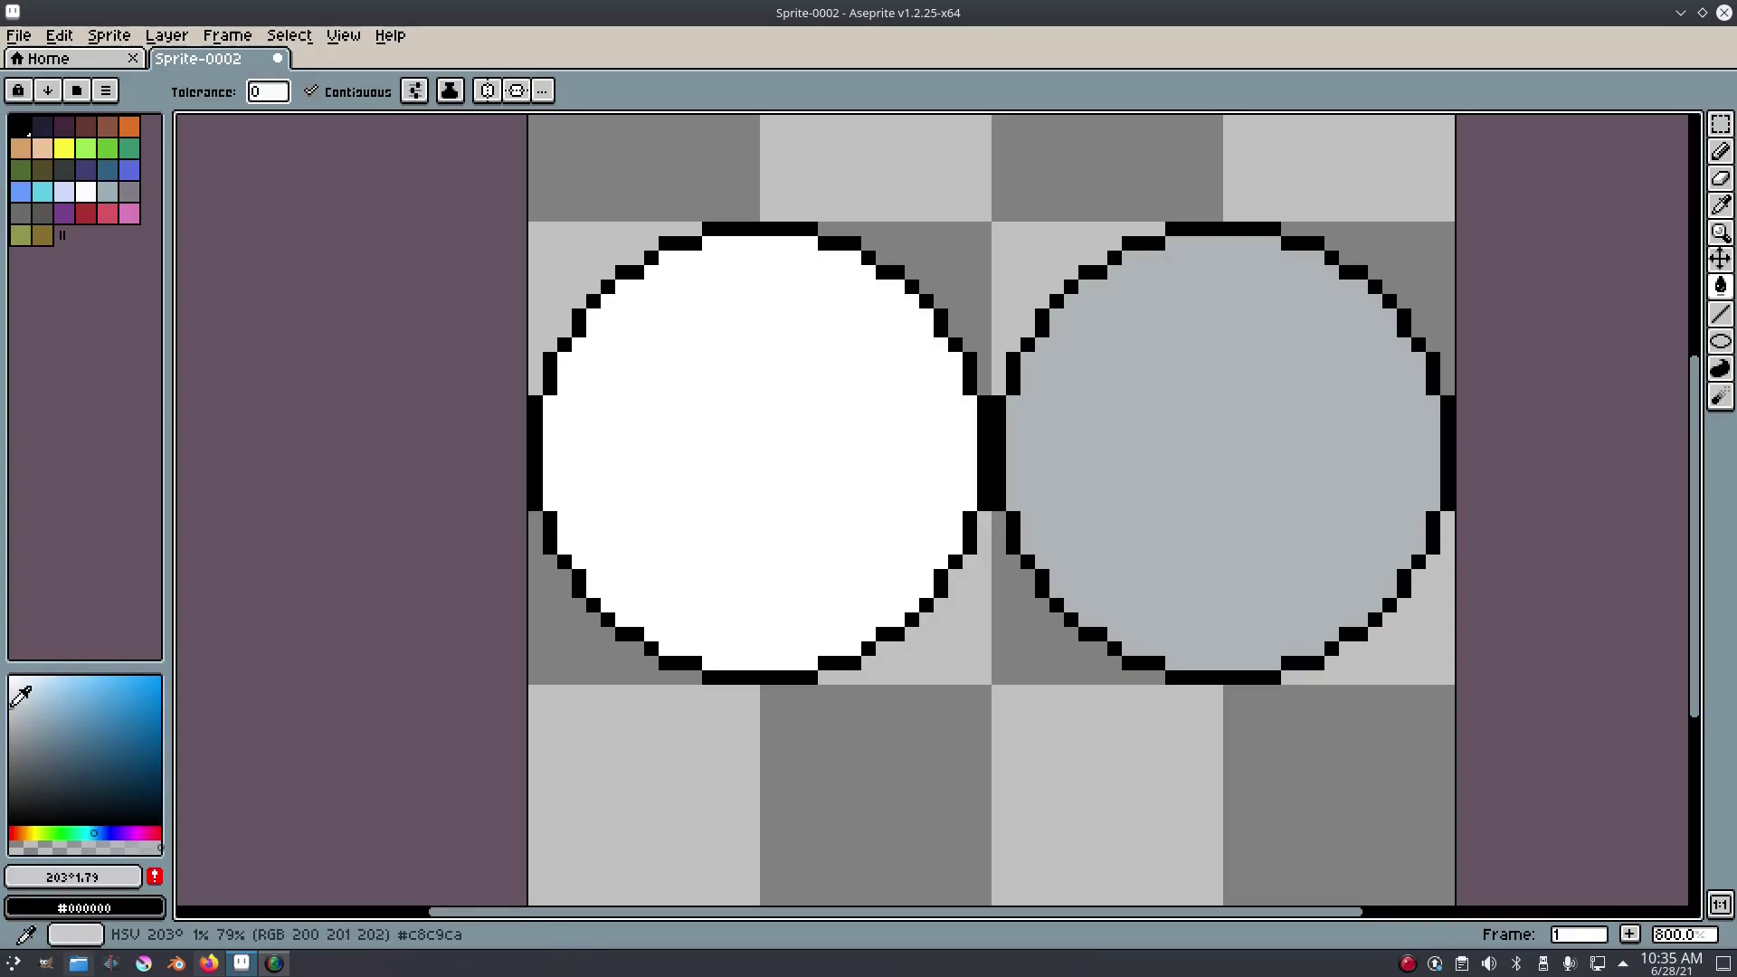
click(683, 431)
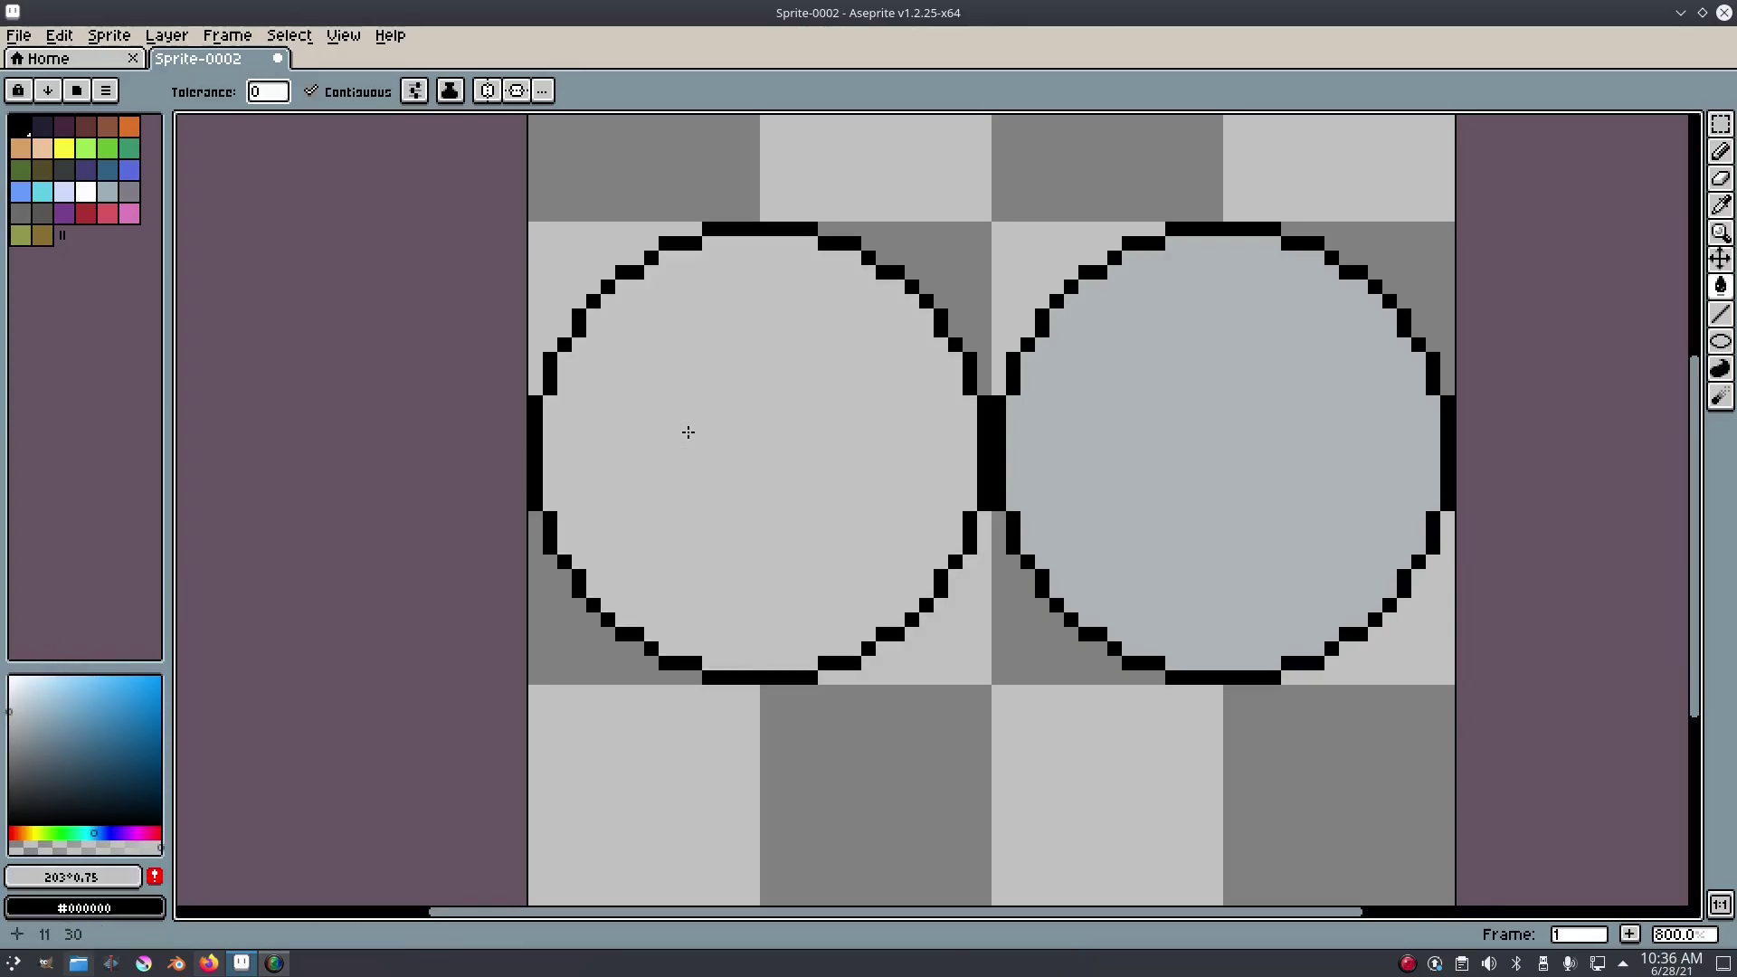
scroll(1100, 547, down, 1)
scroll(1100, 547, up, 1)
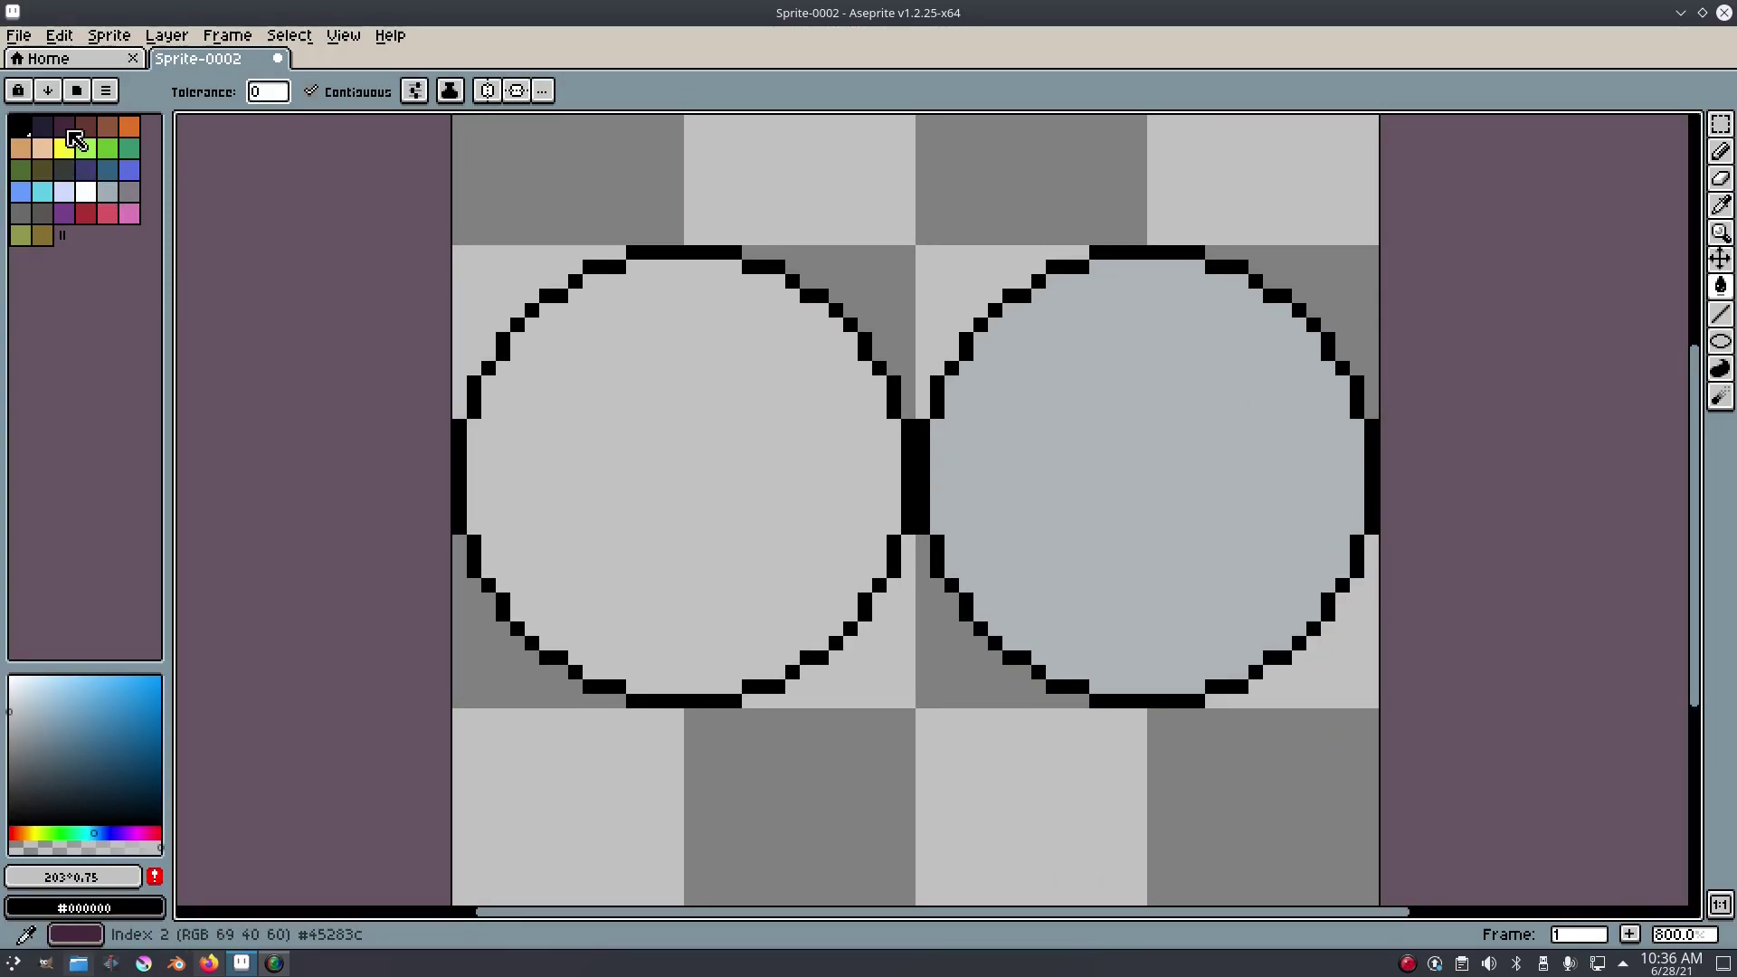
- Fill the background above and below the circles with the medium blue palette colour, index 17
click(41, 128)
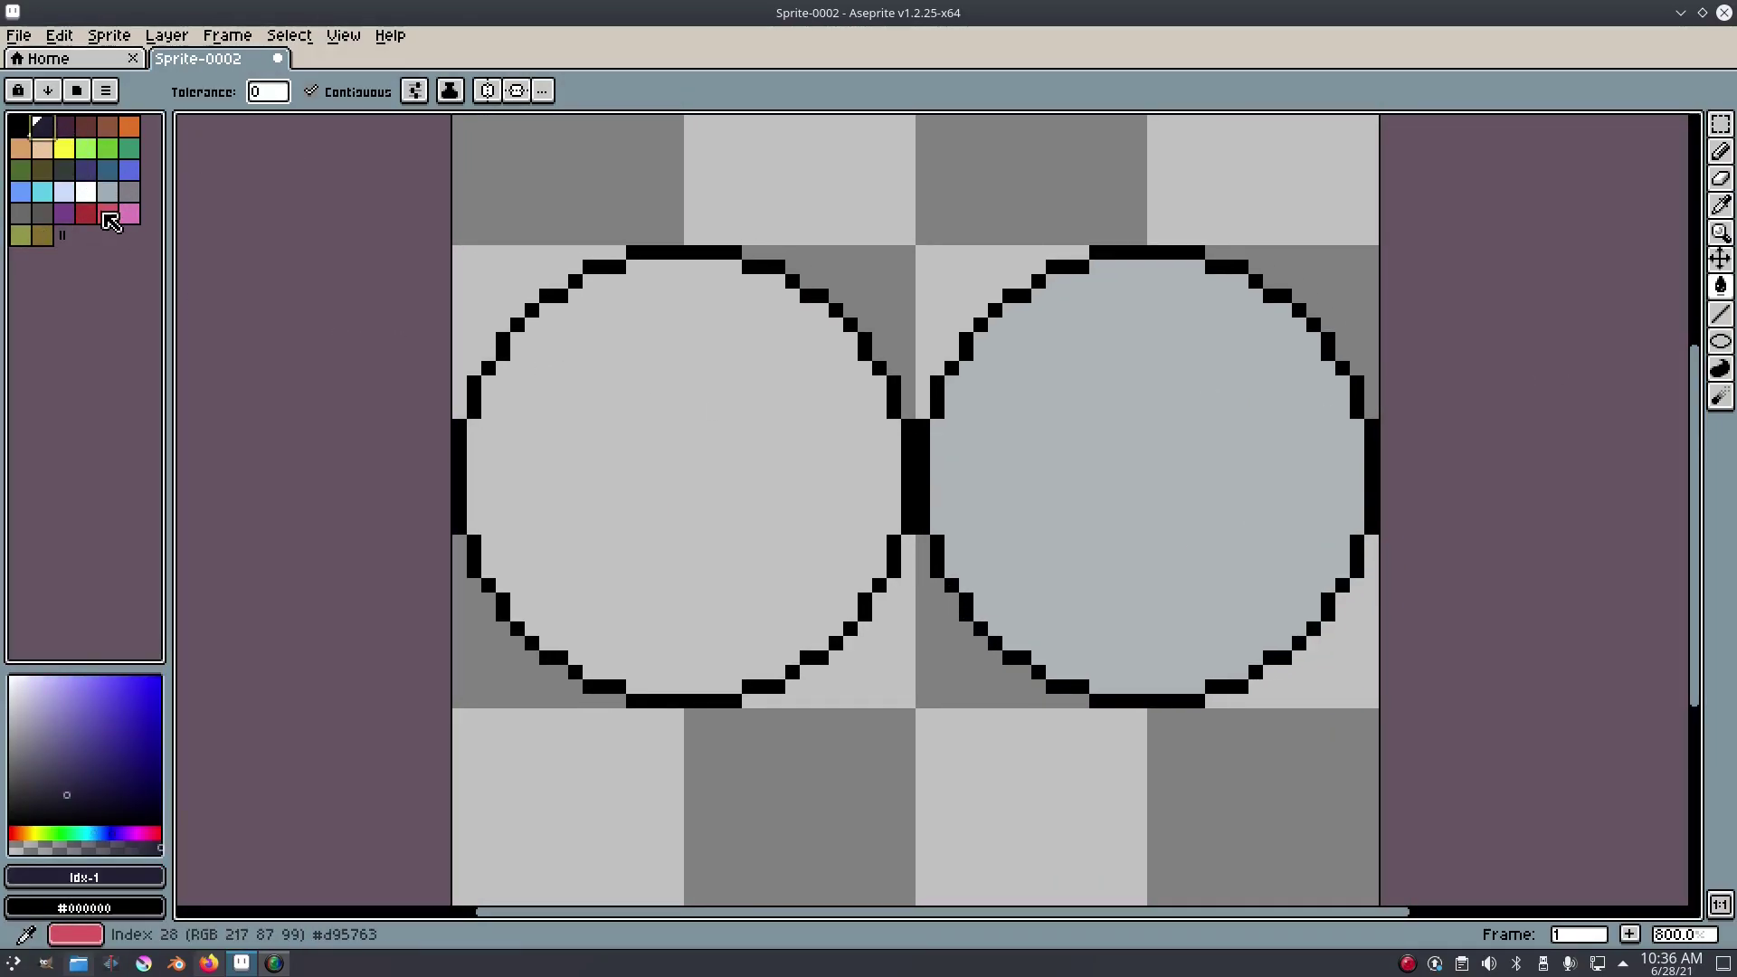
click(64, 191)
click(129, 169)
click(709, 171)
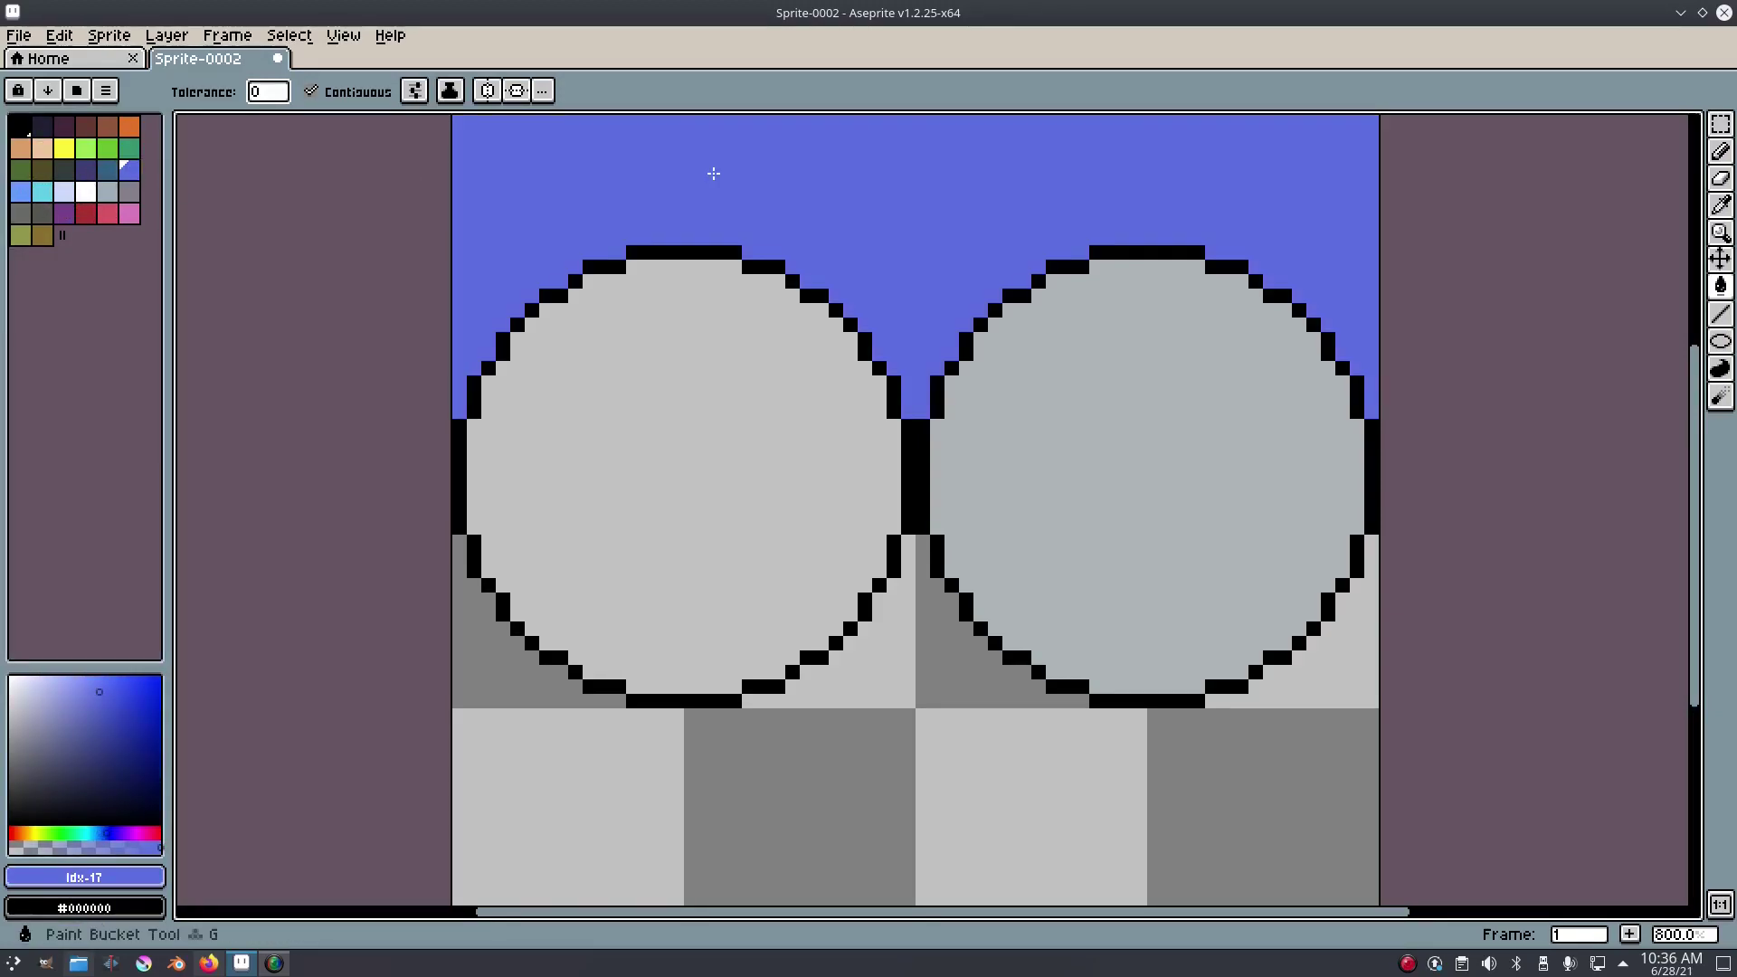
click(1041, 796)
drag(1074, 537, 1024, 557)
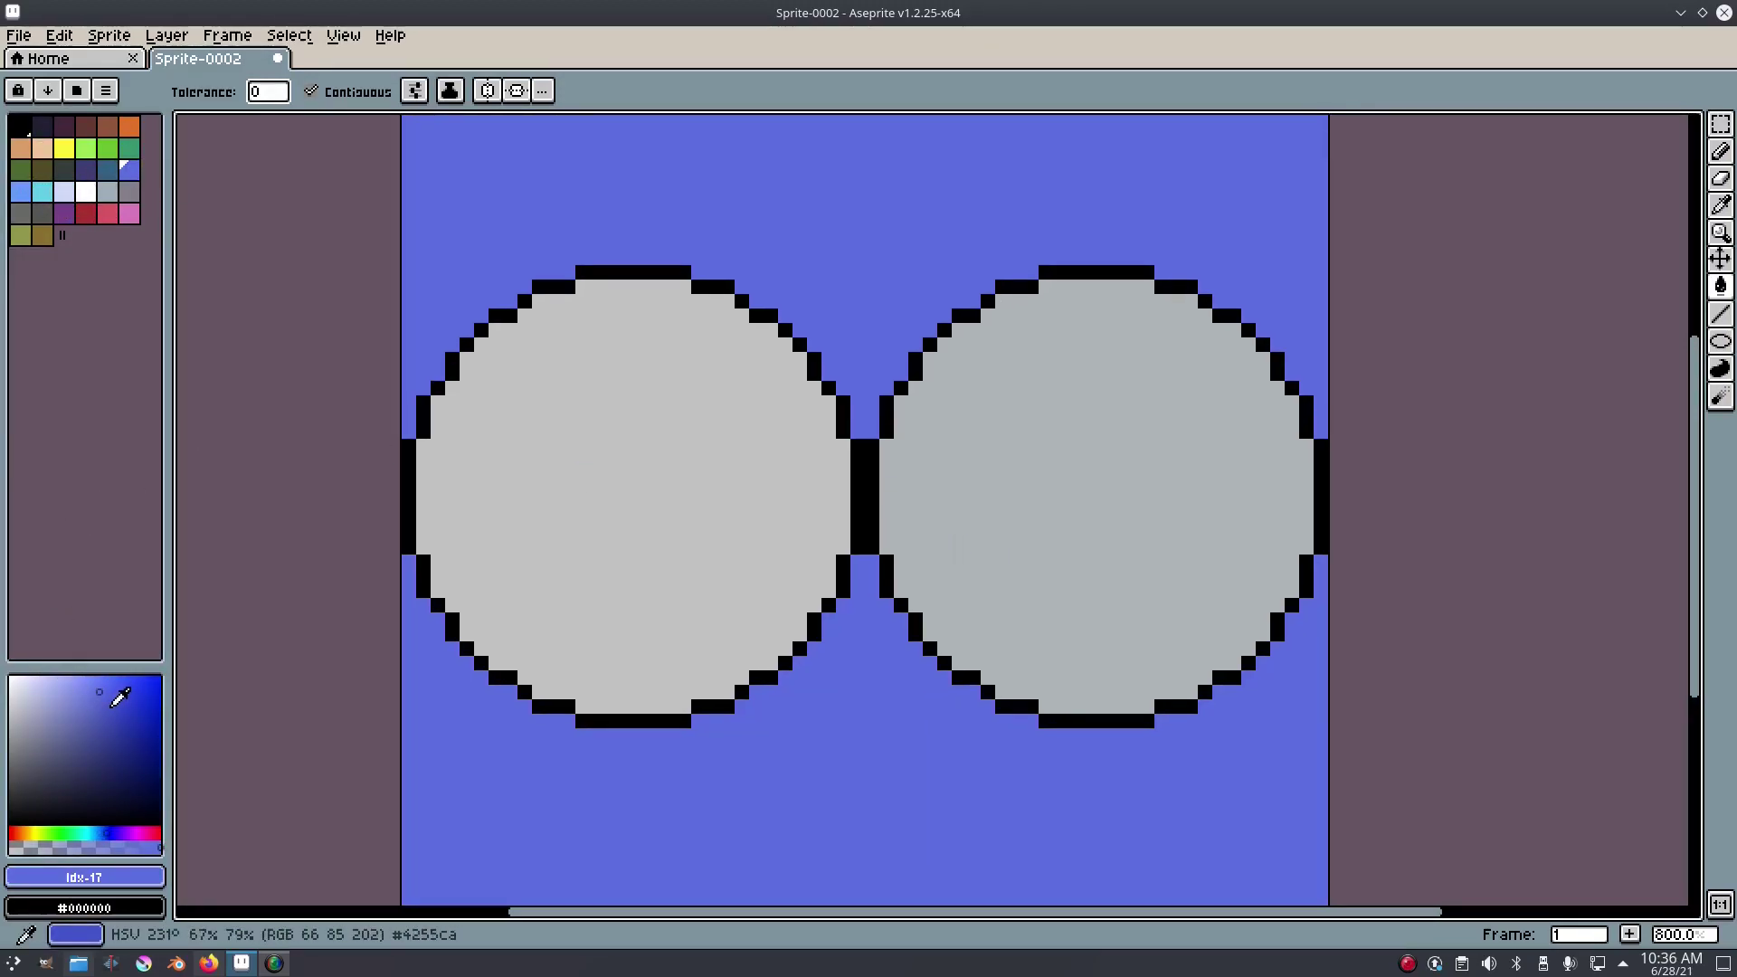
- Mix a lighter blue of hue 216°, saturation 63, value 100 and refill the background above and below the circles
click(102, 833)
click(105, 675)
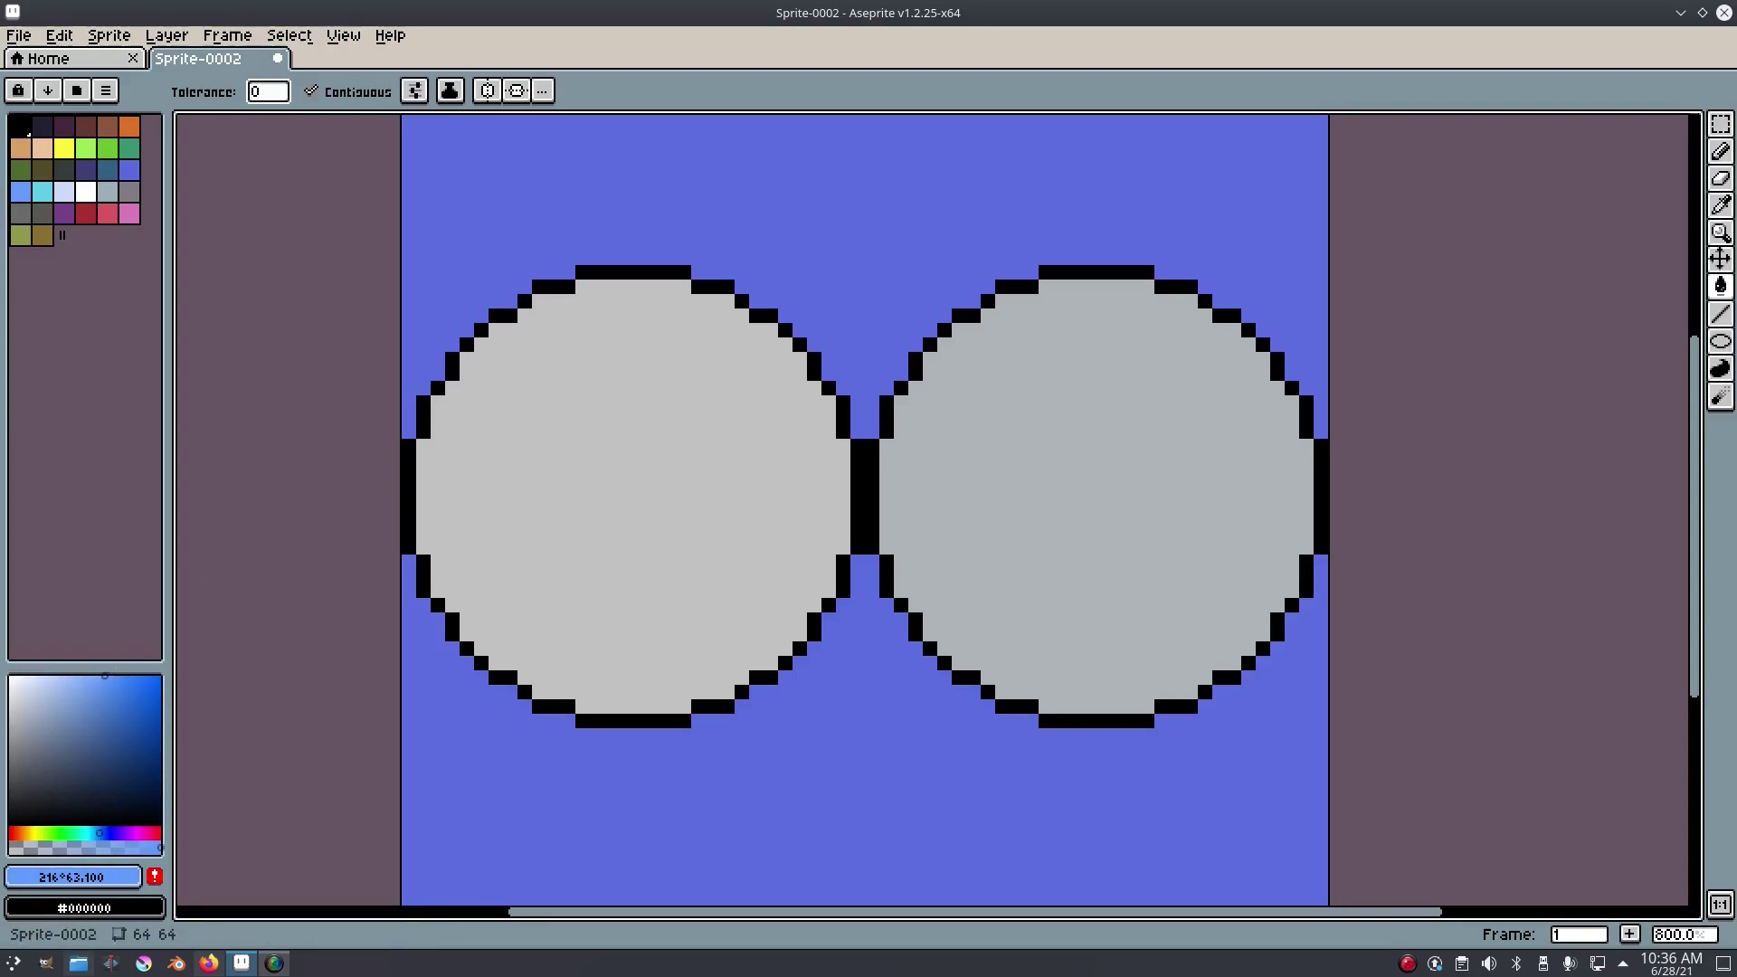
click(775, 225)
click(811, 749)
scroll(953, 573, down, 1)
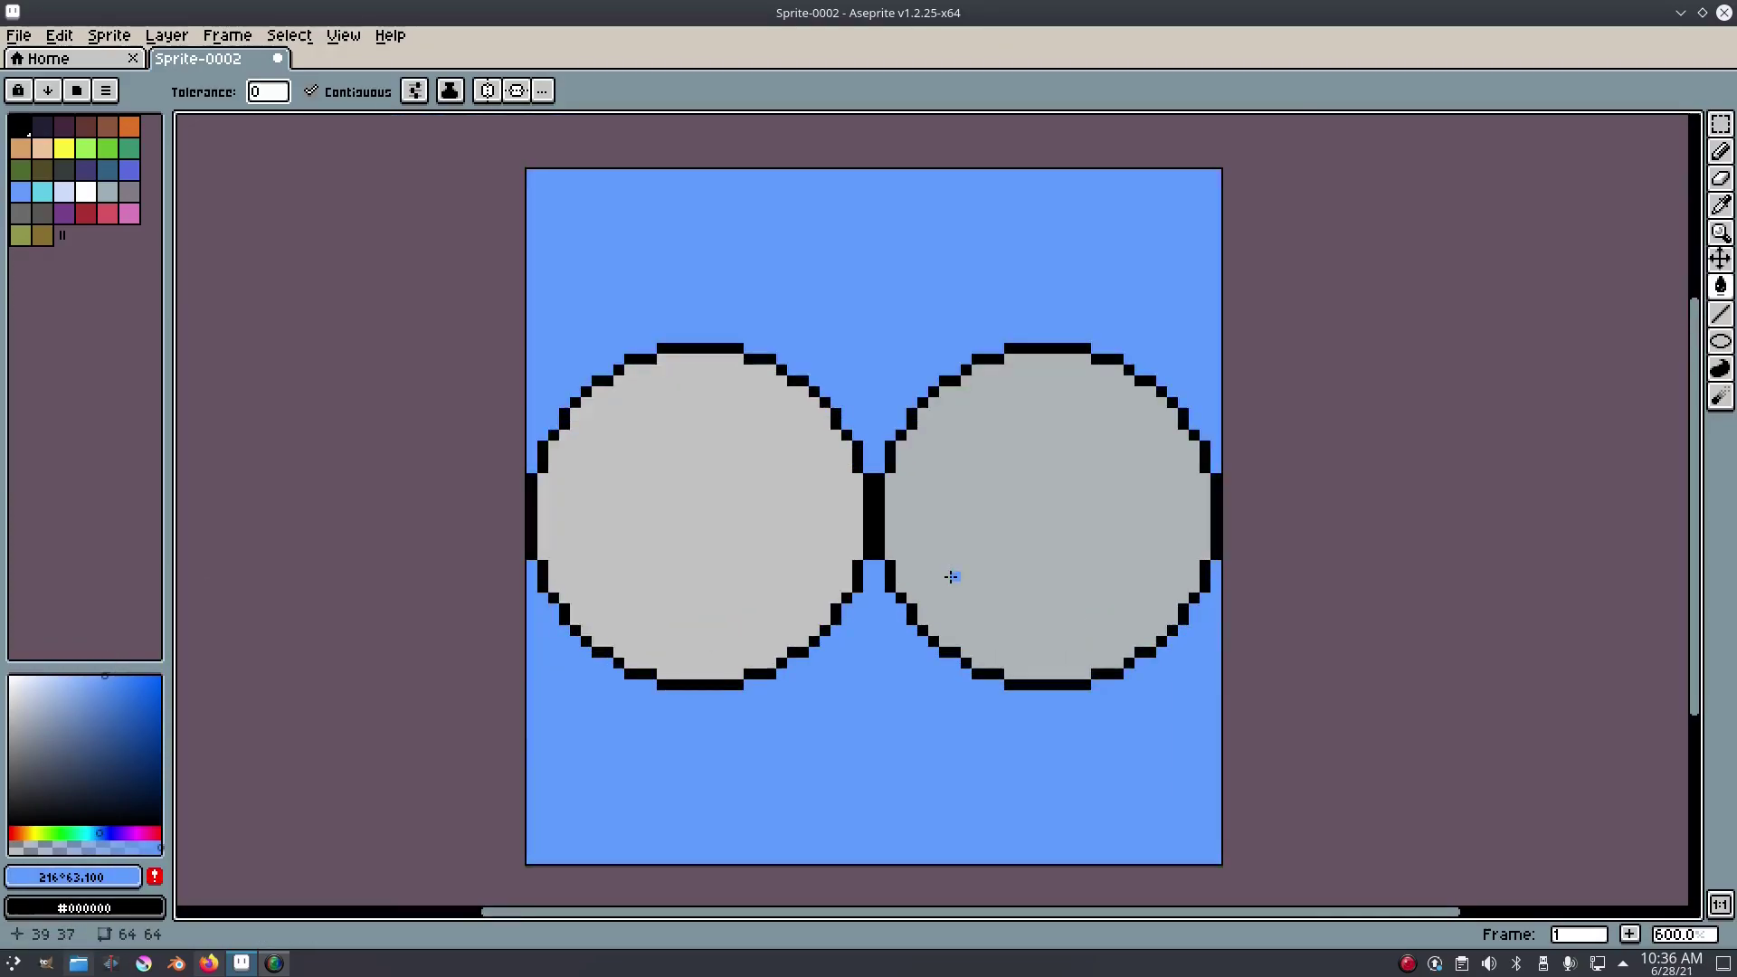
scroll(949, 577, up, 1)
- Sample the left circle's grey, lighten it to hue 0°, saturation 0, value 84, and refill that circle
key(i)
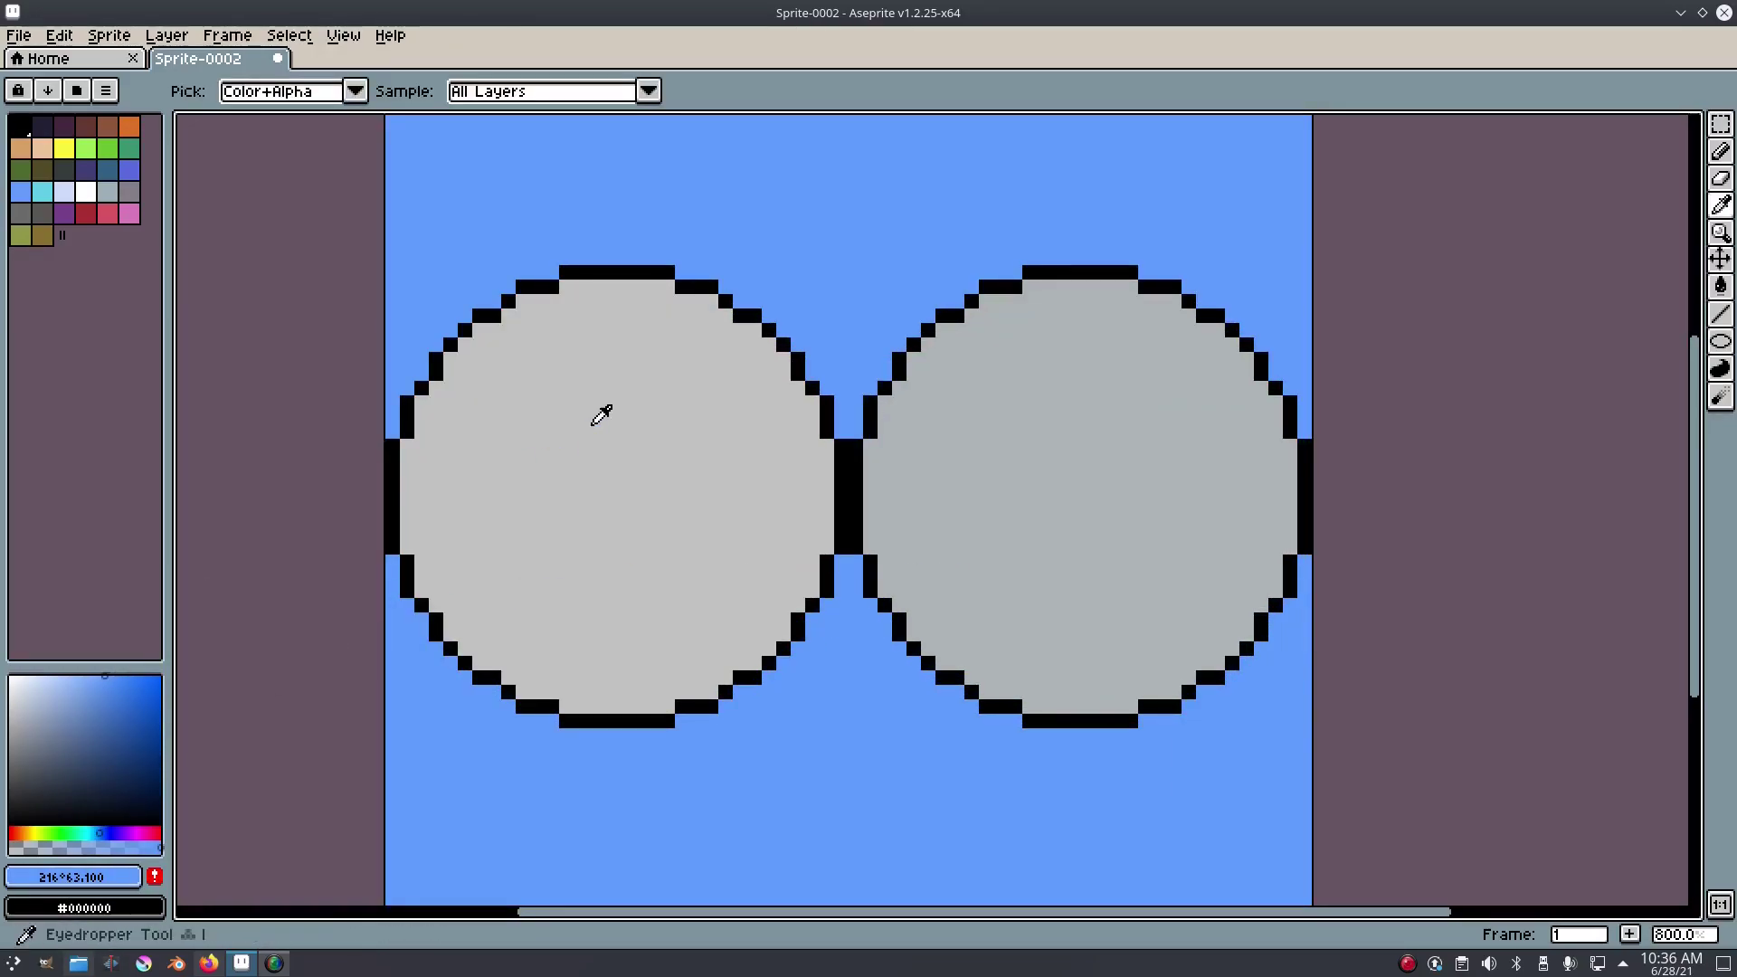
click(604, 424)
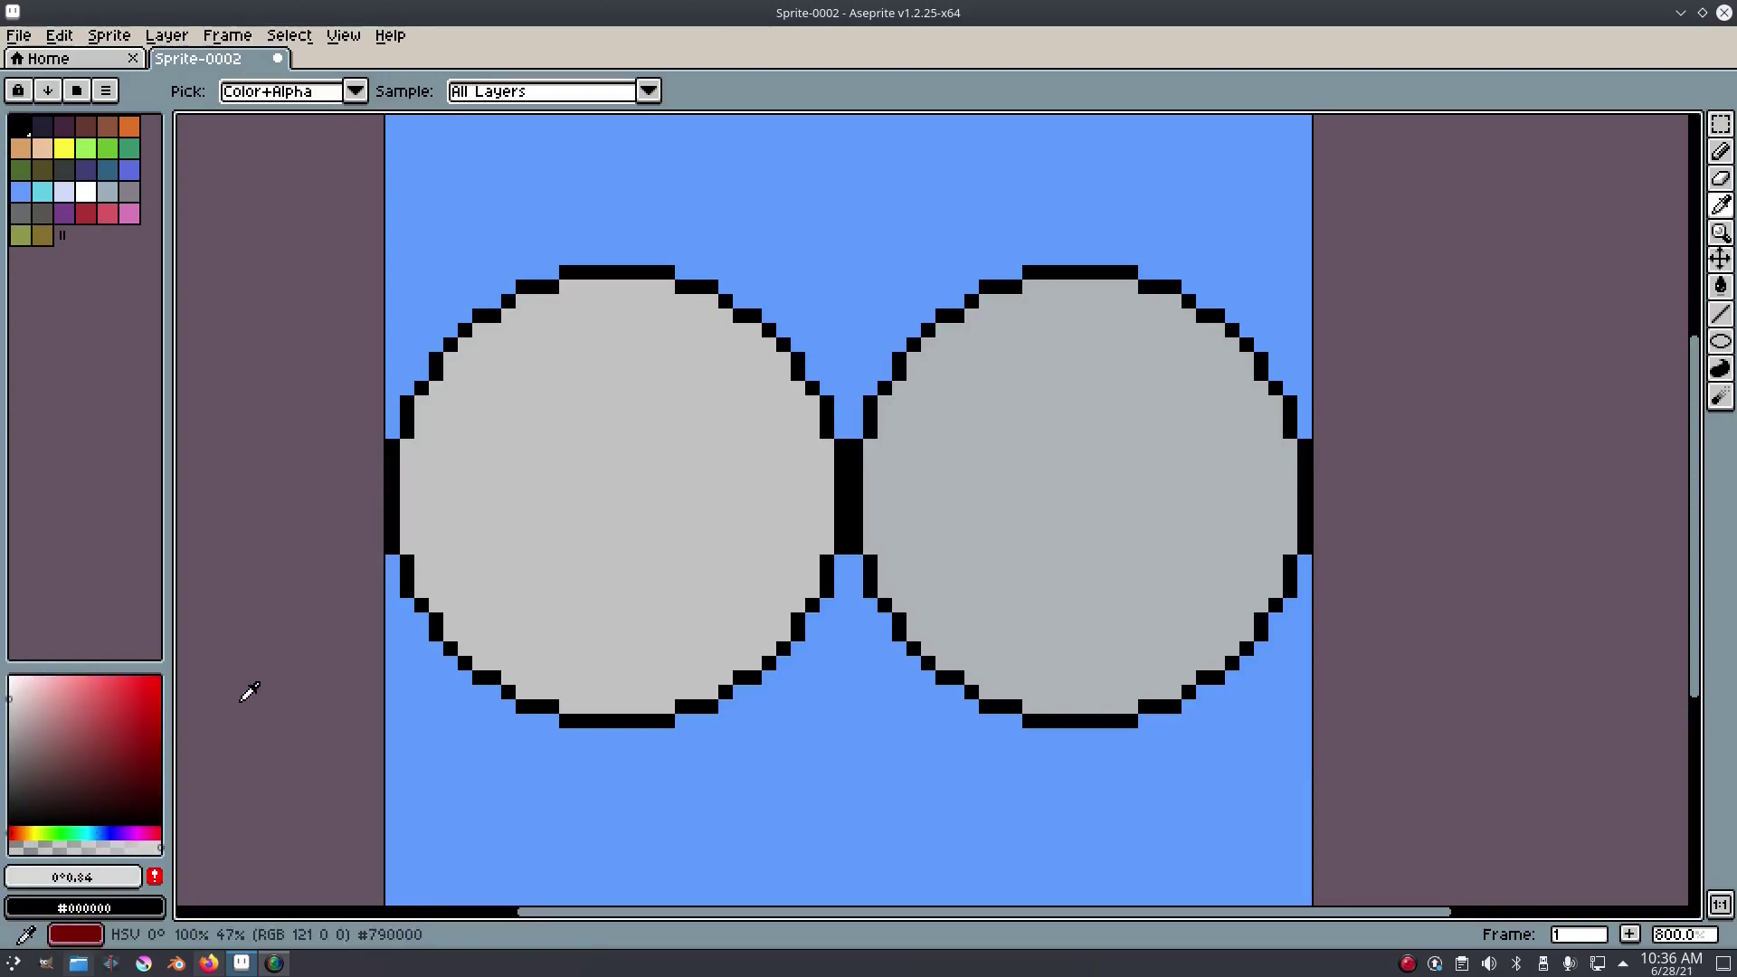
key(g)
click(636, 485)
scroll(1070, 512, down, 3)
scroll(949, 513, up, 3)
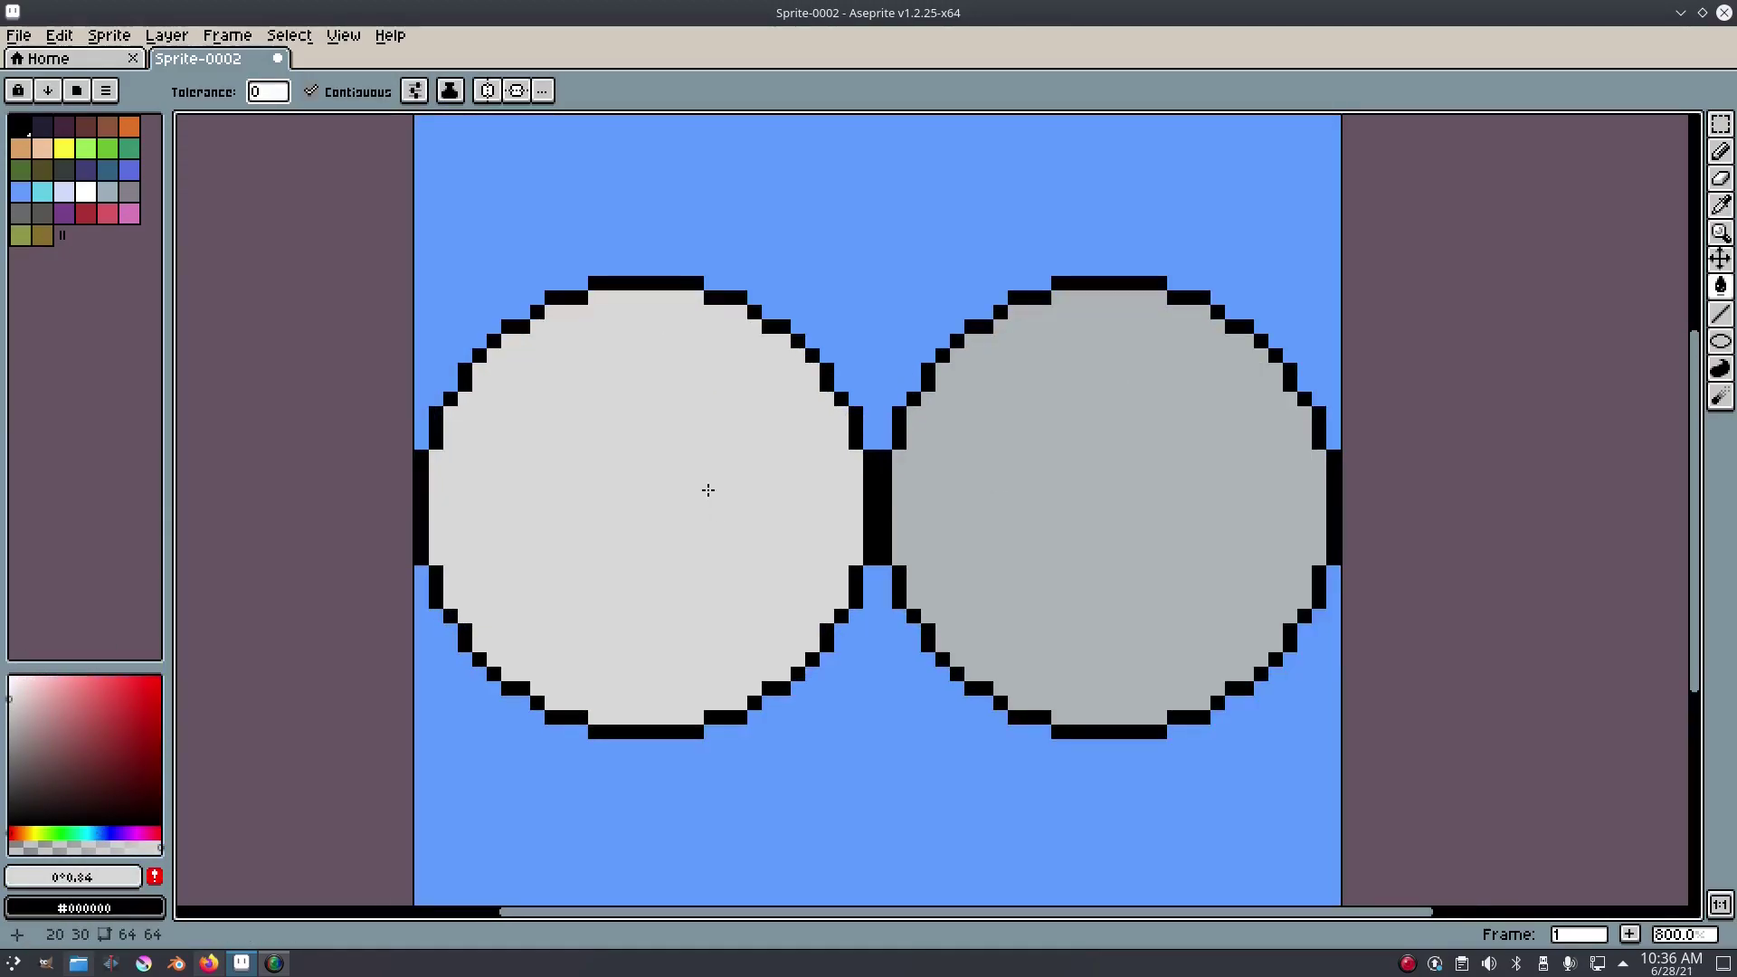
- Mix a darker blue-grey of hue 203°, saturation 10, value 68 and refill the right circle, undoing any accidental fill of its outline
click(94, 833)
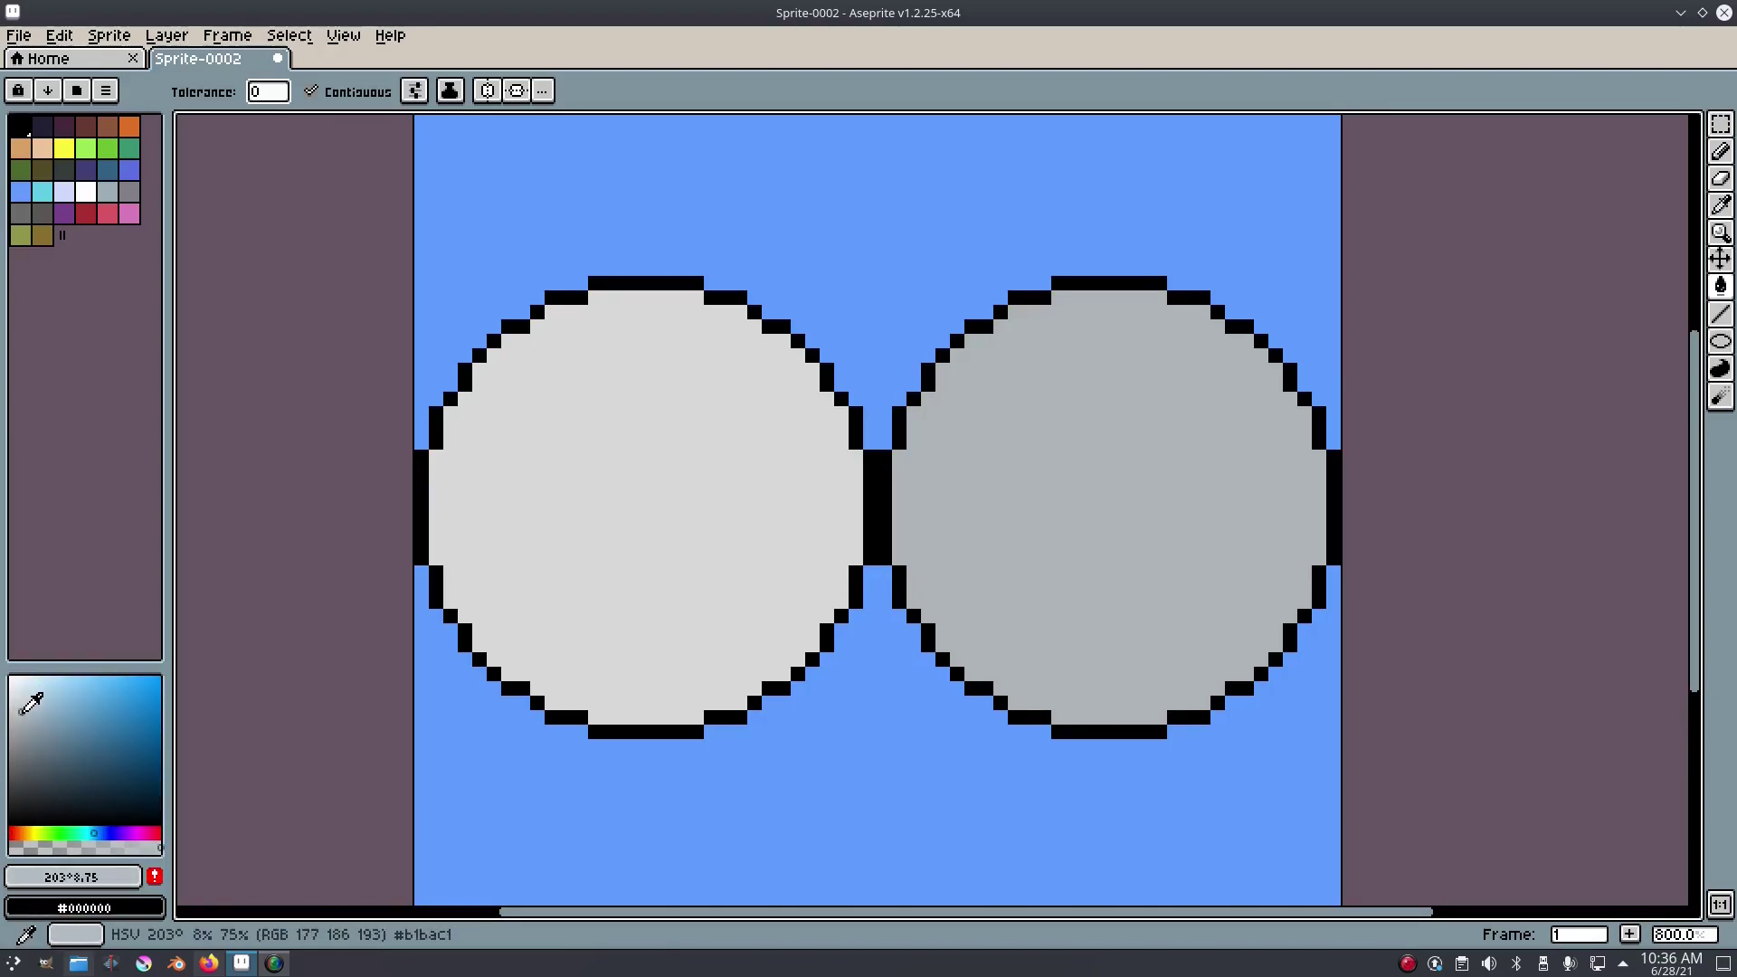
click(25, 711)
click(1325, 479)
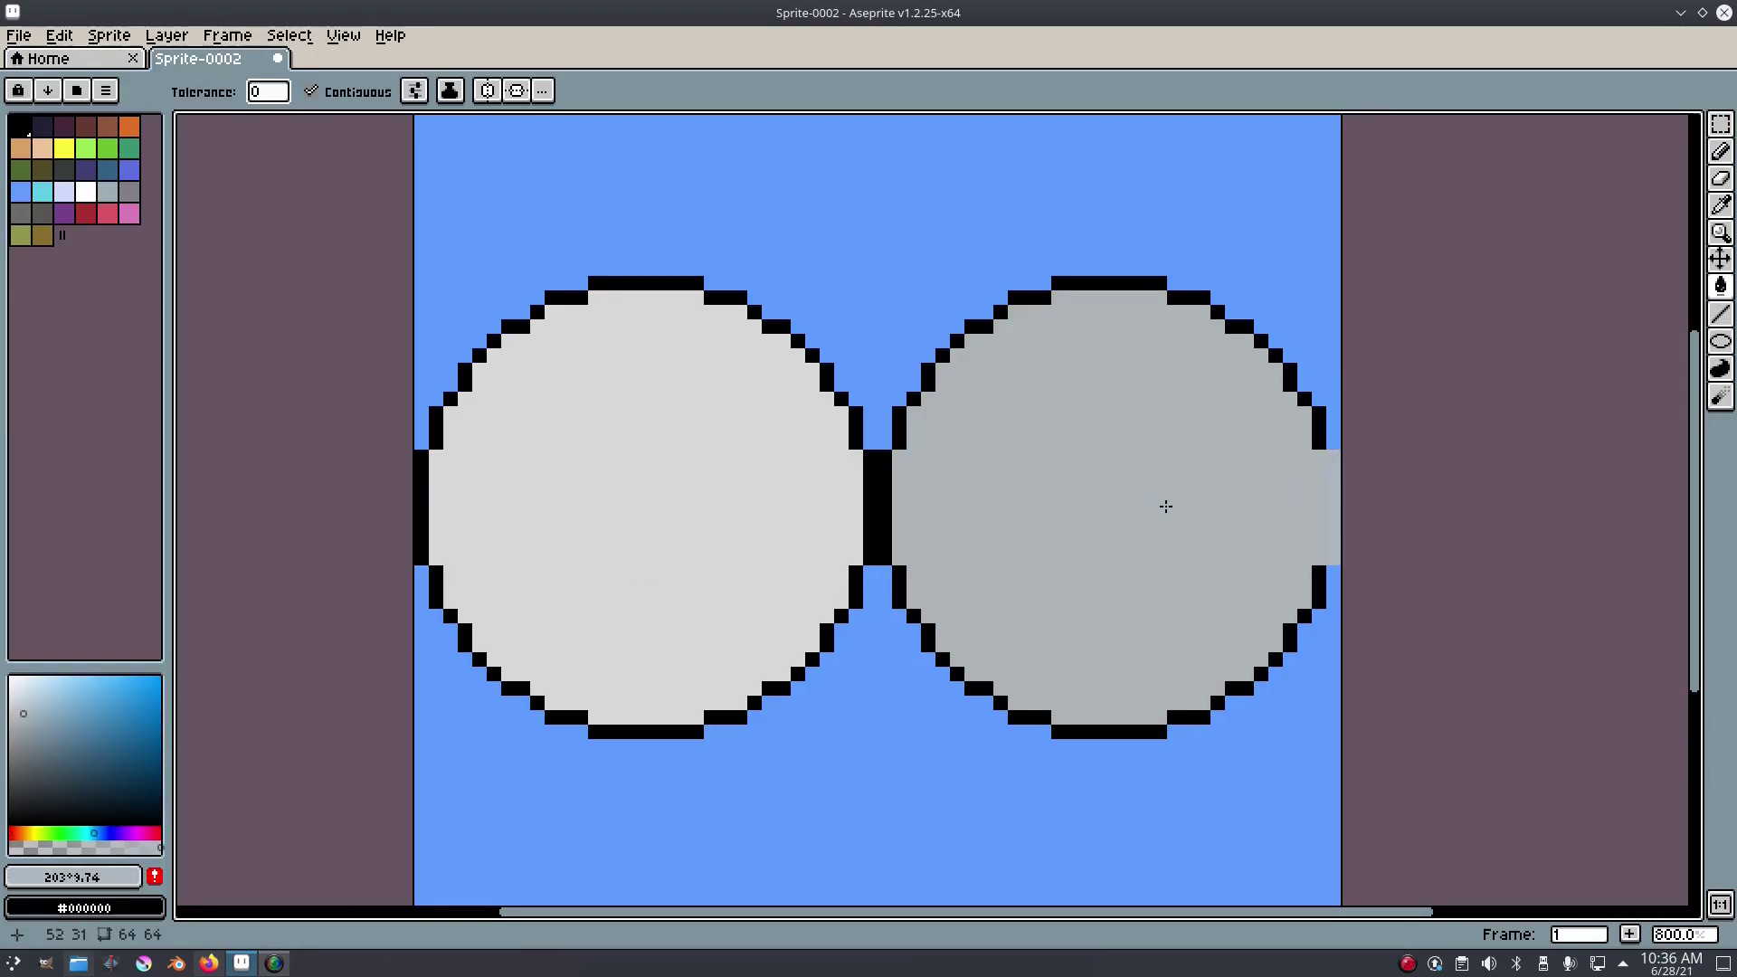
key(ctrl+z)
click(26, 722)
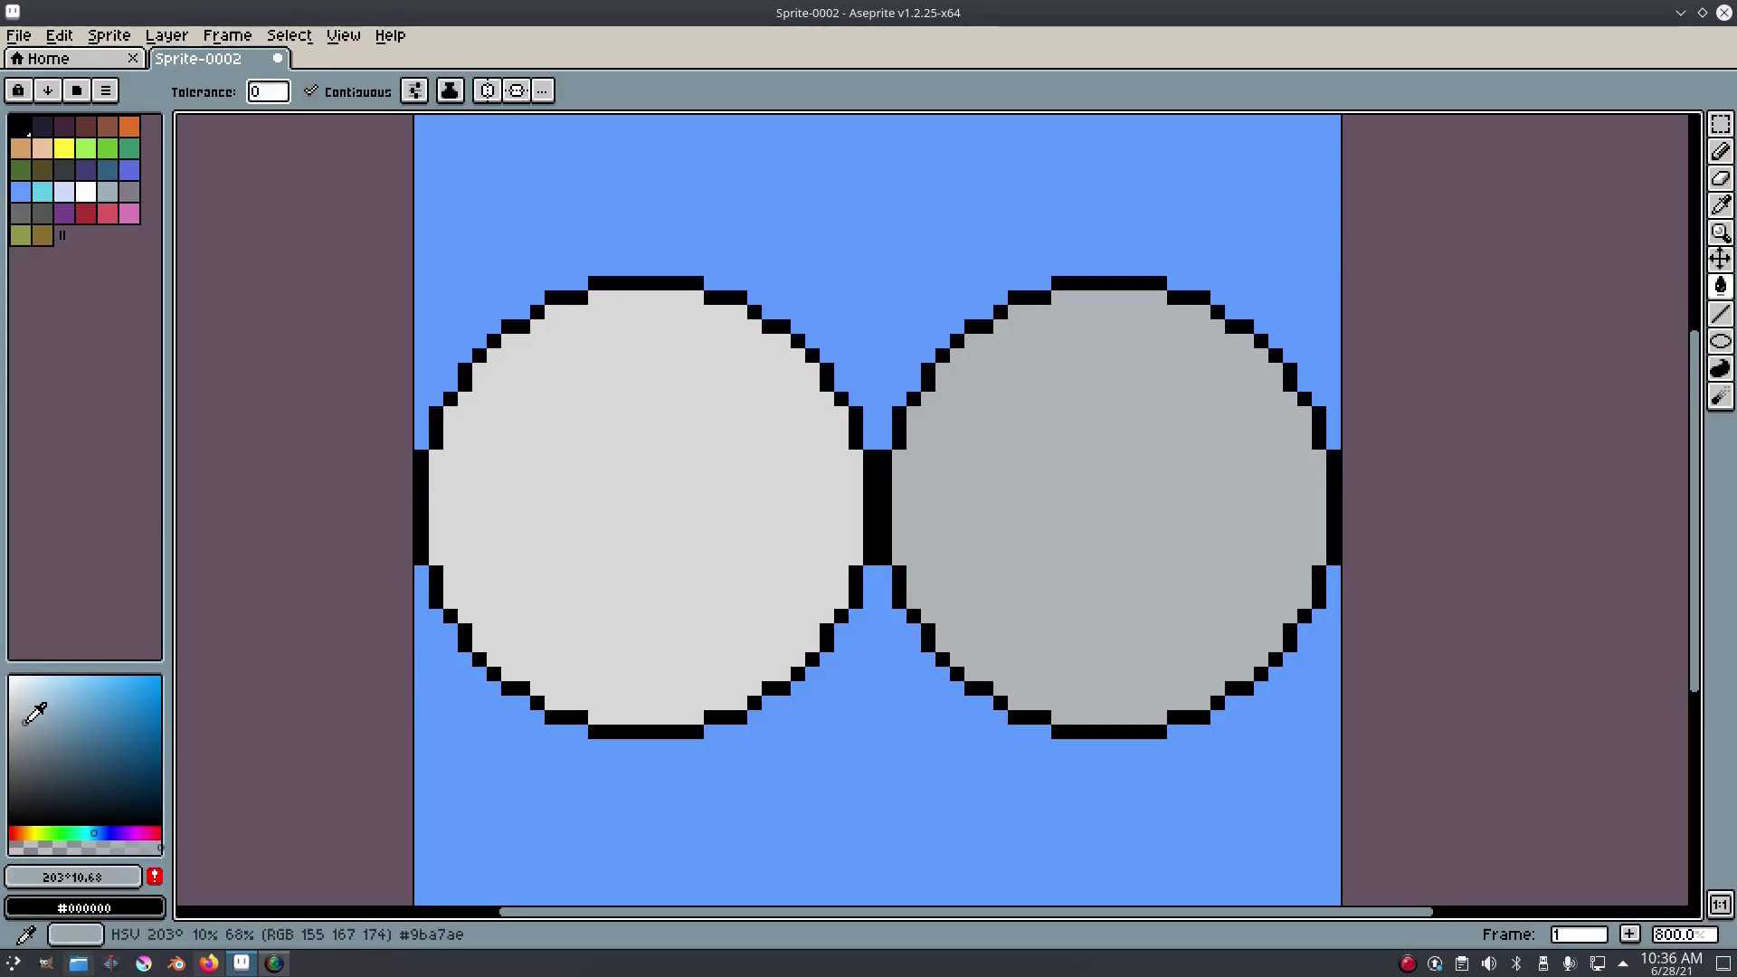
click(1085, 516)
scroll(1175, 531, down, 4)
scroll(1177, 534, up, 3)
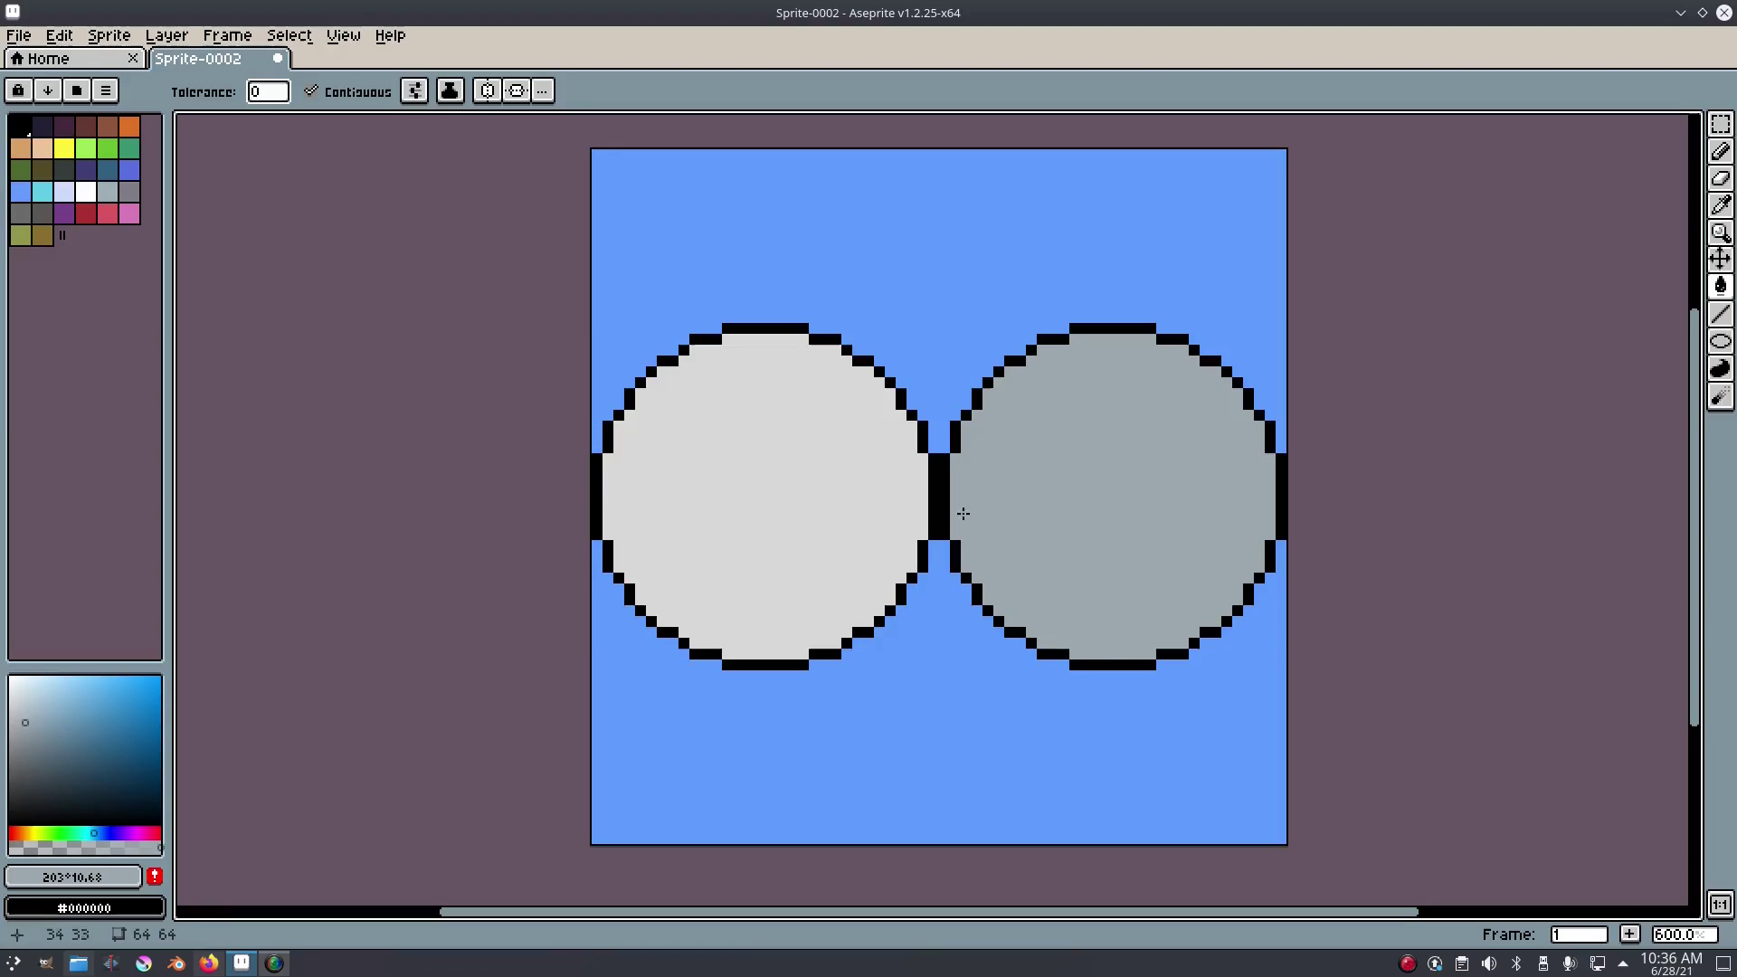
scroll(1136, 484, right, 2)
scroll(924, 360, up, 1)
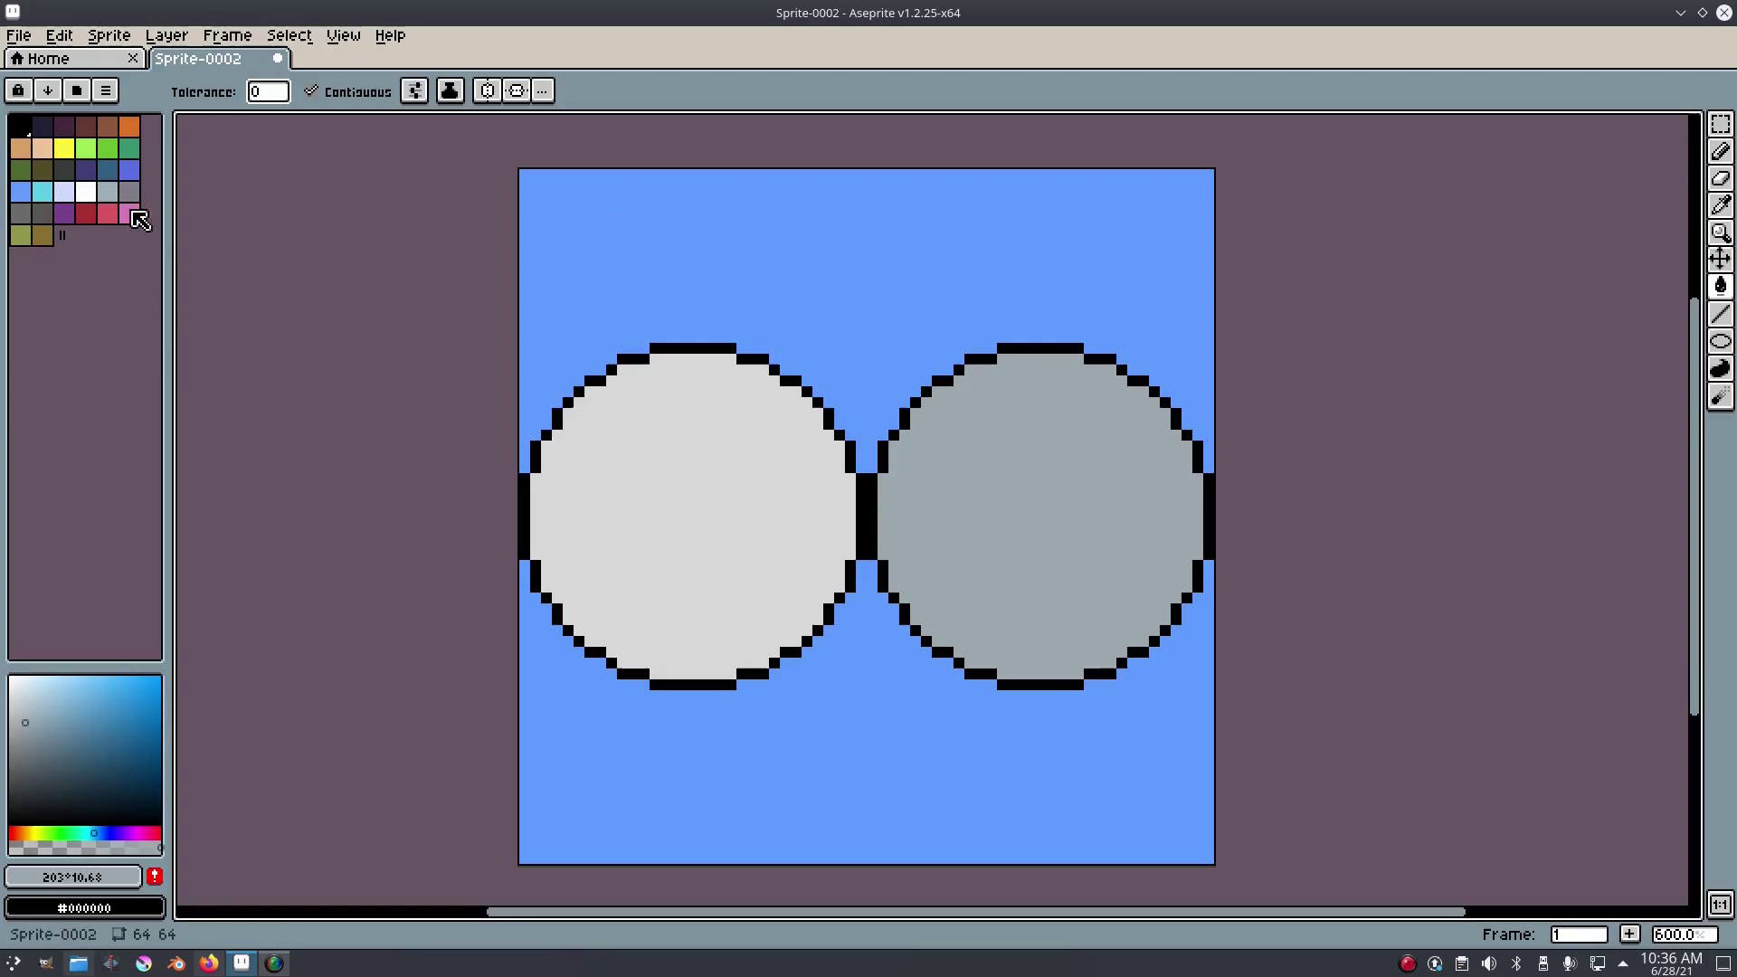
click(86, 191)
click(697, 209)
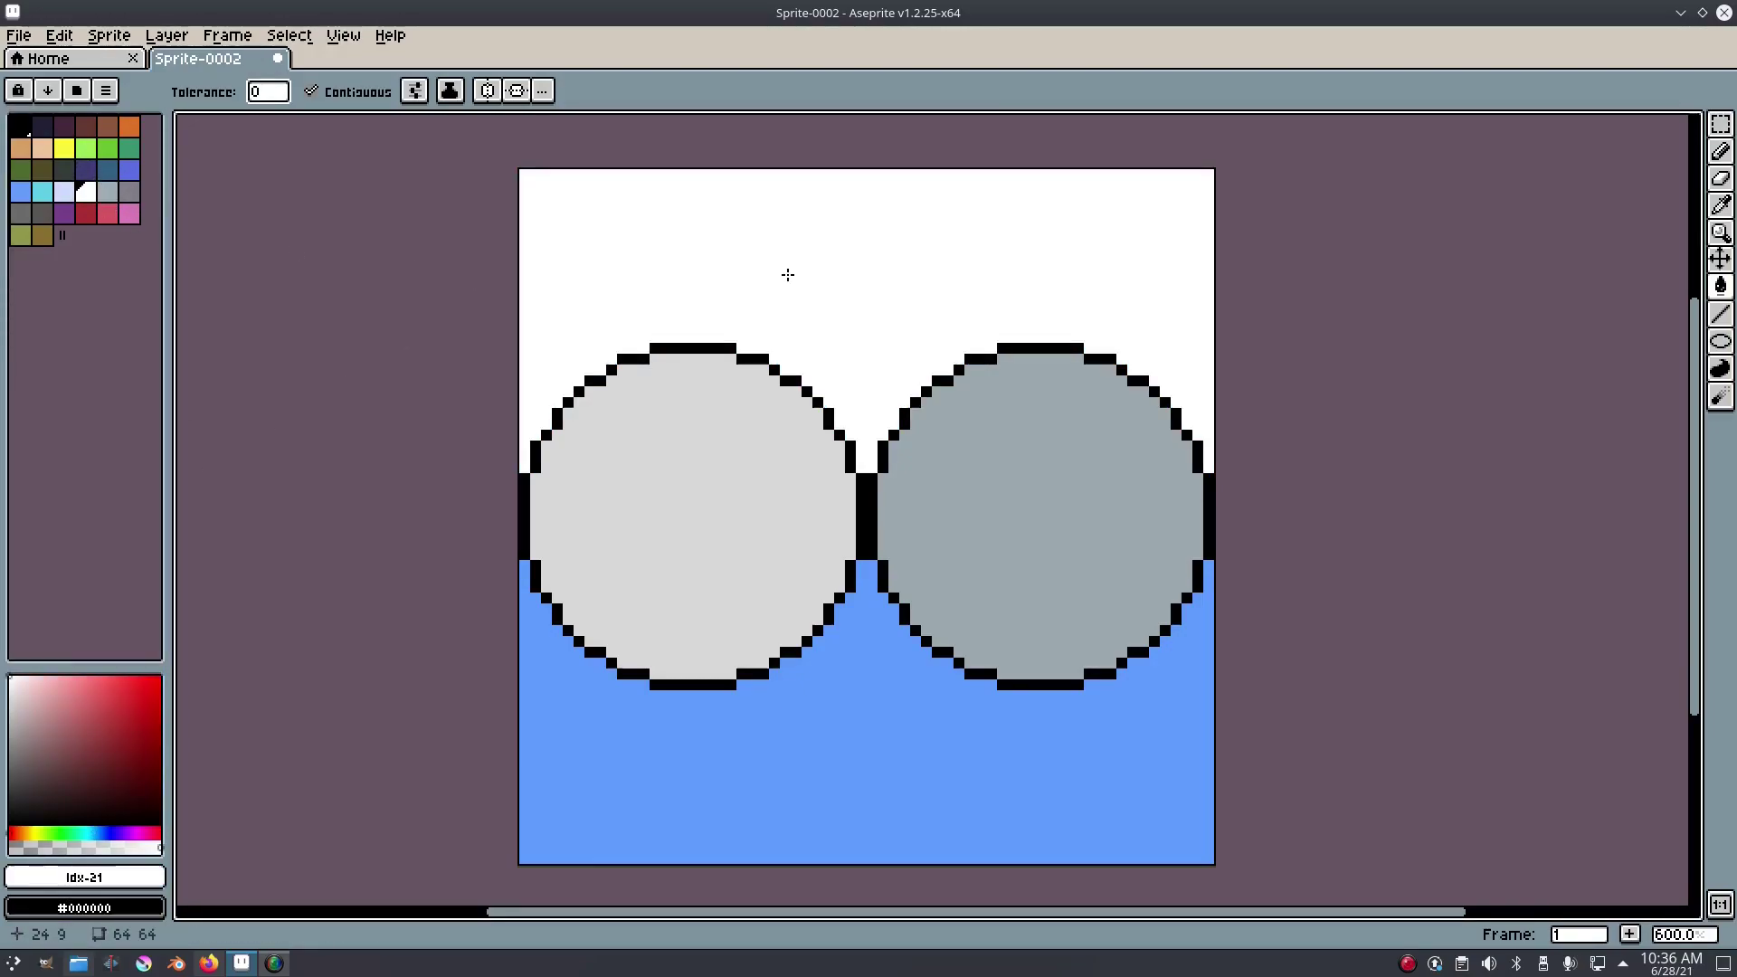
key(ctrl+z)
- Sketch a white light-direction arrow towards the right circle with a loop around its upper-left highlight area, and undo all the sketch strokes
key(b)
mouse_move(749, 205)
mouse_down()
mouse_move(813, 275)
mouse_move(788, 280)
mouse_move(850, 283)
mouse_move(847, 226)
mouse_move(832, 288)
mouse_move(841, 235)
mouse_up()
key(ctrl+z)
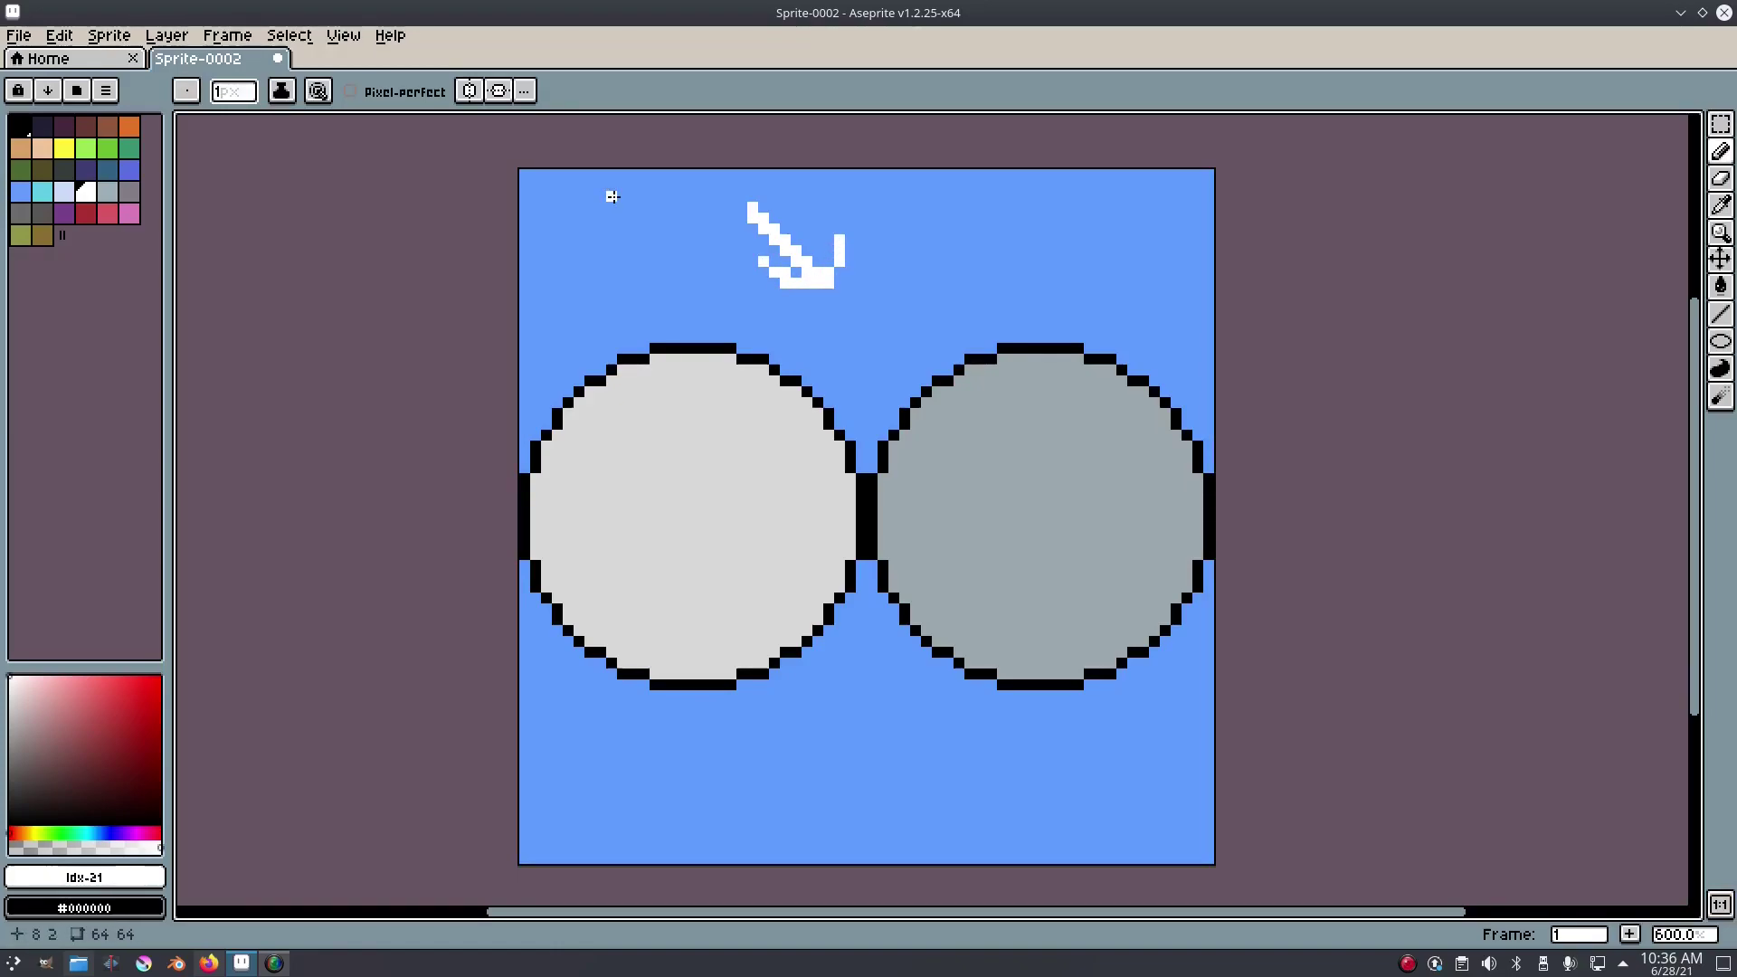
mouse_move(608, 192)
mouse_down()
mouse_move(651, 239)
mouse_move(613, 239)
mouse_move(867, 328)
mouse_move(1050, 491)
mouse_move(762, 276)
mouse_move(990, 522)
mouse_move(1022, 461)
mouse_up()
key(ctrl+z)
key(v)
key(b)
drag(995, 342, 921, 352)
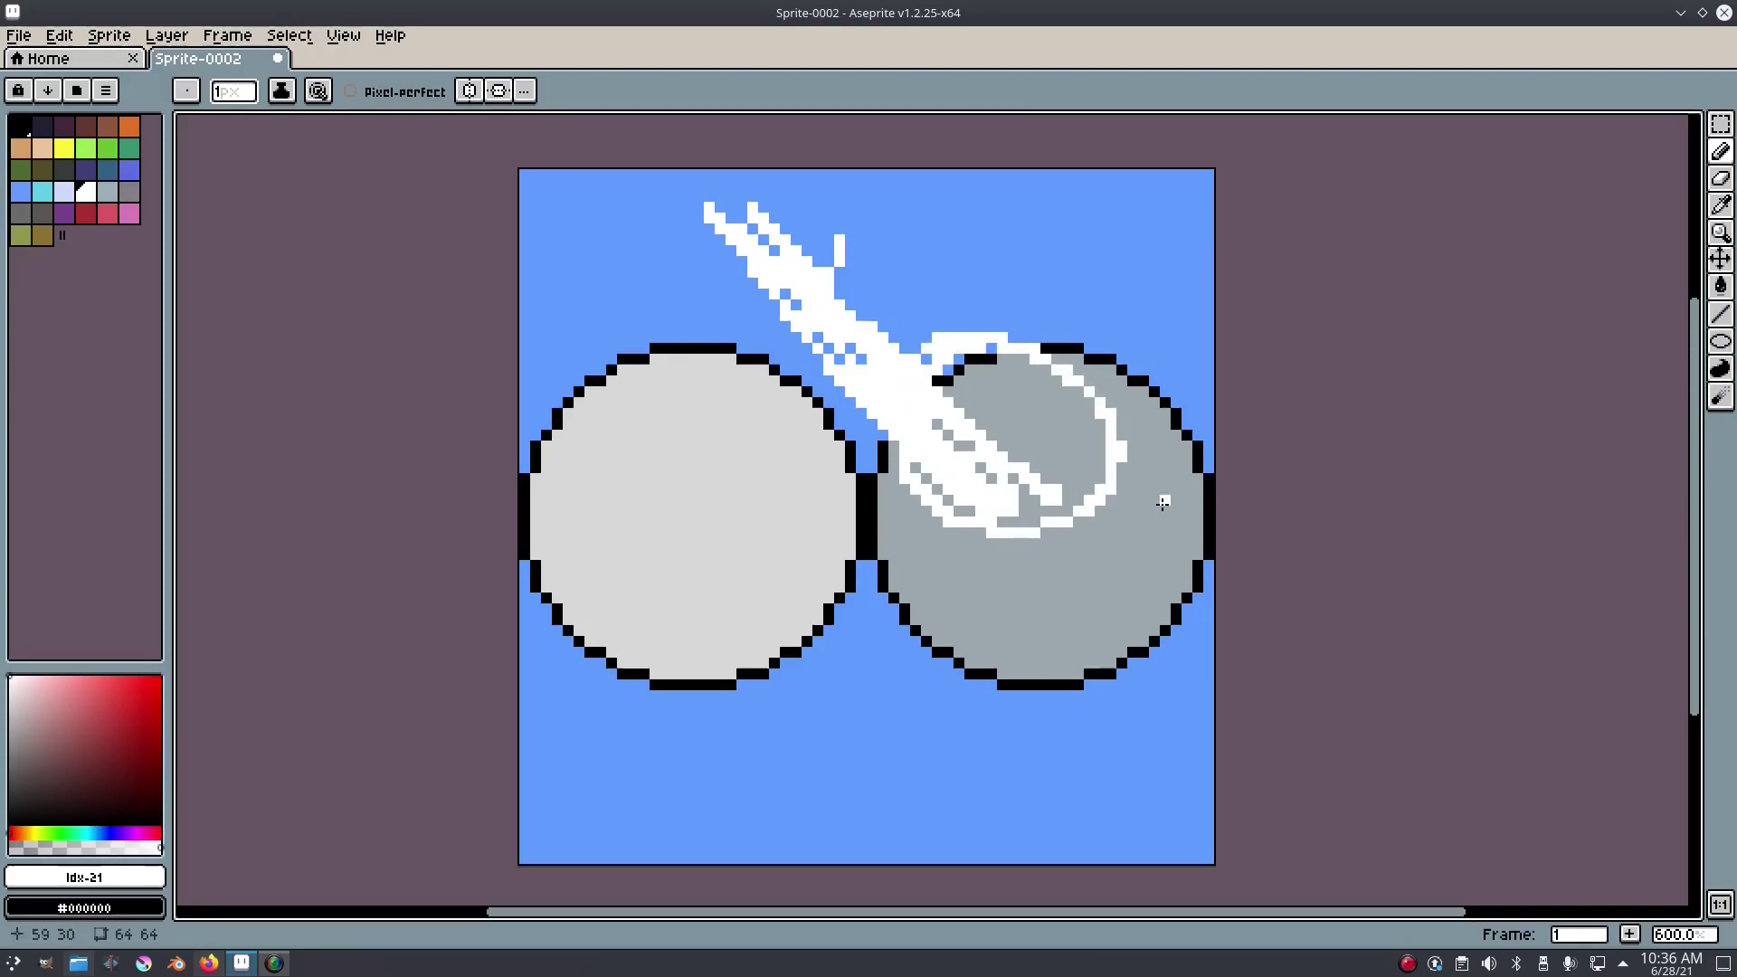
key(ctrl+z)
key(ctrl+z)
key(ctrl+z)
key(ctrl+z)
- Sample the right circle's grey and mix a lighter blue-grey of hue 202°, saturation 10, value 80
scroll(936, 465, up, 3)
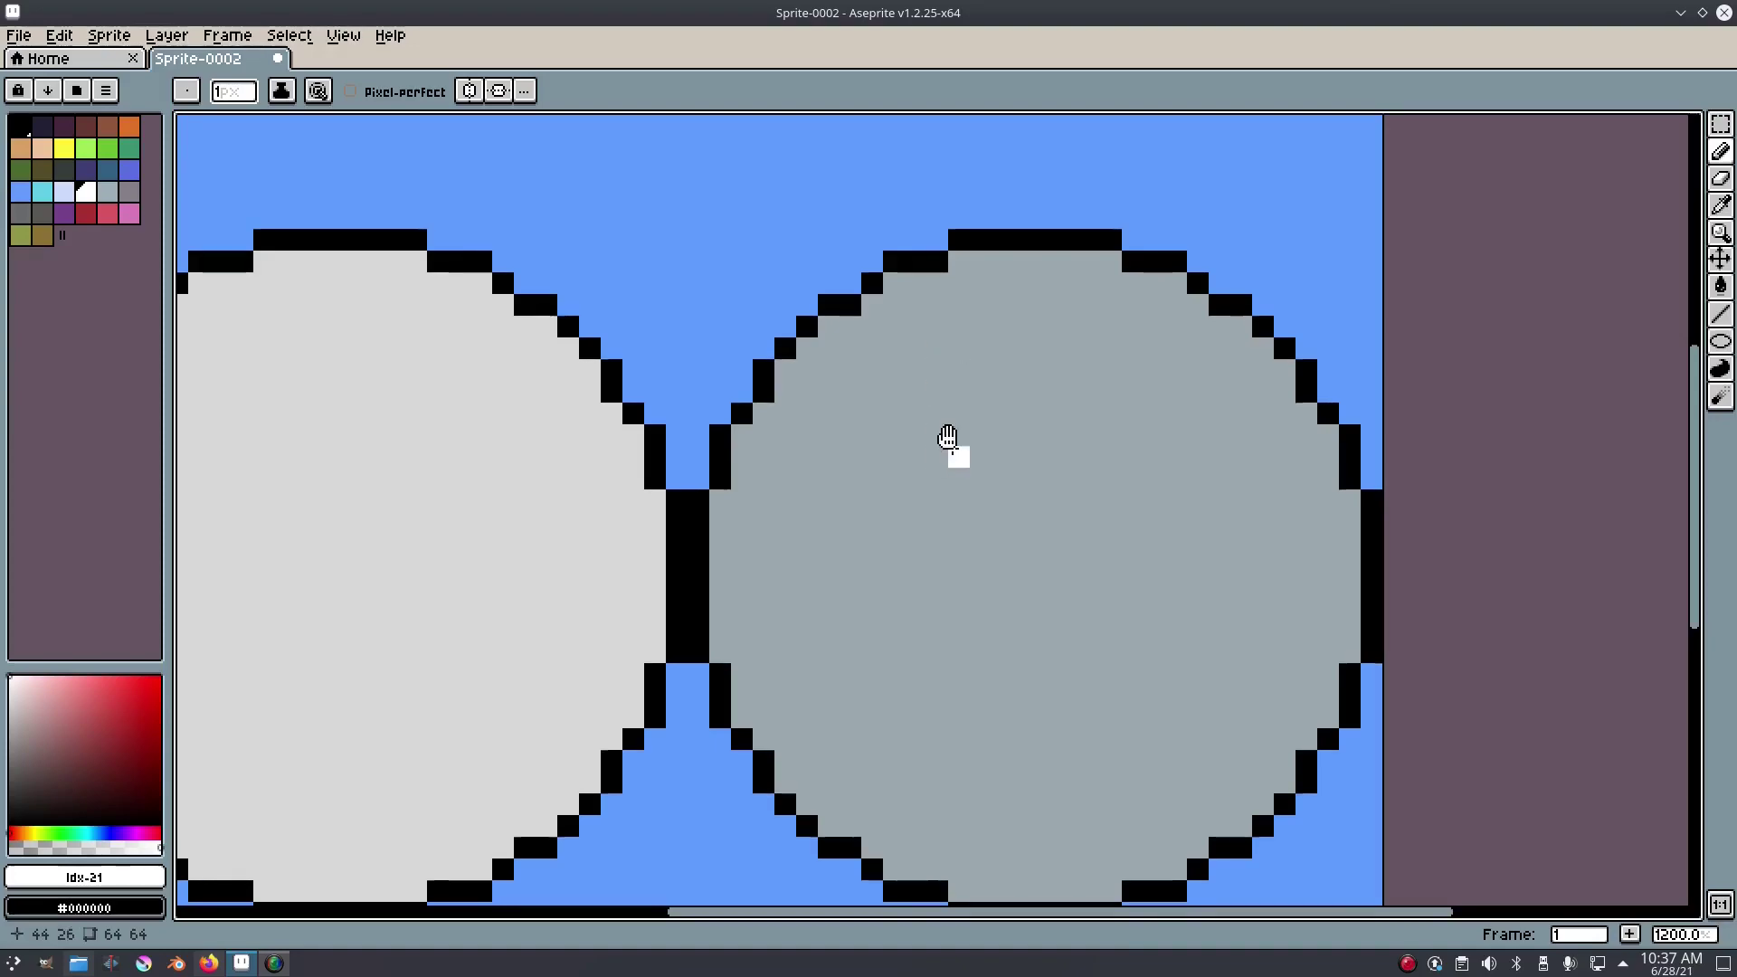
drag(949, 446, 941, 384)
key(i)
click(958, 380)
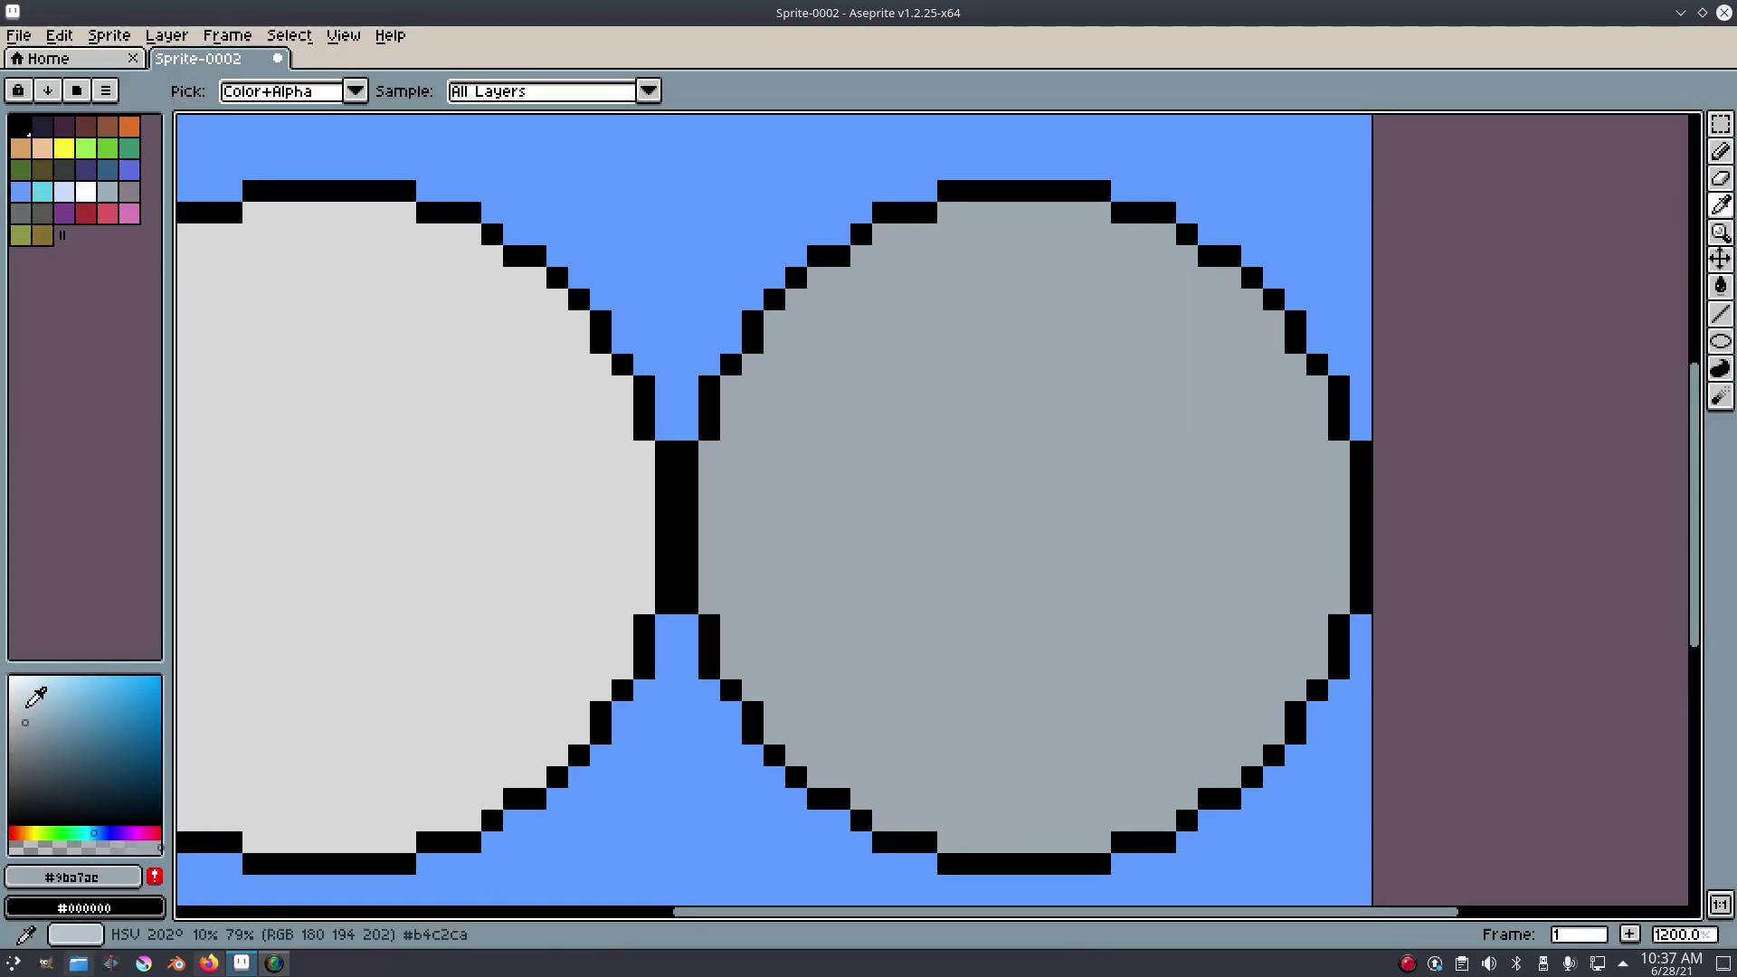
click(25, 704)
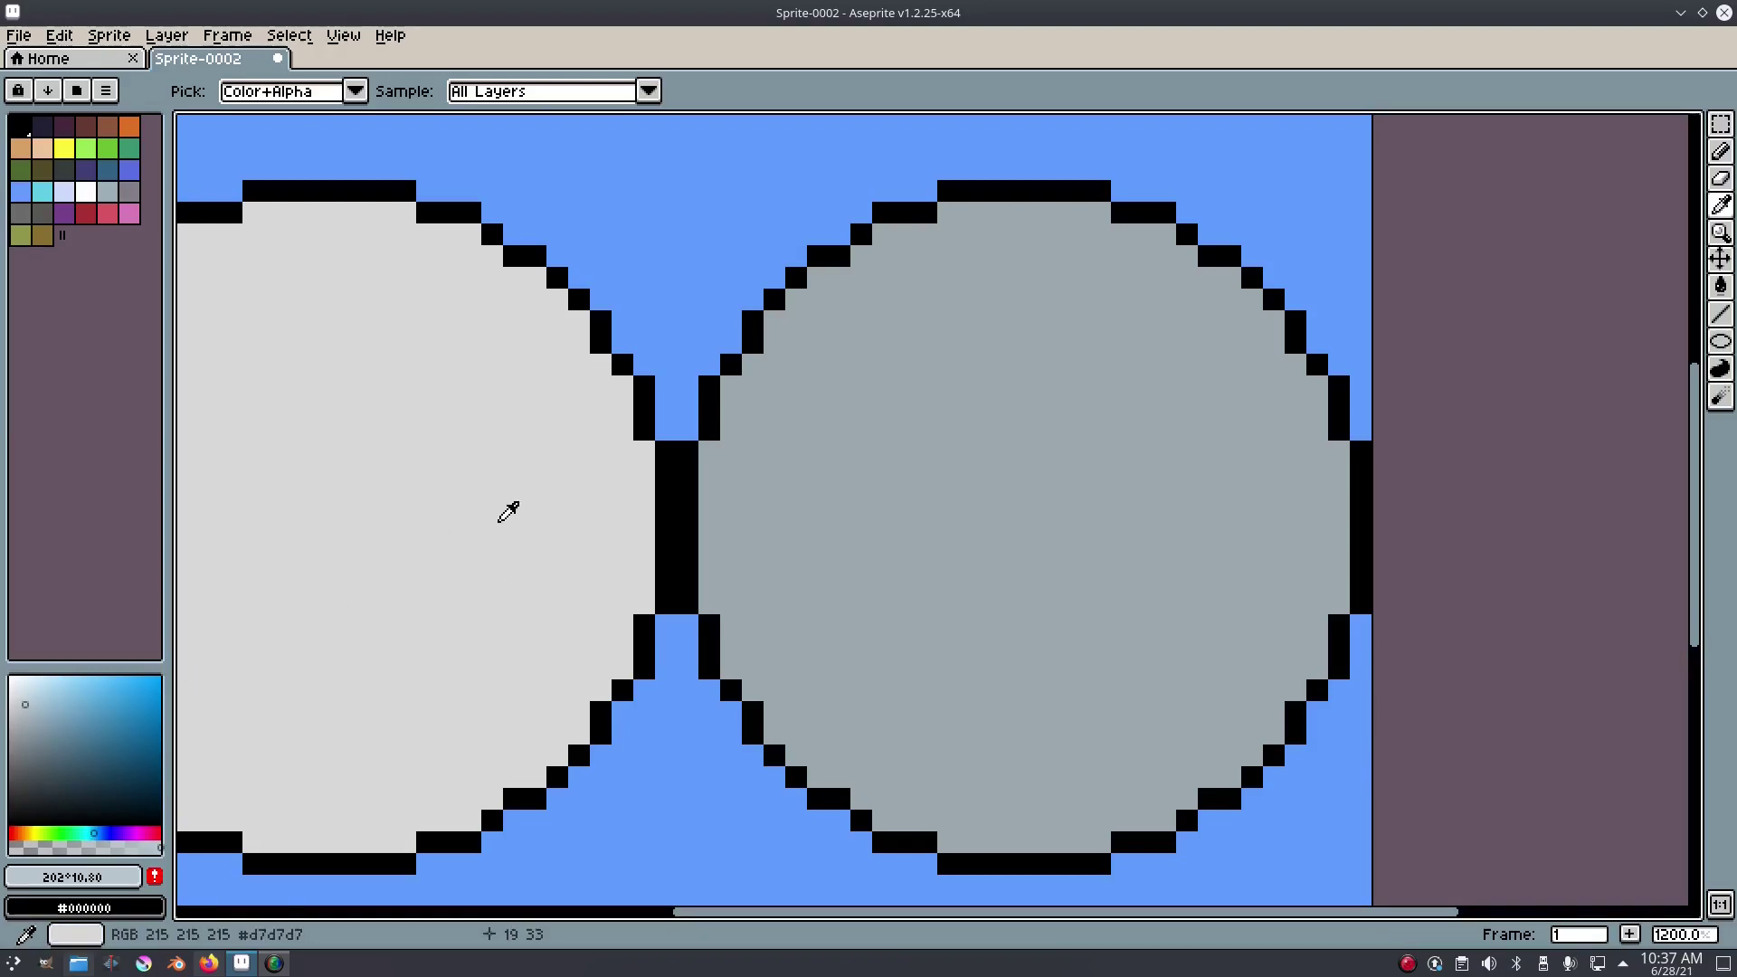
- Pencil a slanted oval outline in the upper left of the right circle and fill it with the lighter blue-grey as a highlight
key(b)
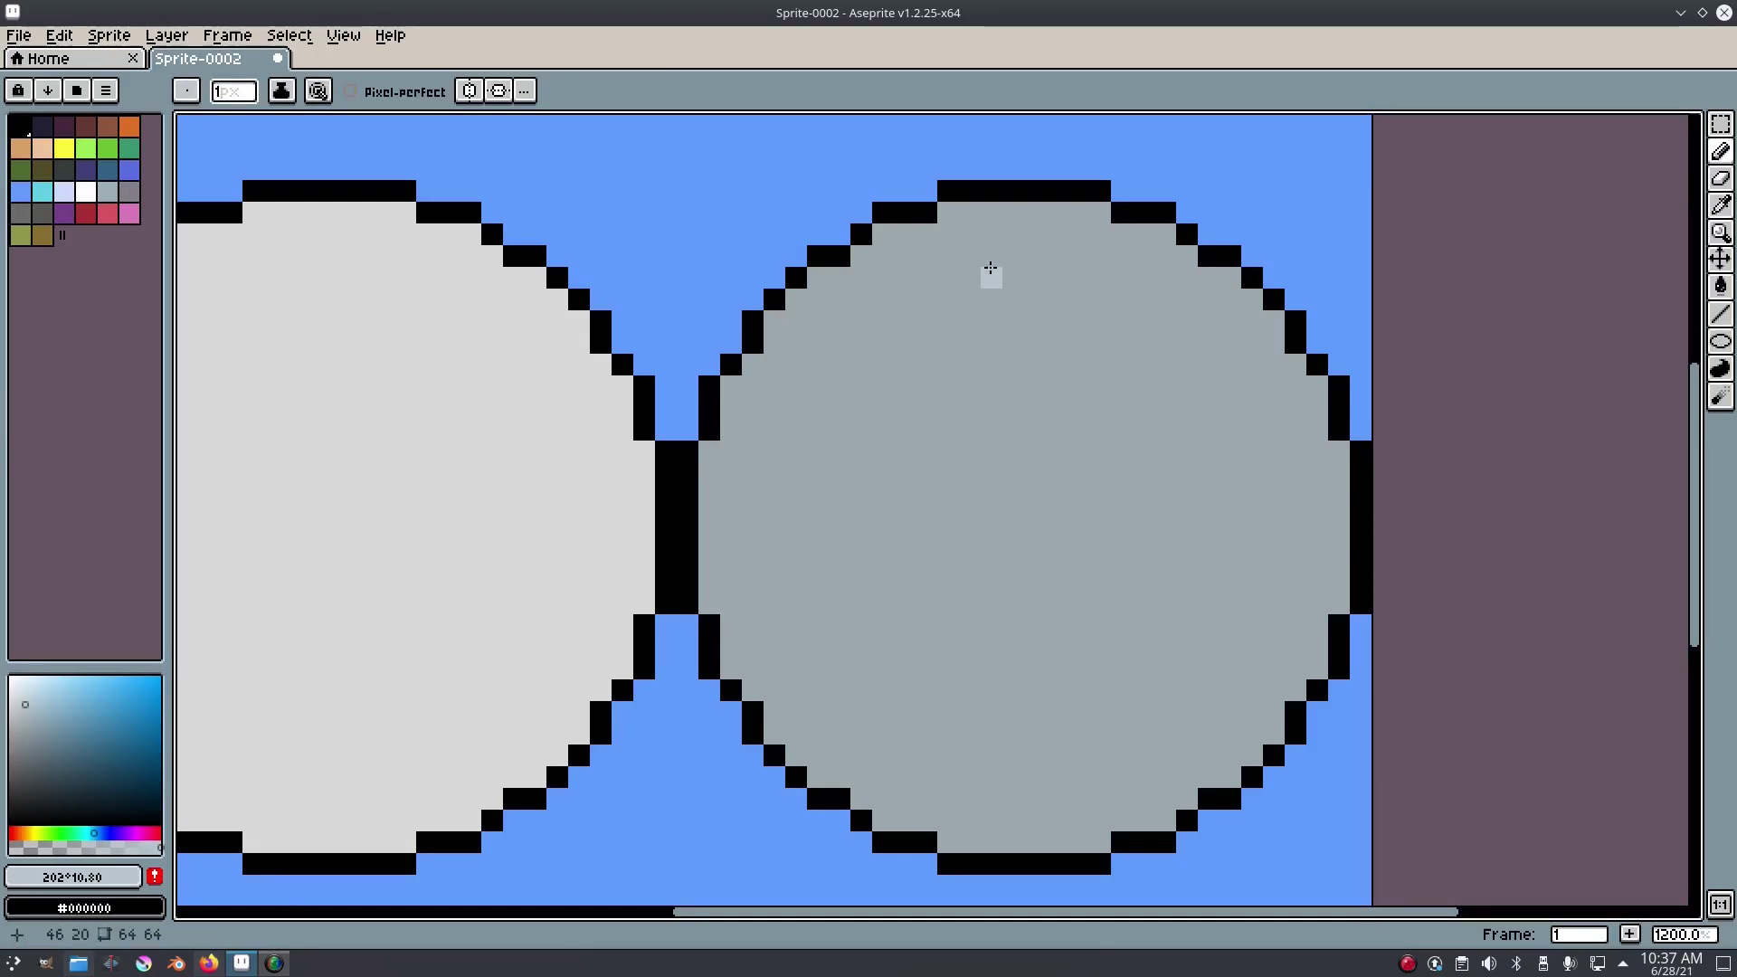
mouse_move(991, 268)
mouse_down()
mouse_move(889, 316)
mouse_move(798, 412)
mouse_move(818, 497)
mouse_move(884, 527)
mouse_move(972, 517)
mouse_move(1074, 454)
mouse_move(1124, 362)
mouse_move(1118, 285)
mouse_move(1027, 254)
mouse_move(872, 314)
mouse_up()
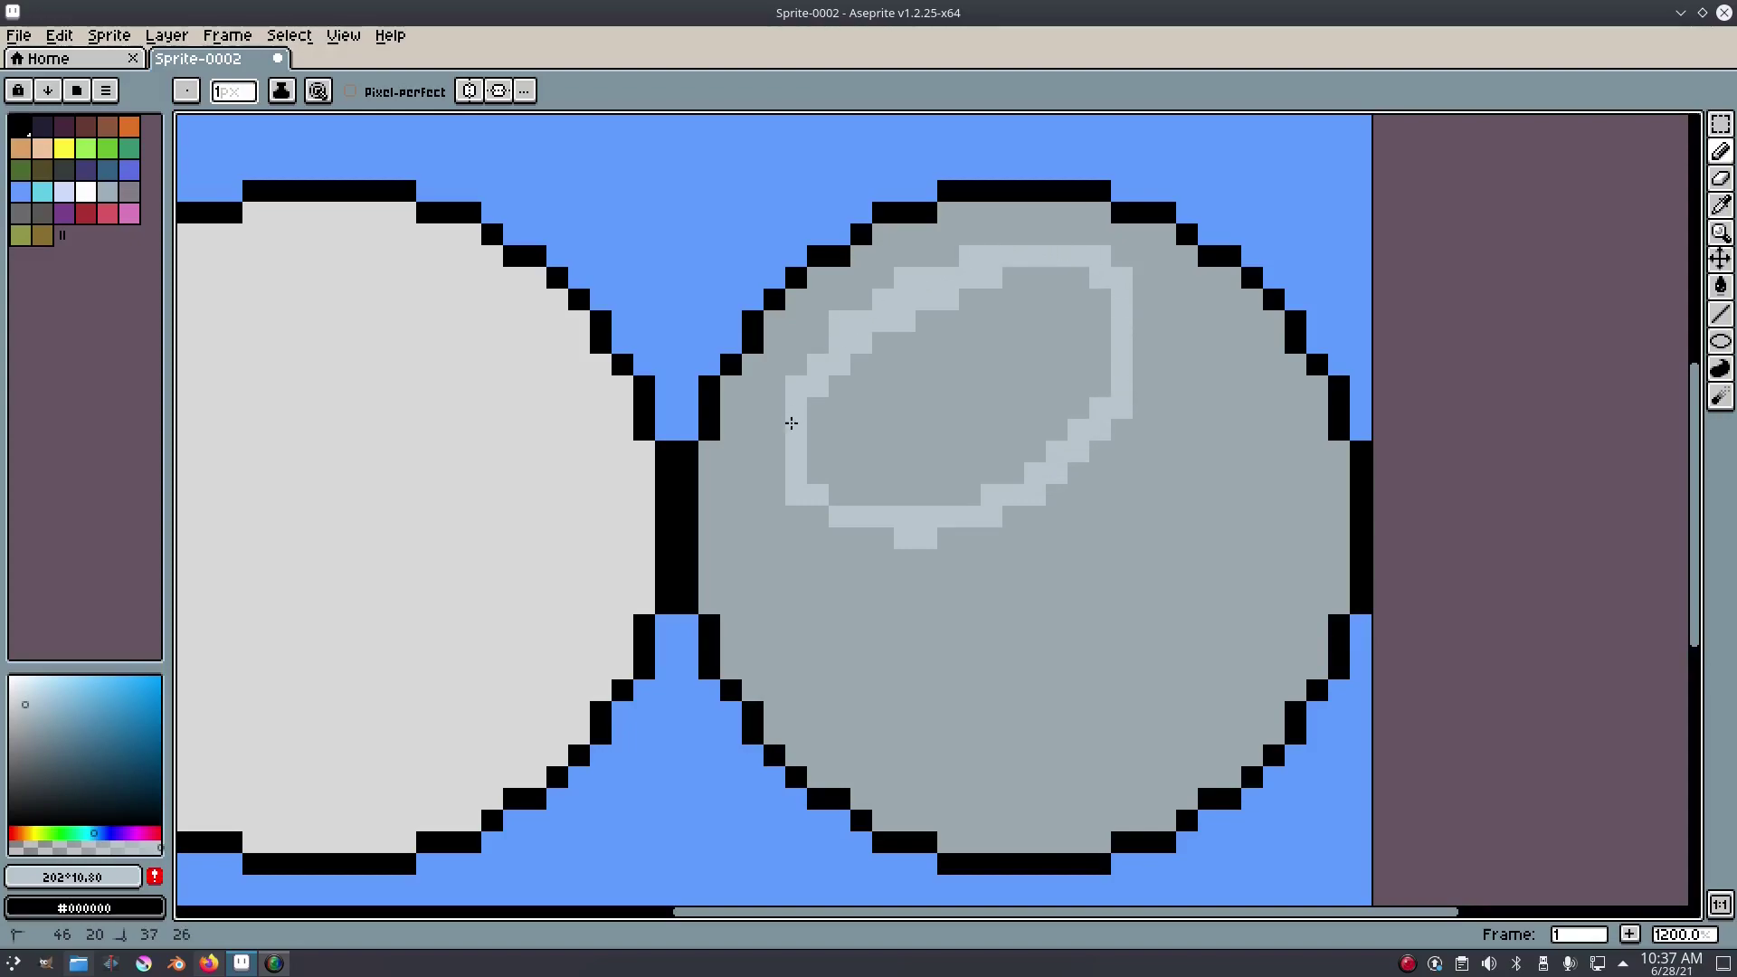
mouse_move(831, 519)
mouse_down()
mouse_move(884, 531)
mouse_move(862, 541)
mouse_up()
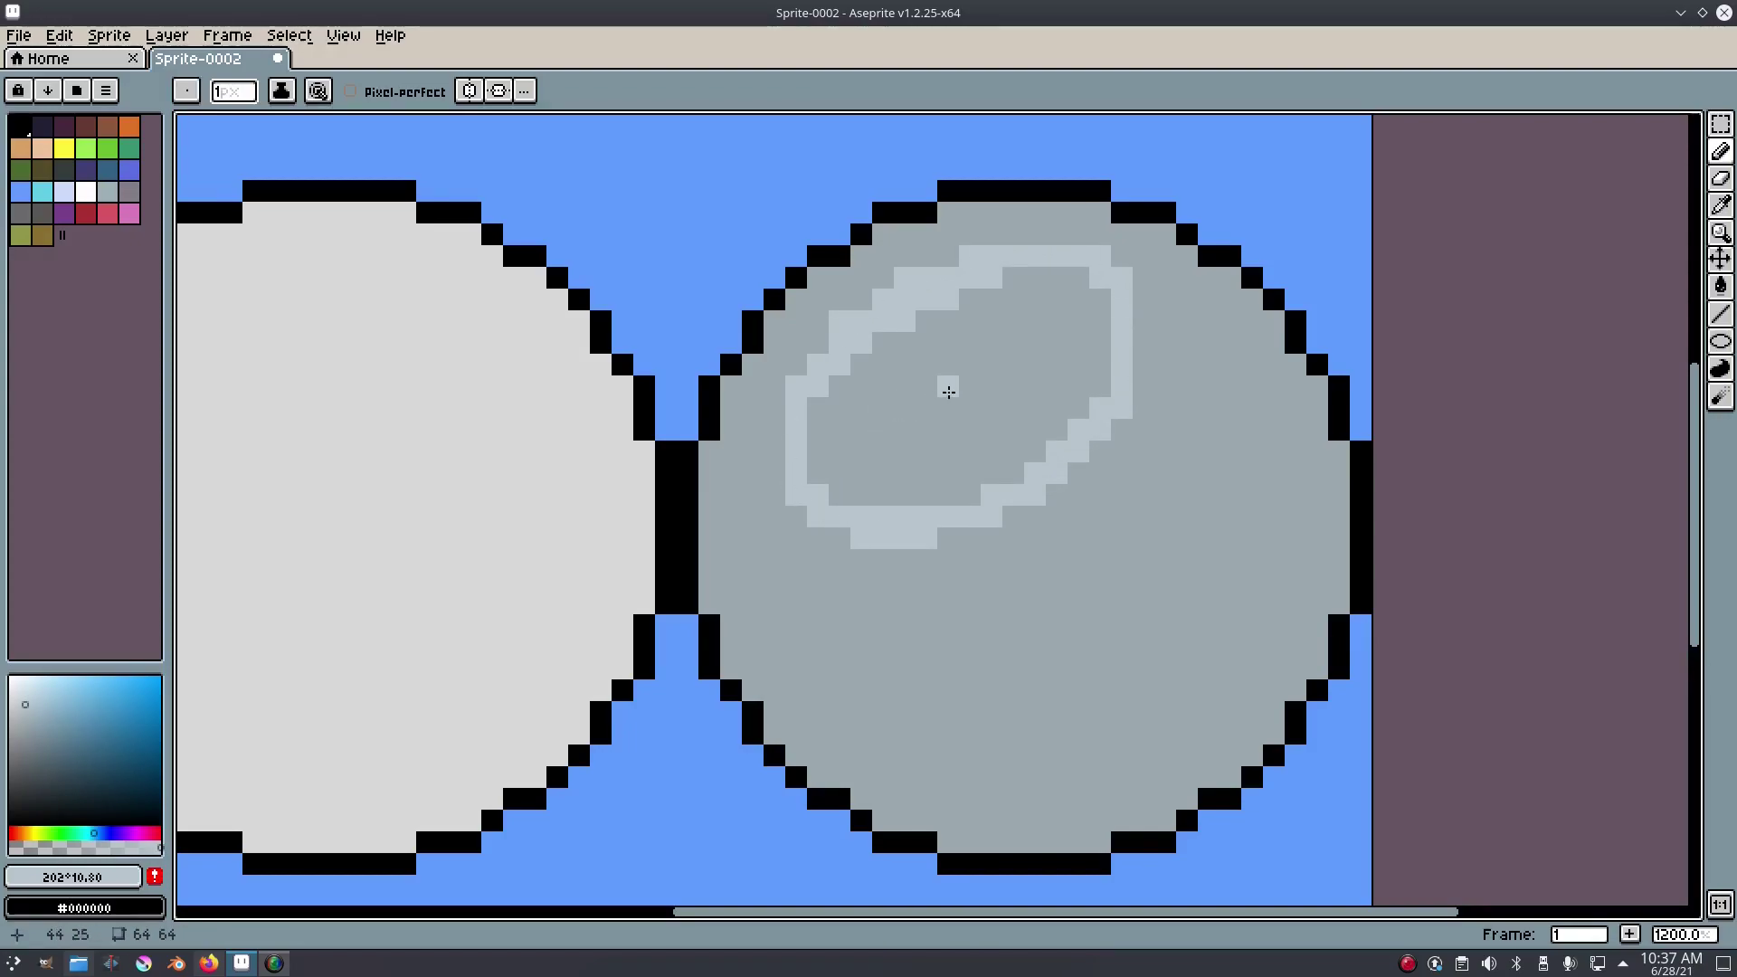
key(g)
click(948, 392)
scroll(1105, 453, down, 2)
scroll(1113, 453, up, 2)
- Round out the right and left edges of the highlight on the right circle with extra lighter blue-grey pixels
key(b)
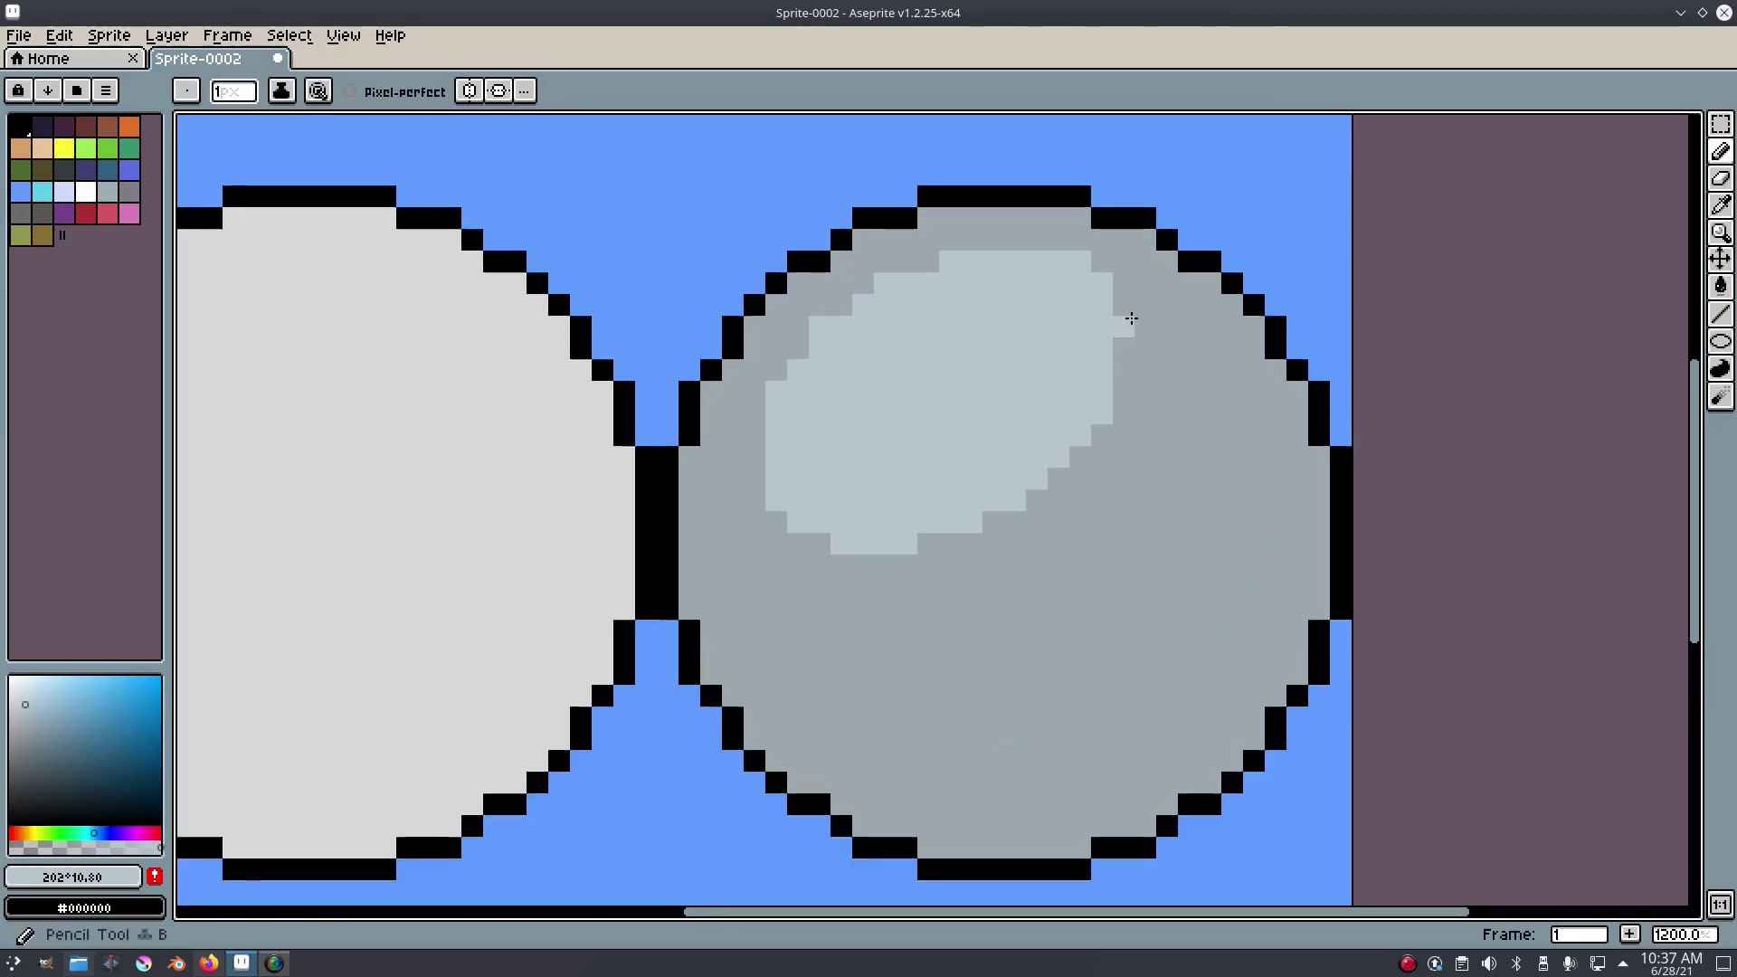
mouse_move(1131, 319)
mouse_down()
mouse_move(1120, 302)
mouse_move(1120, 370)
mouse_up()
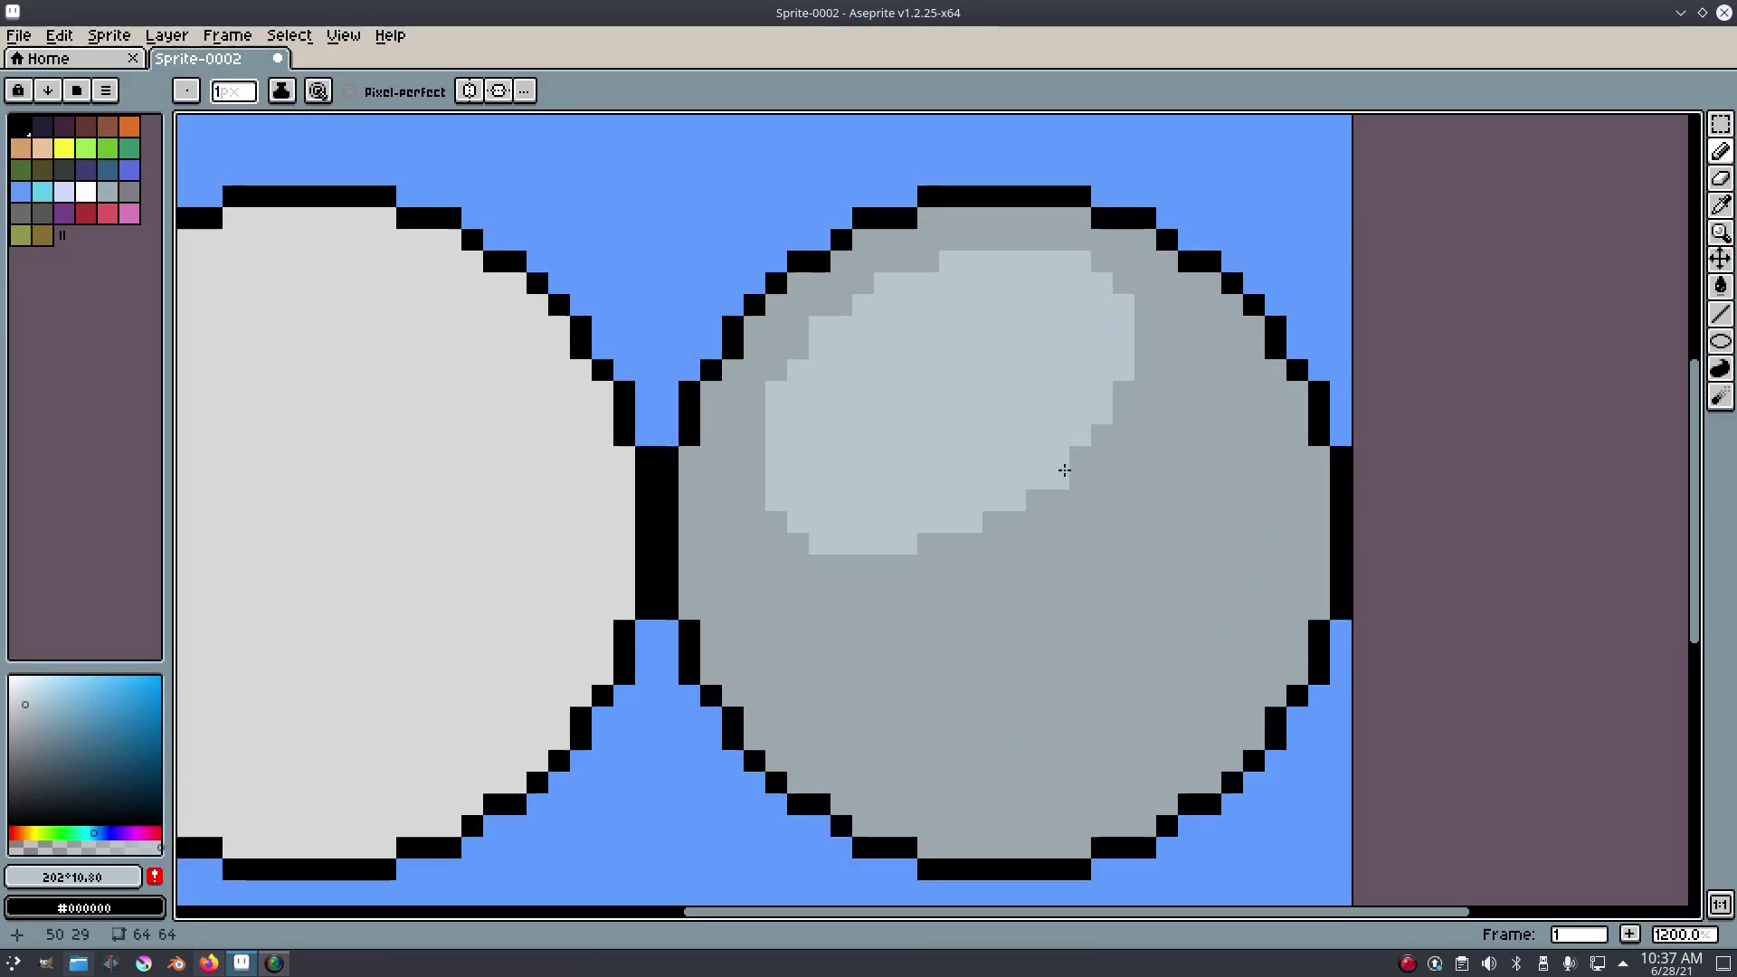
scroll(1125, 486, down, 7)
scroll(1125, 487, up, 7)
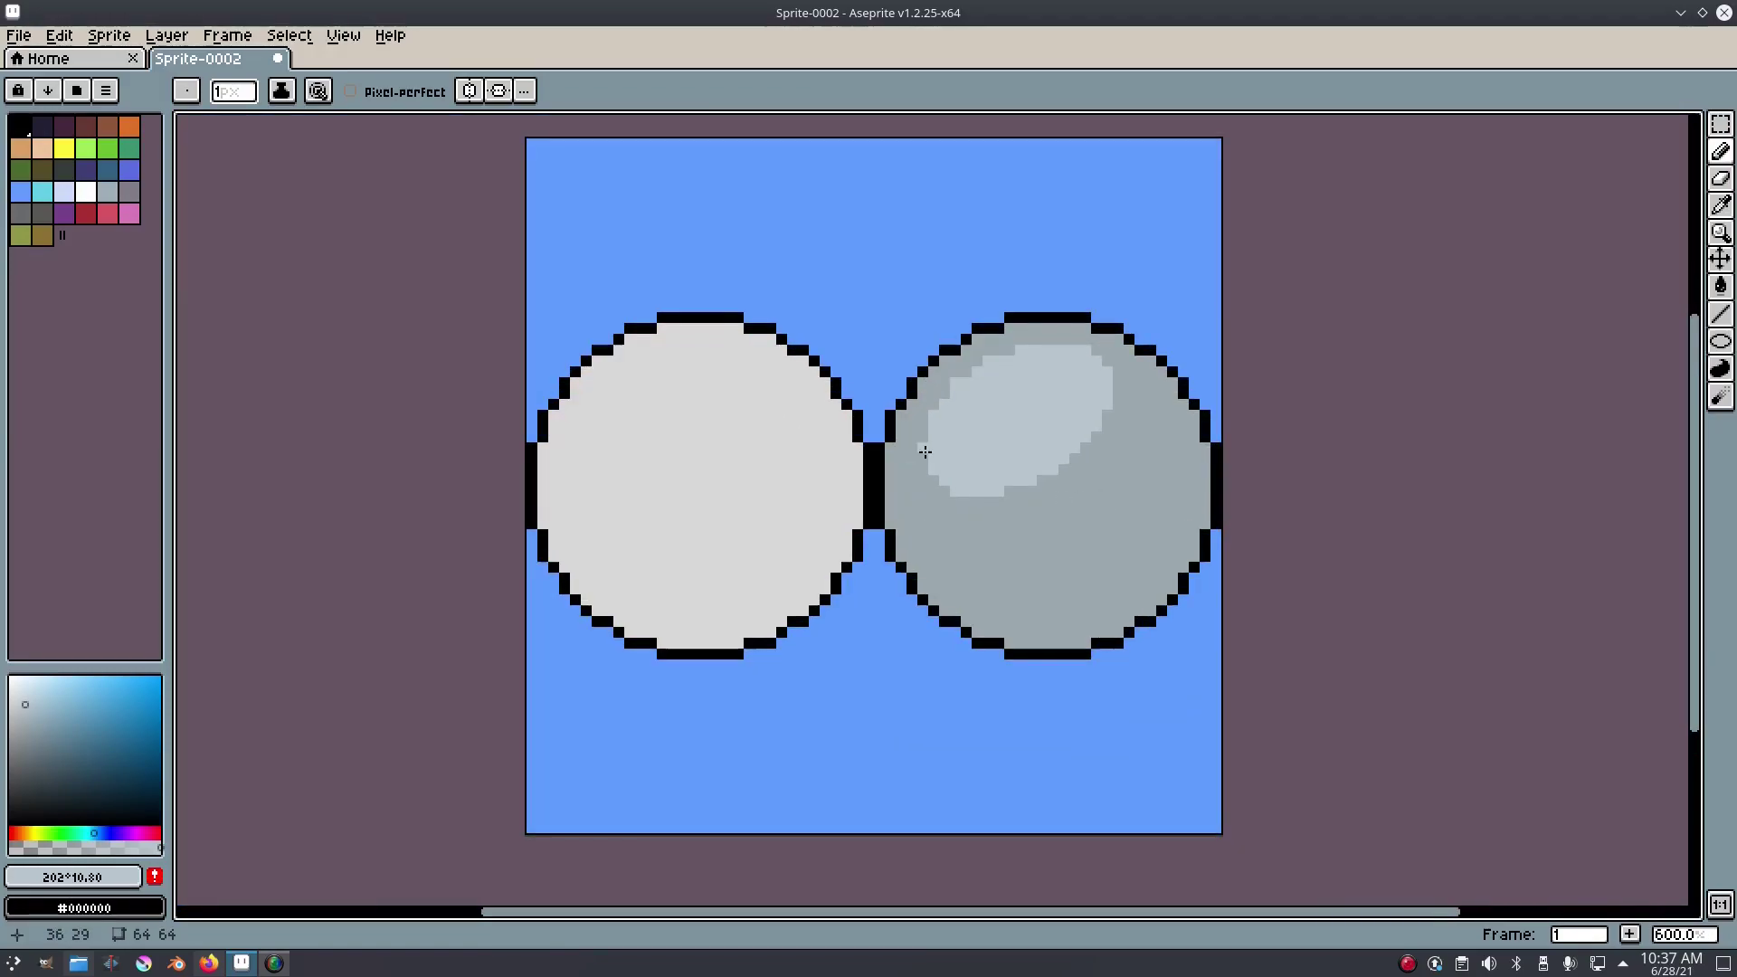
mouse_move(910, 398)
mouse_down()
mouse_move(917, 504)
mouse_move(953, 490)
mouse_move(932, 524)
mouse_up()
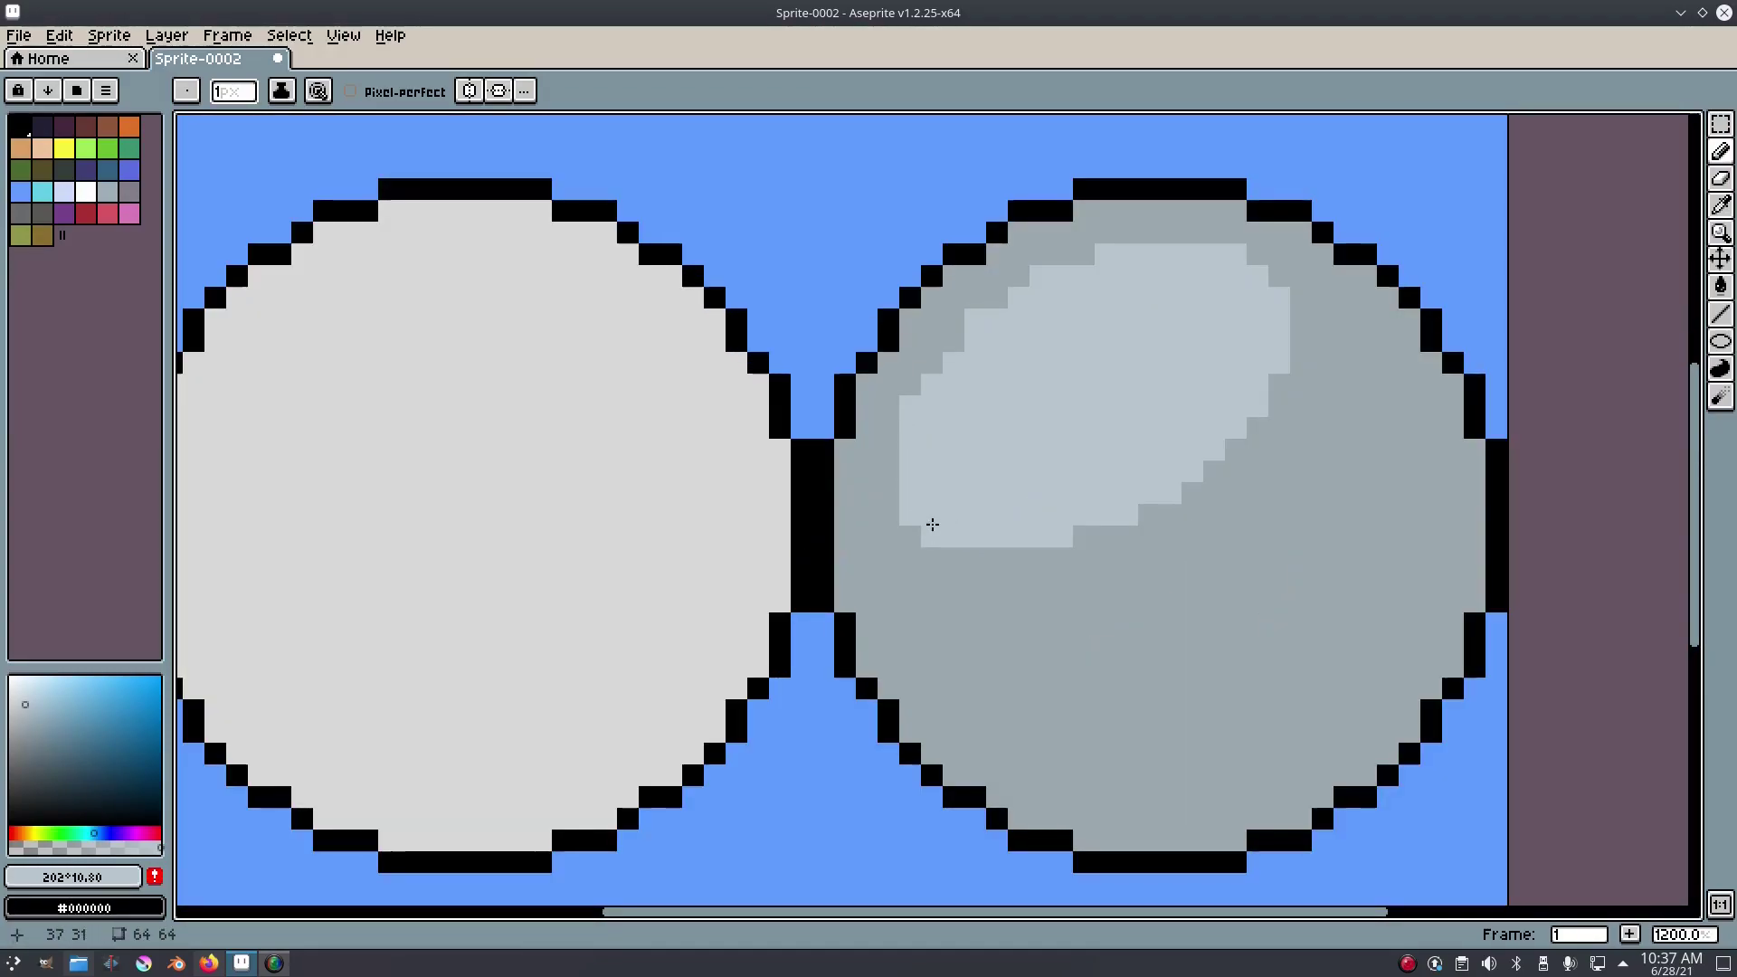
click(887, 450)
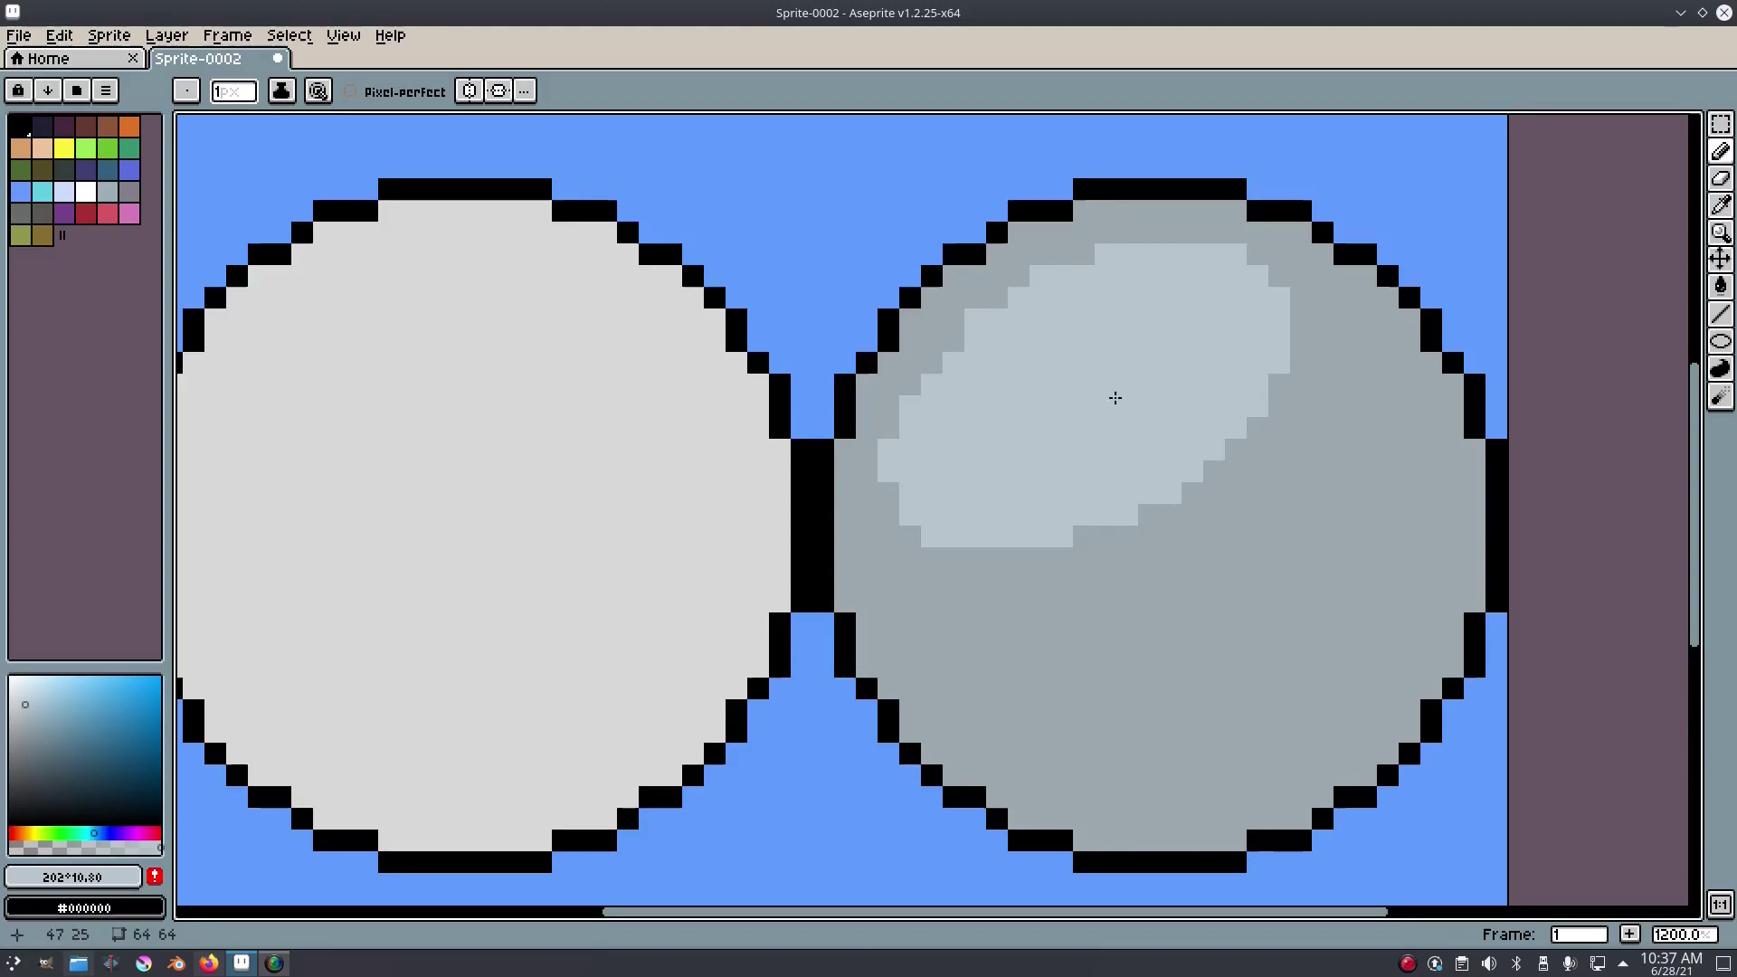
click(886, 491)
- Examine the highlighted right circle beside the flat left circle at different zoom levels
scroll(1086, 531, down, 7)
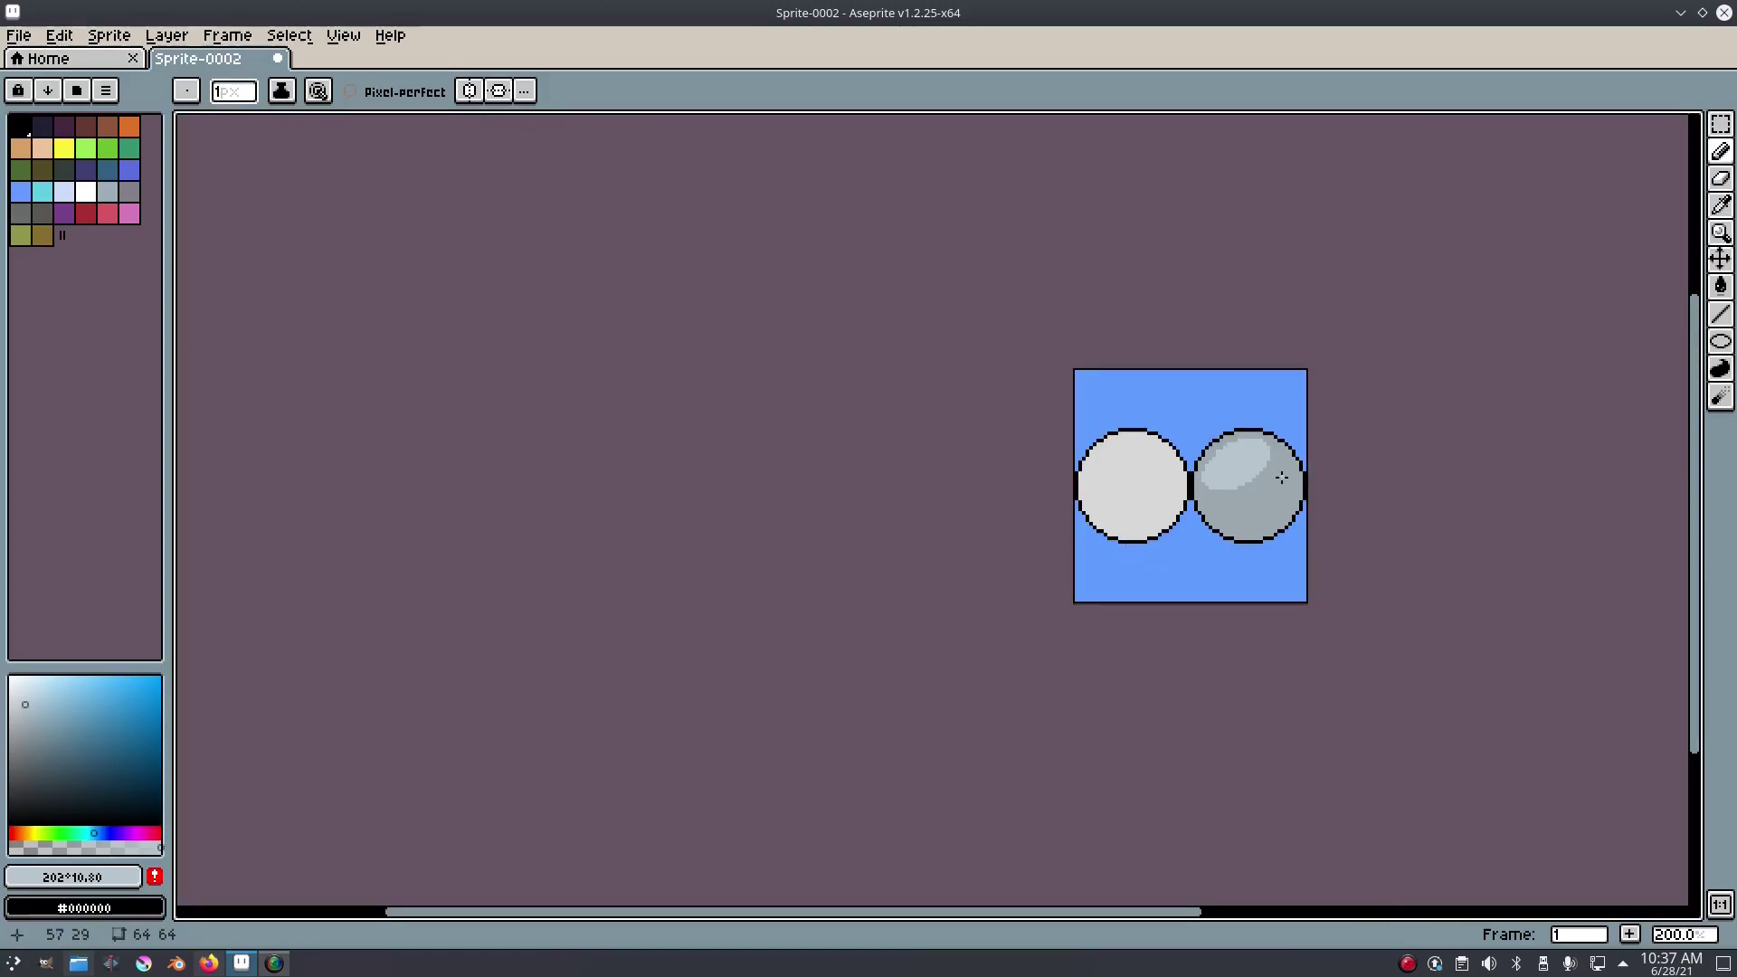
scroll(1284, 477, up, 4)
scroll(1284, 477, up, 1)
scroll(1189, 432, right, 3)
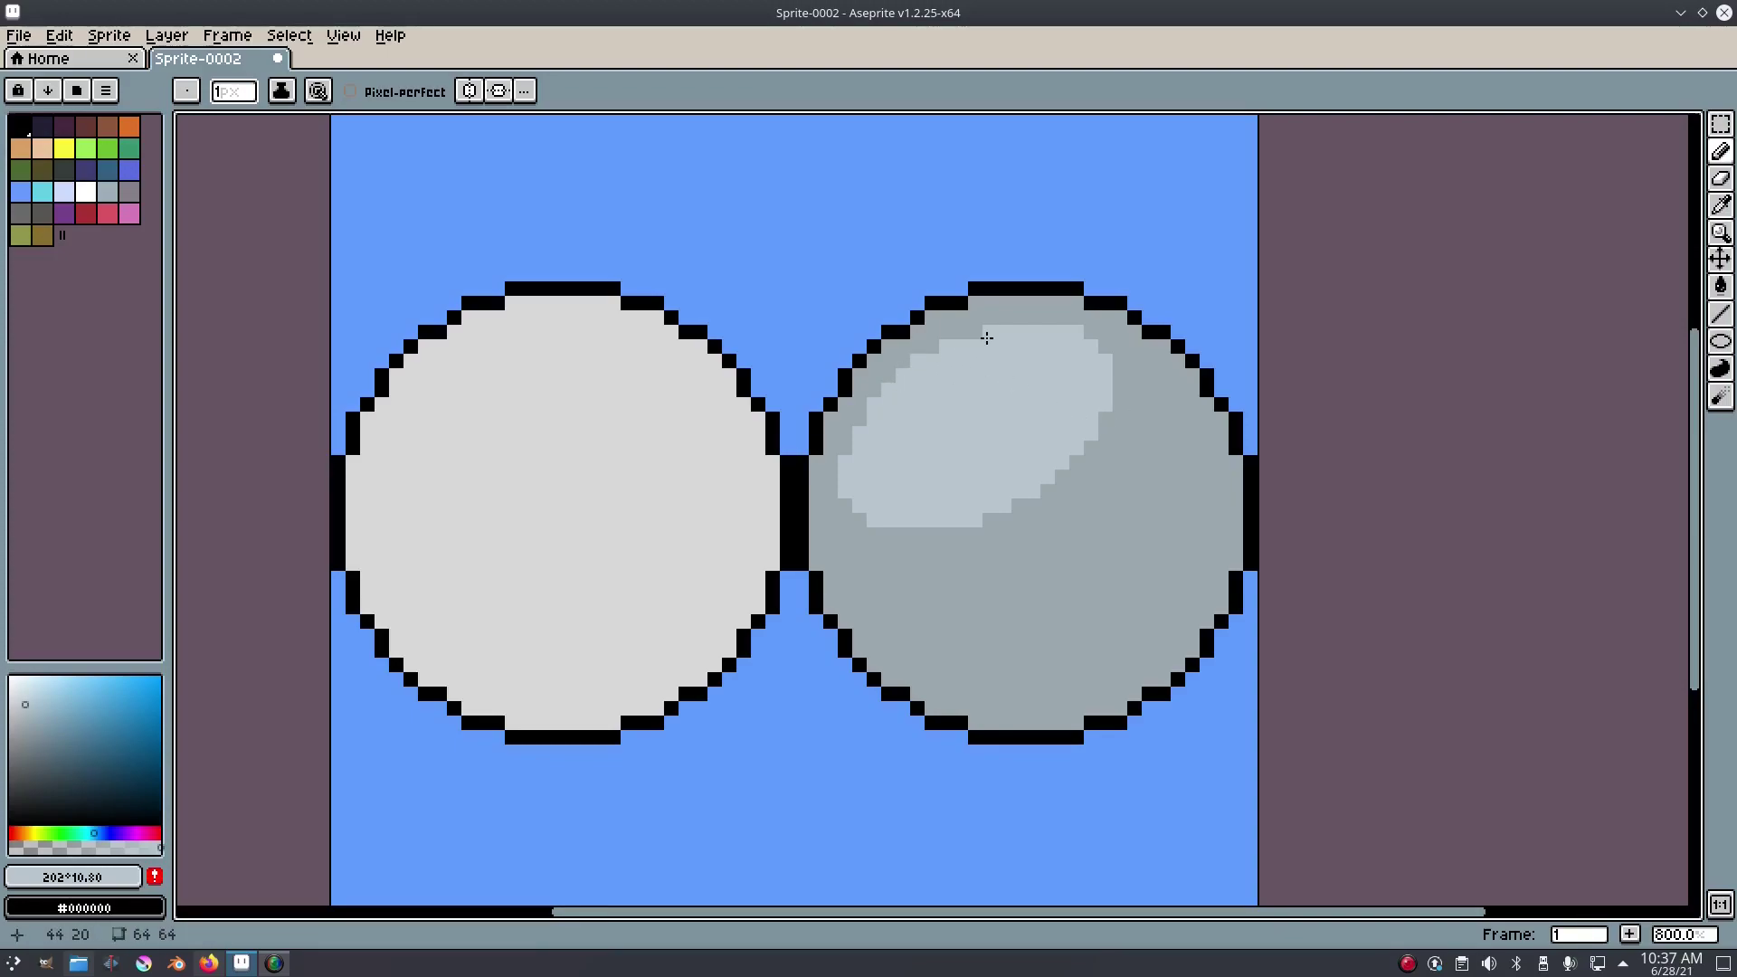
scroll(1058, 407, down, 1)
scroll(1112, 469, right, 1)
scroll(1114, 471, up, 1)
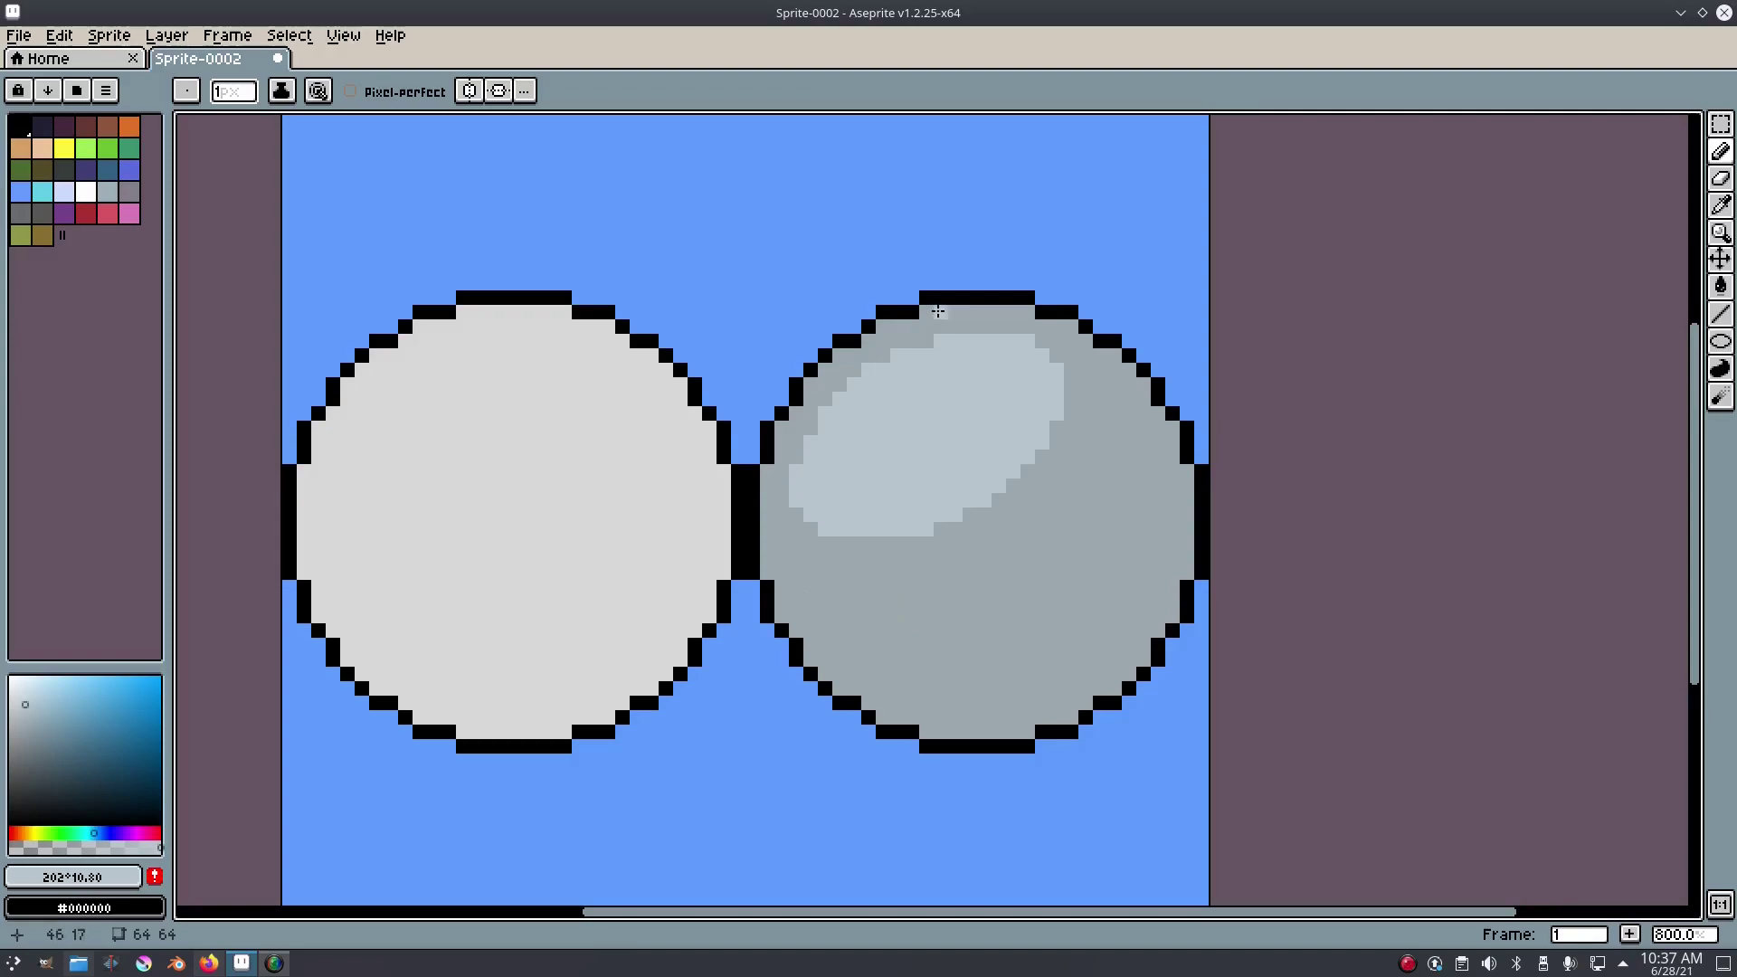
scroll(1176, 452, left, 3)
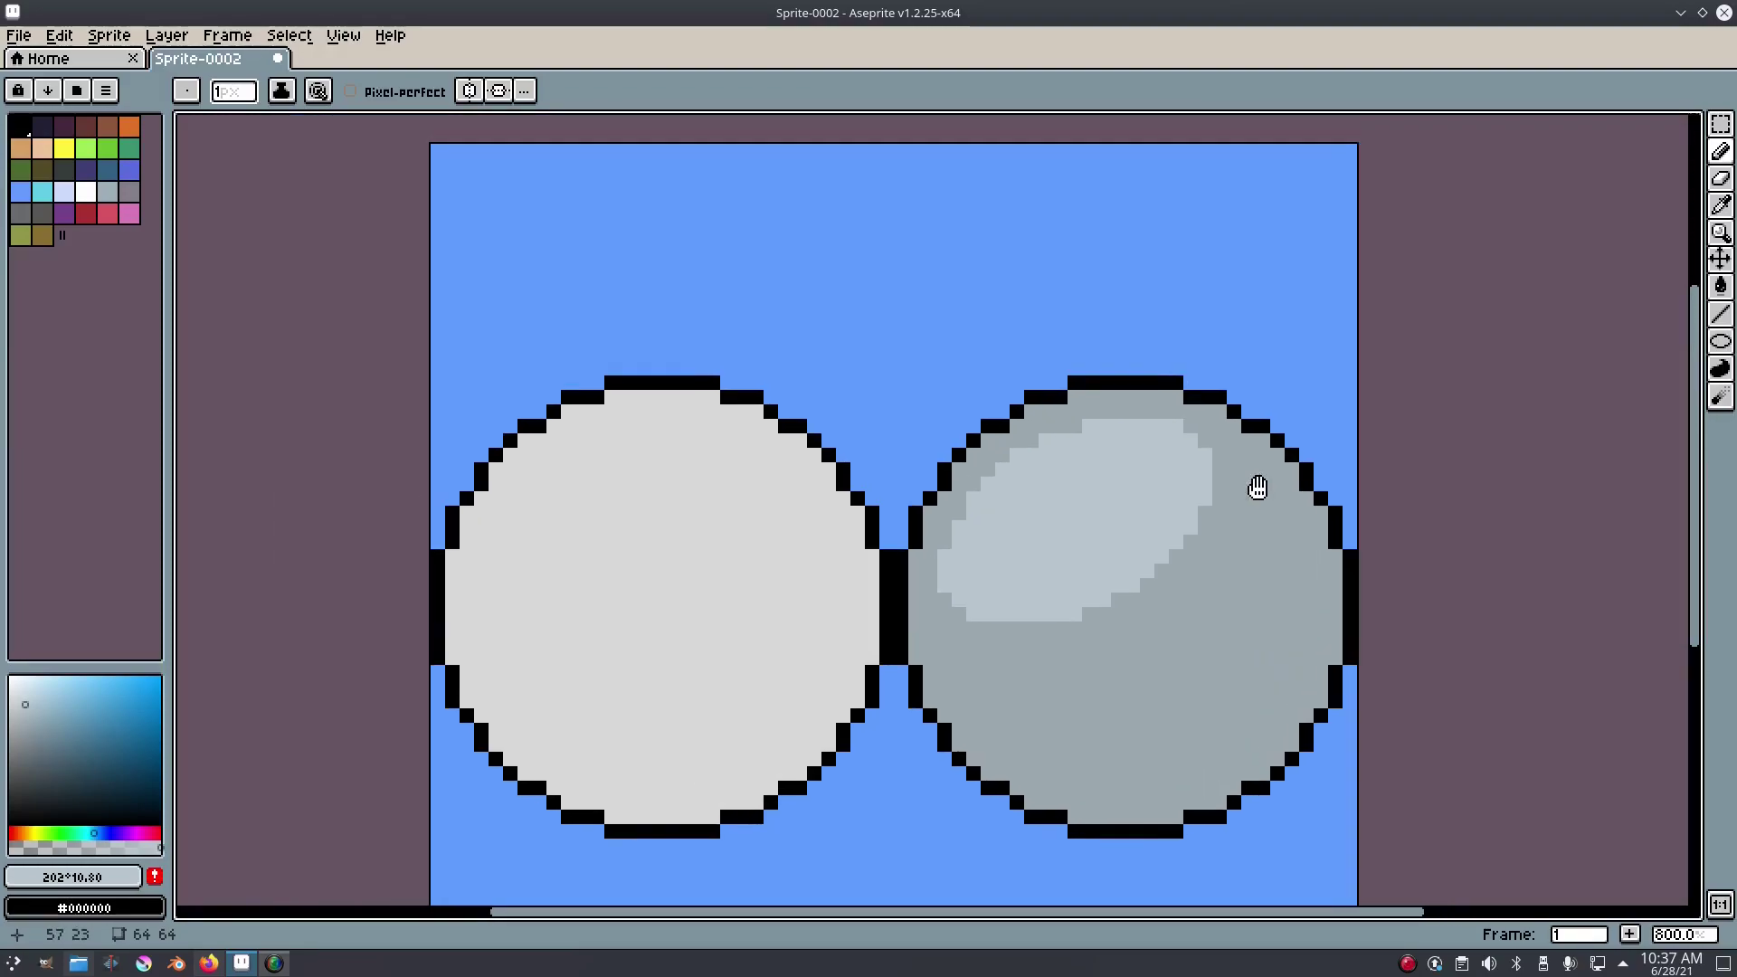
scroll(1158, 470, down, 6)
scroll(1167, 498, up, 5)
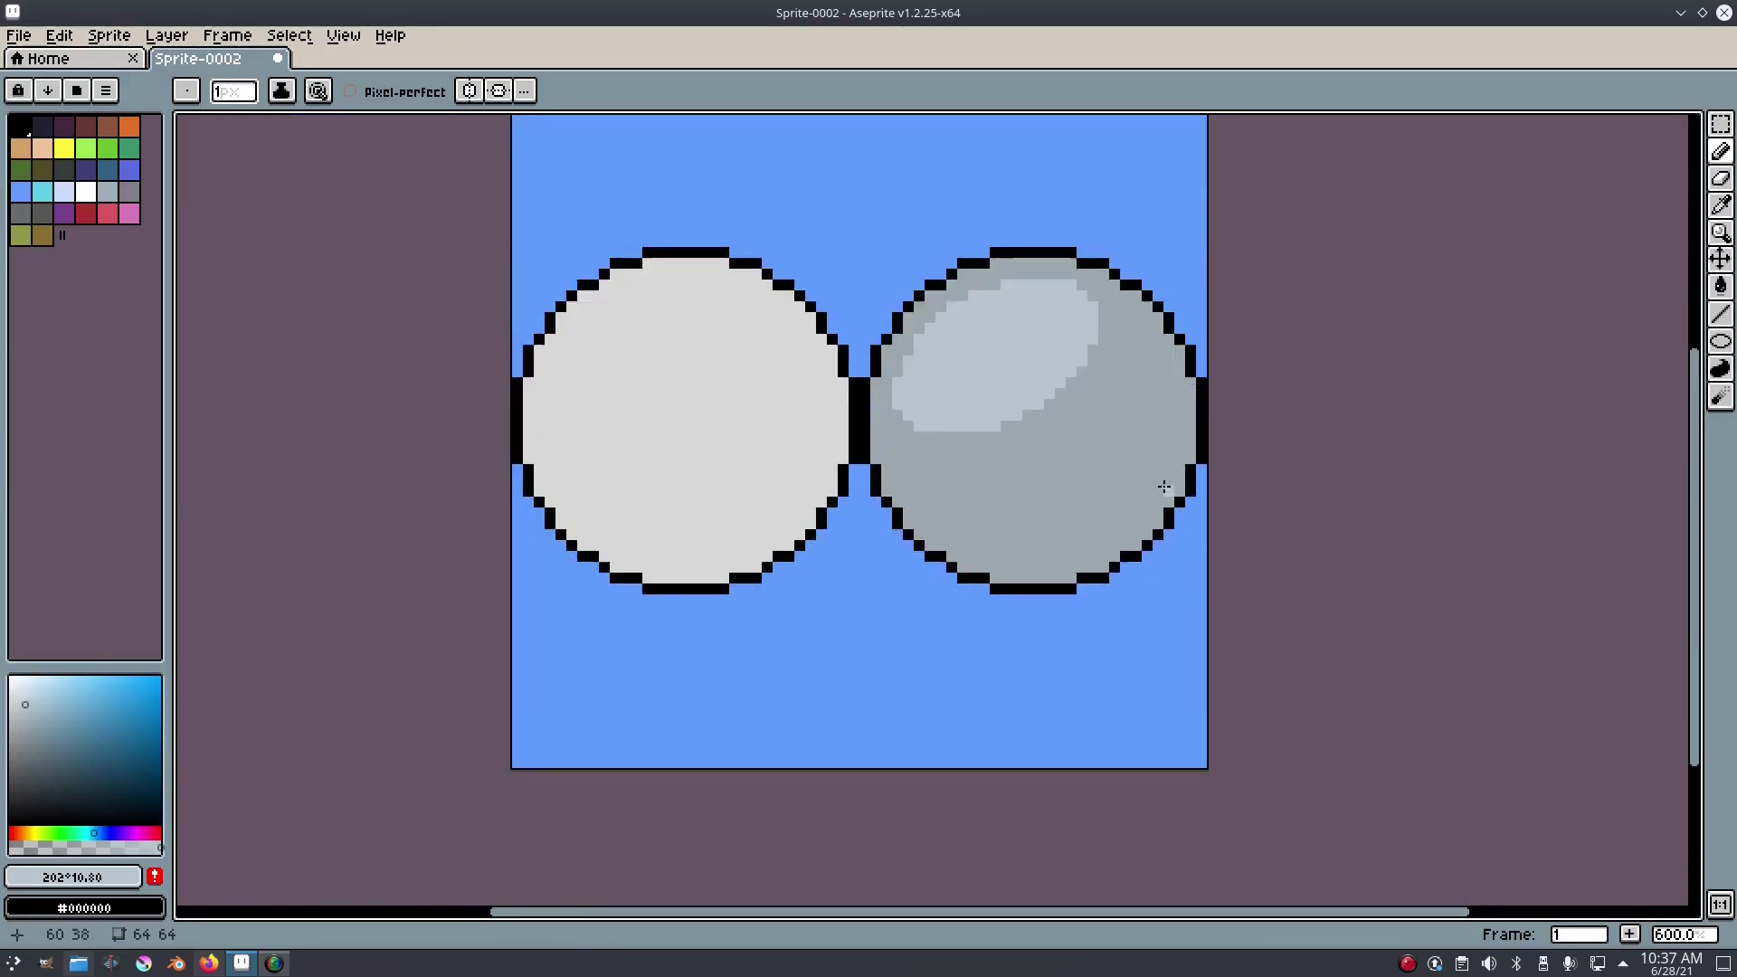
scroll(989, 492, up, 1)
scroll(989, 492, down, 1)
drag(805, 299, 975, 432)
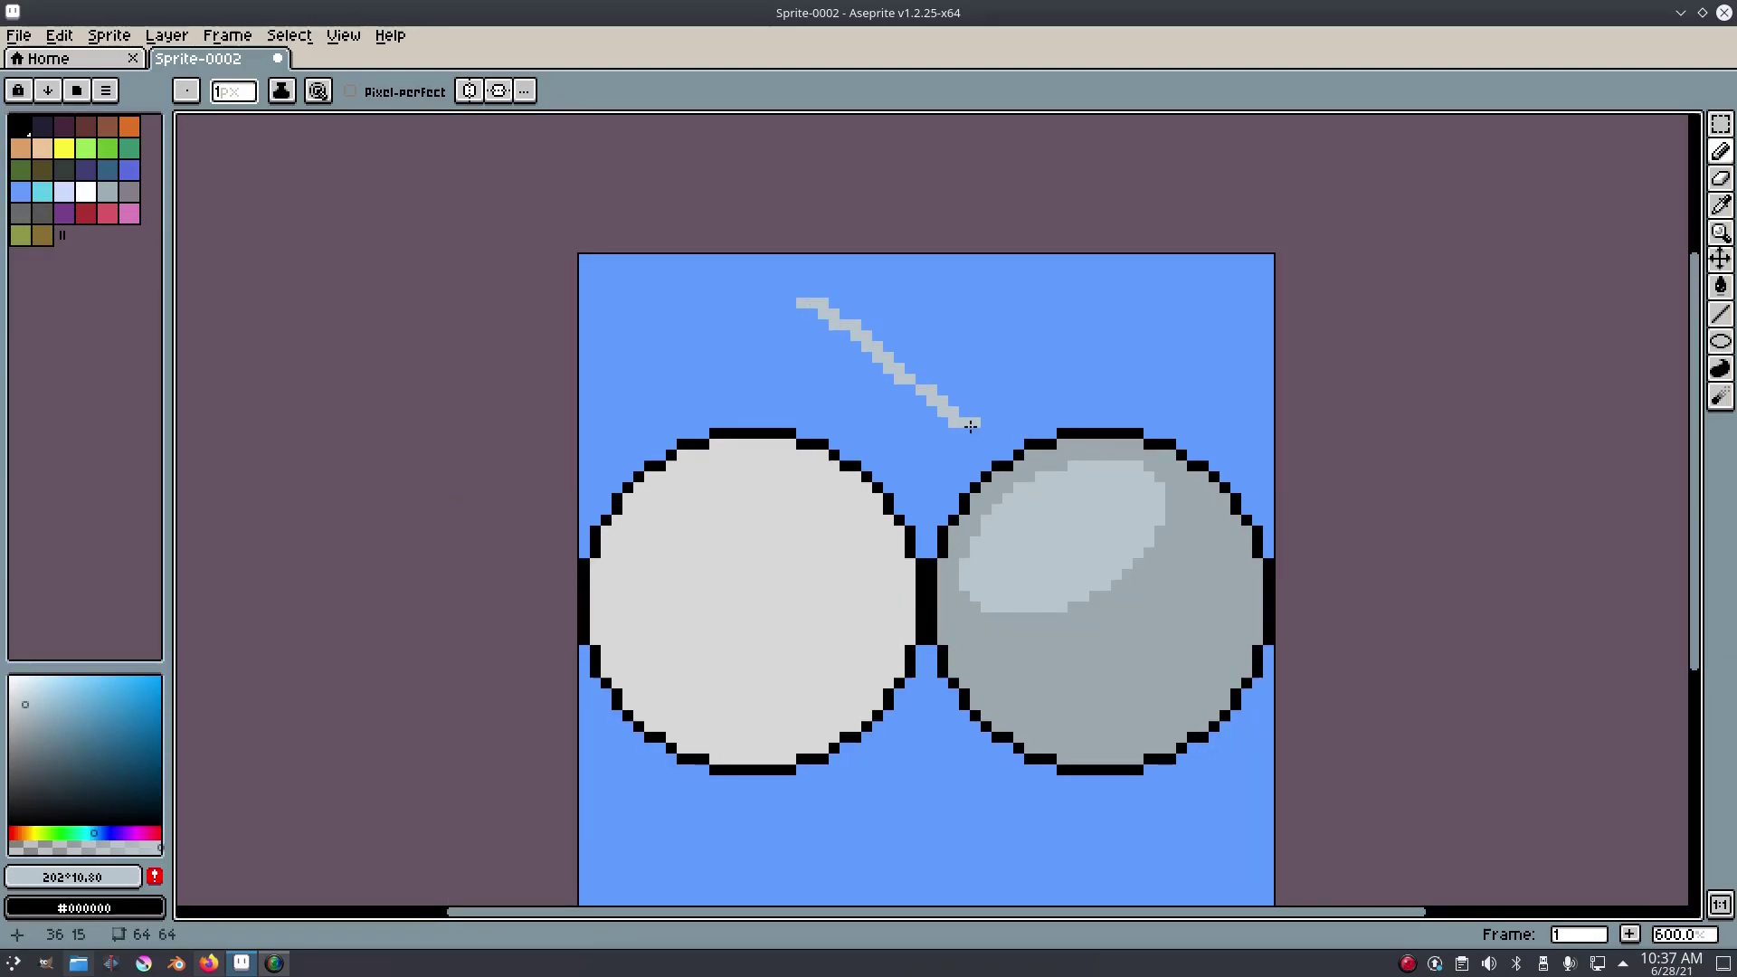
drag(954, 365, 986, 441)
key(v)
key(ctrl+z)
key(ctrl+z)
key(ctrl+z)
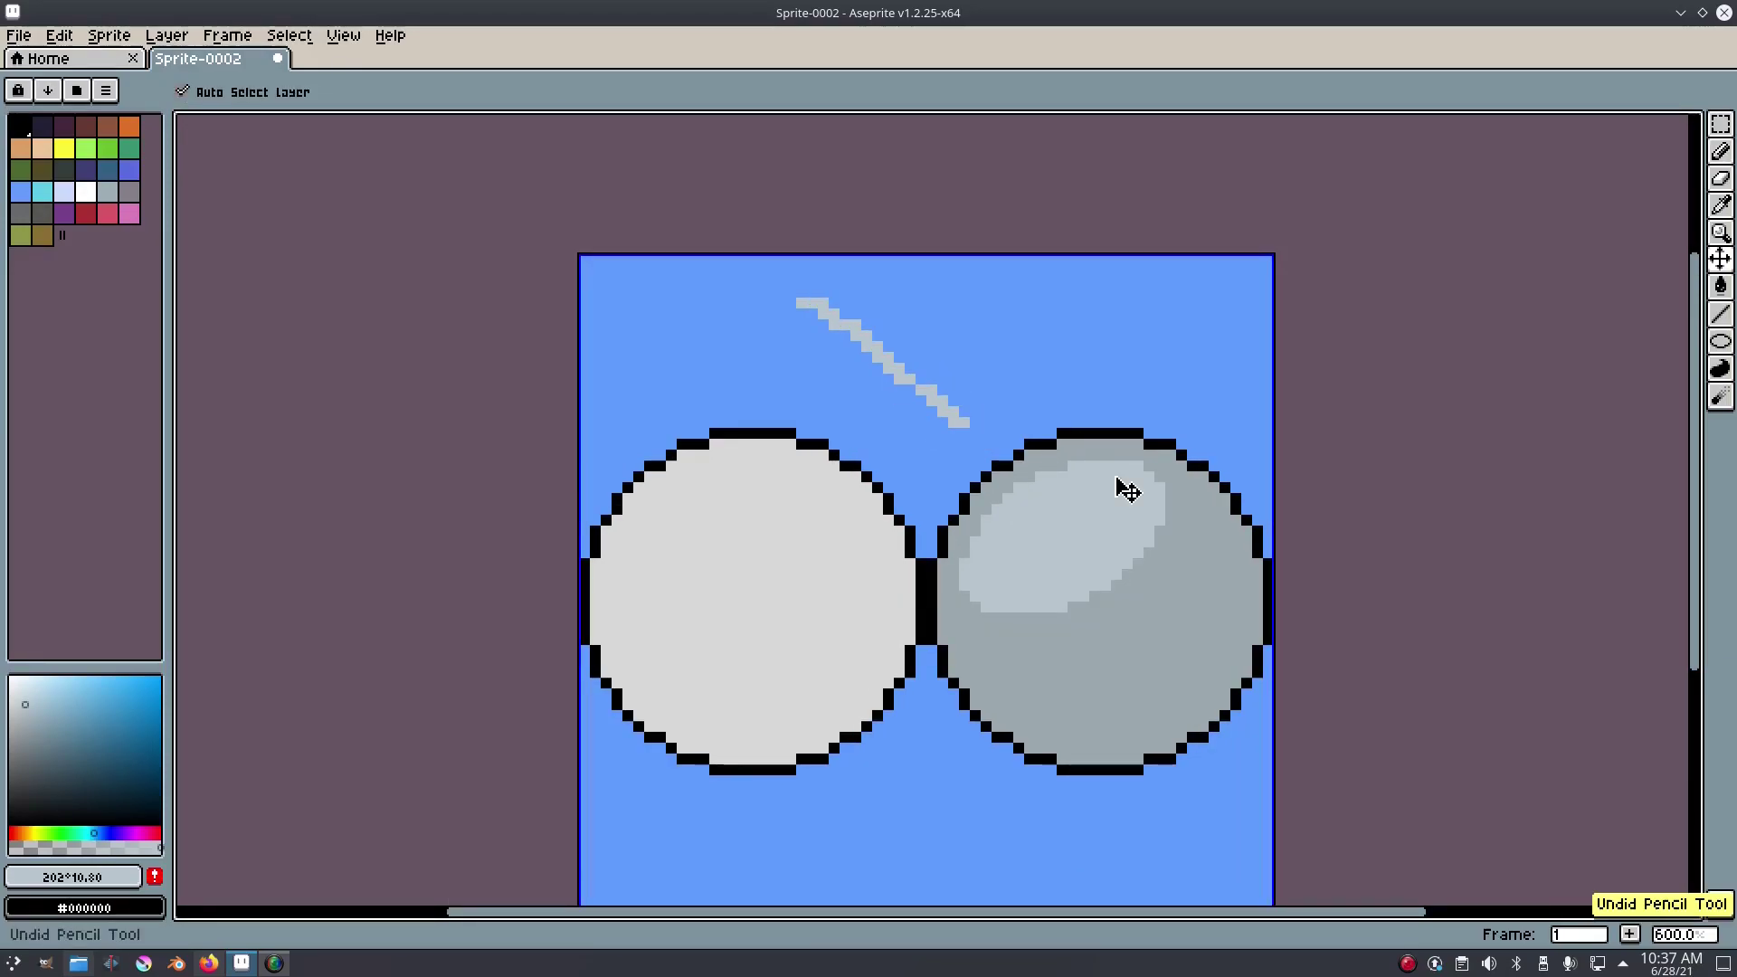
- Draw a lighter blue-grey arrow above the circles pointing at the right circle, and undo the loop sketched around its lower-right side
key(b)
scroll(1109, 485, up, 1)
scroll(1106, 485, up, 1)
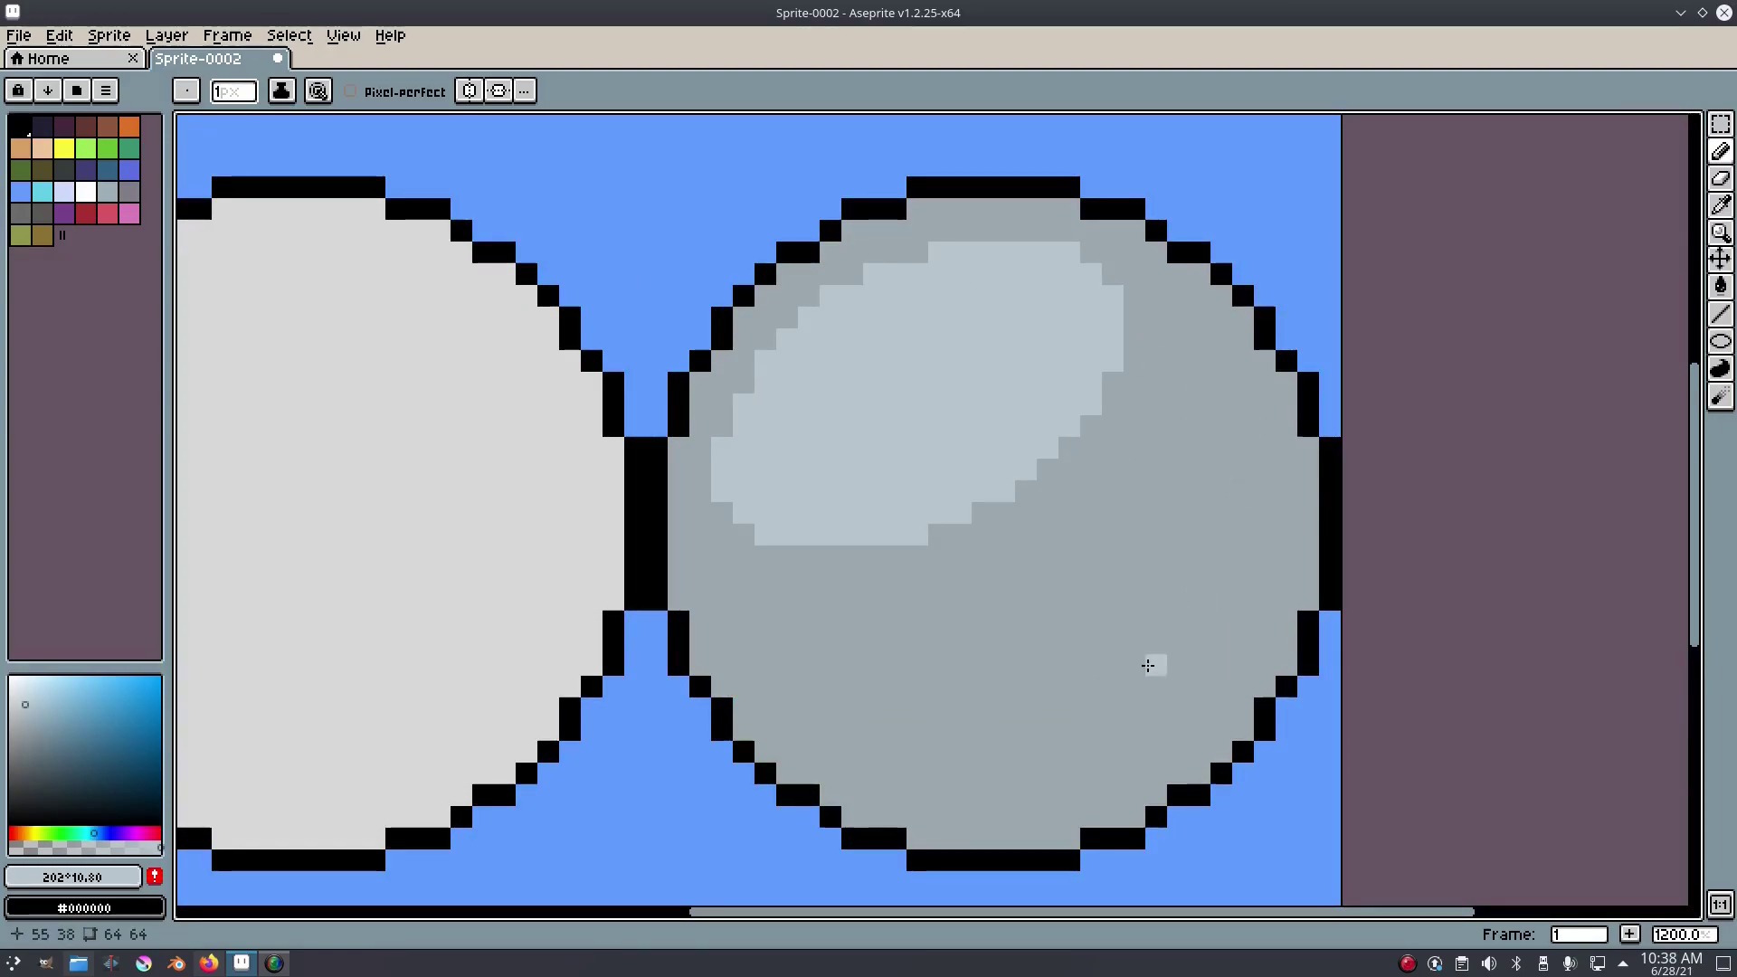
scroll(1171, 480, down, 2)
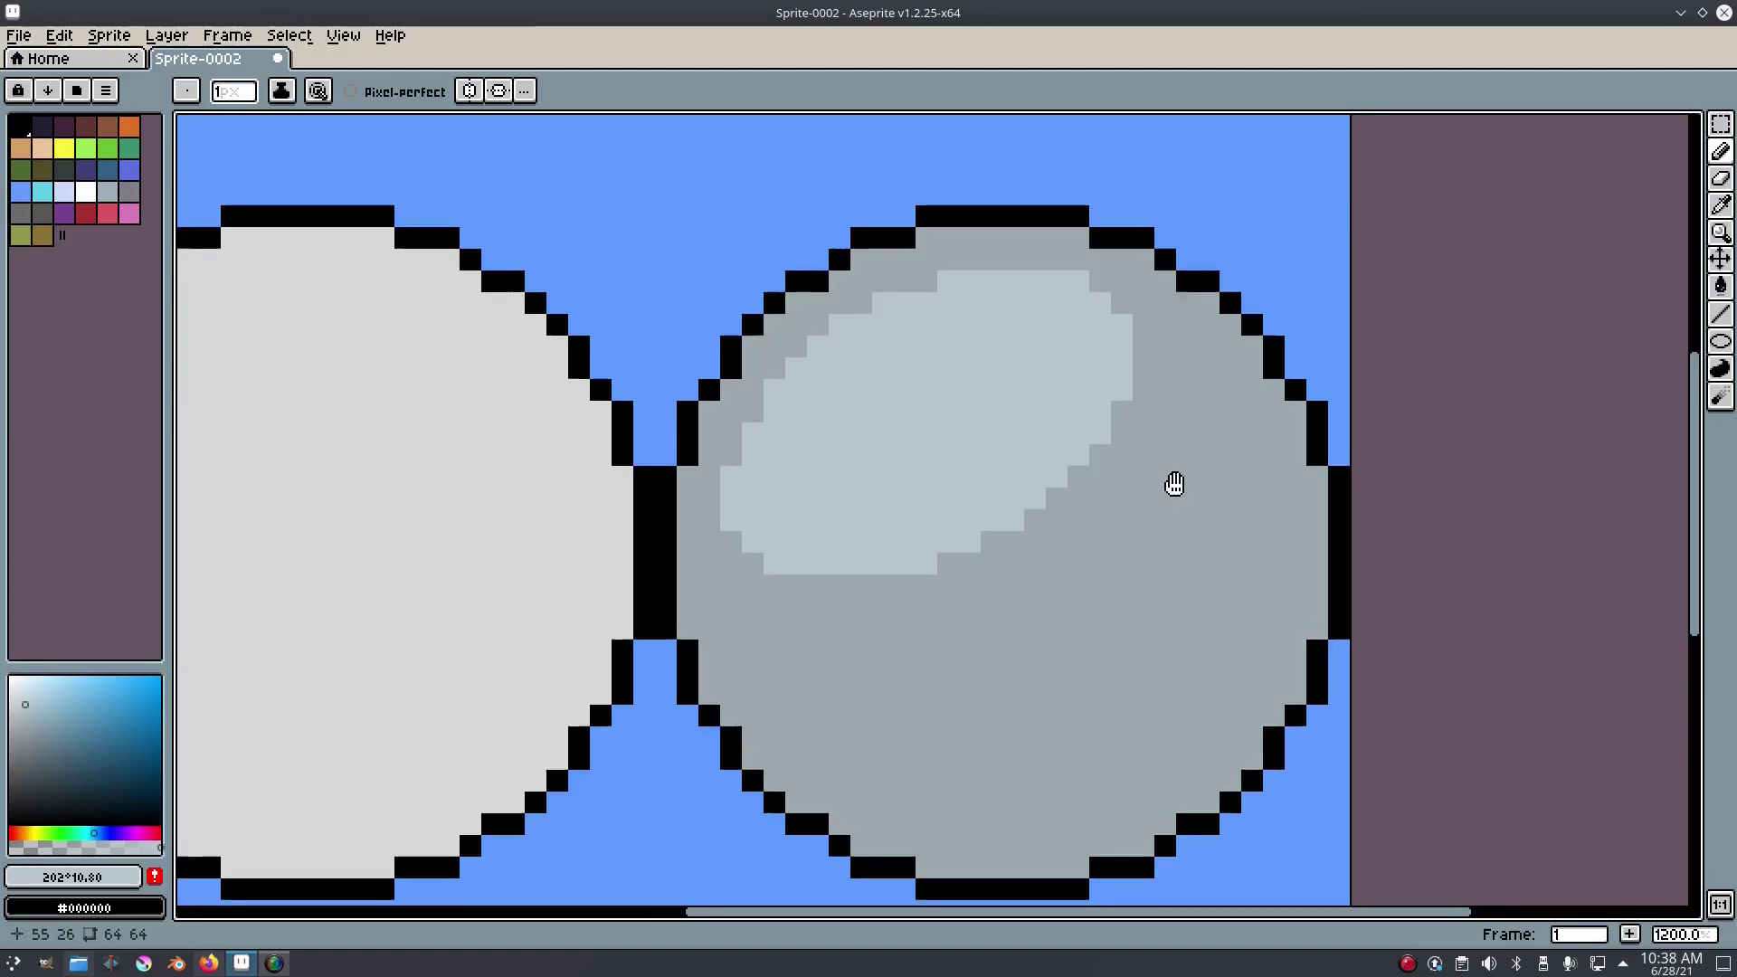
mouse_move(865, 337)
mouse_down()
mouse_move(937, 418)
mouse_move(944, 375)
mouse_move(880, 412)
mouse_up()
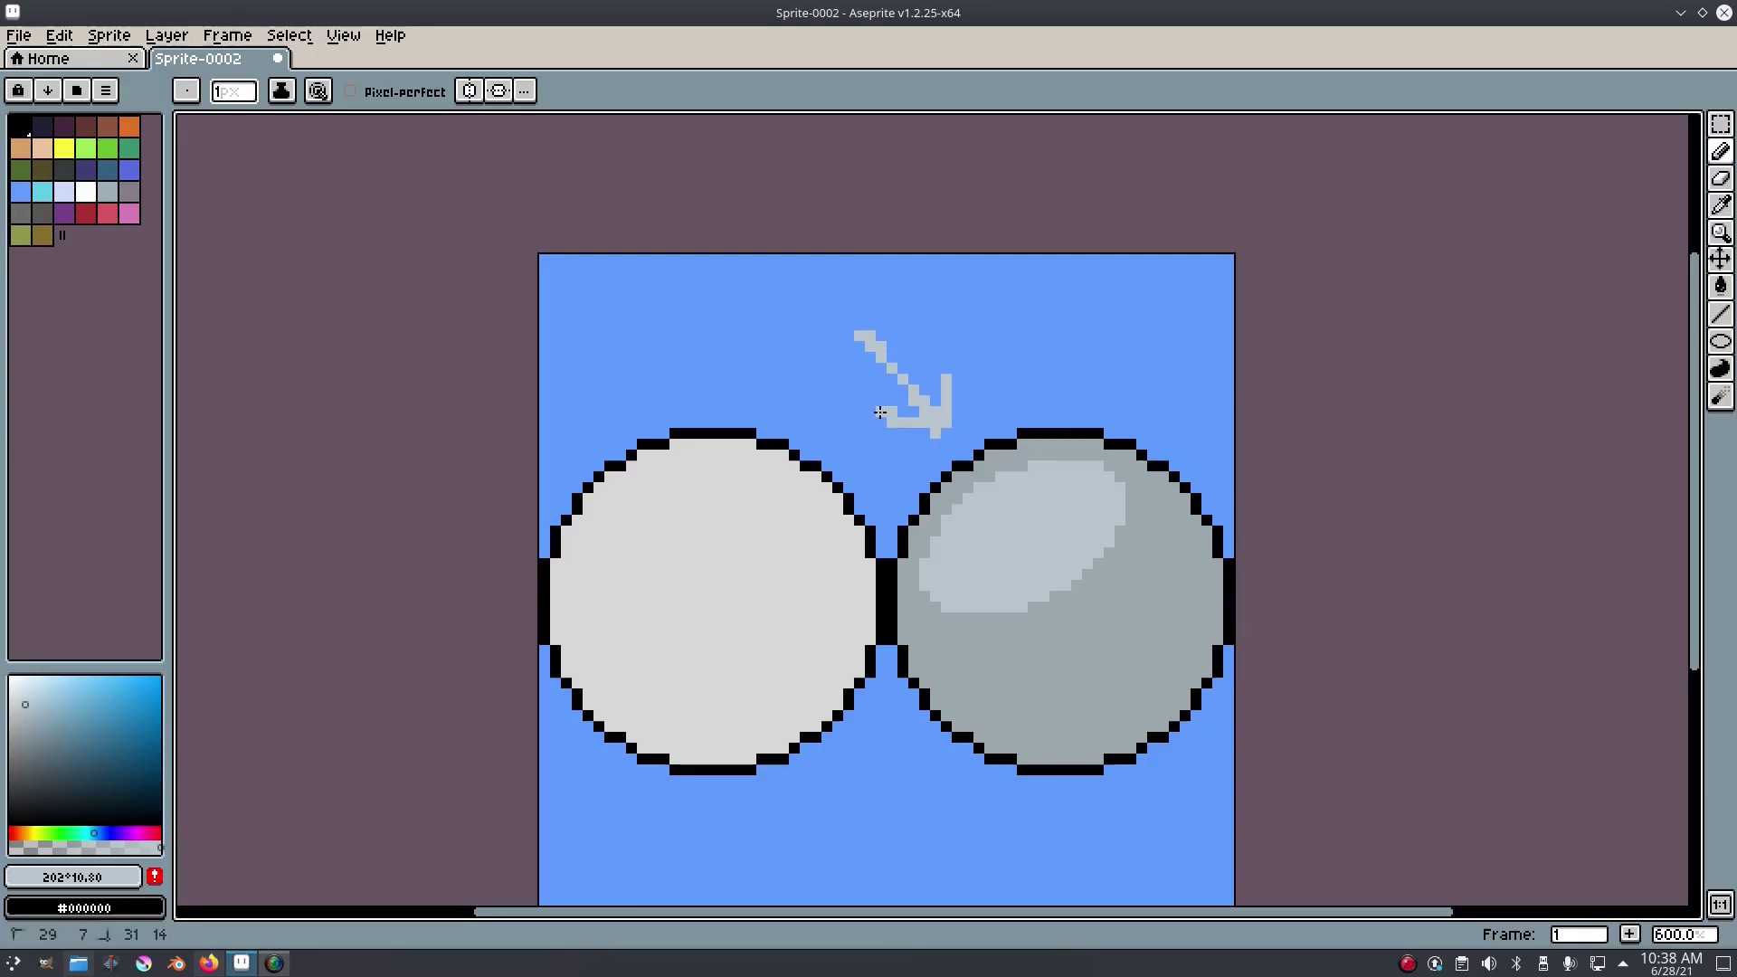
mouse_move(1218, 489)
mouse_down()
mouse_move(1159, 624)
mouse_move(1217, 738)
mouse_up()
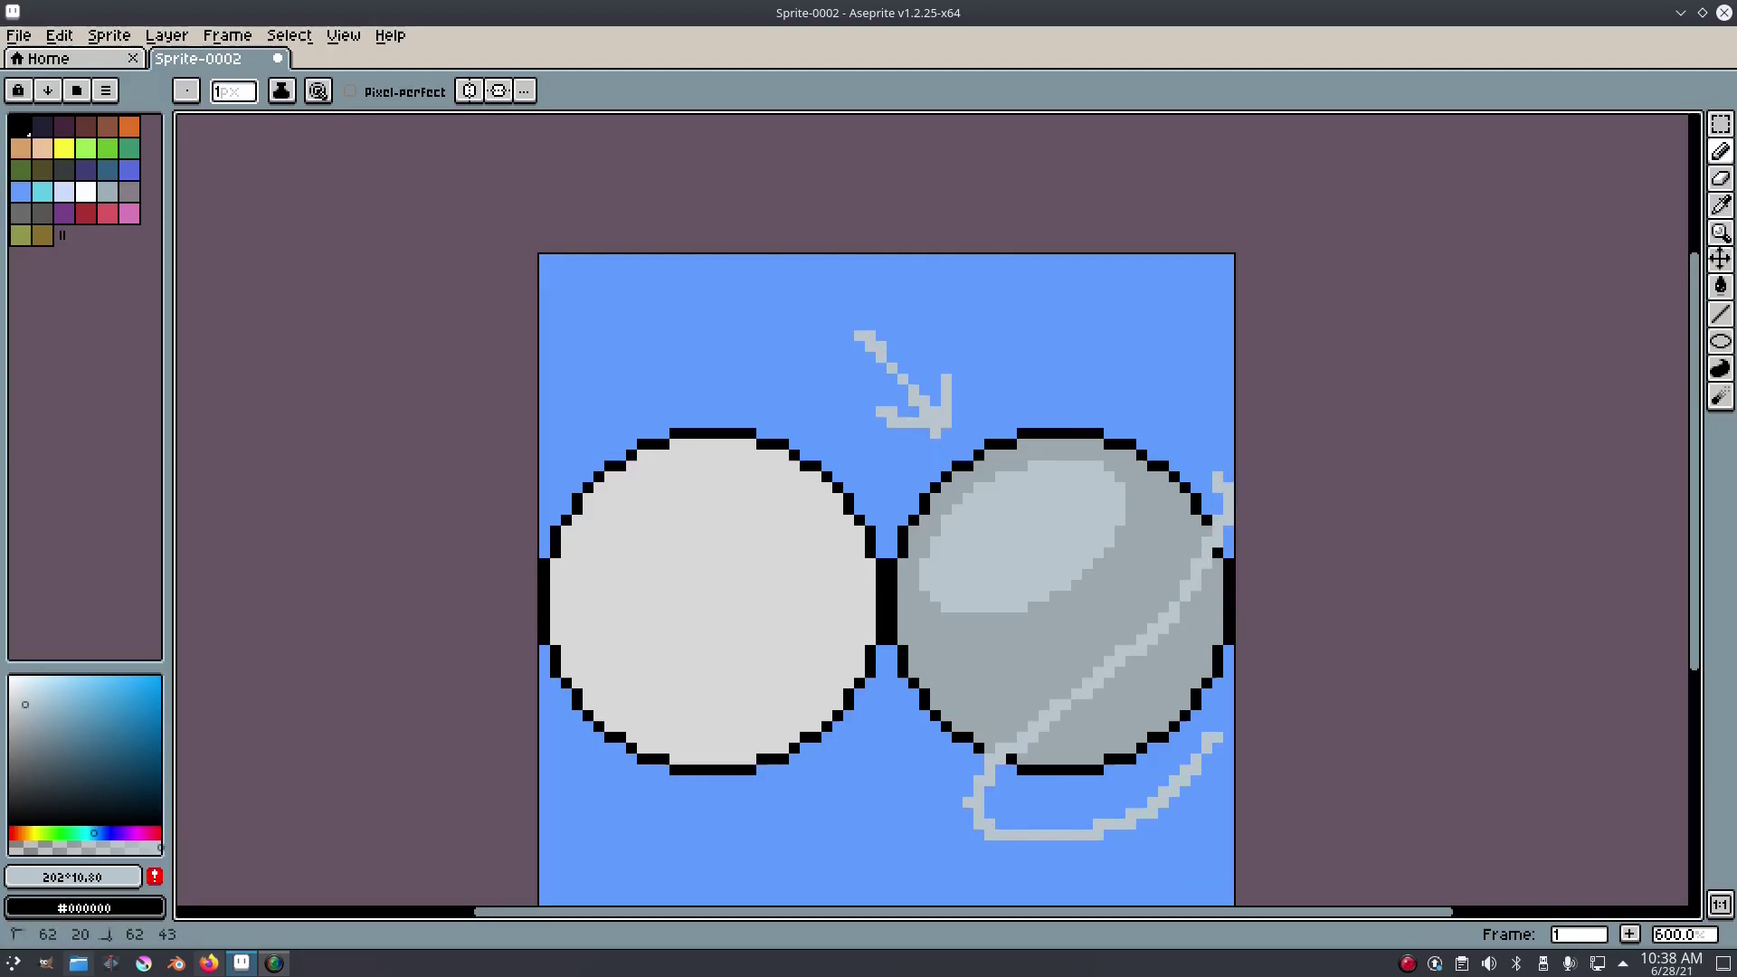
key(ctrl+z)
- Sample the right circle's base grey and mix a darker blue-grey of hue 212°, saturation 19, value 46
scroll(1230, 651, up, 2)
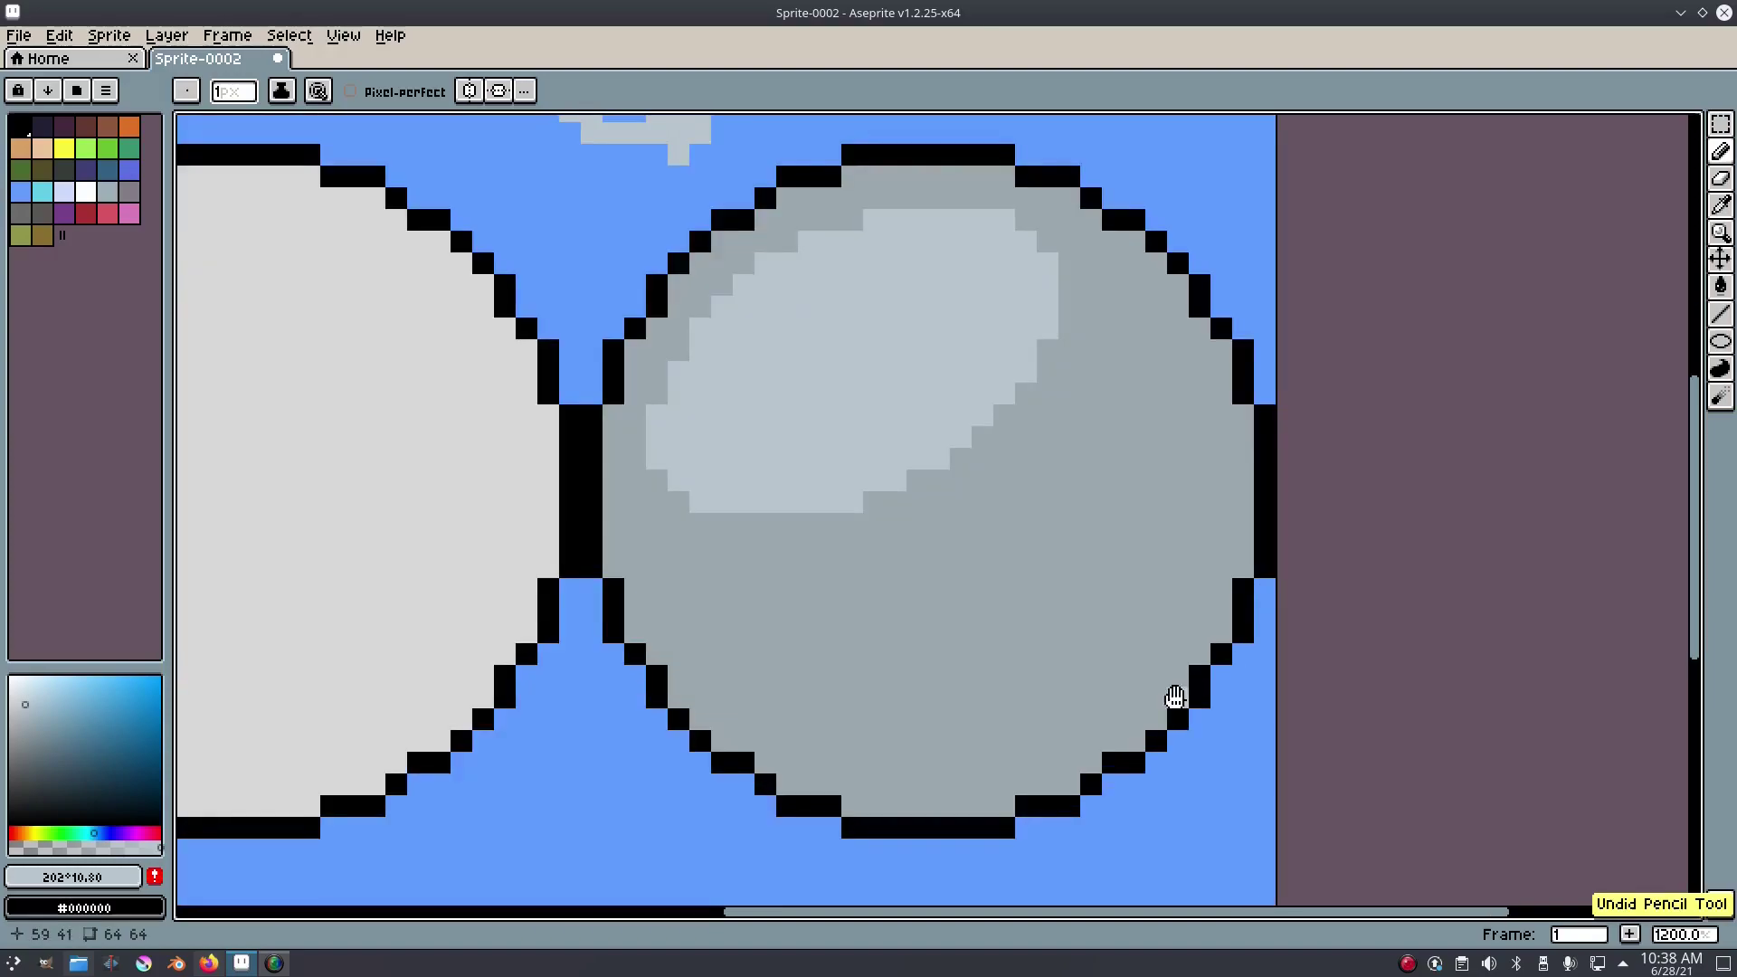
key(i)
click(1013, 541)
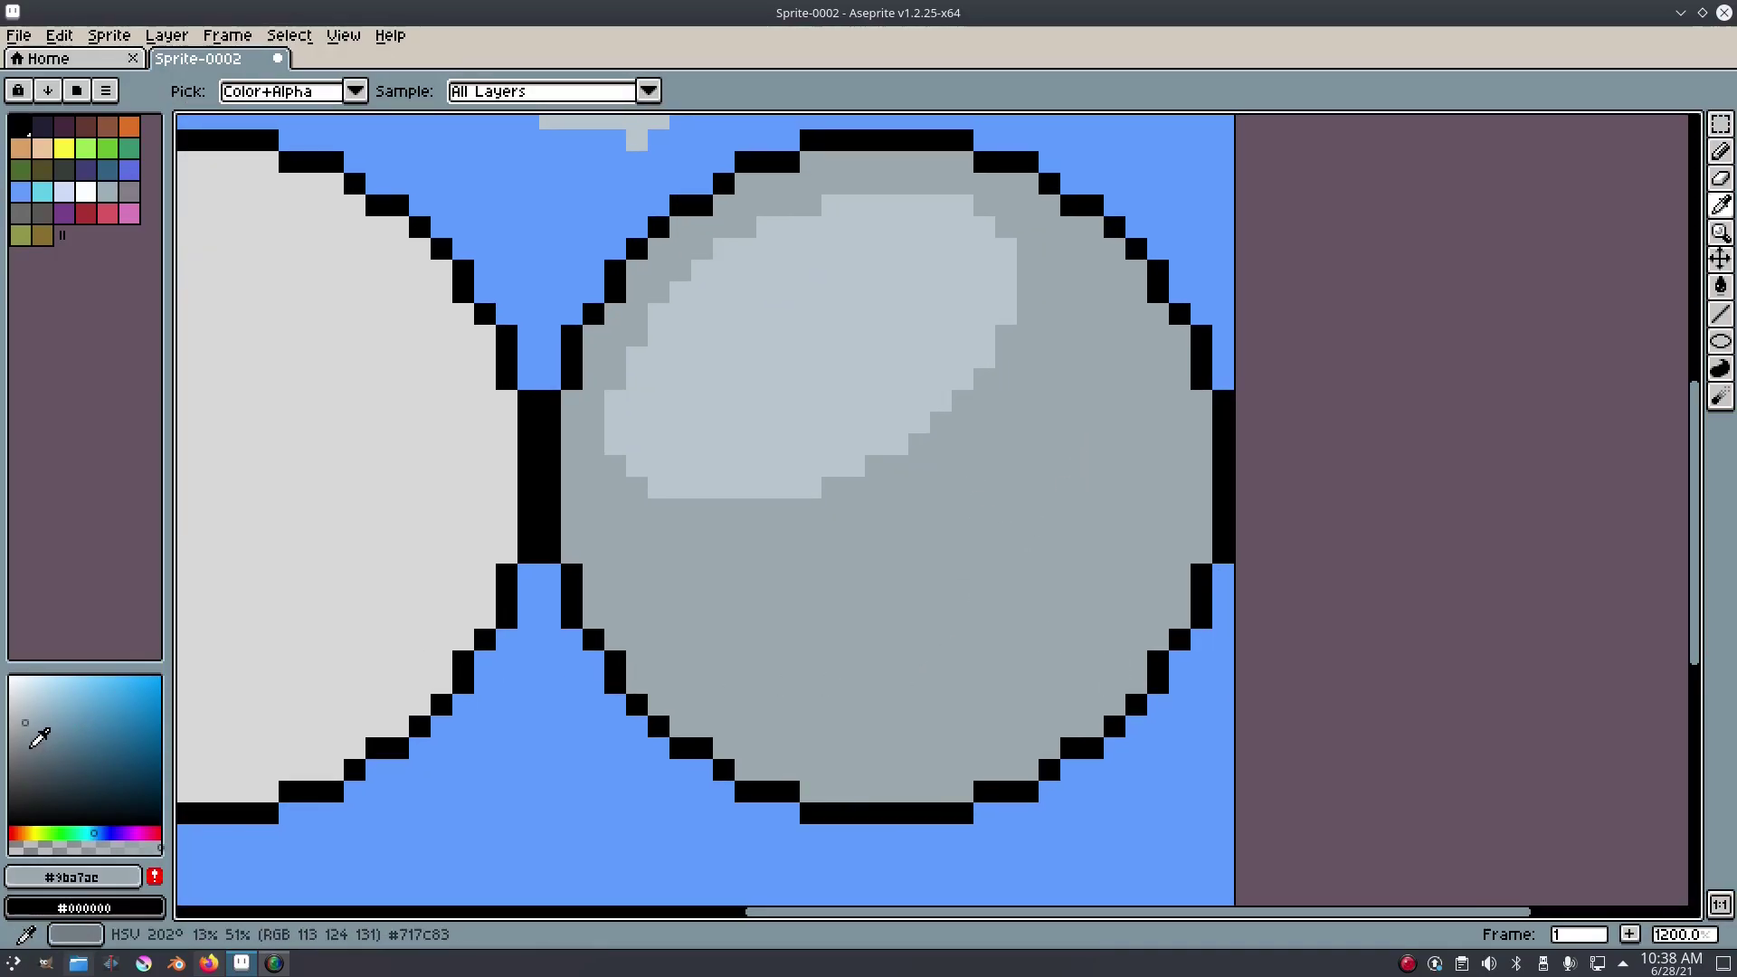
click(39, 735)
click(43, 744)
click(98, 832)
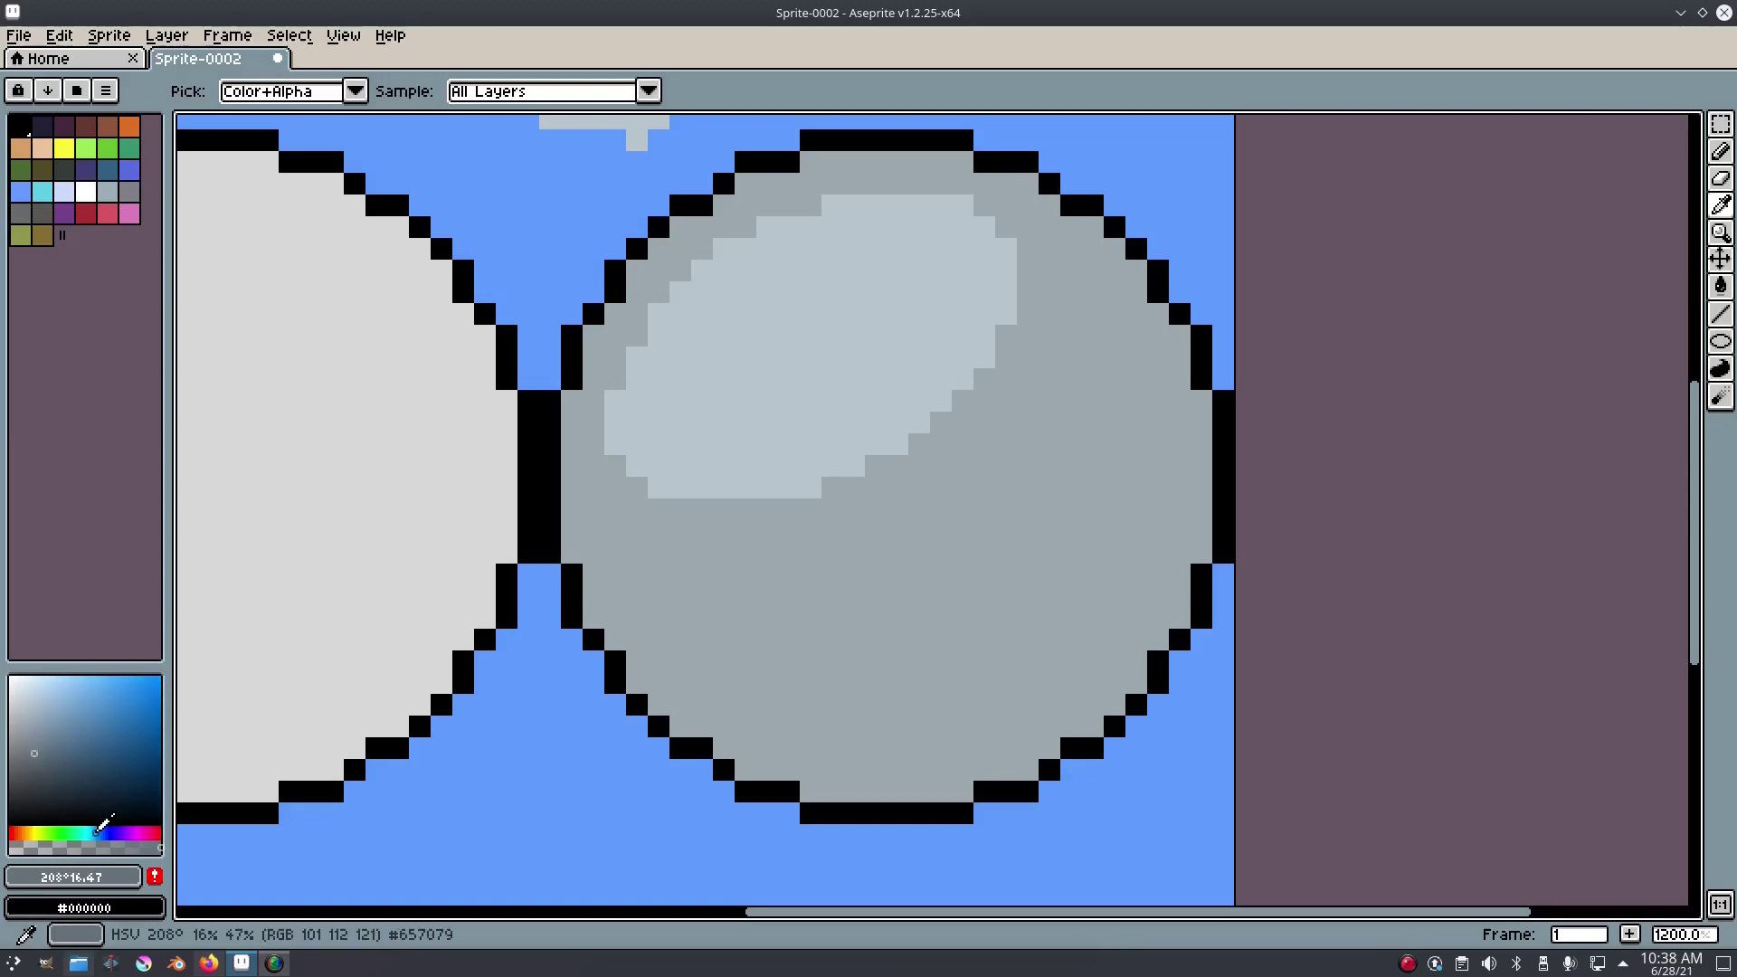
click(38, 755)
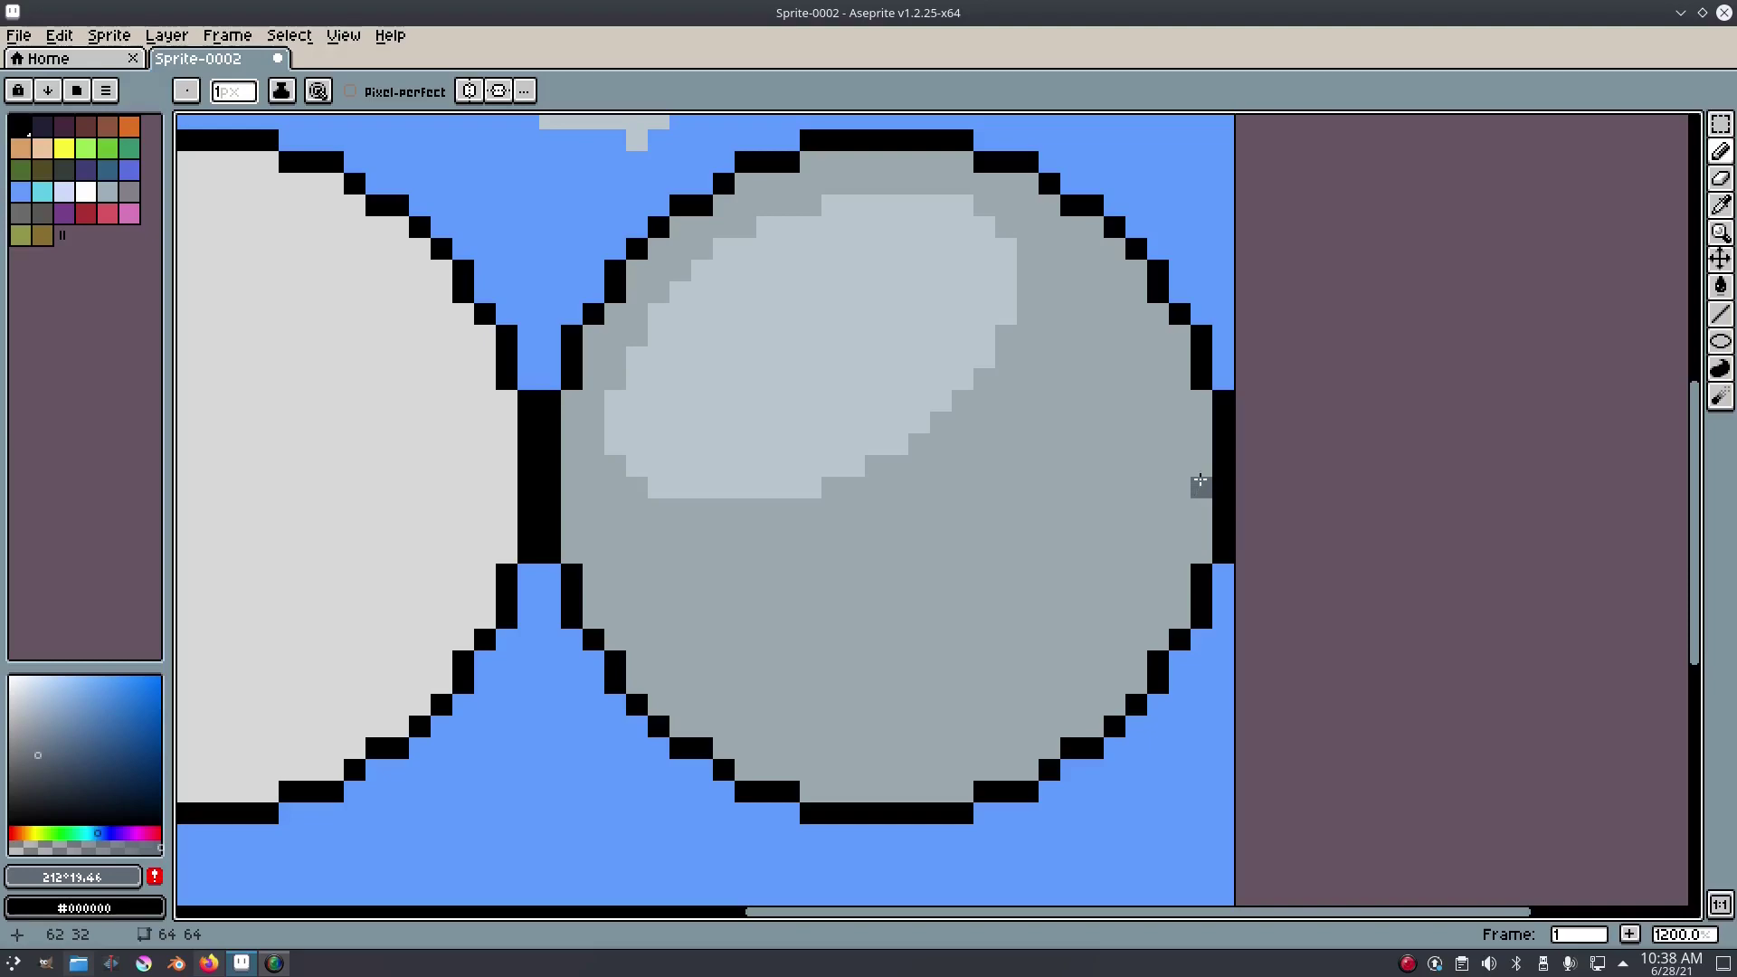
- Pencil a dark blue-grey shadow crescent along the bottom and lower-right edge of the right circle, filling the gaps up to the outline
mouse_move(1199, 497)
mouse_down()
mouse_move(1117, 638)
mouse_move(1027, 730)
mouse_move(924, 781)
mouse_move(830, 792)
mouse_up()
mouse_move(689, 728)
mouse_down()
mouse_move(792, 769)
mouse_move(872, 775)
mouse_up()
click(963, 749)
click(786, 757)
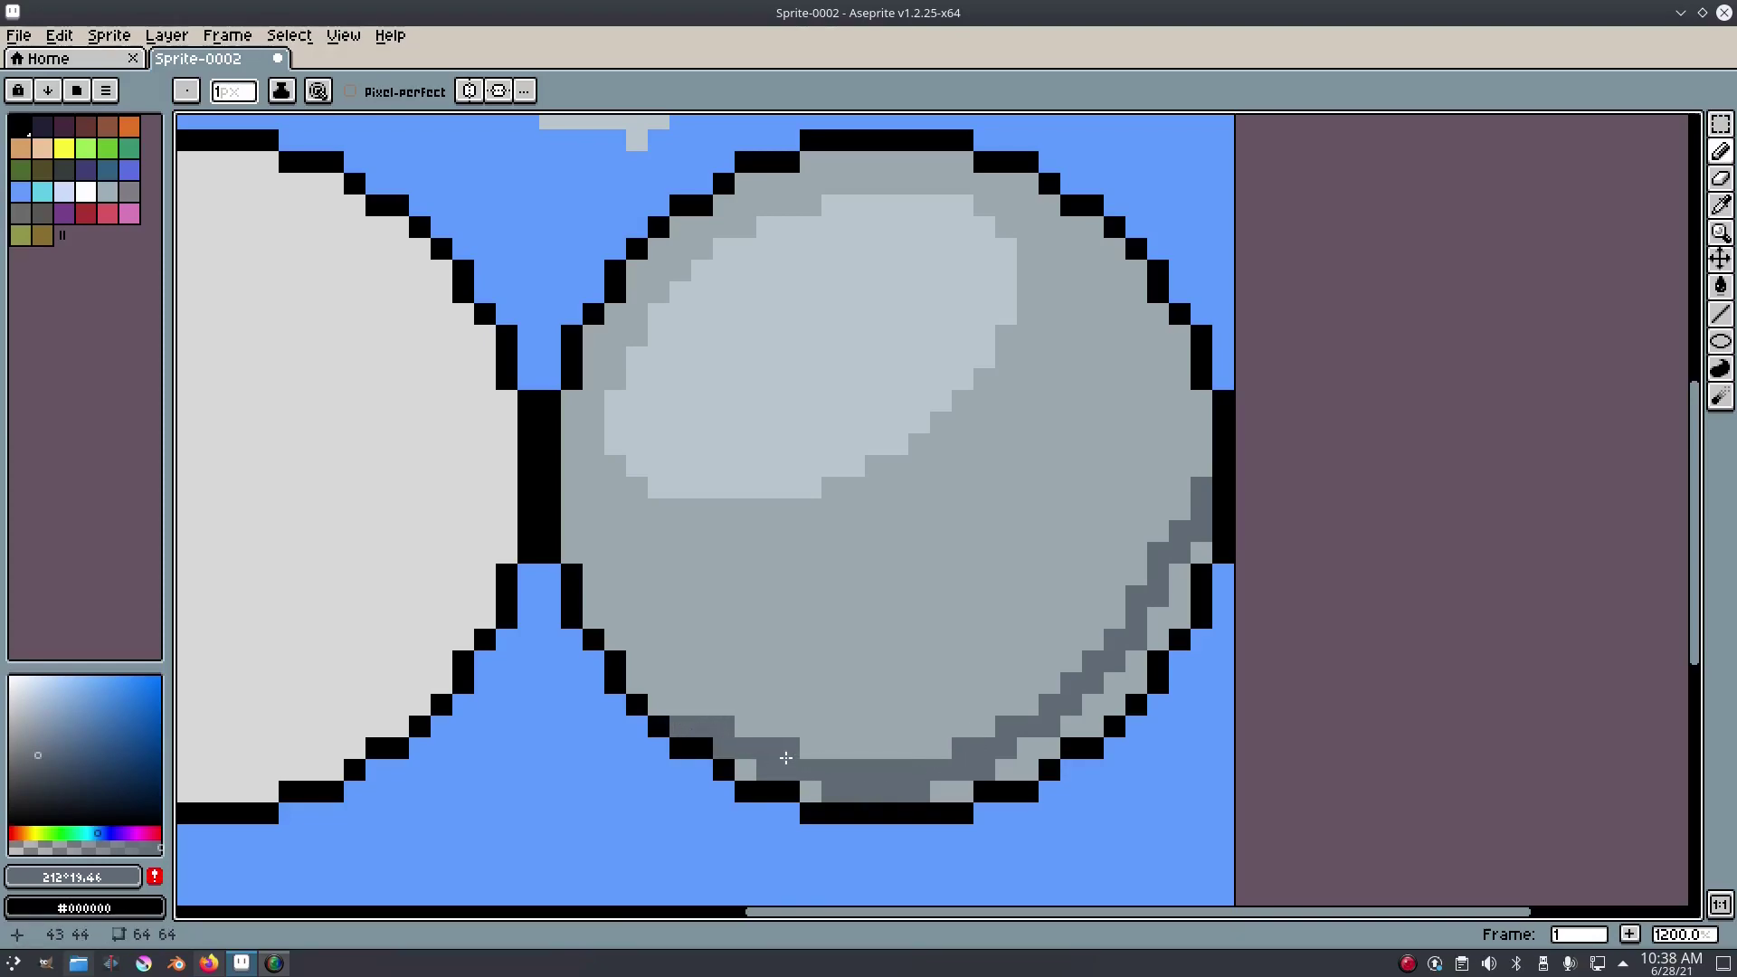
click(817, 789)
mouse_move(958, 787)
mouse_down()
mouse_move(1087, 724)
mouse_move(1068, 720)
mouse_move(1132, 673)
mouse_move(1201, 552)
mouse_up()
scroll(1212, 579, down, 4)
scroll(1017, 537, up, 2)
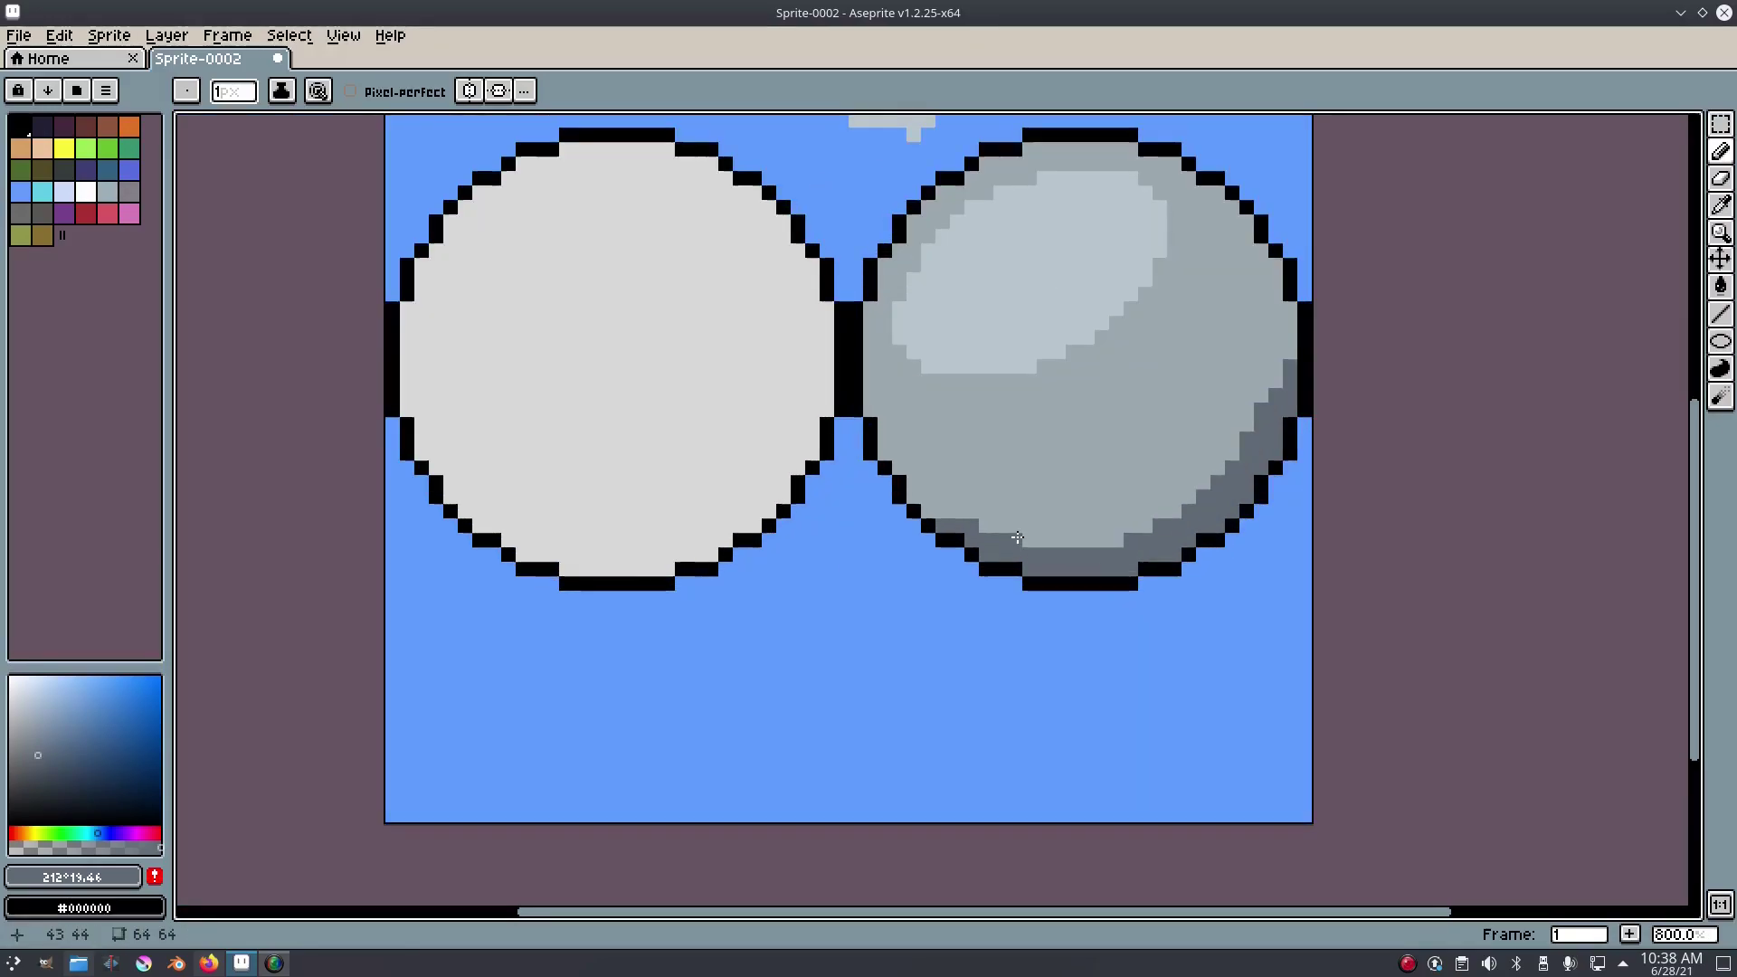
- Thicken the shadow crescent inward along the right circle's lower edge and extend it up the right side
mouse_move(1018, 537)
mouse_down()
mouse_move(898, 642)
mouse_move(1032, 624)
mouse_move(1118, 548)
mouse_up()
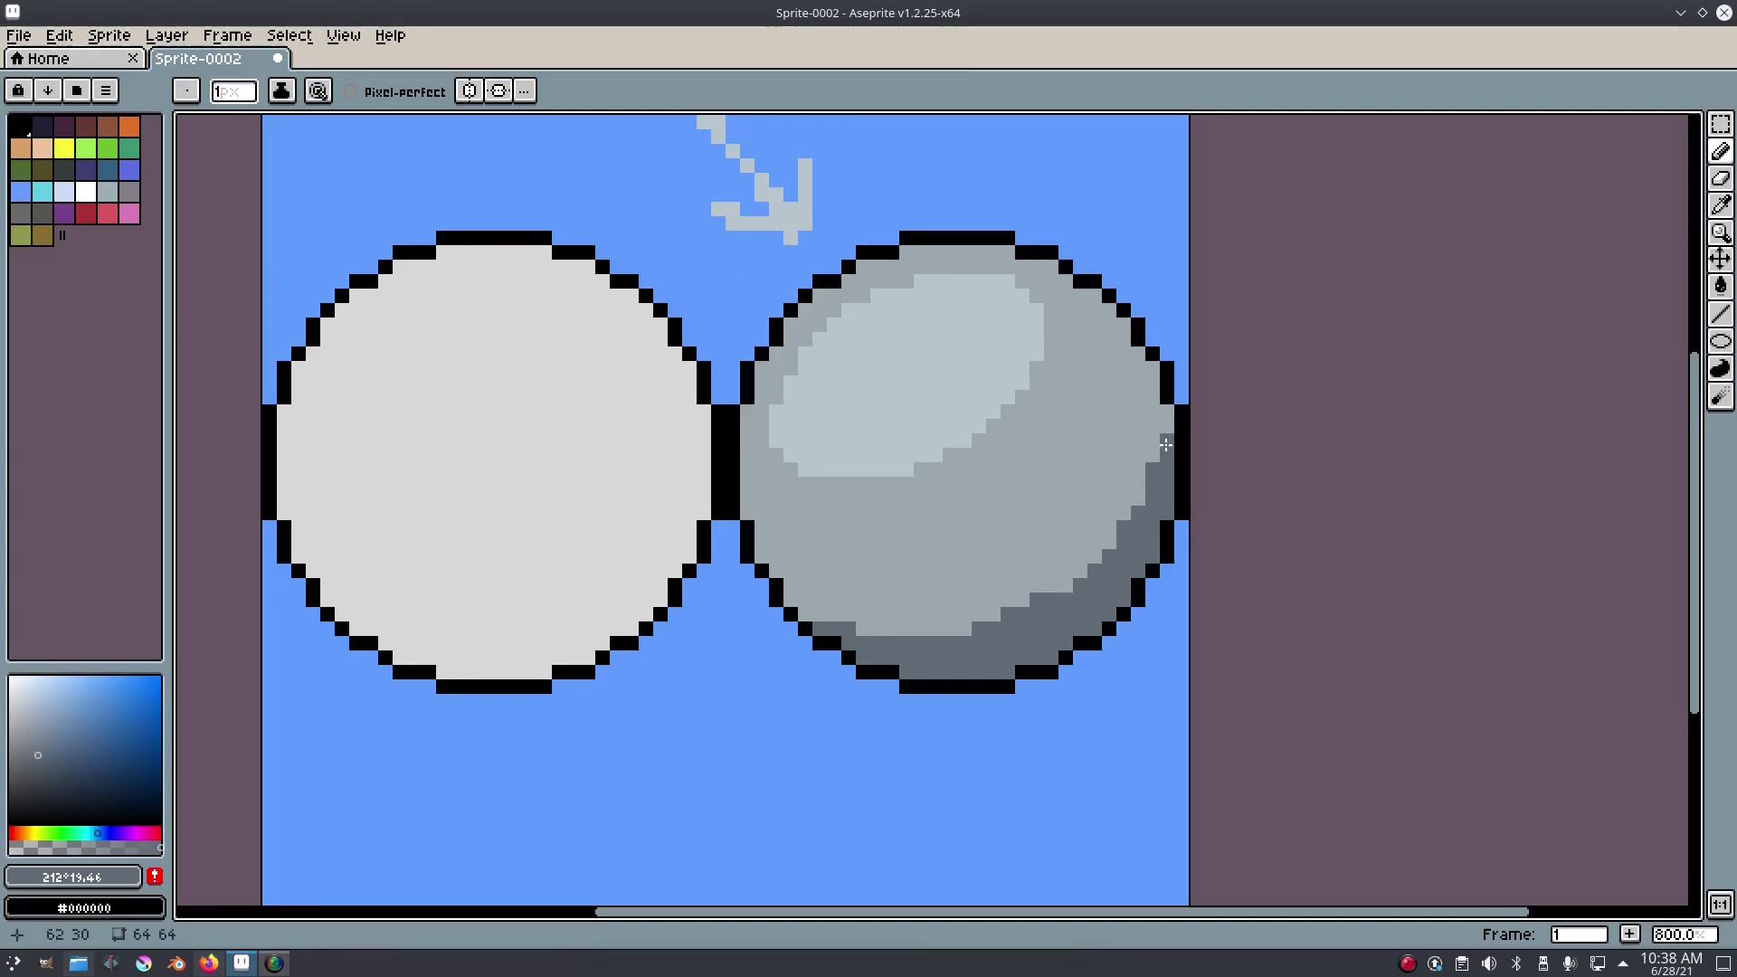
scroll(1176, 497, down, 5)
scroll(1013, 551, up, 7)
click(1006, 555)
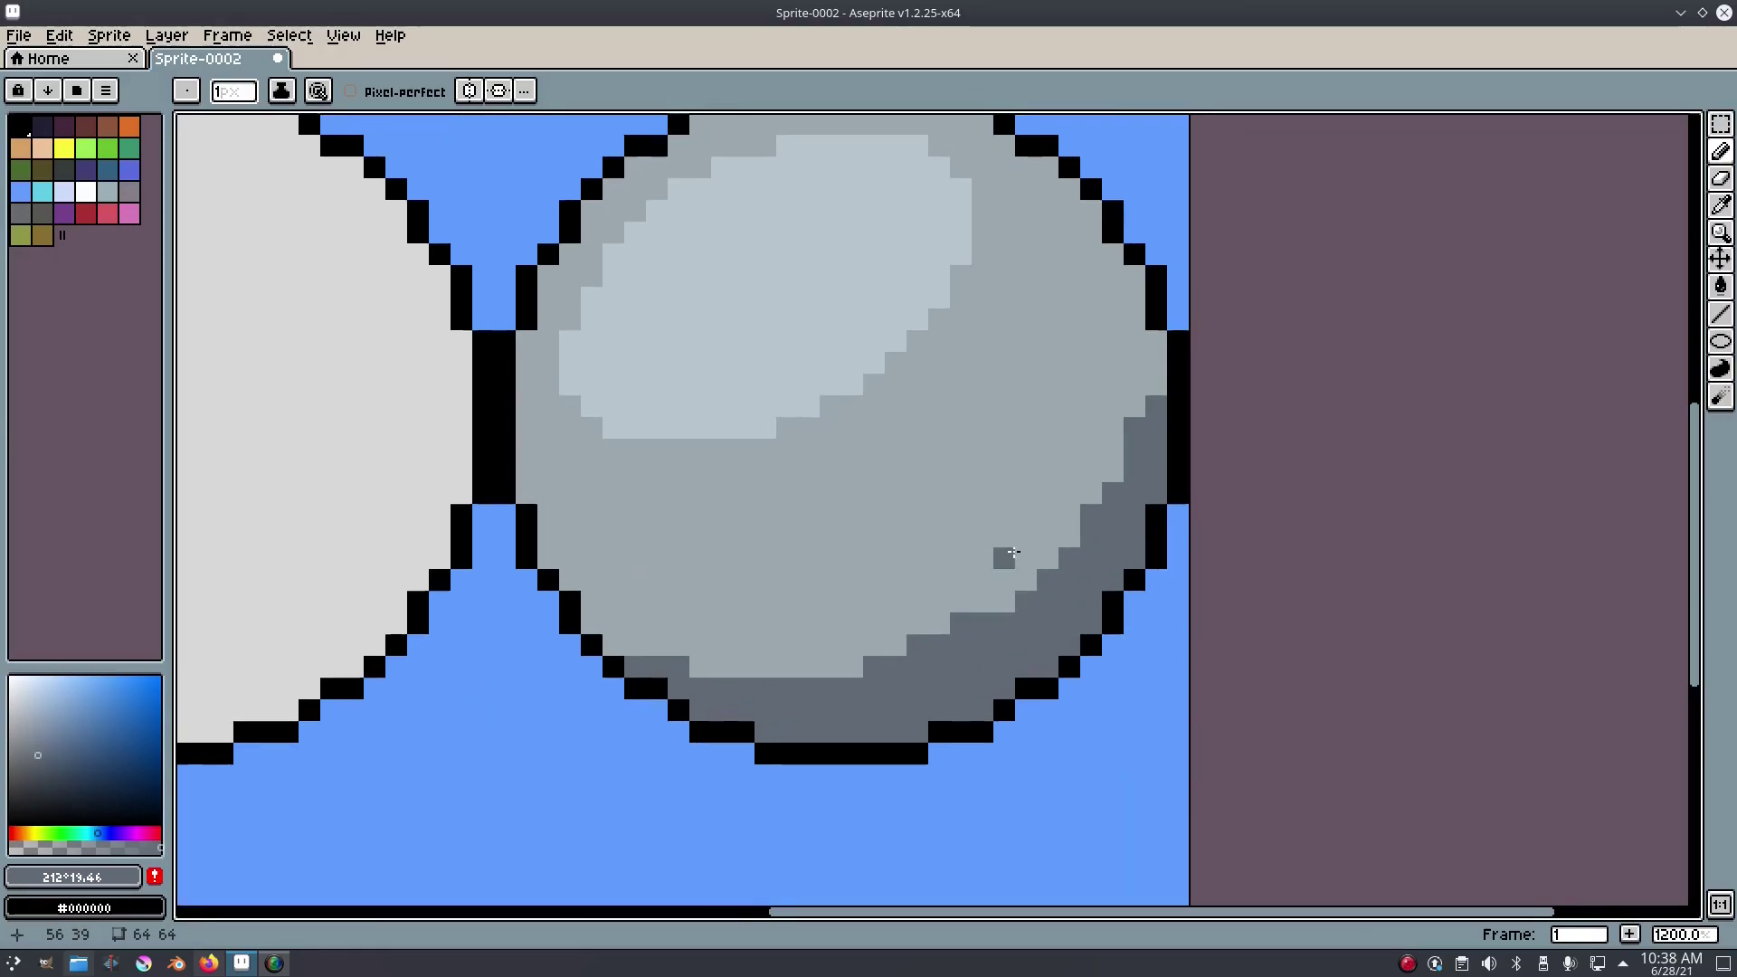
scroll(1014, 552, up, 5)
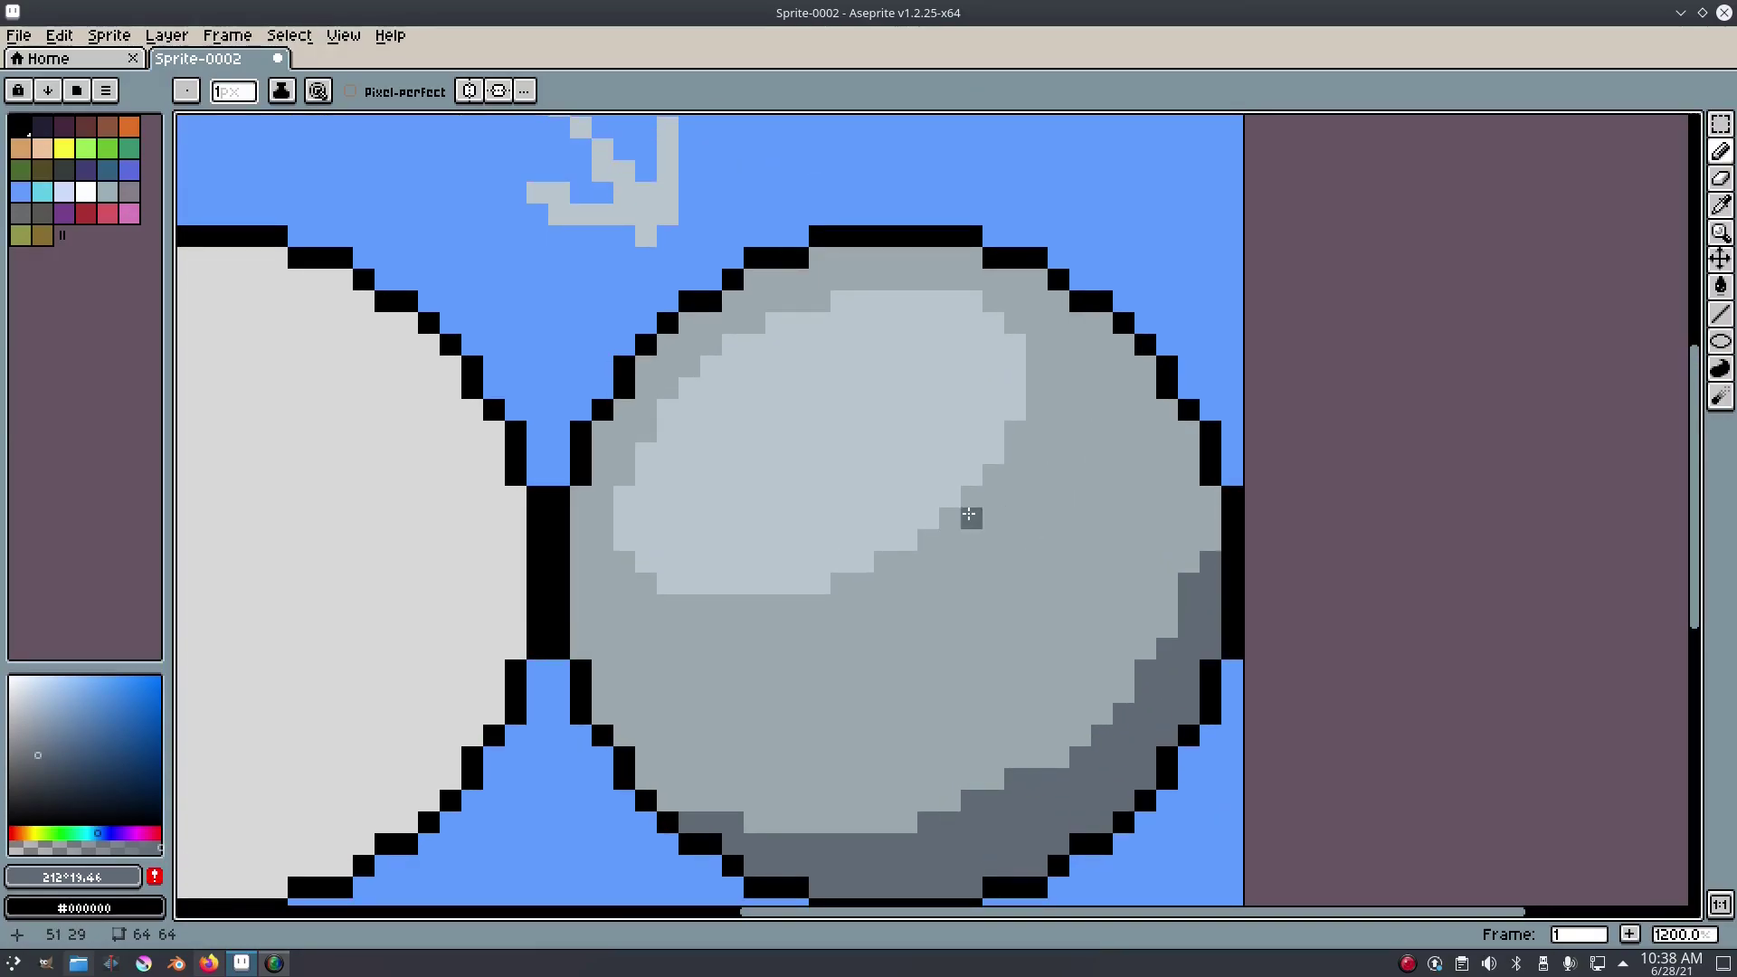
- Sample the dark shadow grey and extend the right circle's shadow crescent further up its right side and along its lower-left edge
alt+click(1016, 539)
scroll(1013, 525, down, 6)
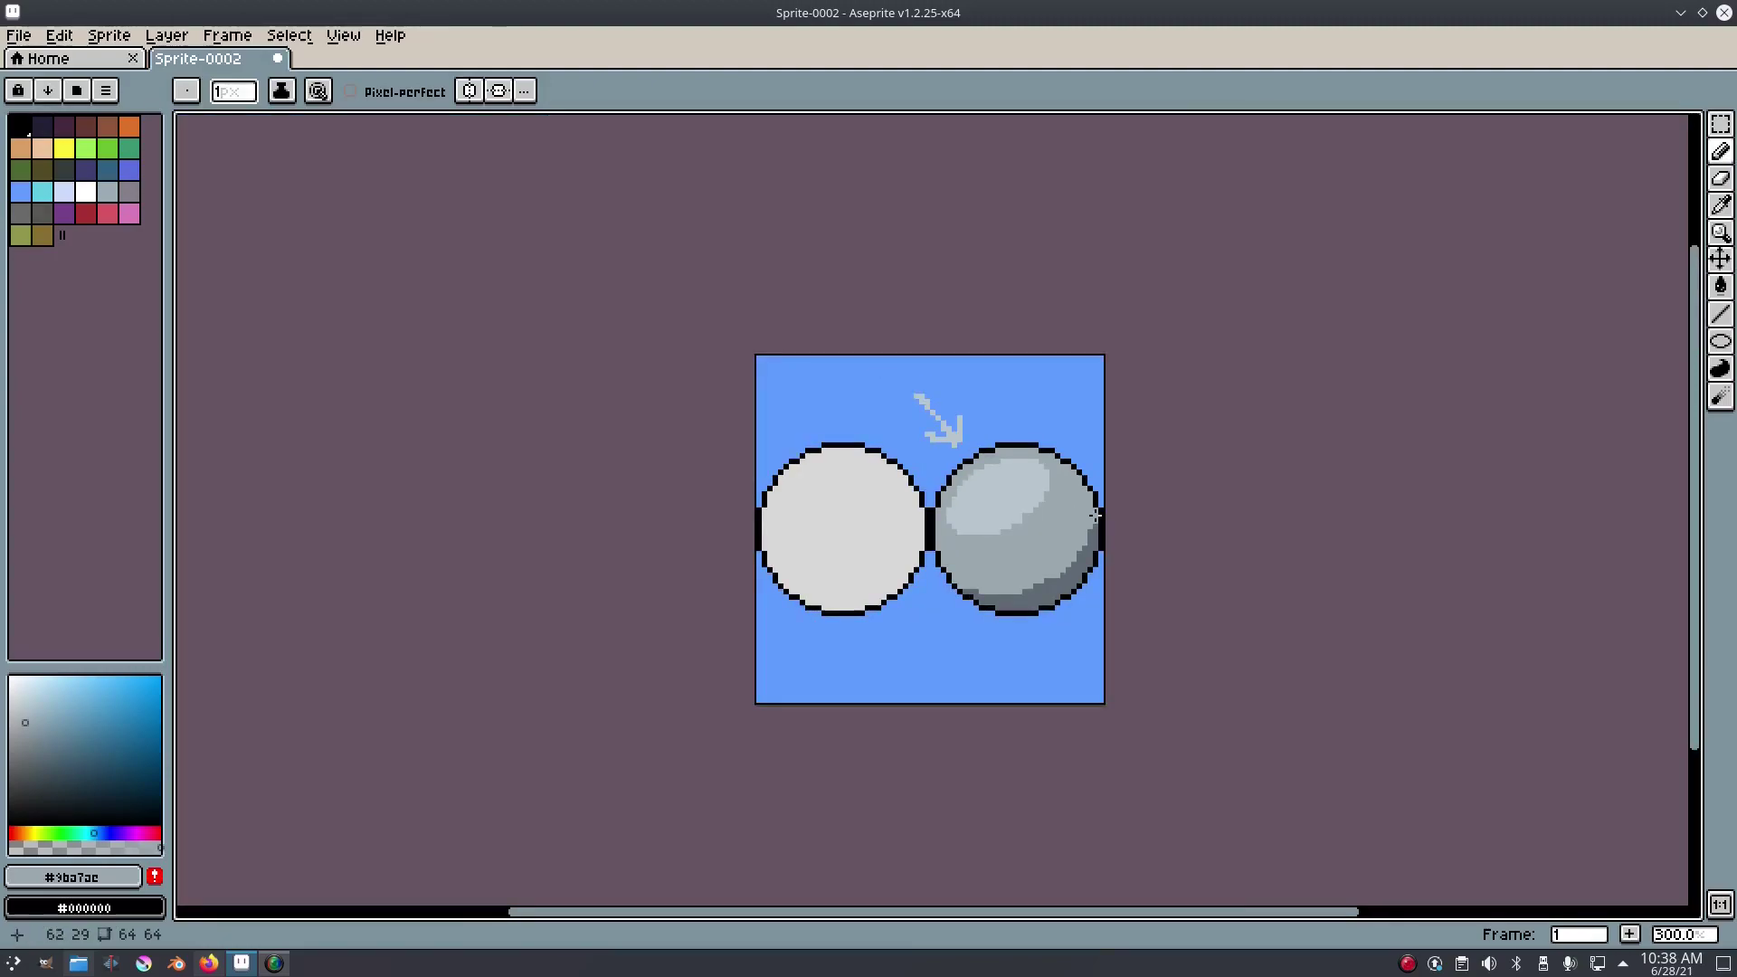
scroll(1095, 516, up, 3)
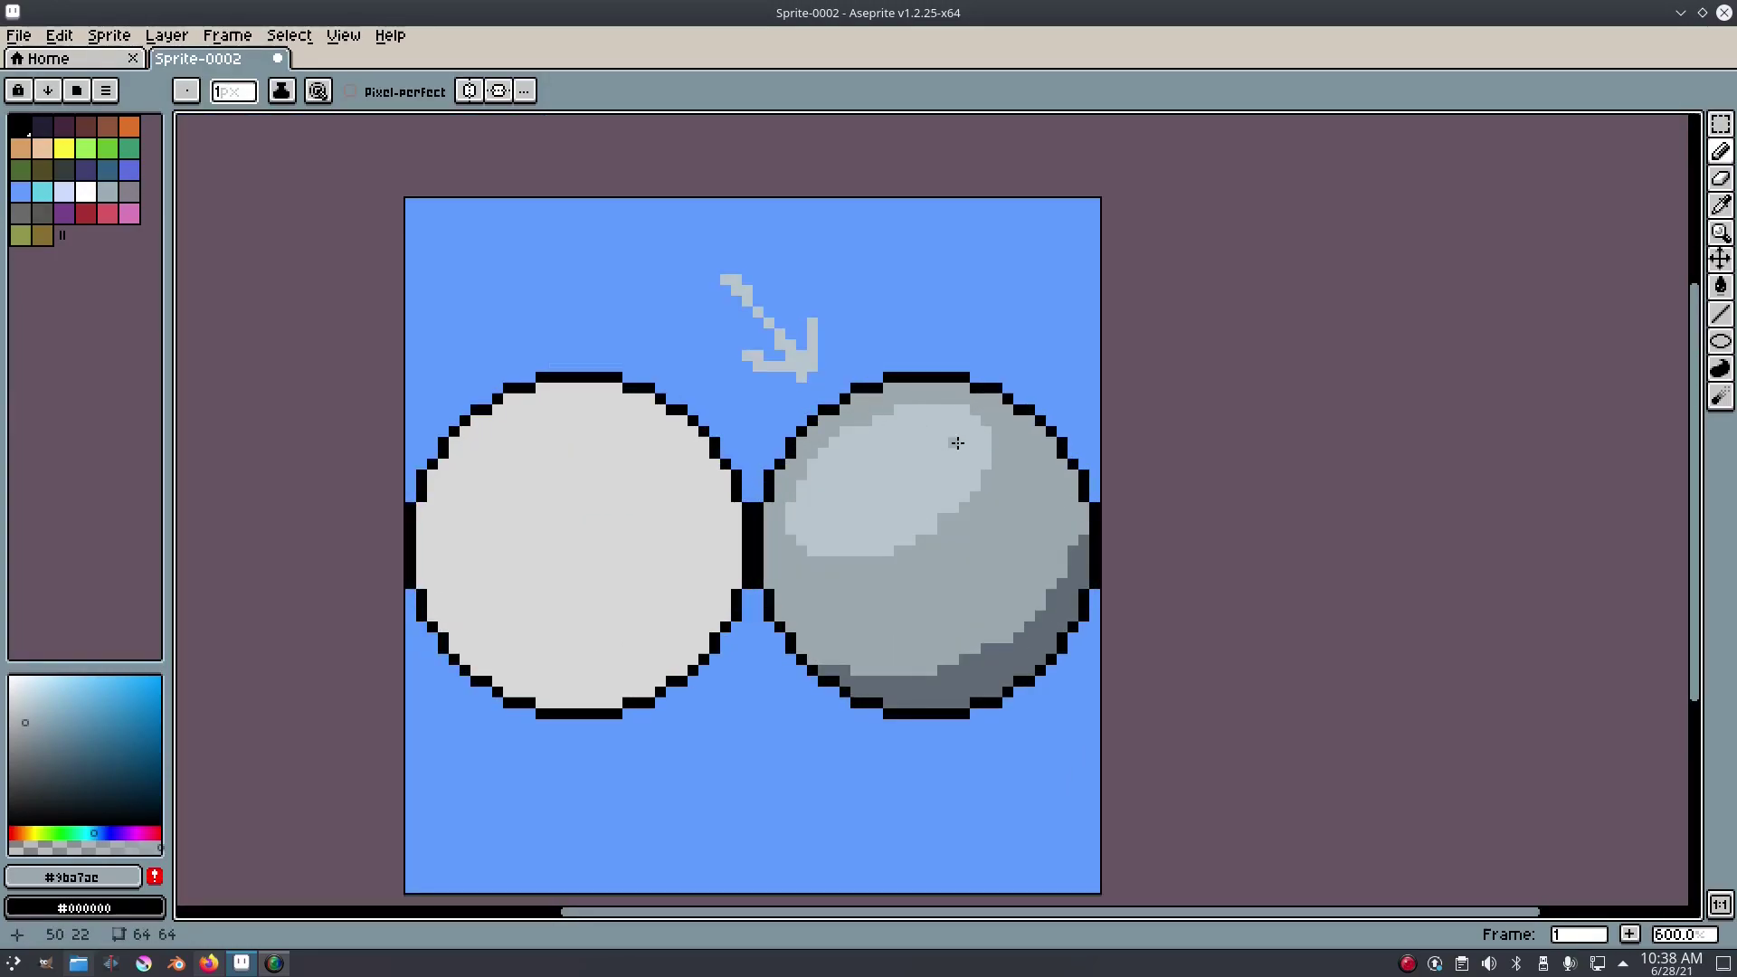
scroll(995, 449, down, 4)
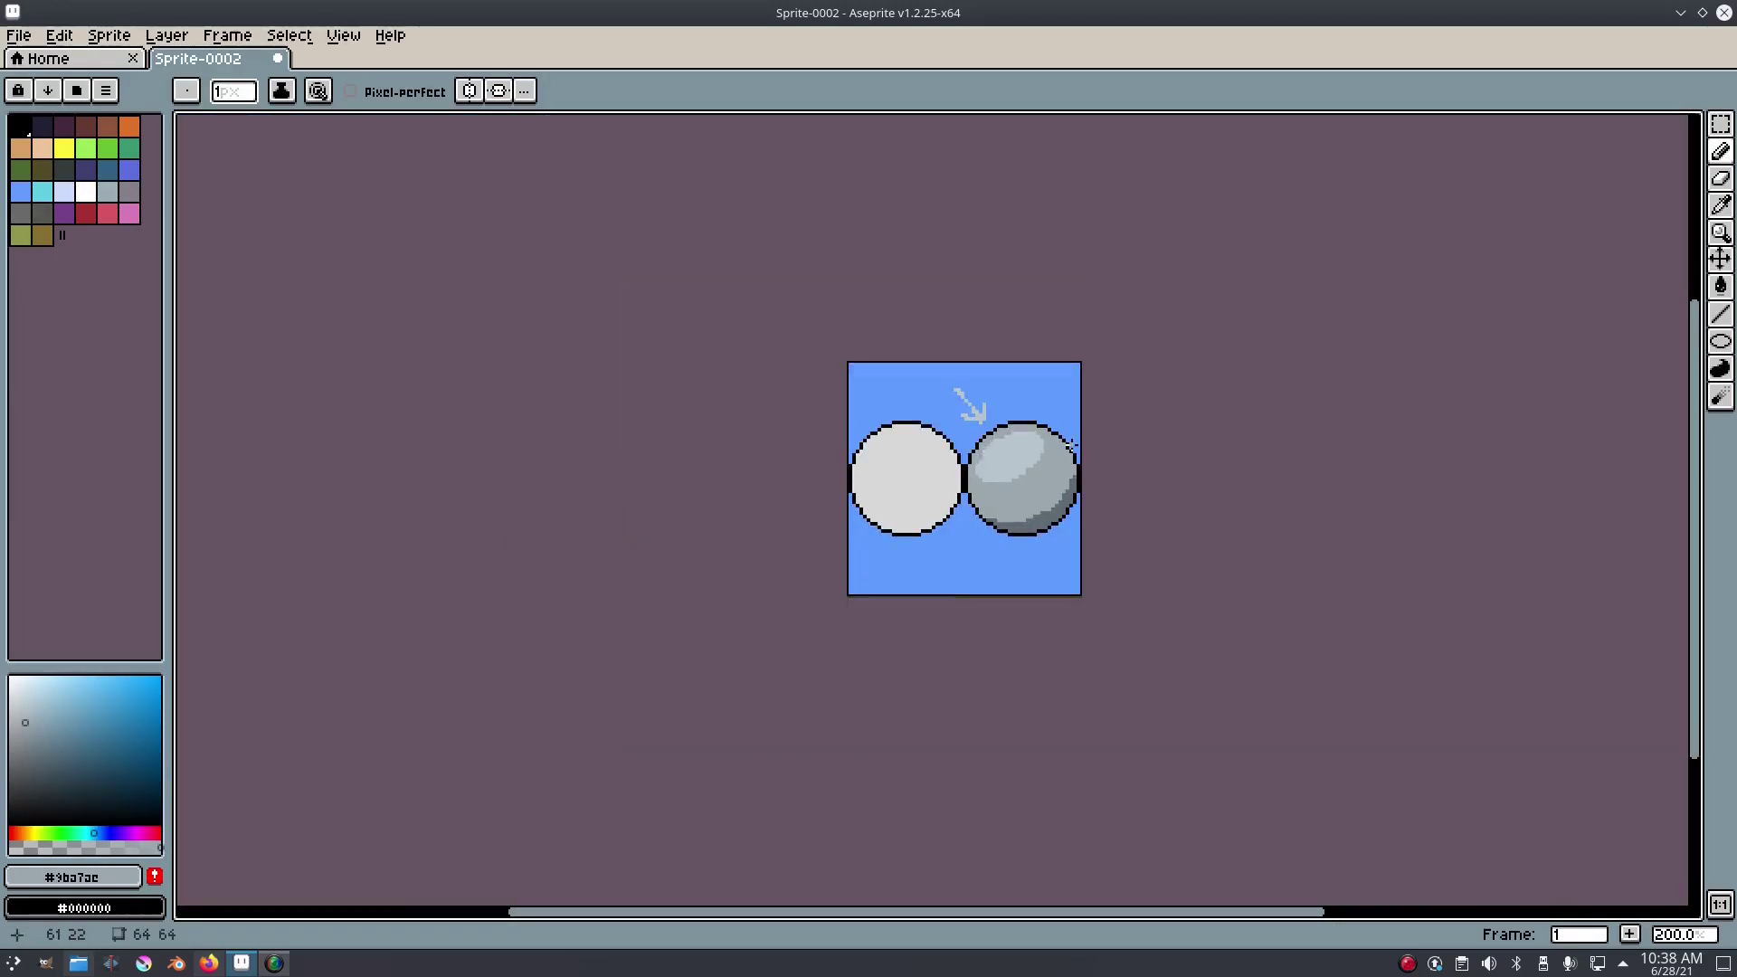
scroll(1077, 448, up, 4)
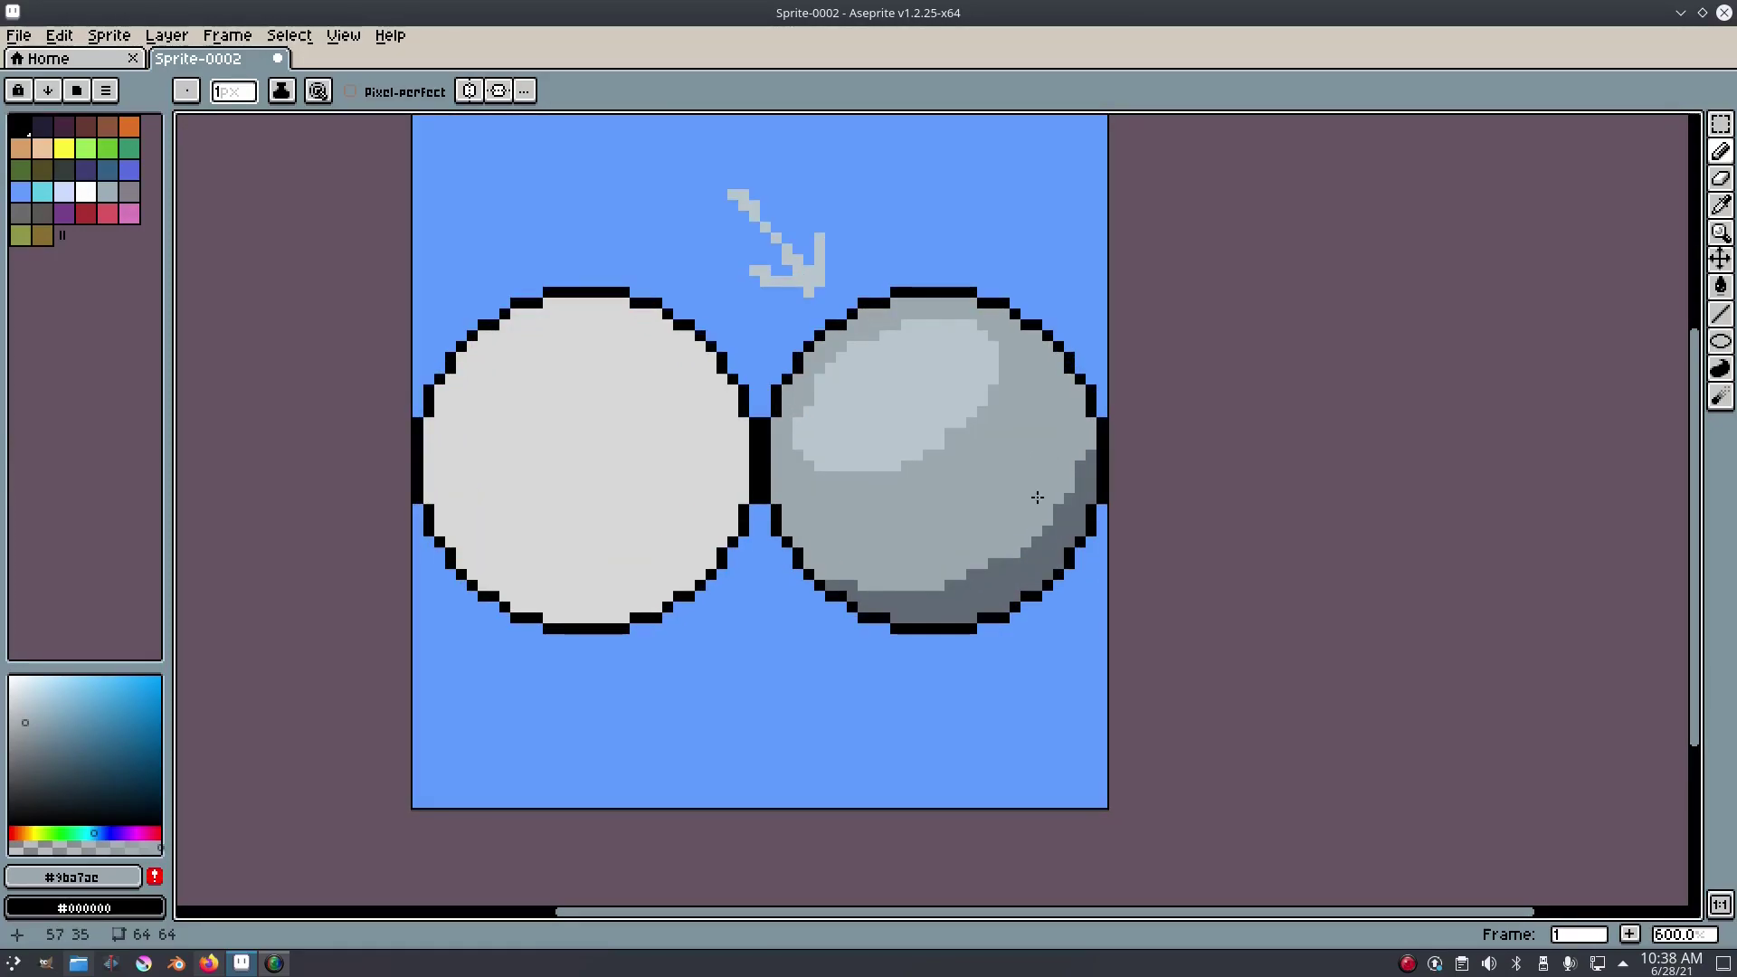
alt+click(1063, 502)
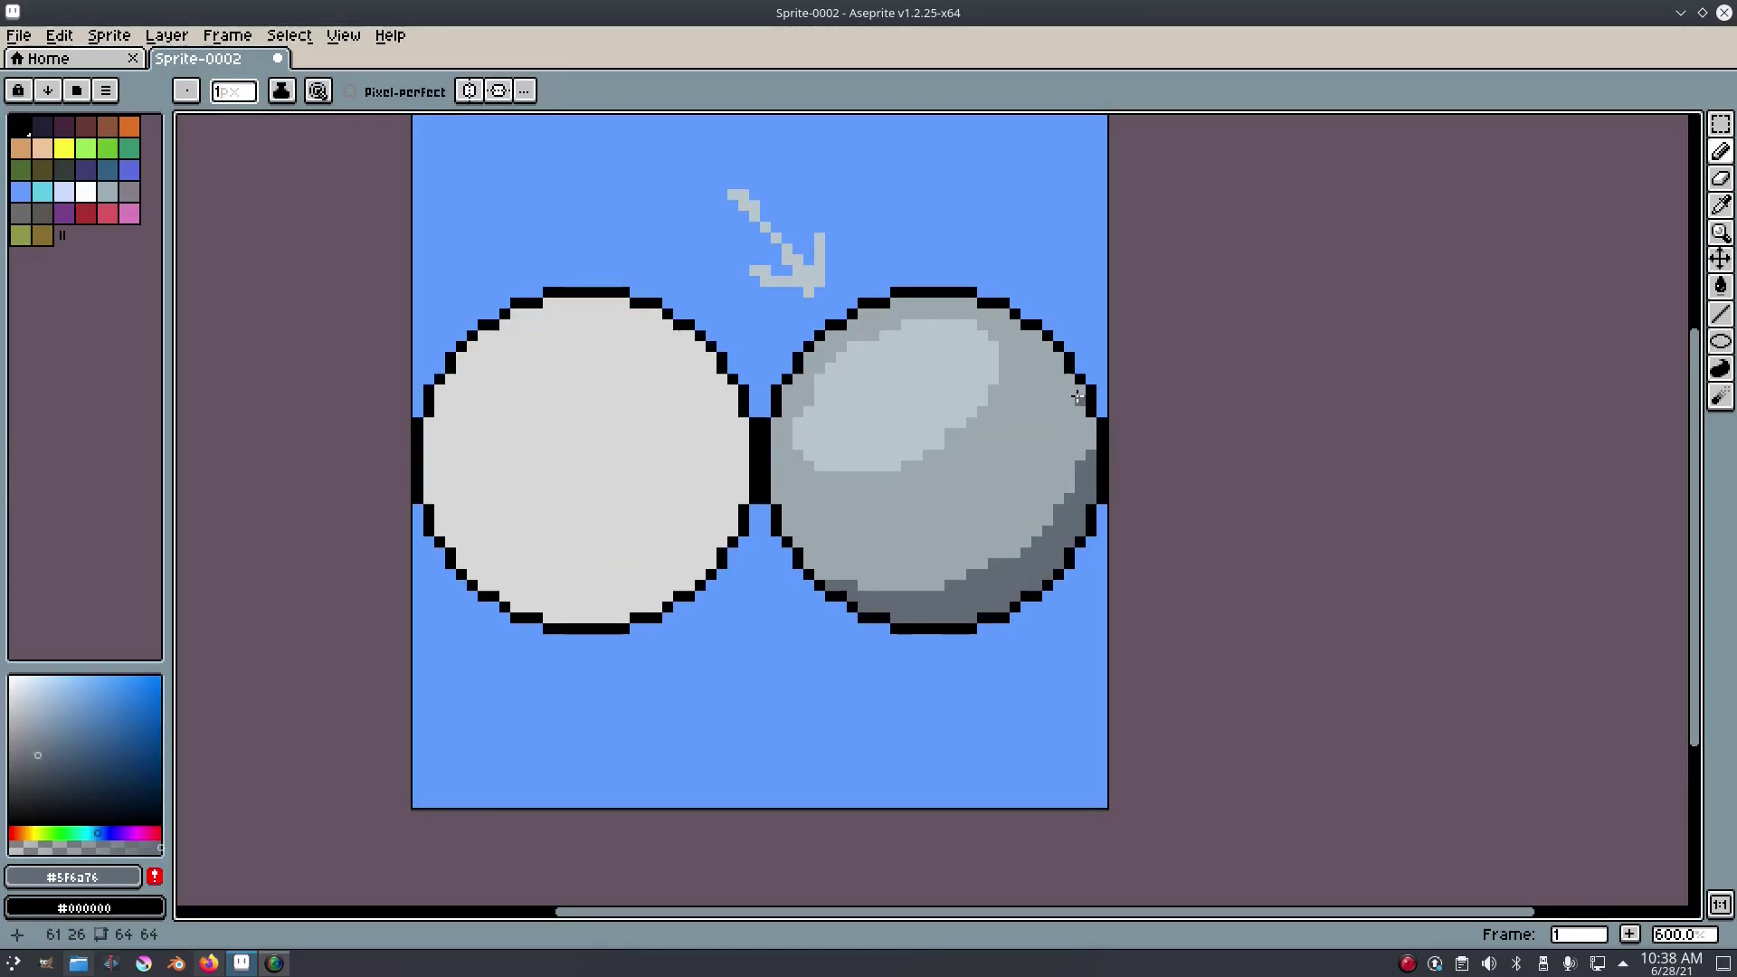
scroll(1075, 396, down, 4)
scroll(1077, 459, up, 4)
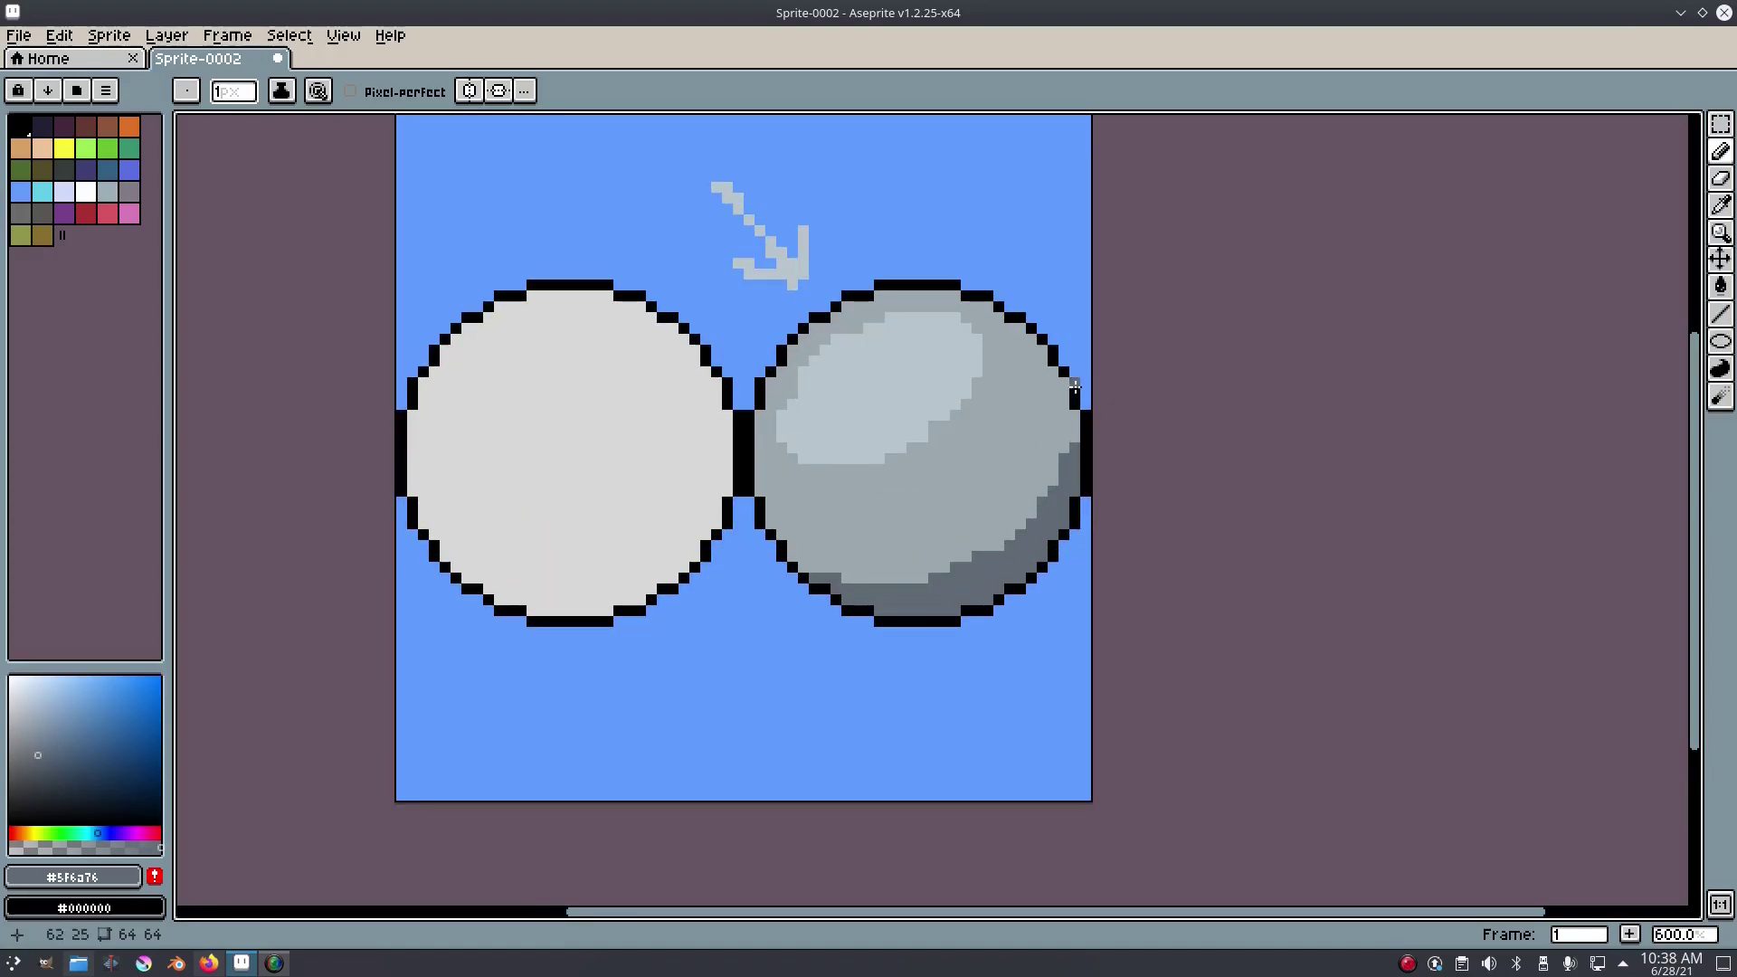
drag(1063, 422, 1009, 534)
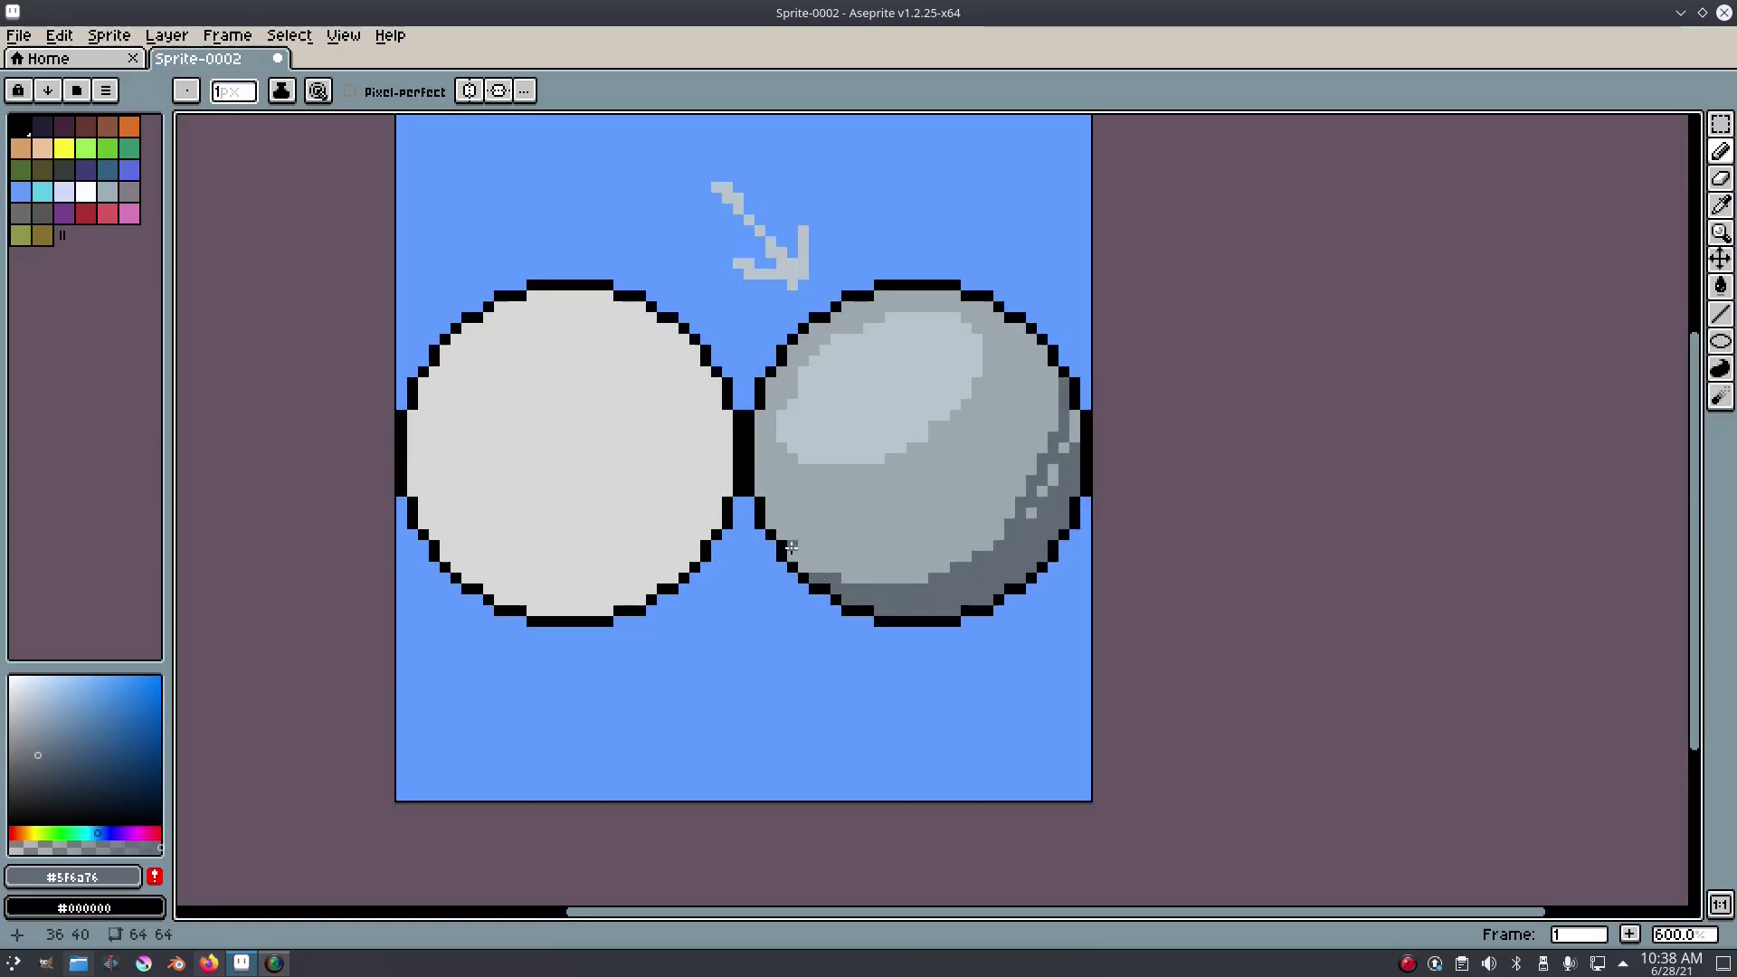
mouse_move(791, 546)
mouse_down()
mouse_move(941, 580)
mouse_move(1048, 493)
mouse_up()
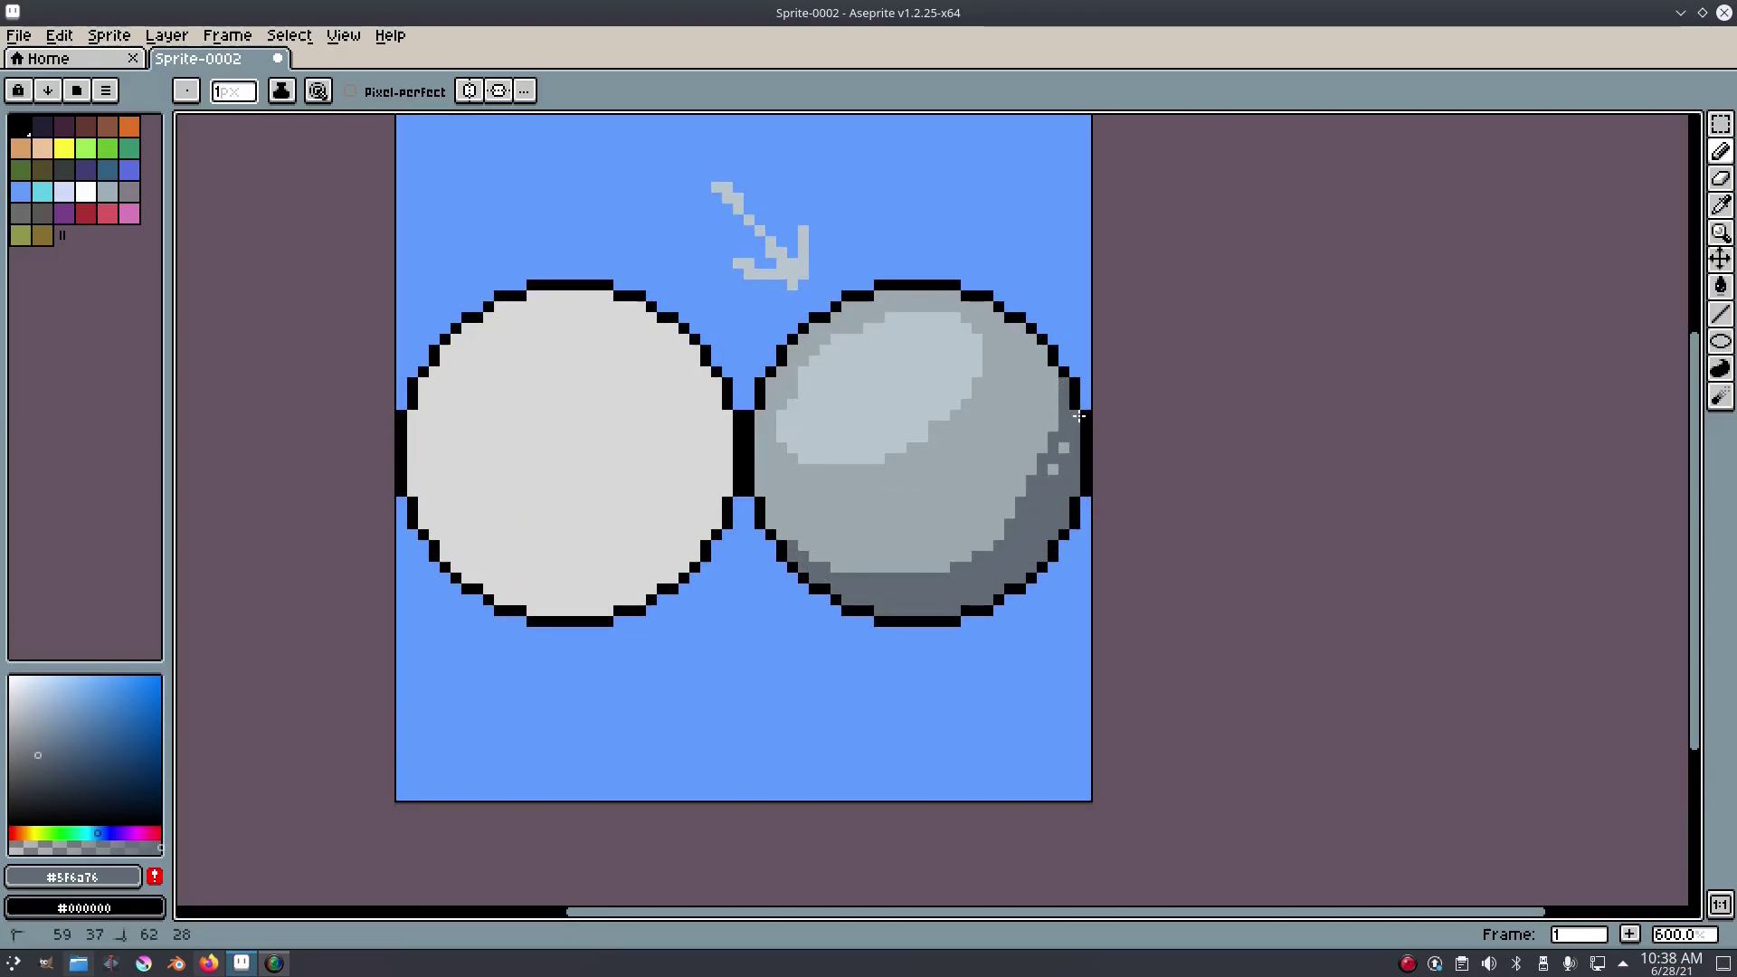
mouse_move(1075, 422)
mouse_down()
mouse_move(1045, 491)
mouse_move(1012, 458)
mouse_move(1035, 433)
mouse_move(1029, 491)
mouse_move(975, 545)
mouse_move(1020, 514)
mouse_move(1008, 542)
mouse_move(868, 574)
mouse_up()
alt+click(1007, 434)
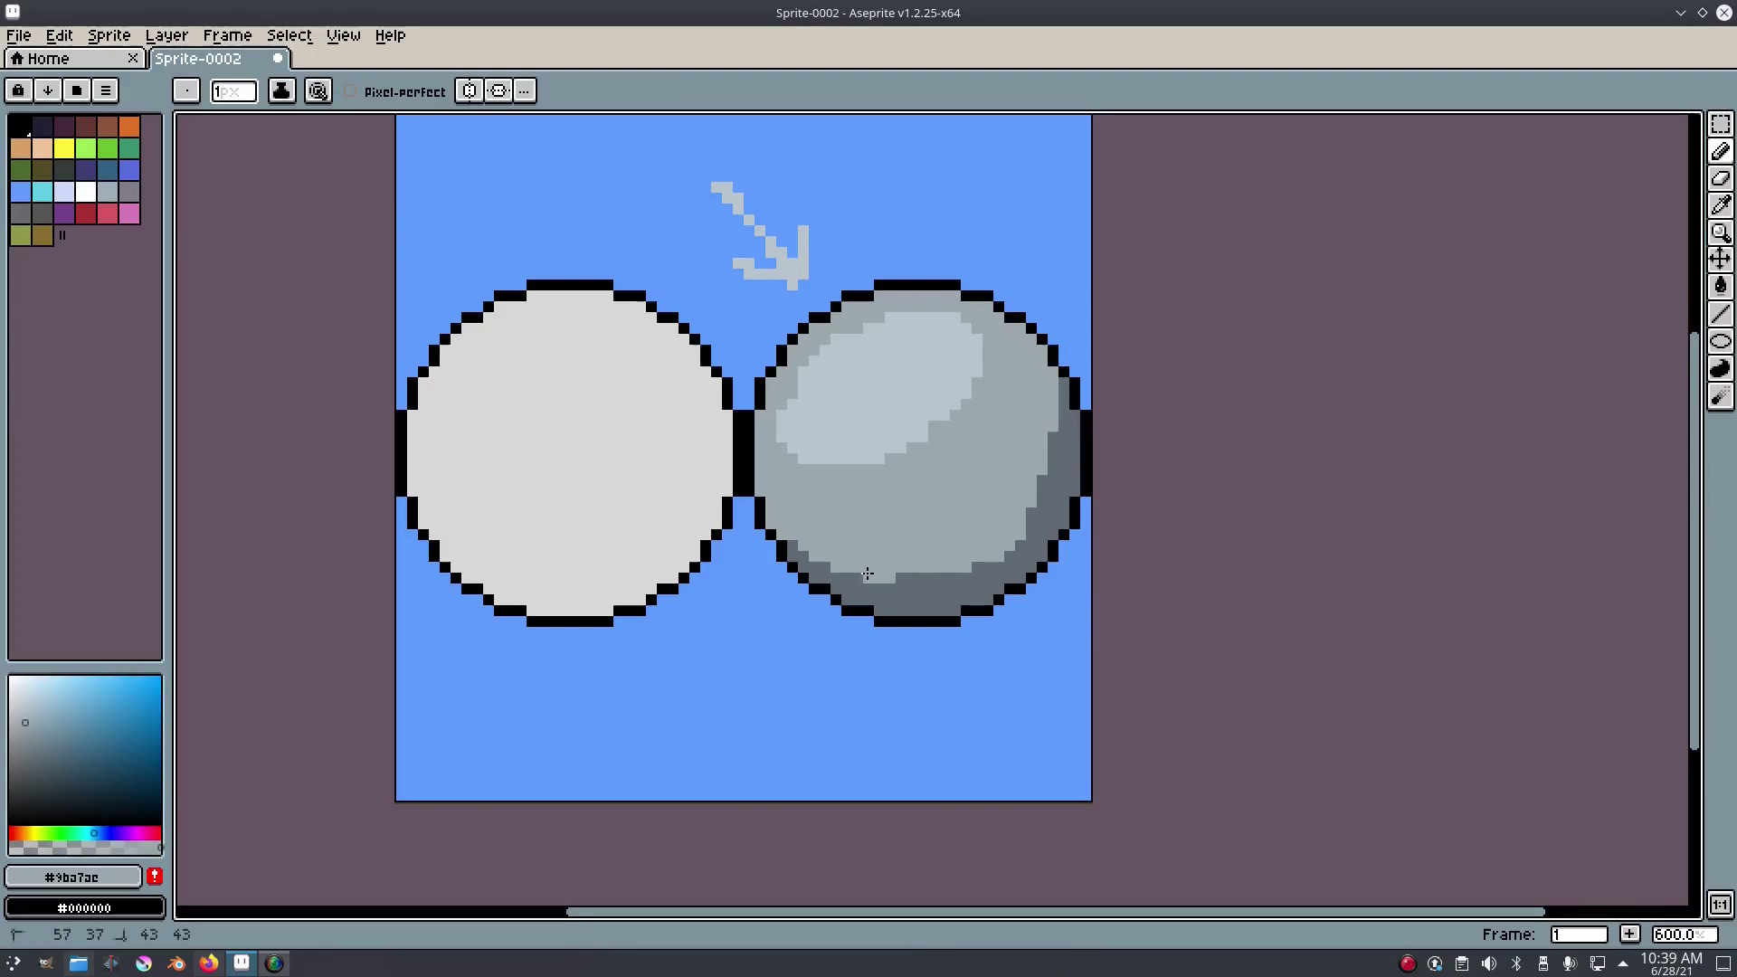
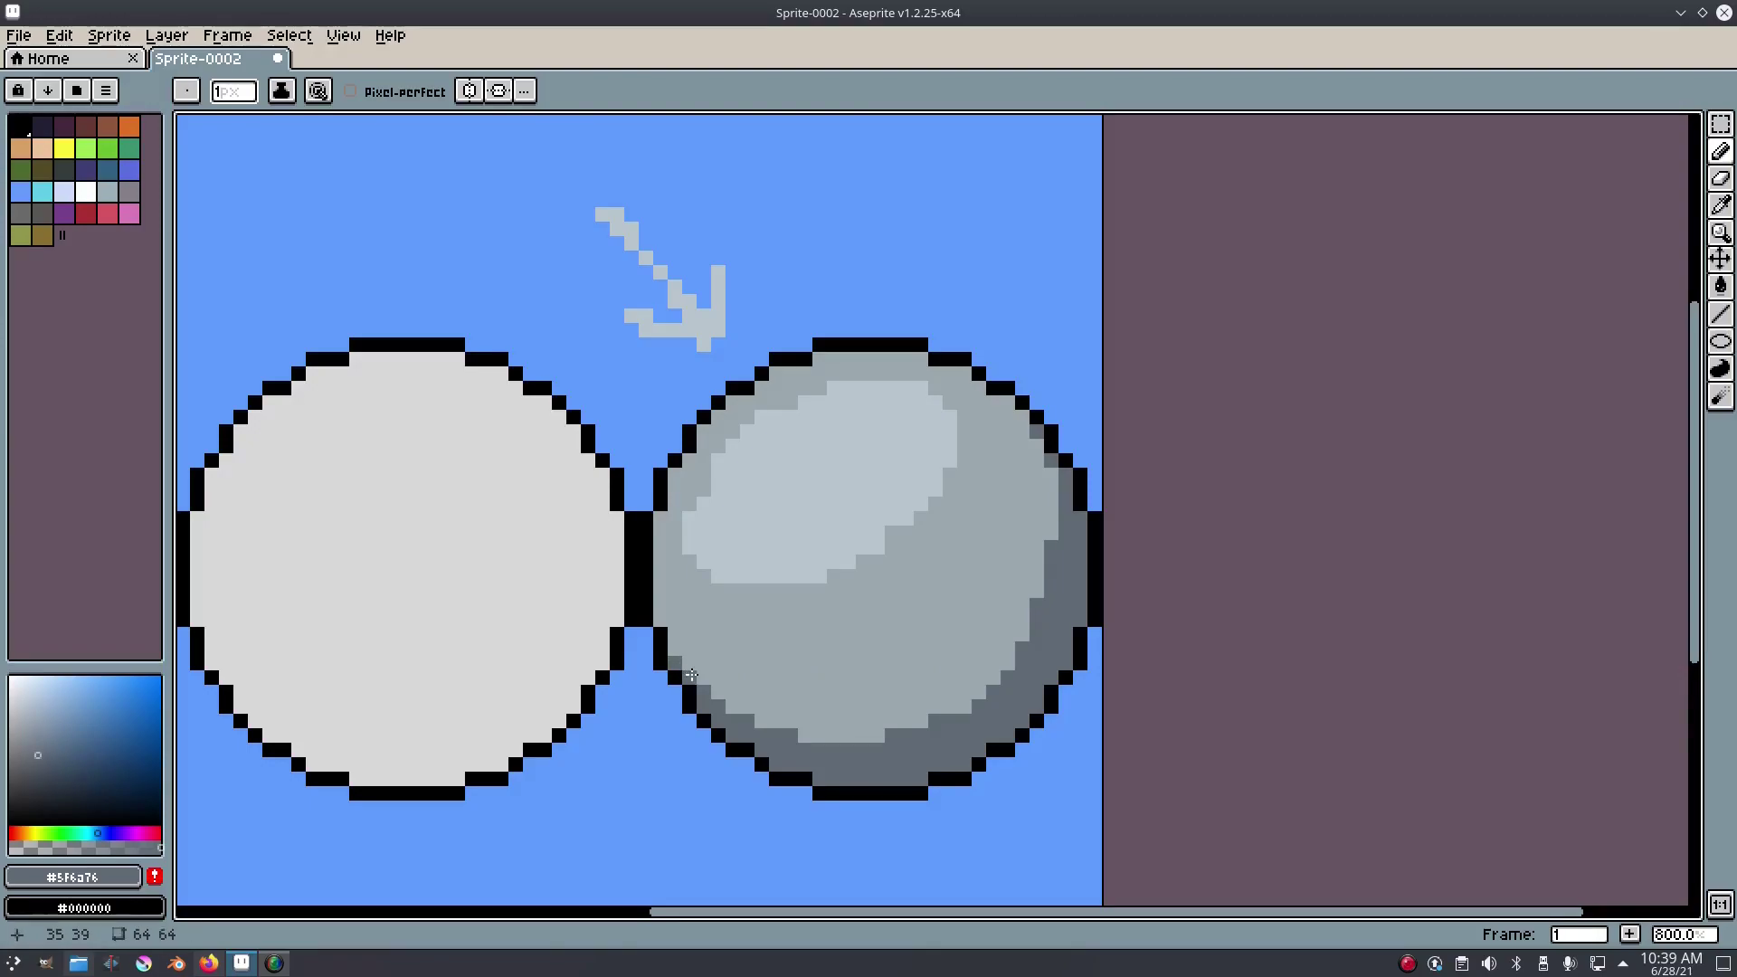
- Sample the right circle's base grey and mix a slightly darker blue-grey of hue 208°, saturation 13, value 59
scroll(1143, 648, up, 3)
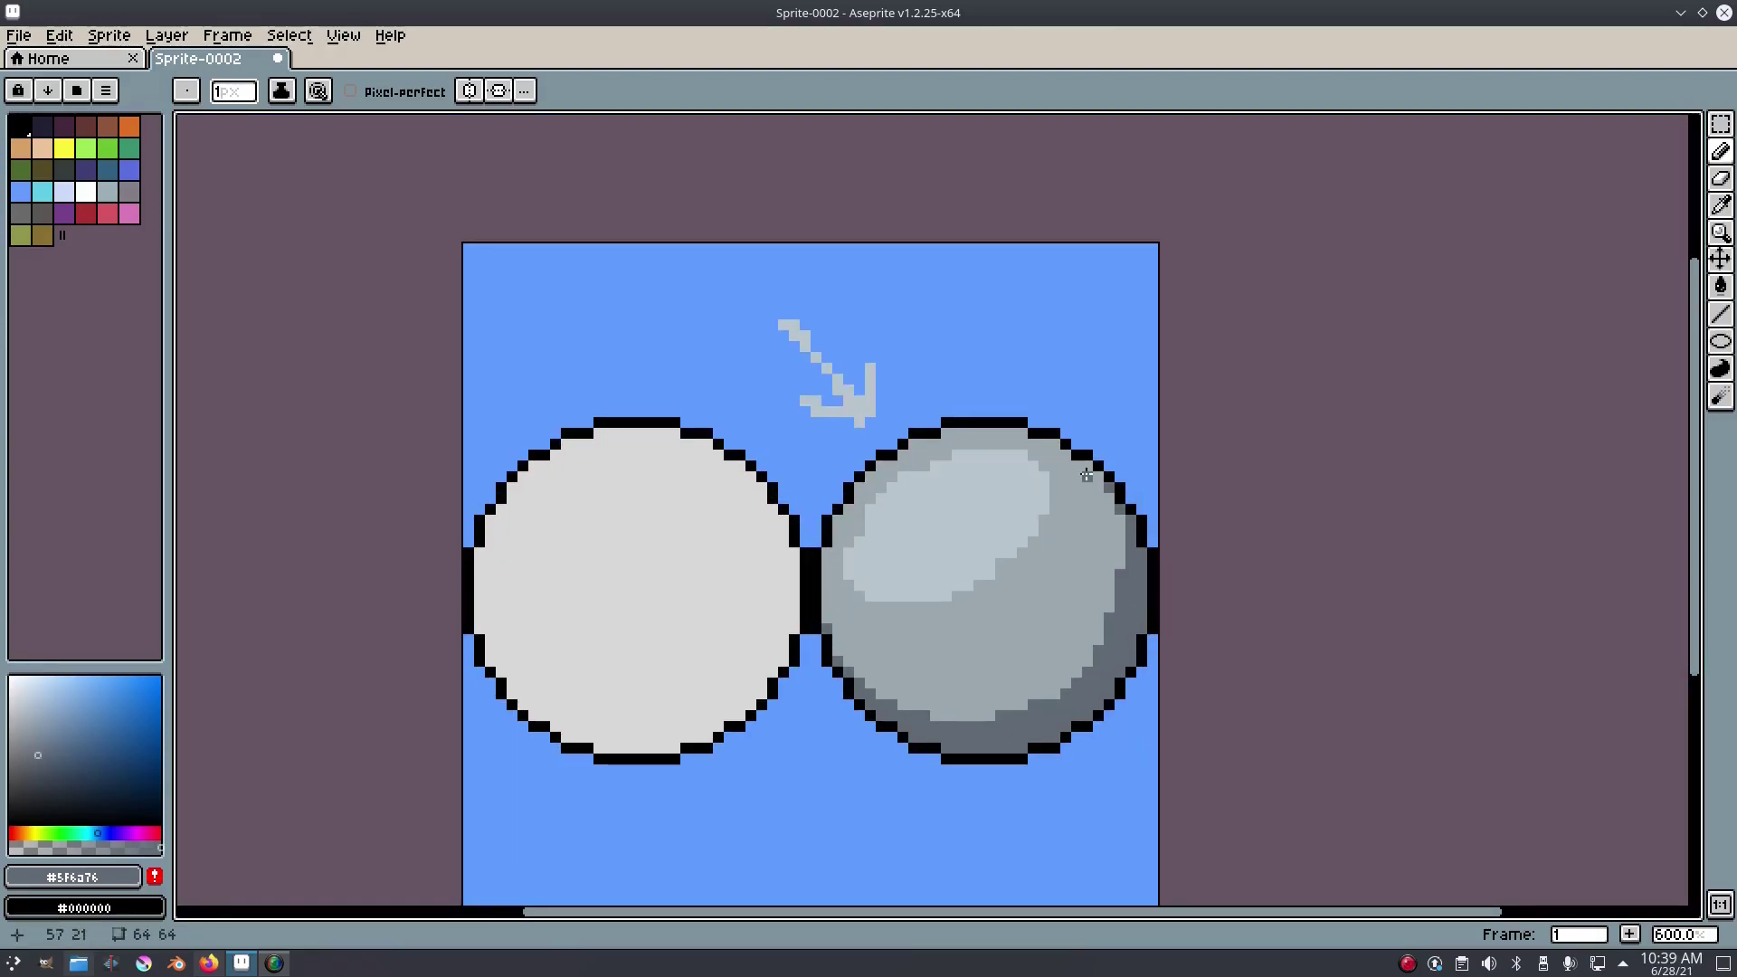
scroll(1176, 510, down, 5)
scroll(1166, 509, up, 5)
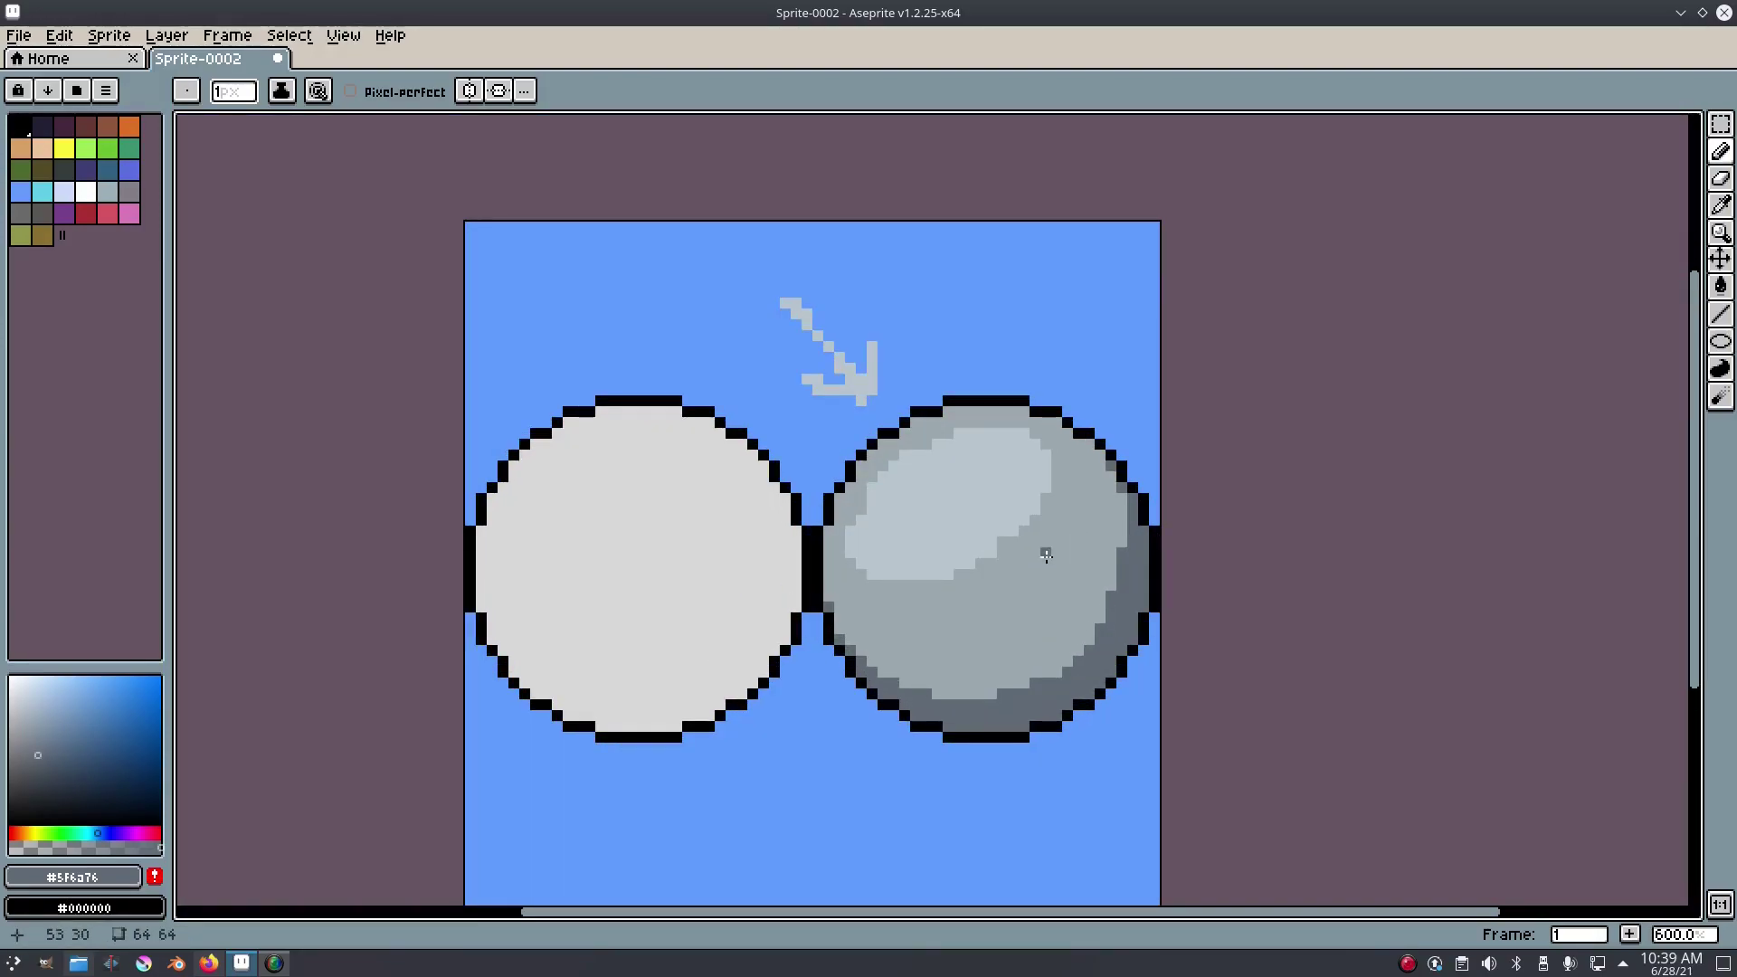
alt+click(1084, 578)
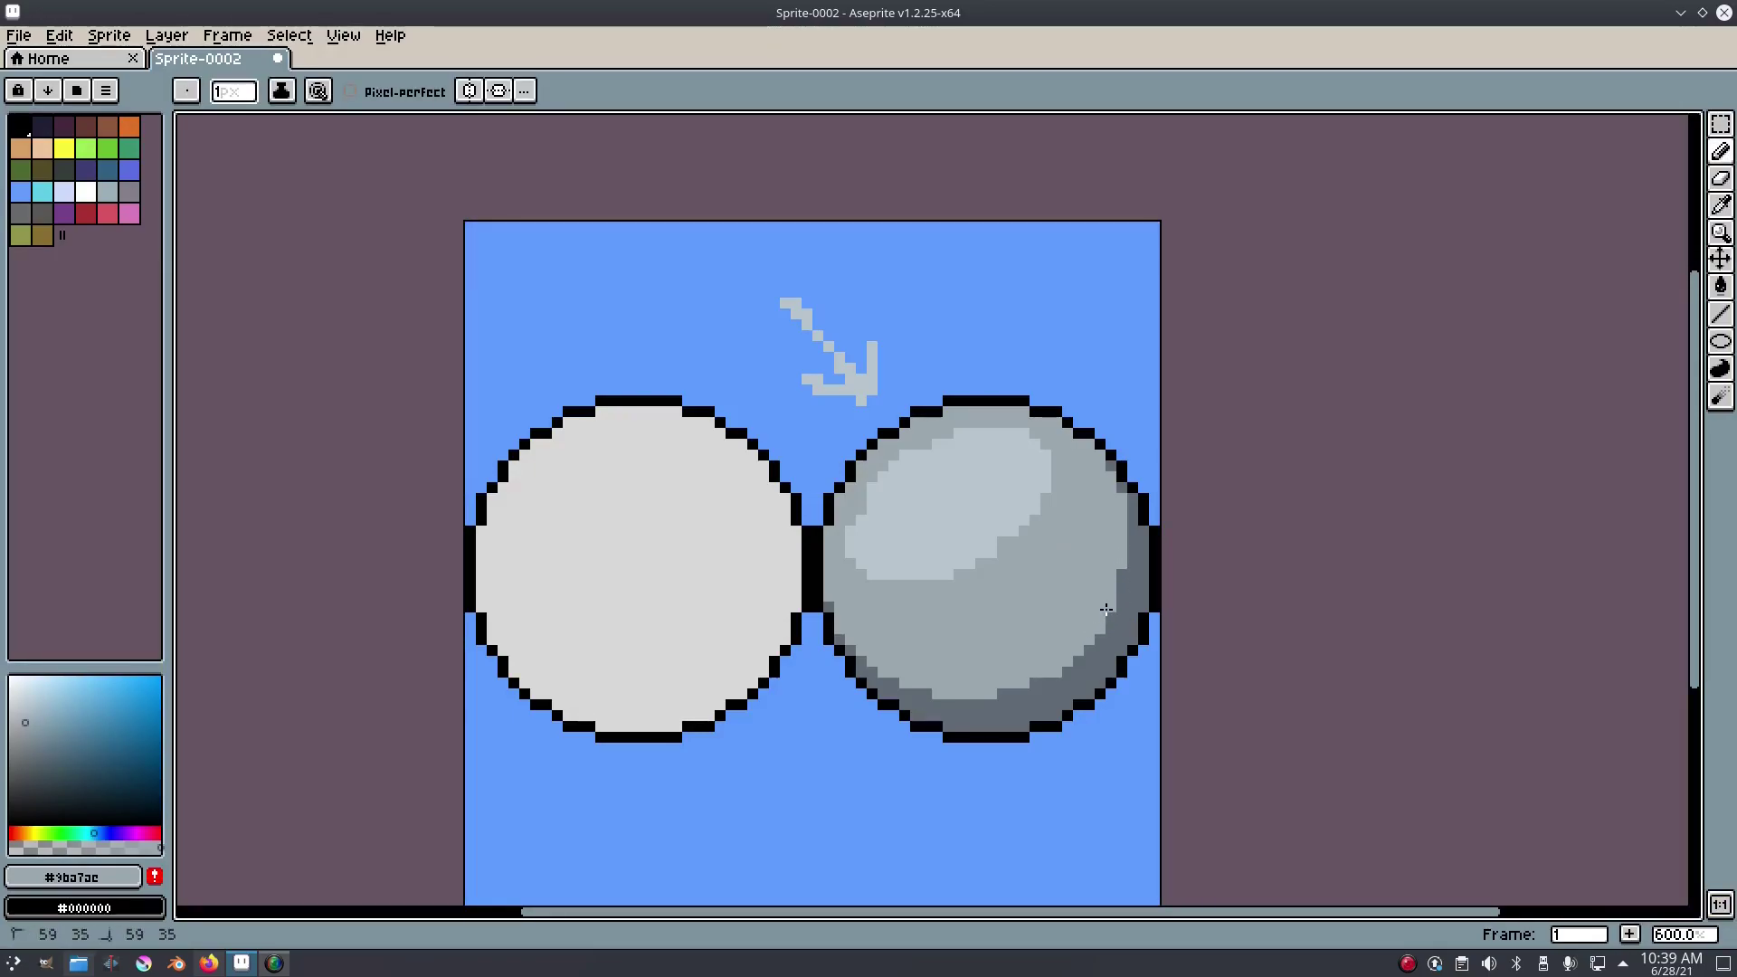
scroll(1225, 570, down, 4)
scroll(1204, 557, up, 1)
scroll(1199, 552, up, 3)
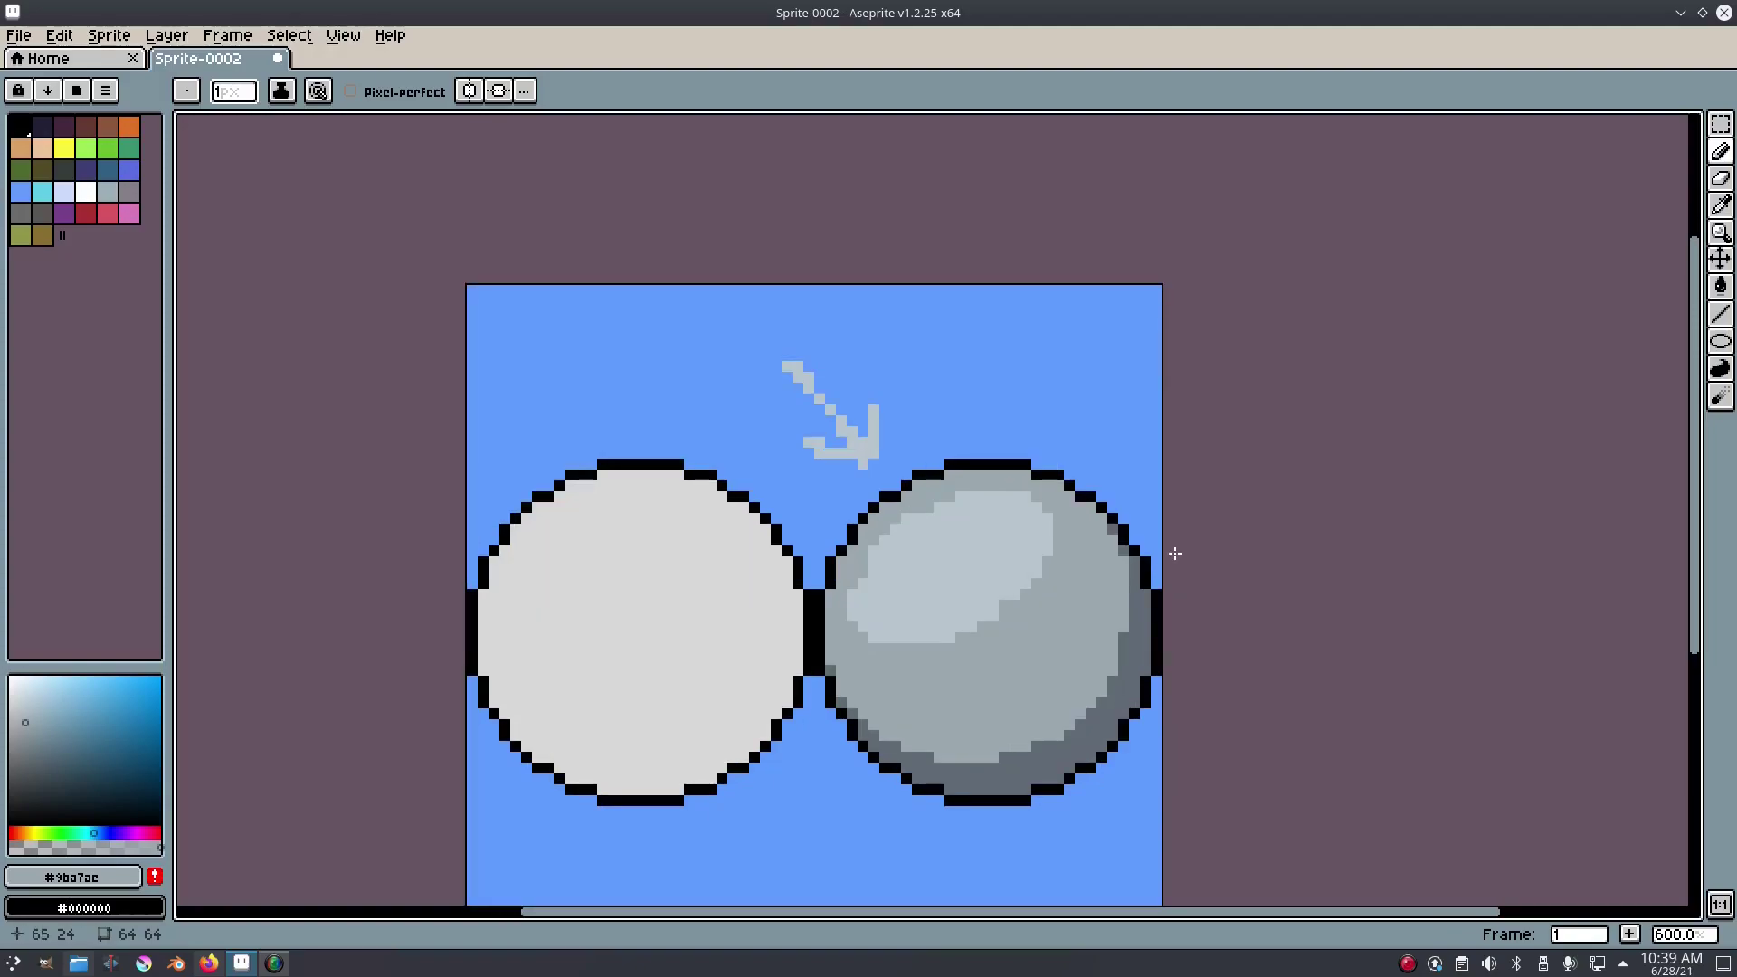
scroll(1149, 552, up, 1)
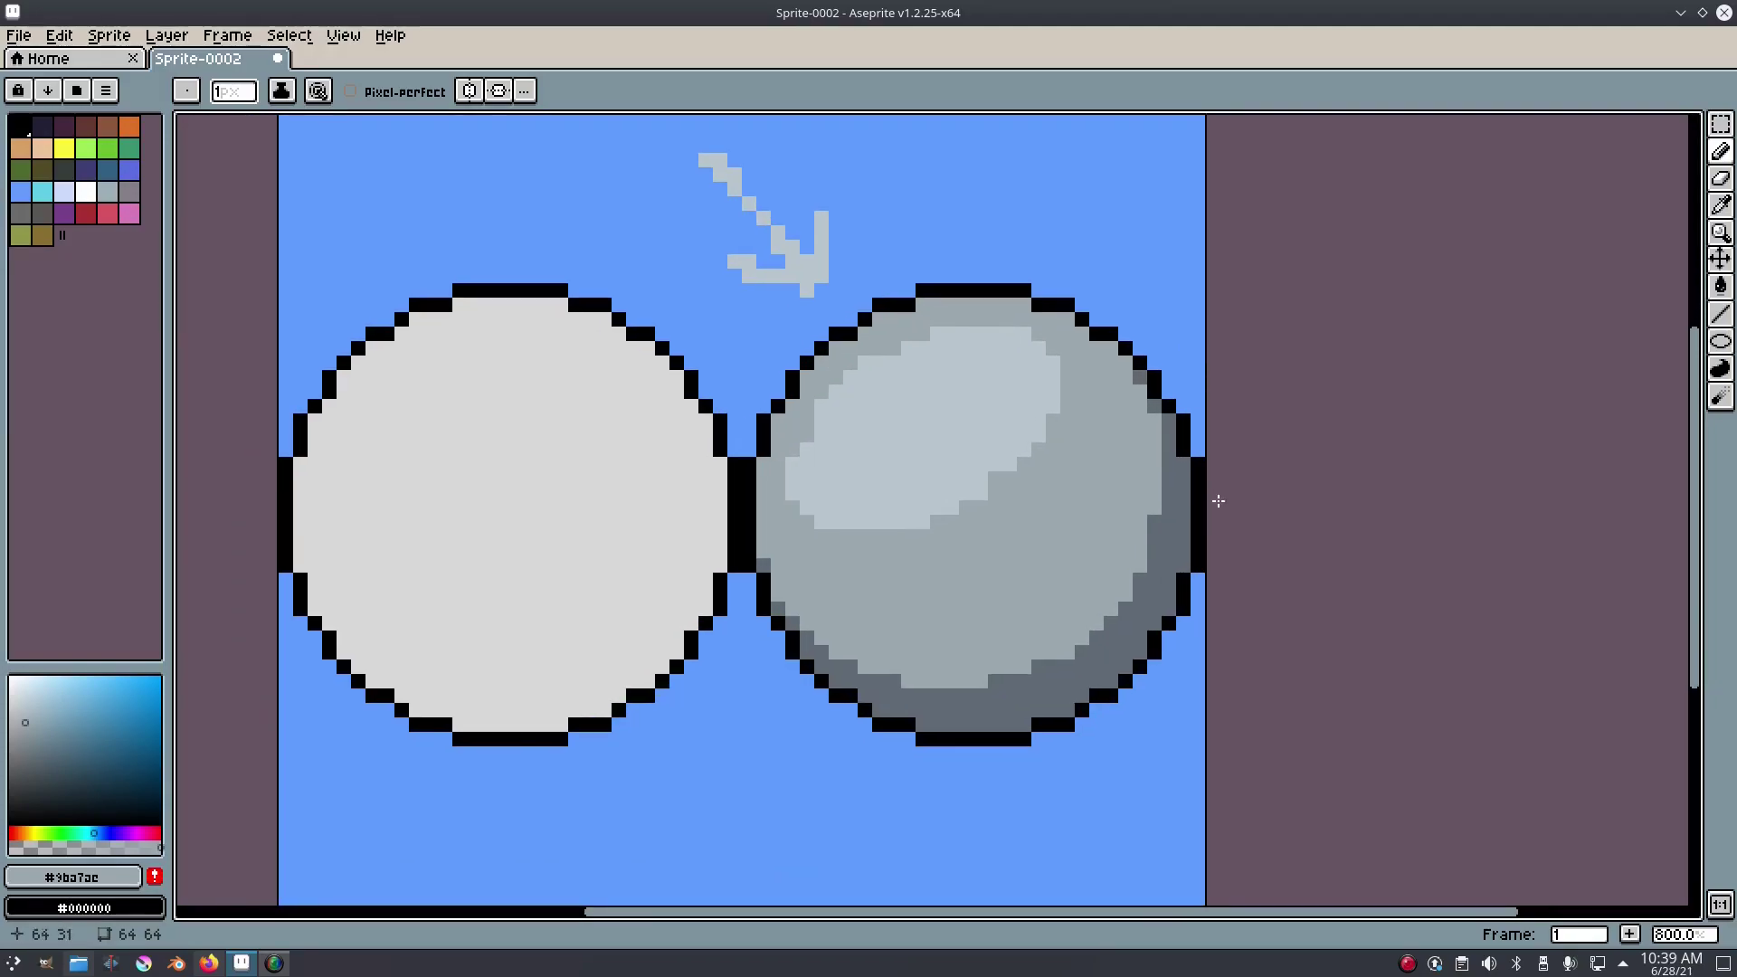
scroll(1153, 563, up, 6)
drag(1194, 473, 1519, 571)
scroll(1314, 519, down, 5)
scroll(1252, 585, up, 1)
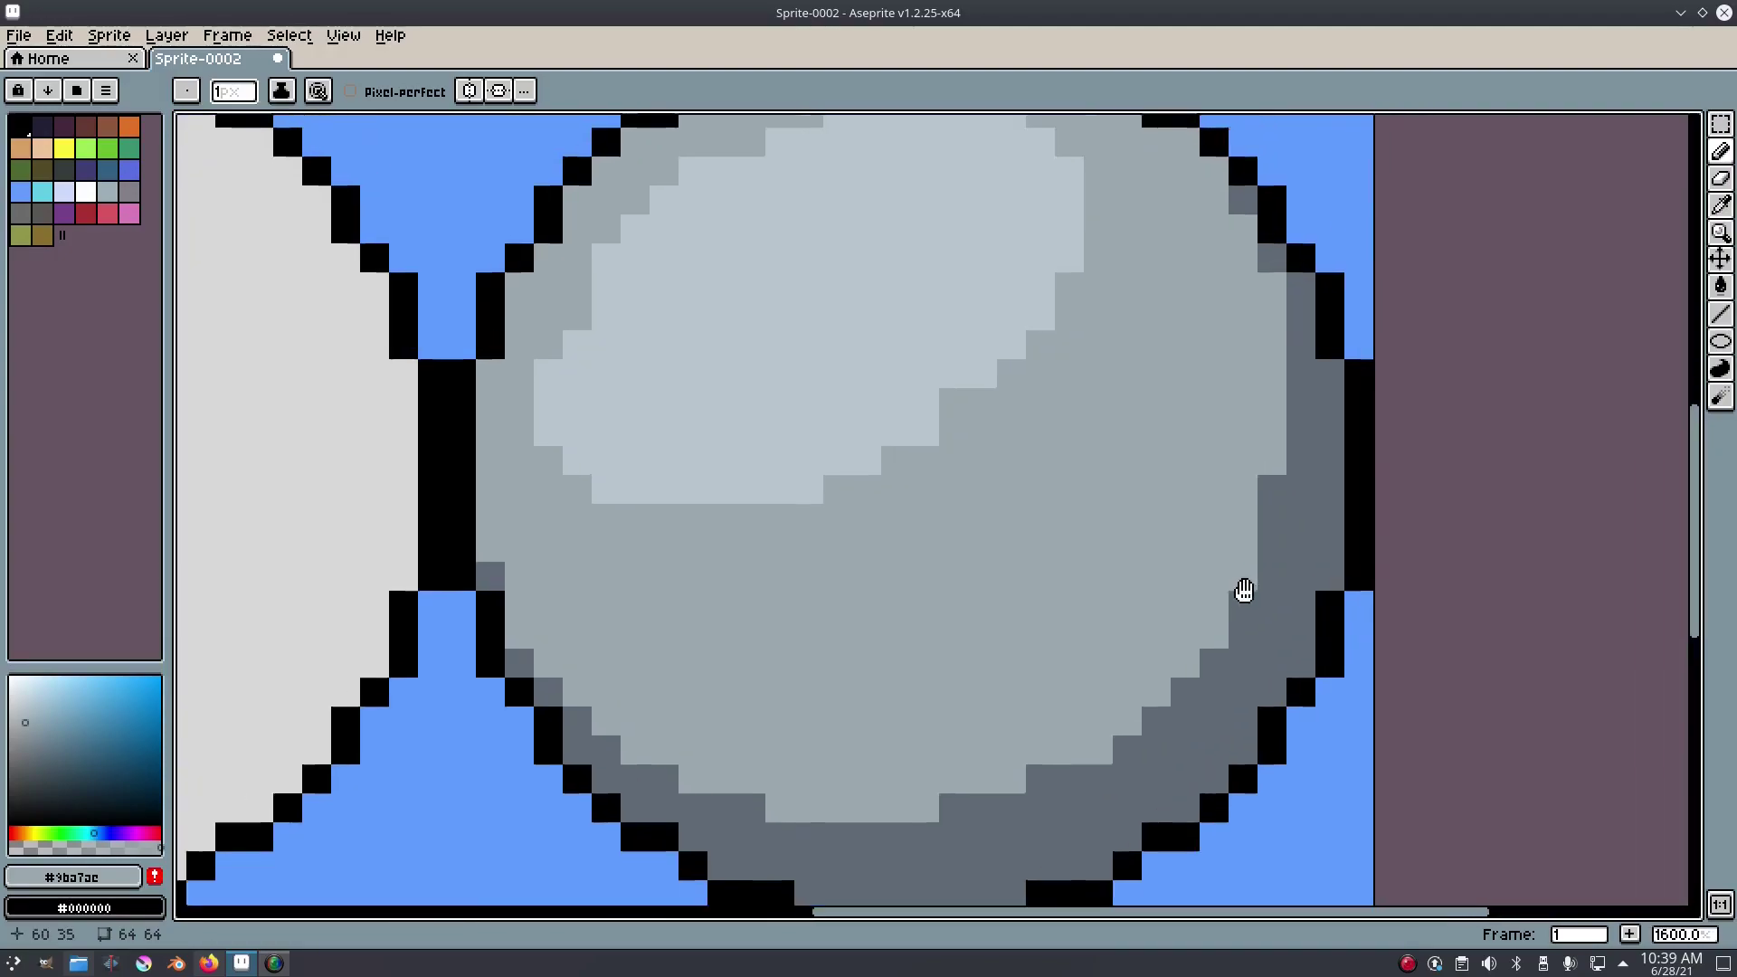
scroll(1176, 586, down, 1)
key(i)
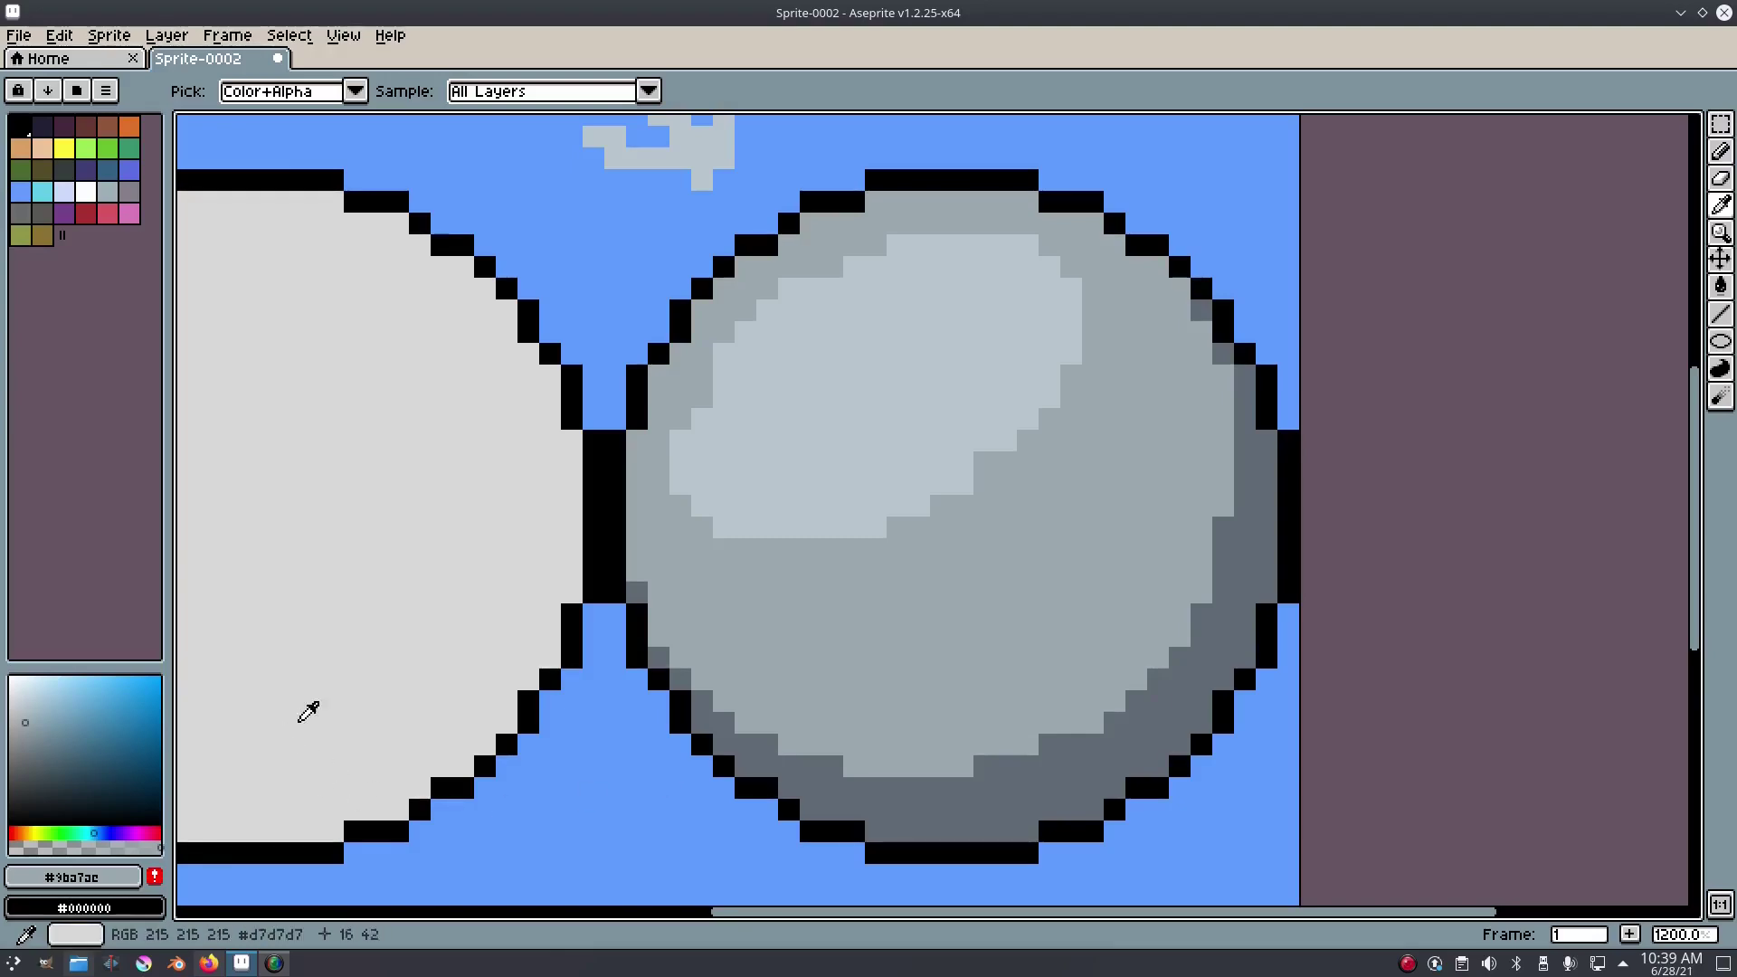
click(28, 734)
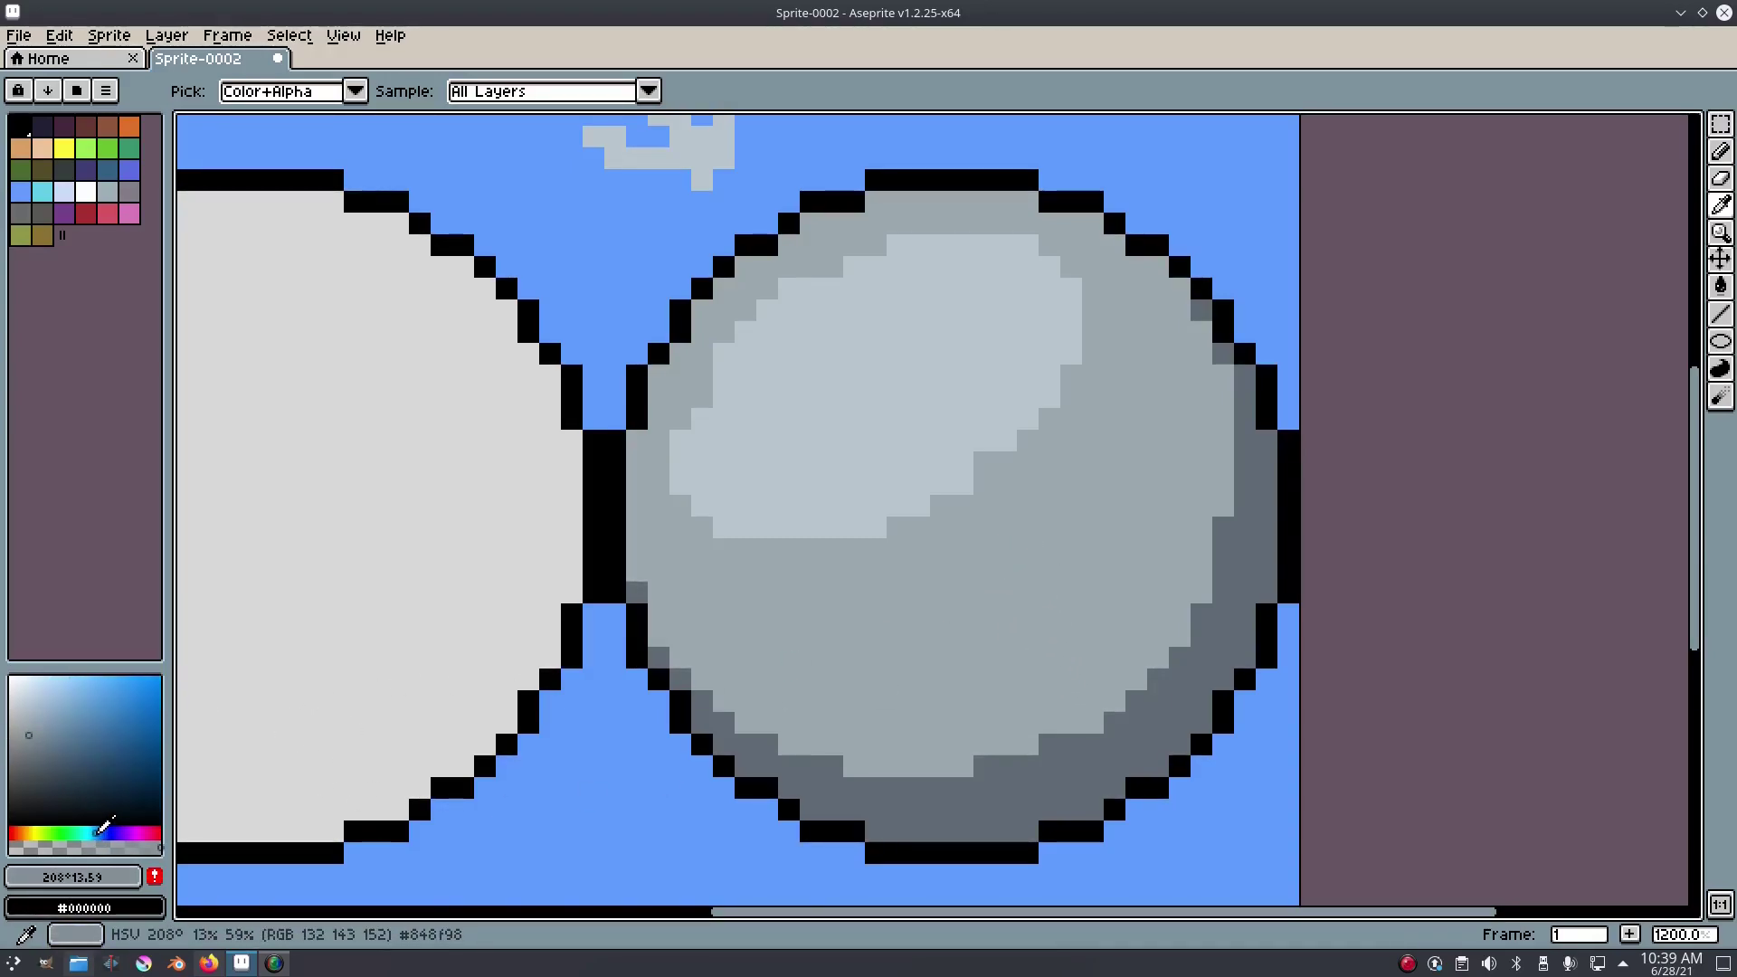
- Pencil a mid-tone band between the right circle's base grey and shadow crescent, from the upper right round the bottom
key(b)
mouse_move(1156, 267)
mouse_down()
mouse_move(1188, 437)
mouse_move(1178, 532)
mouse_move(1068, 665)
mouse_move(949, 724)
mouse_move(778, 713)
mouse_move(666, 621)
mouse_move(638, 533)
mouse_move(631, 622)
mouse_move(715, 699)
mouse_move(868, 765)
mouse_move(844, 758)
mouse_move(921, 733)
mouse_move(915, 764)
mouse_move(1022, 715)
mouse_move(1035, 740)
mouse_move(1053, 705)
mouse_move(1075, 718)
mouse_move(1100, 677)
mouse_move(1114, 693)
mouse_move(1146, 641)
mouse_move(1142, 666)
mouse_move(1201, 553)
mouse_move(1201, 590)
mouse_move(1219, 372)
mouse_move(1196, 434)
mouse_up()
click(1180, 309)
click(1158, 376)
click(1156, 528)
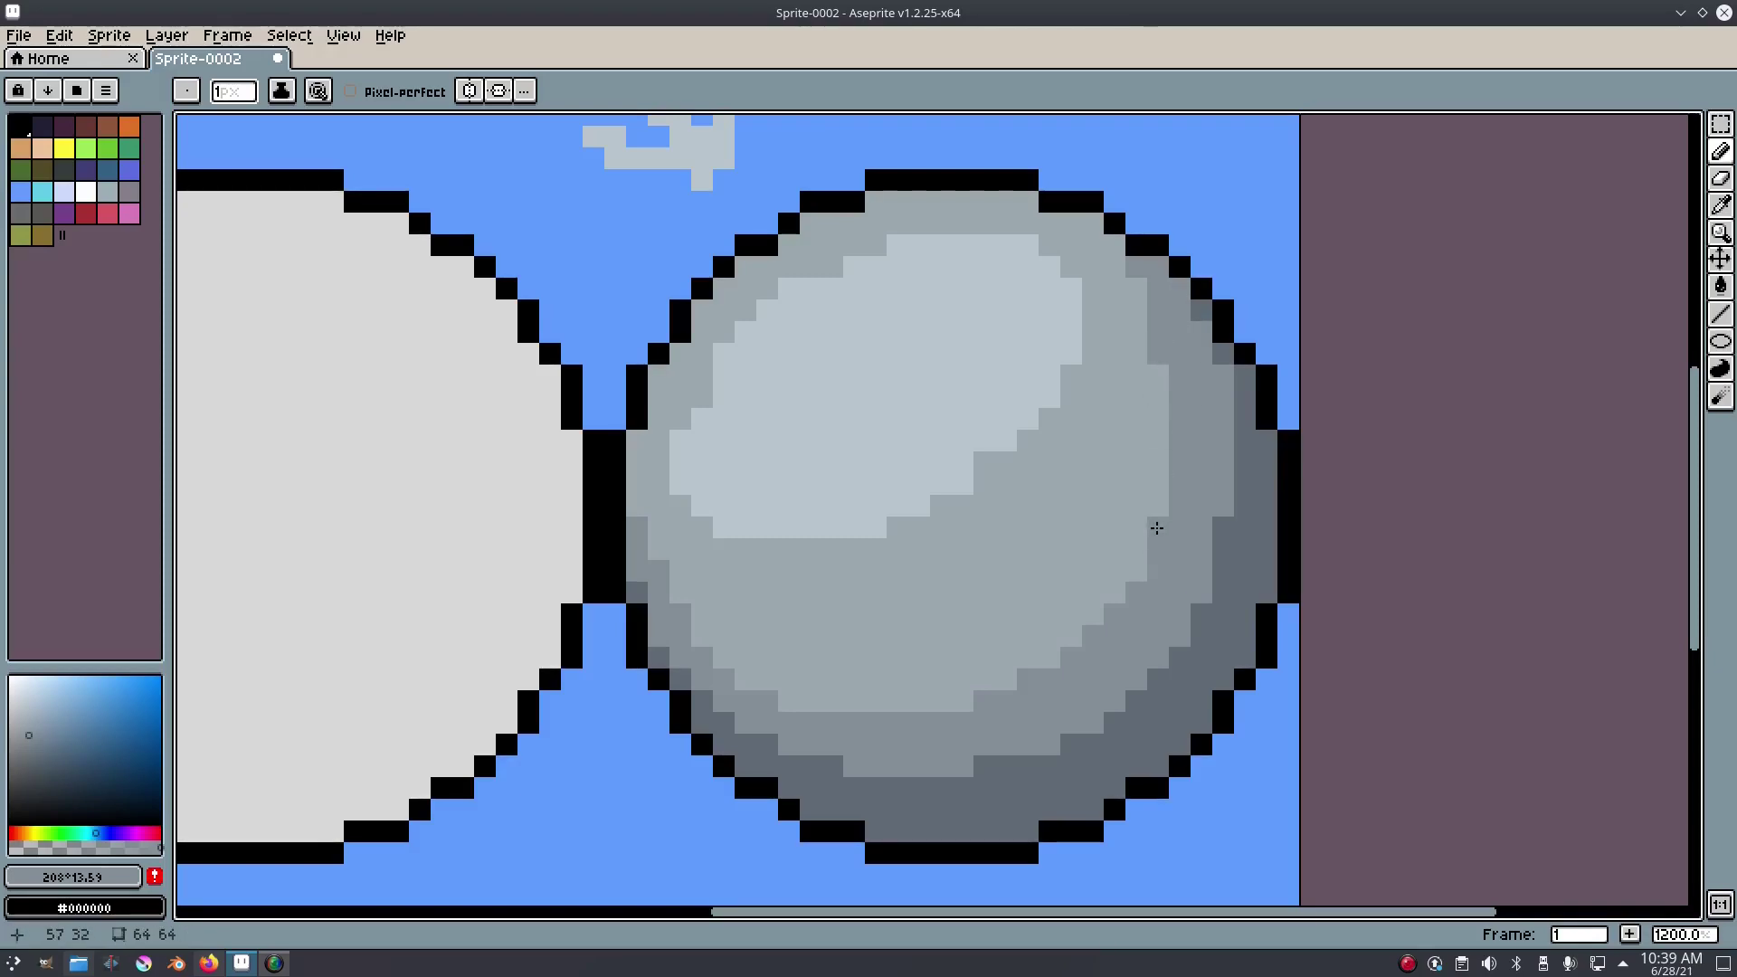
- Smooth the mid-tone band's lower-left inner edge and extend its ends up the left side and toward the upper-right outline
click(724, 657)
click(746, 678)
click(702, 635)
click(702, 613)
click(680, 592)
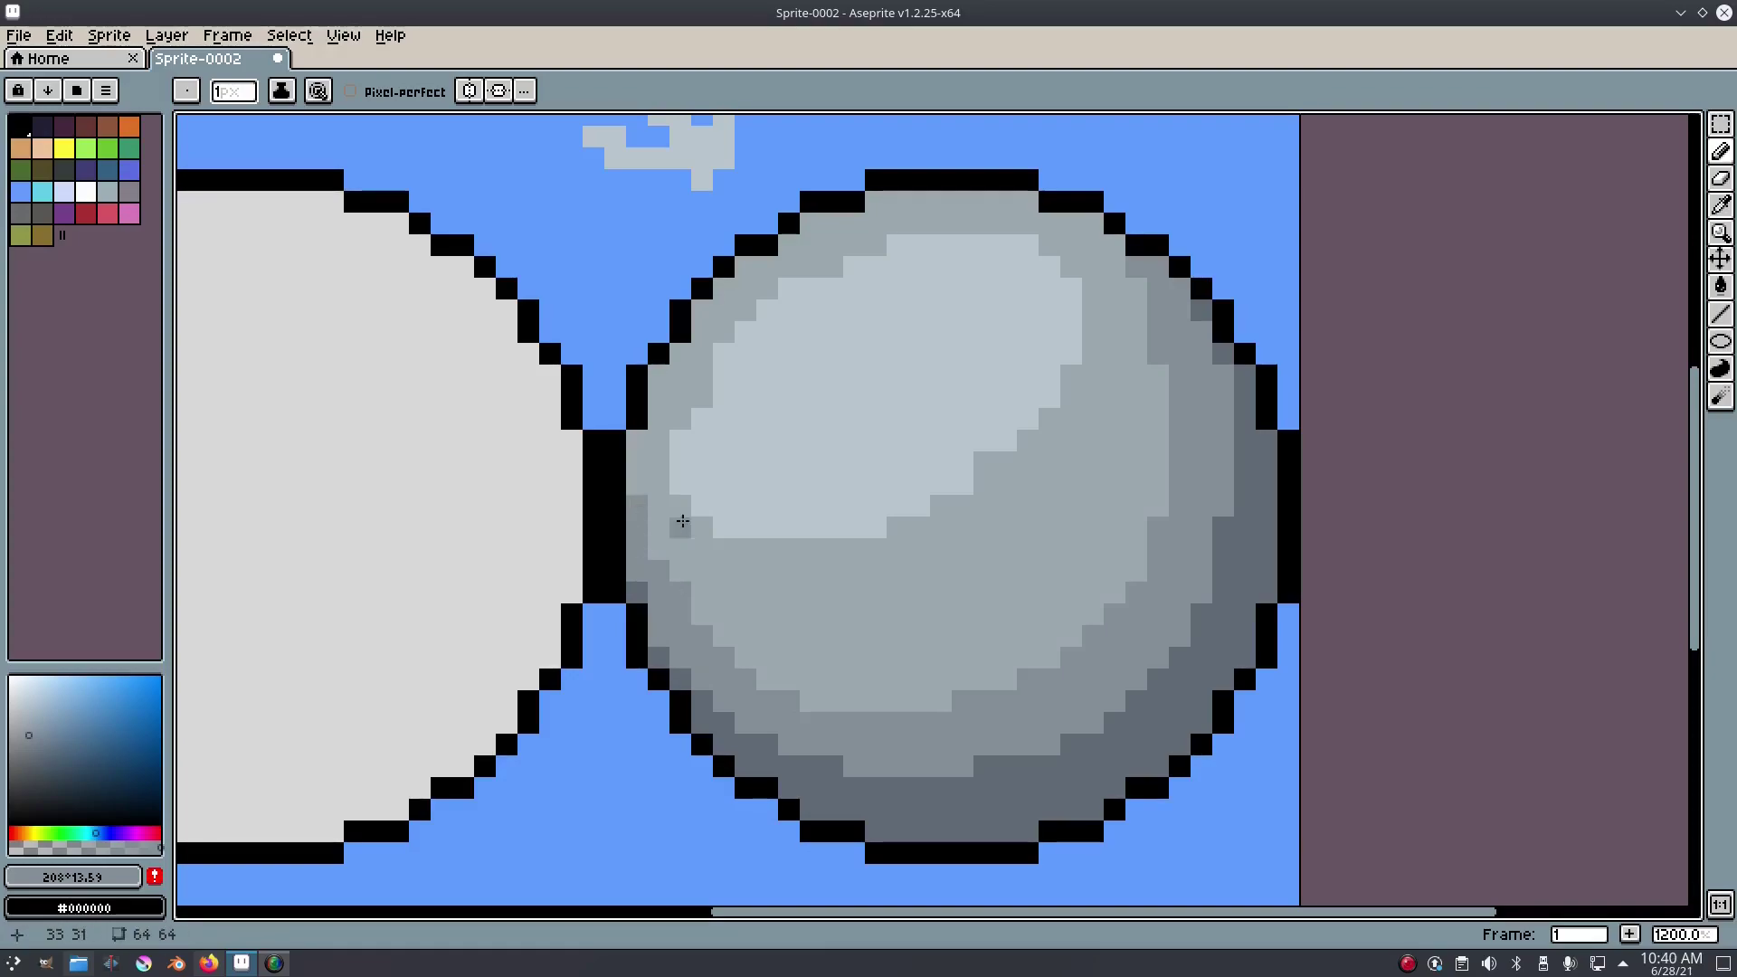
click(1093, 223)
click(1045, 244)
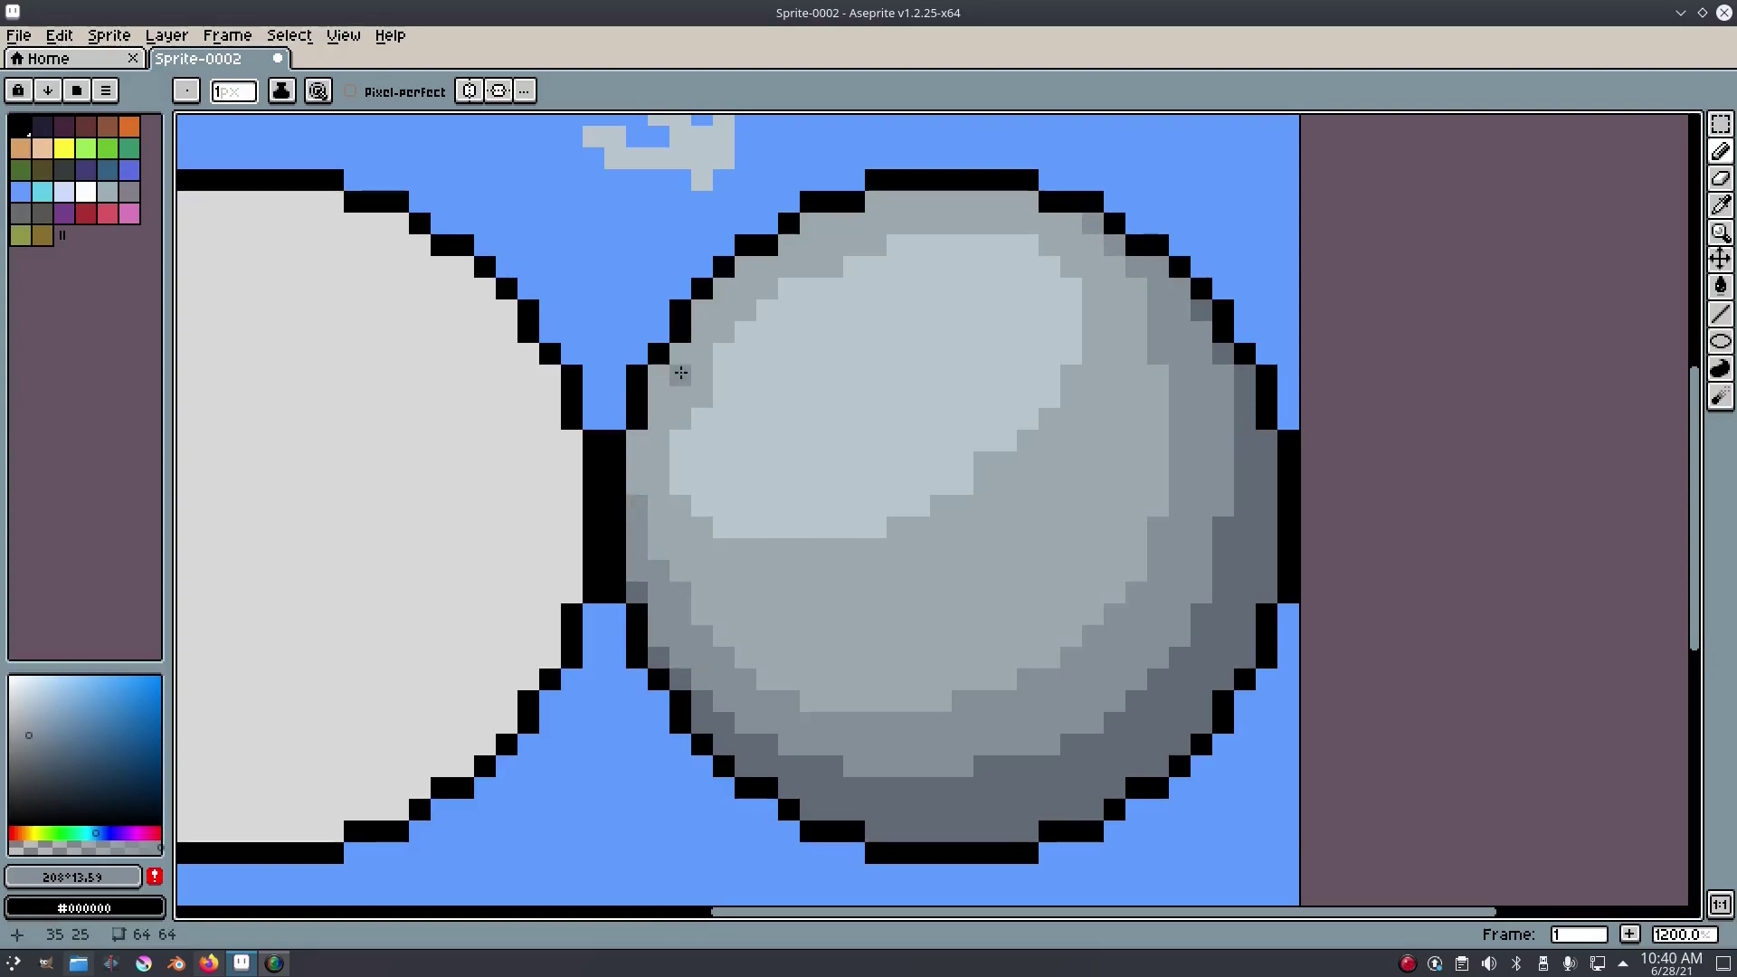
- Sample the dark shadow grey and dither alternating pixels into the mid-tone band along the circle's lower-right side
scroll(656, 385, down, 6)
scroll(1183, 481, up, 7)
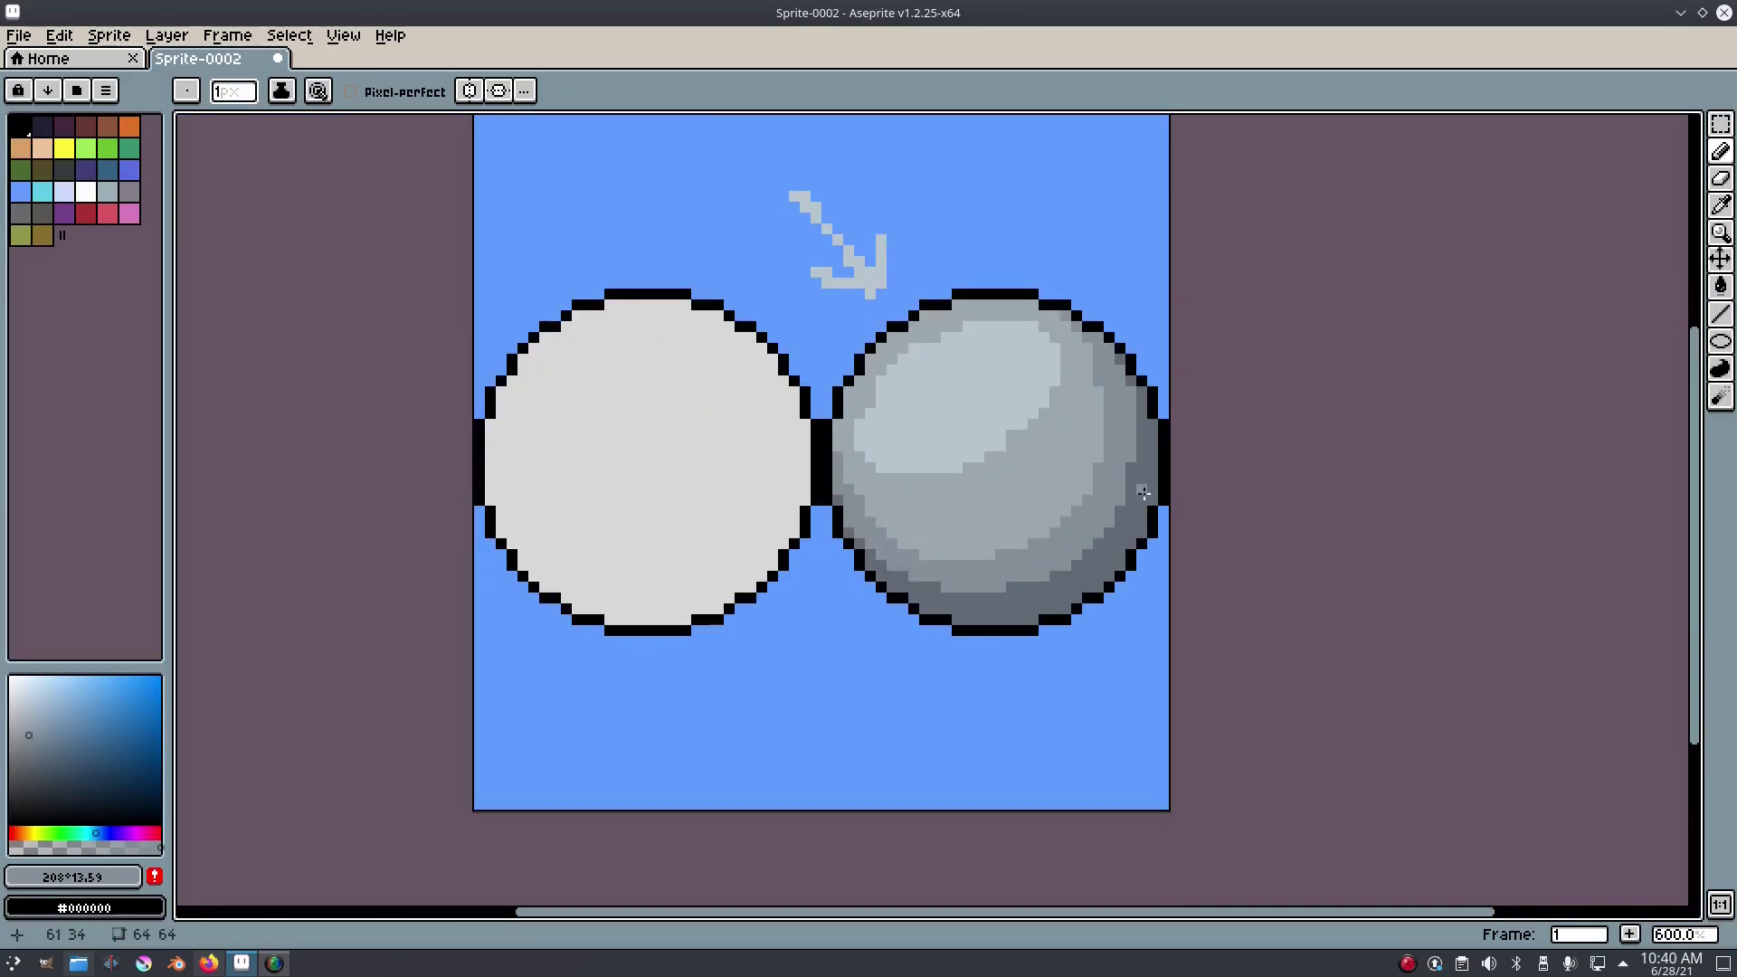
alt+click(1105, 538)
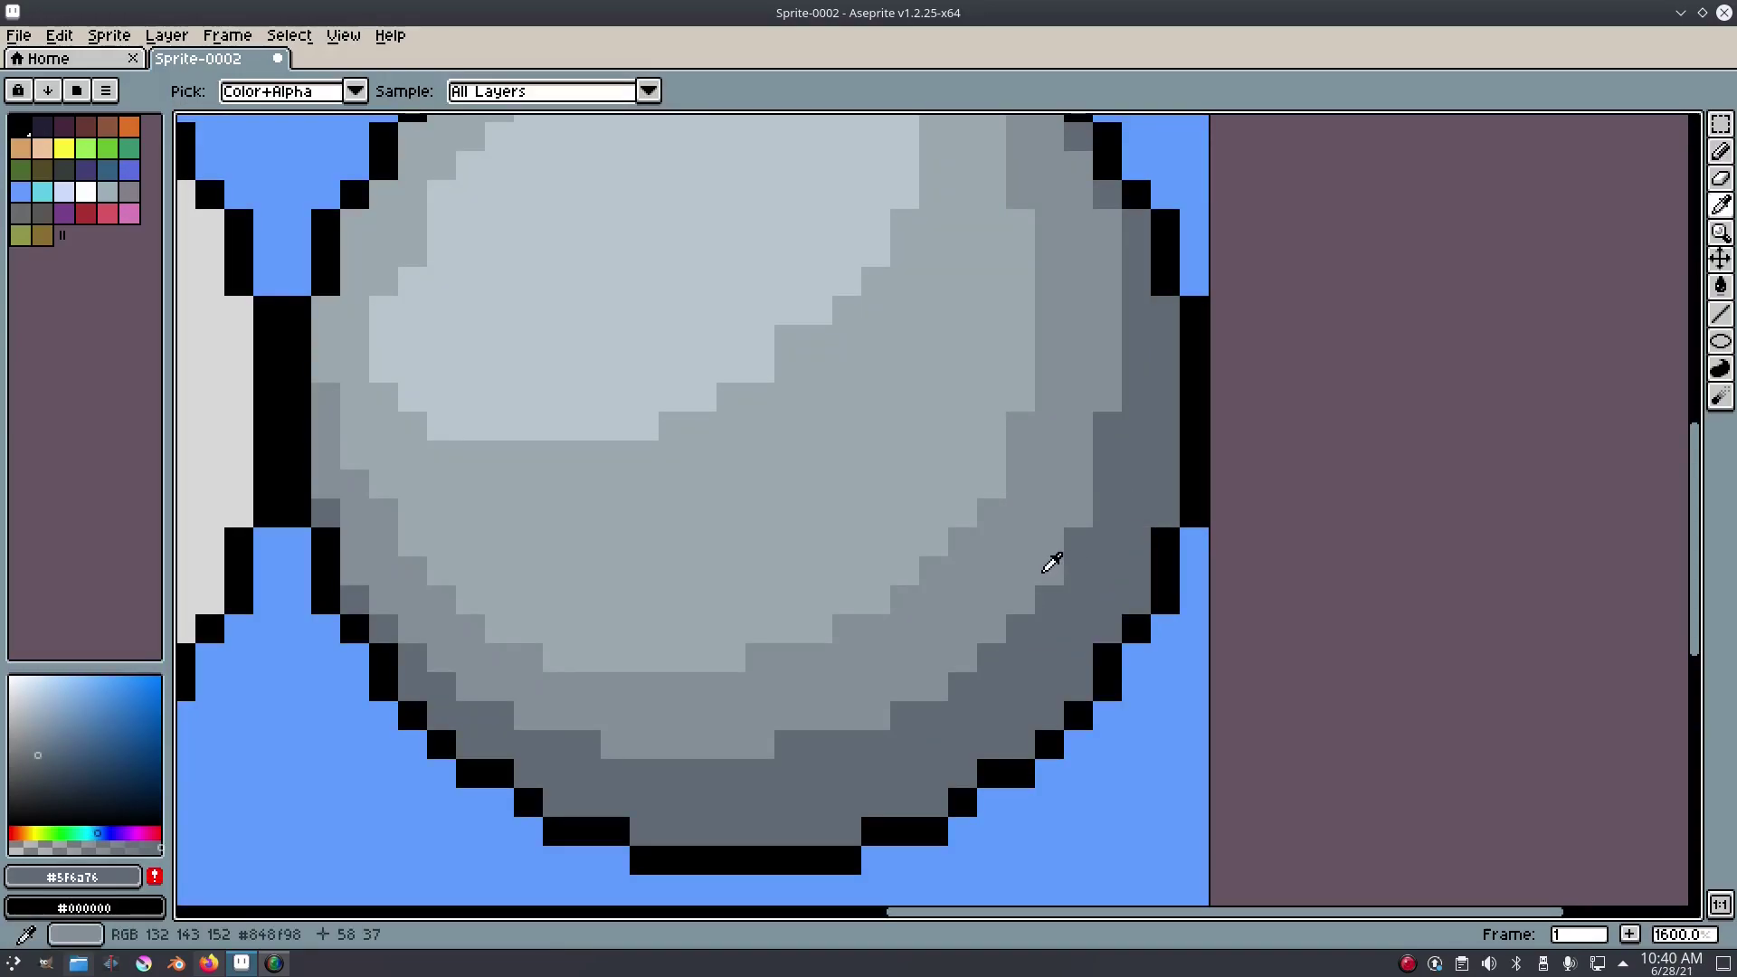
click(1021, 570)
click(1001, 589)
click(972, 629)
click(932, 660)
click(894, 685)
click(870, 714)
click(819, 715)
click(761, 715)
- Continue the dark shadow dithering as a checkerboard along the bottom and lower left of the mid-tone band
click(749, 738)
click(731, 743)
click(671, 741)
click(643, 715)
click(702, 714)
click(583, 713)
click(528, 714)
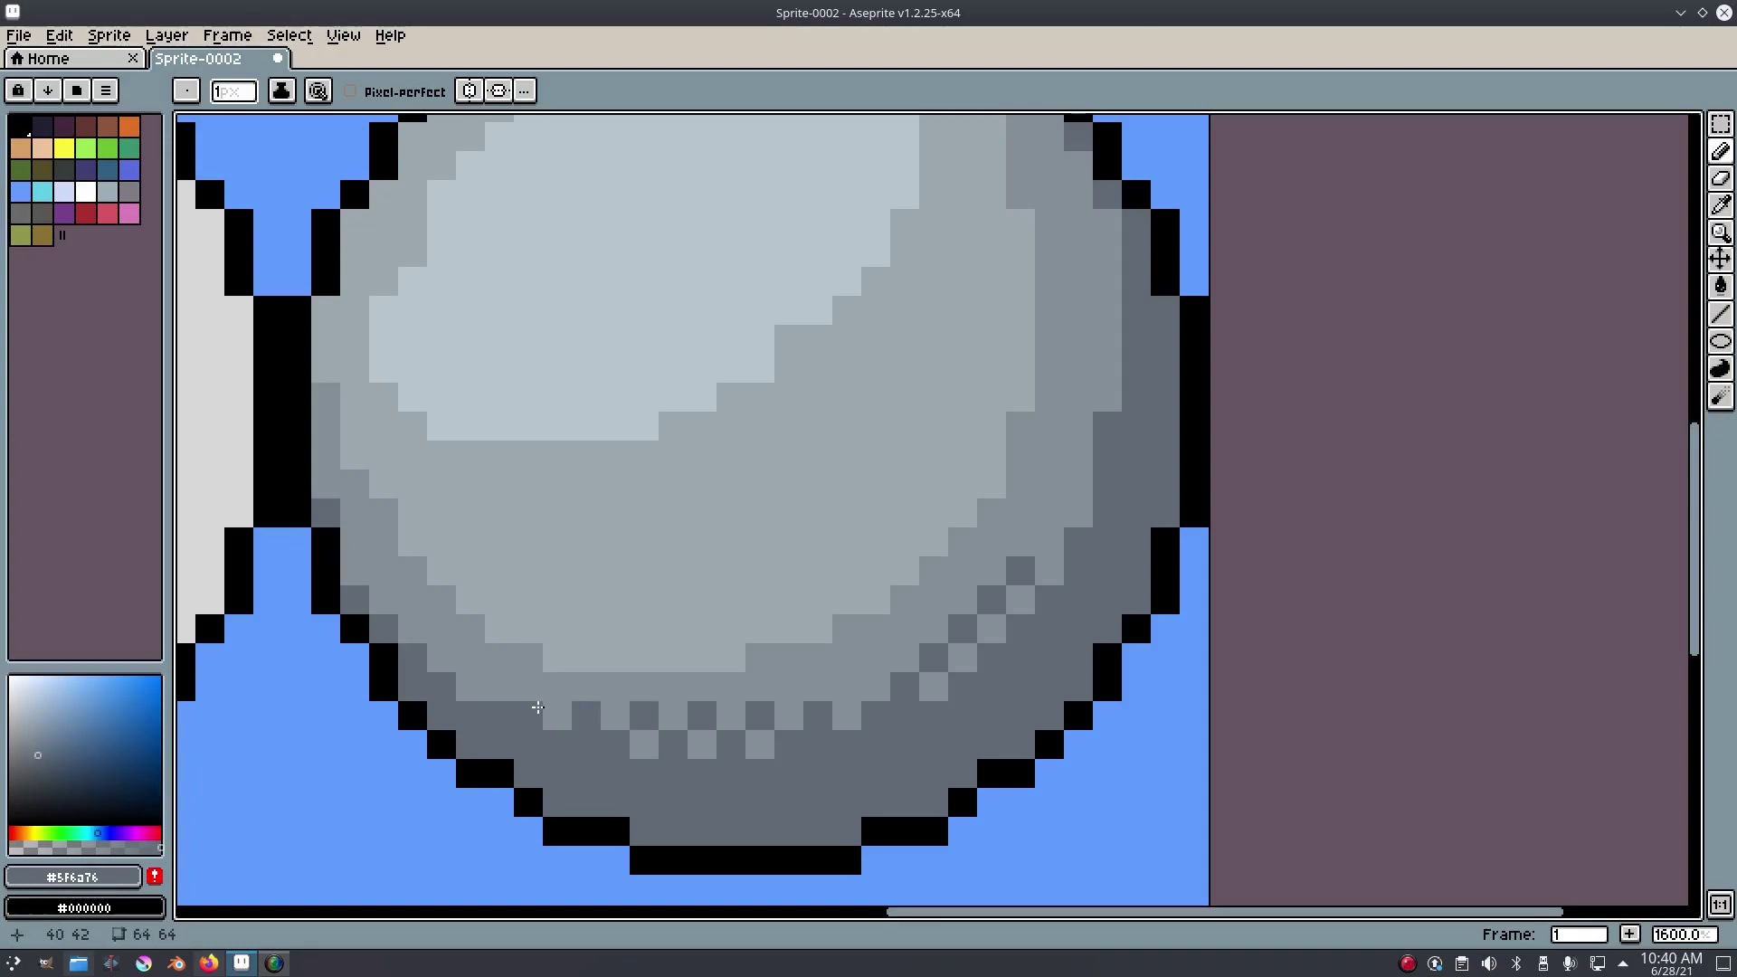
click(557, 685)
click(498, 684)
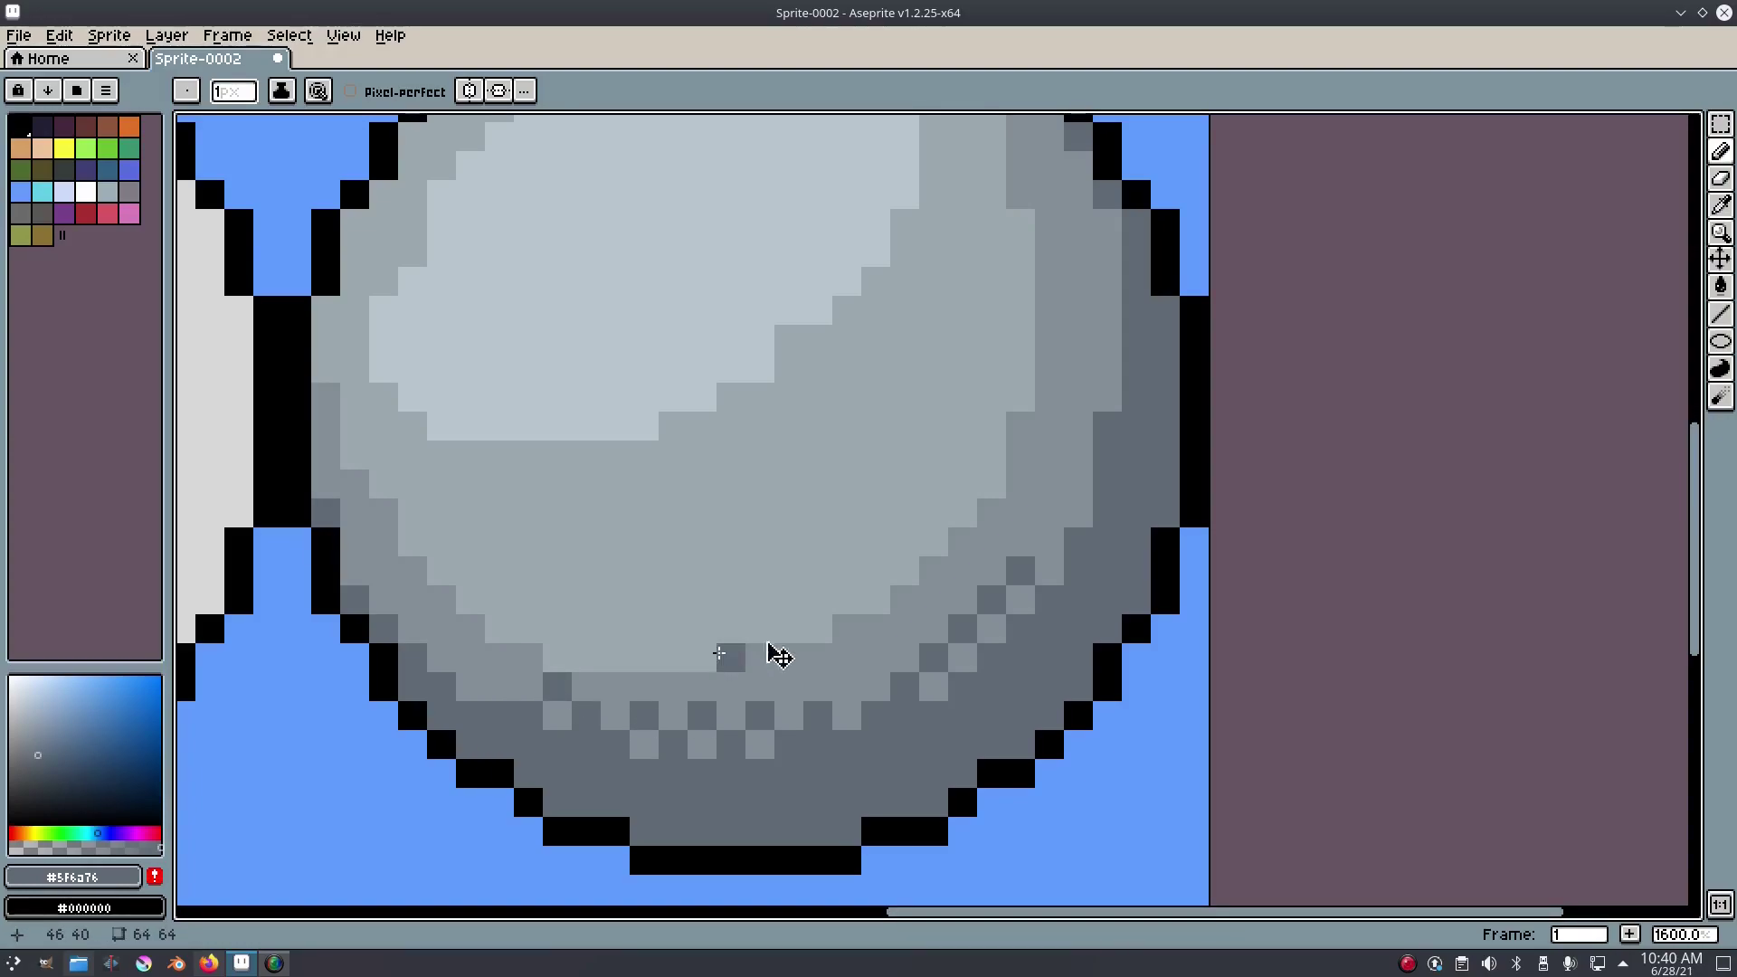
- Dither alternating dark shadow pixels up the right side of the circle, where the shadow meets the mid-tone band
scroll(1001, 648, down, 4)
scroll(930, 584, up, 3)
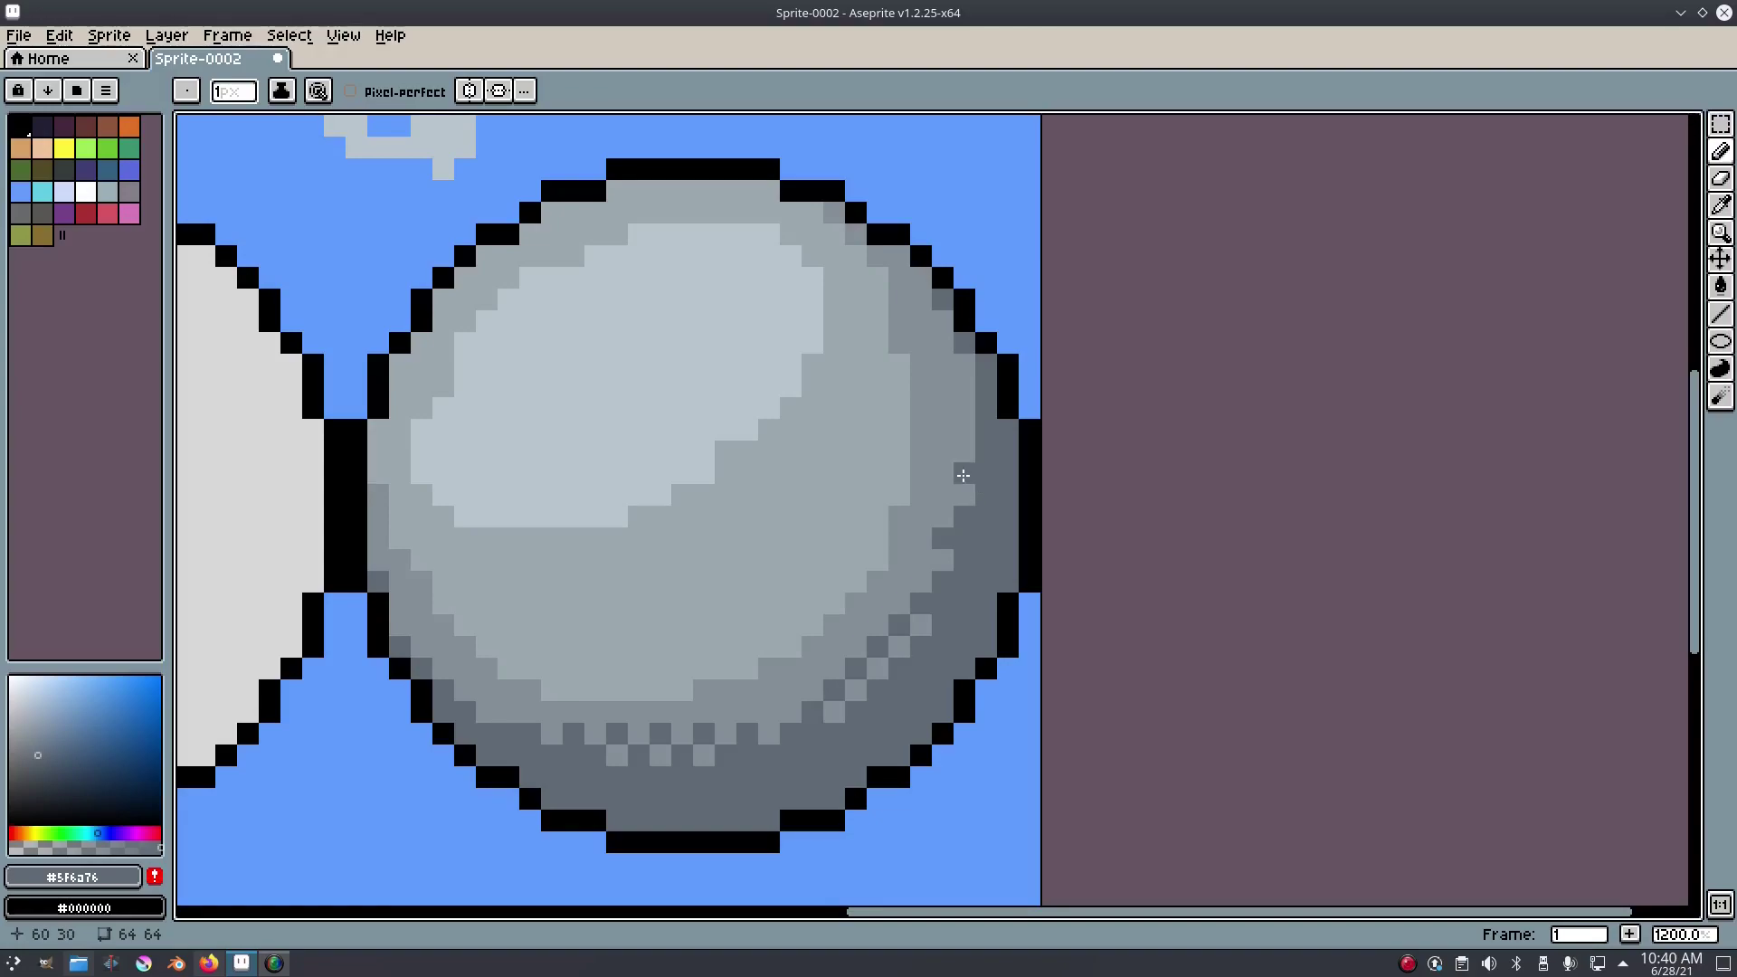
scroll(966, 377, down, 7)
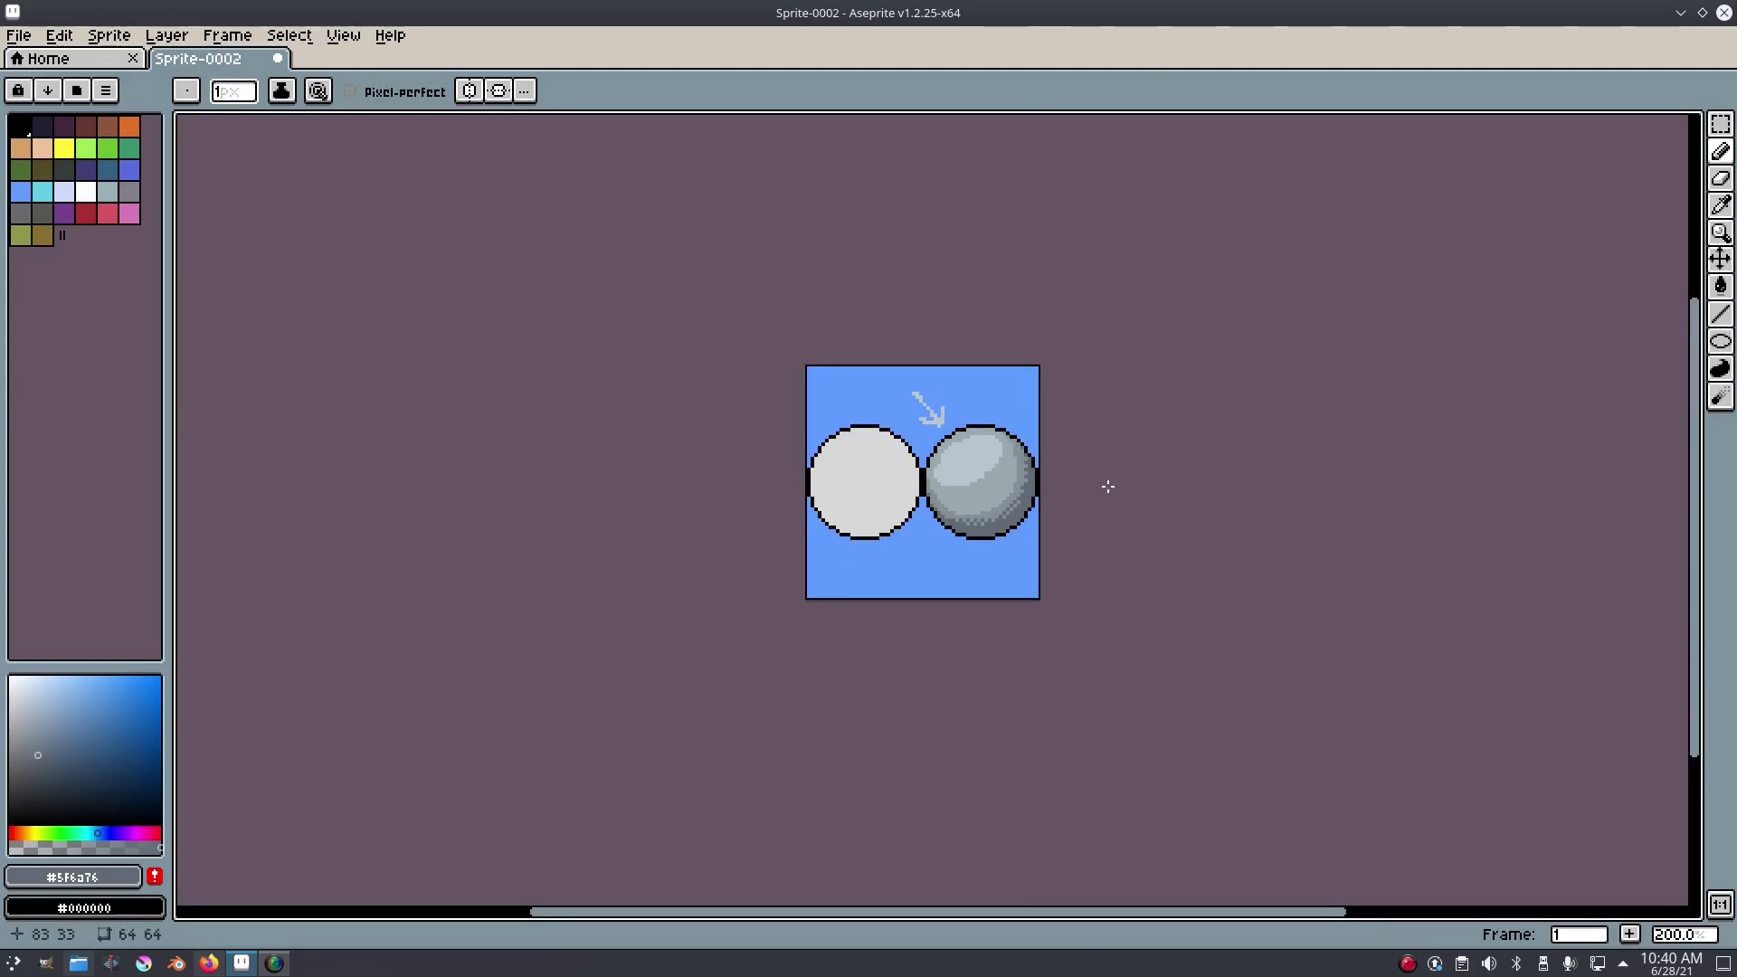
scroll(1089, 492, up, 5)
drag(1041, 497, 1049, 561)
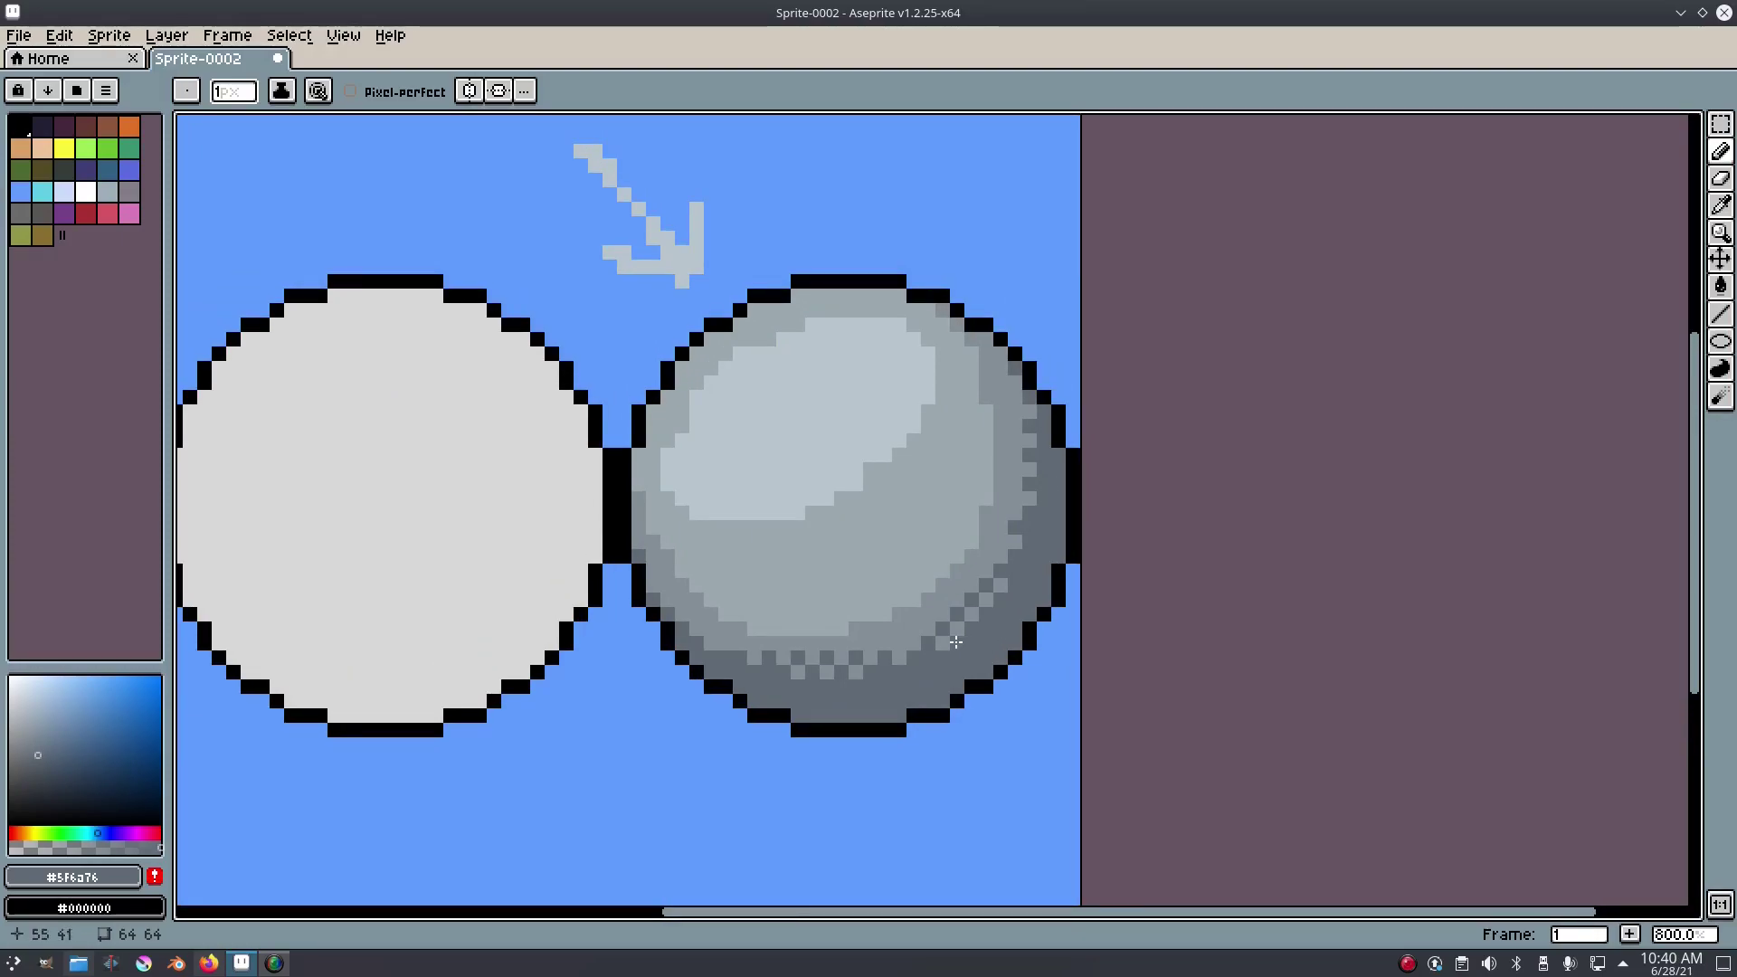
- Sample the mid-tone grey and dither alternating pixels into the base grey along the mid-tone band's right-hand inner edge
scroll(955, 641, up, 2)
key(i)
click(1065, 484)
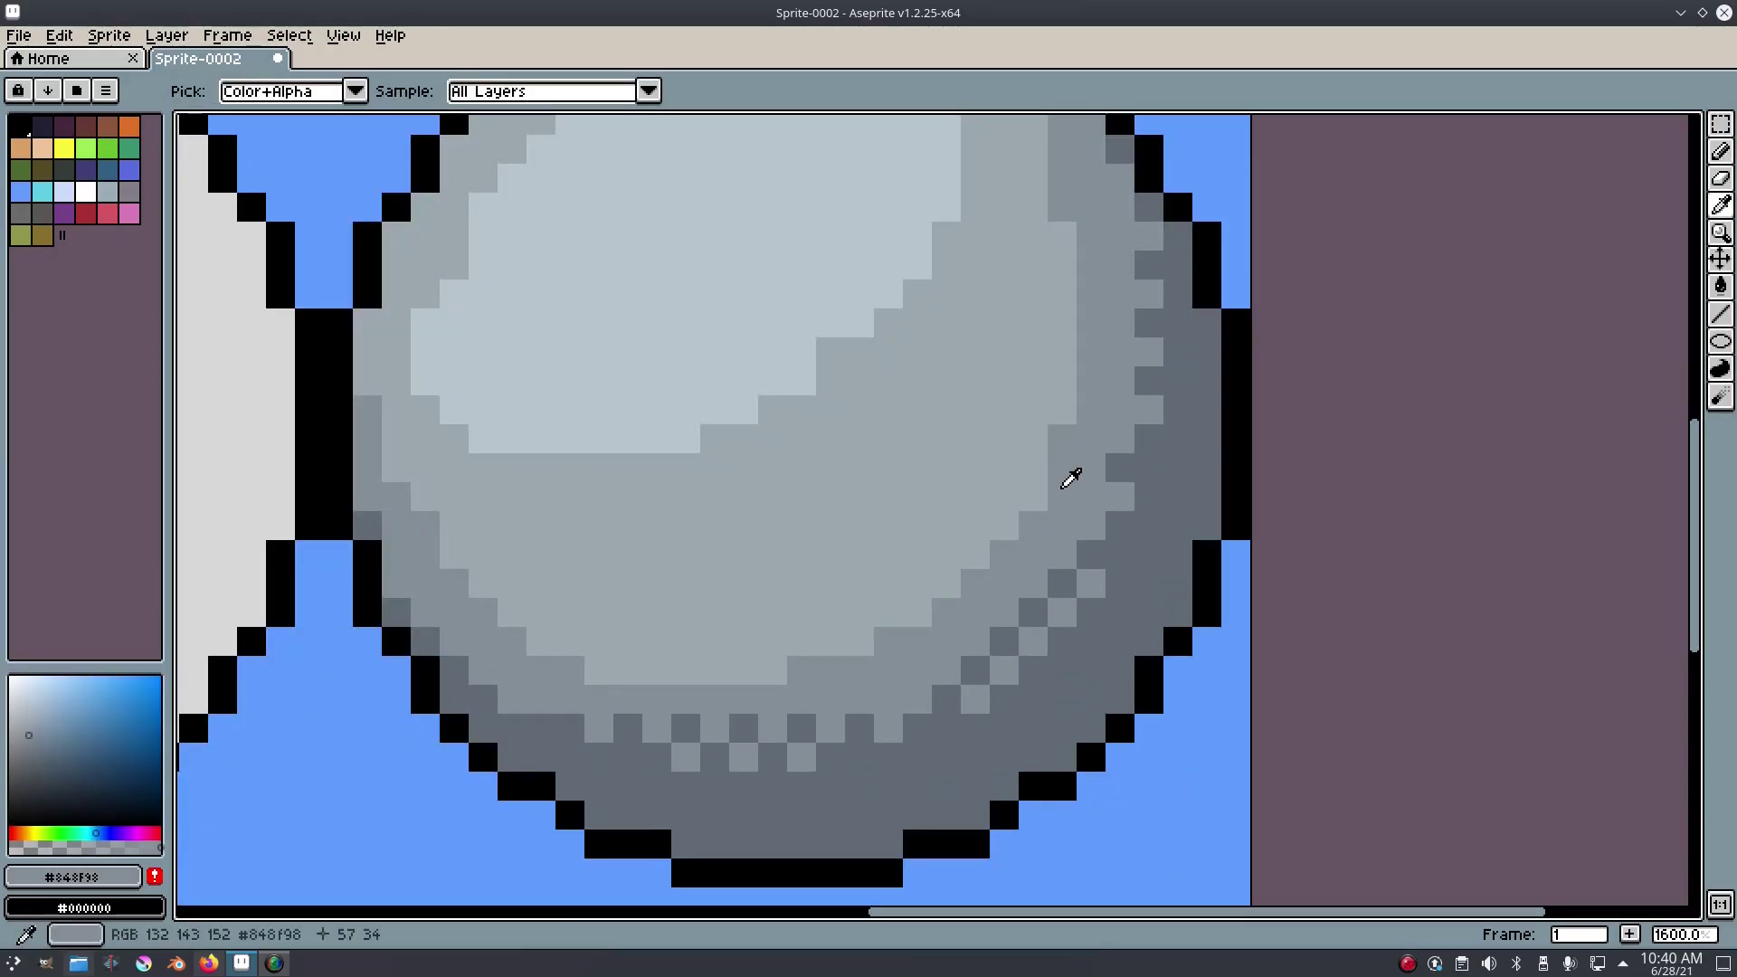
drag(1071, 480, 1099, 577)
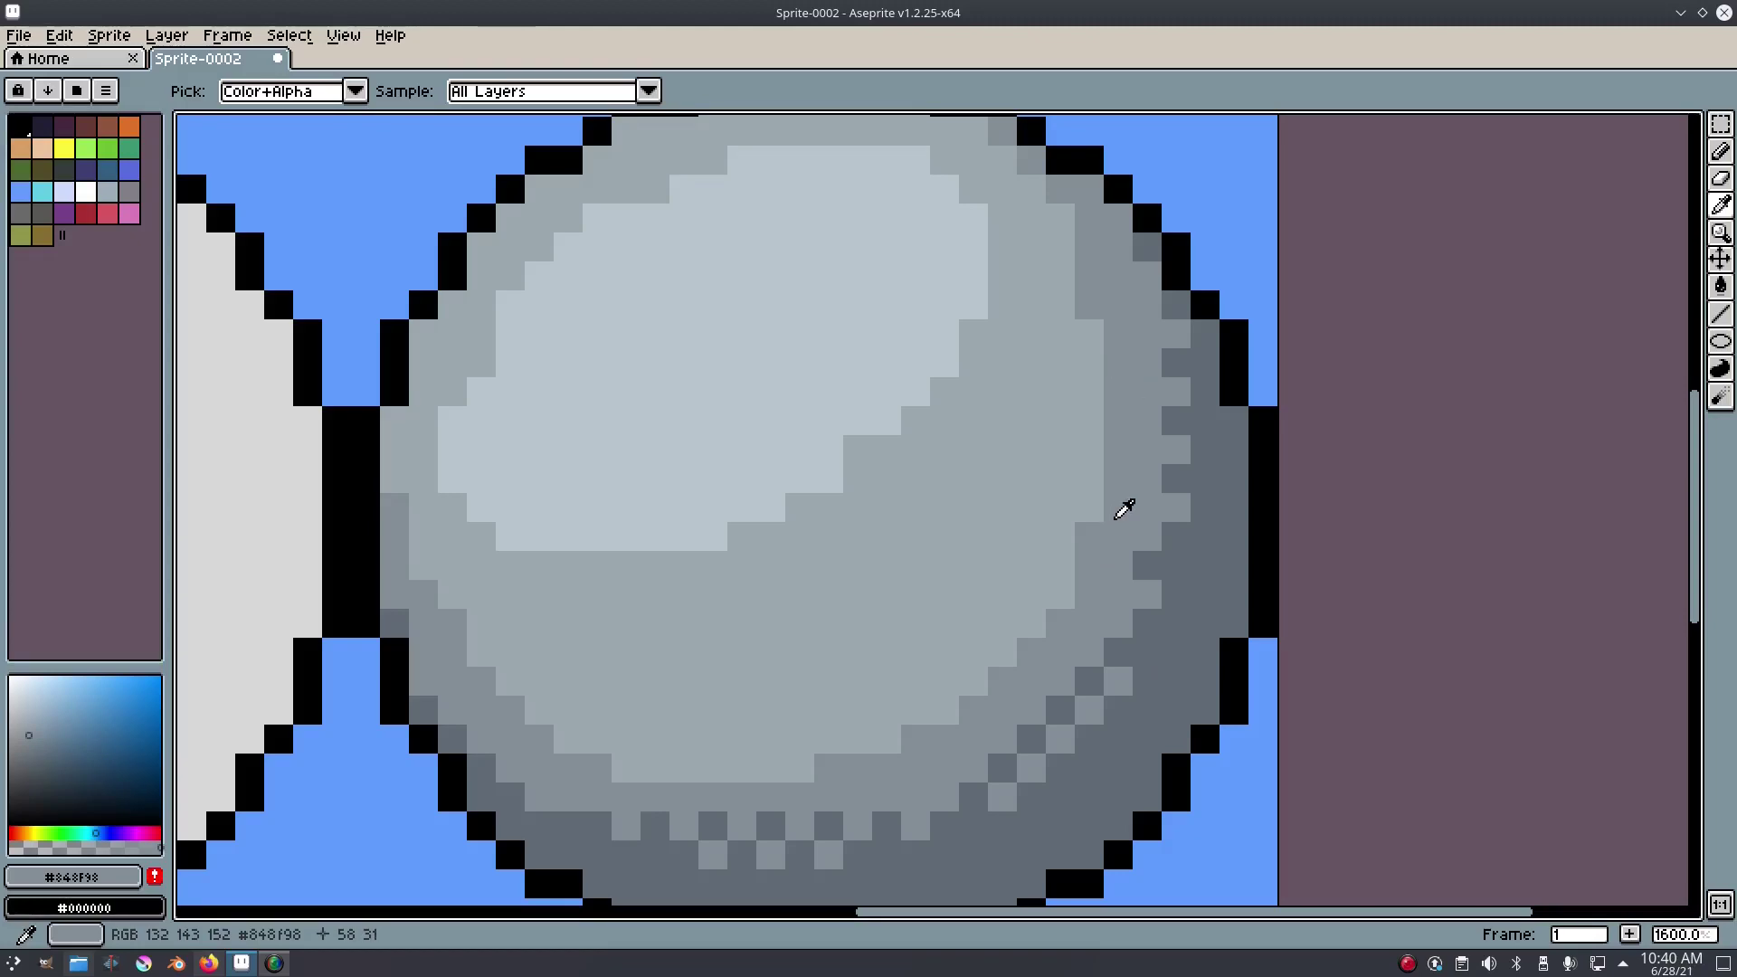
key(b)
drag(1050, 582, 1055, 570)
click(1091, 489)
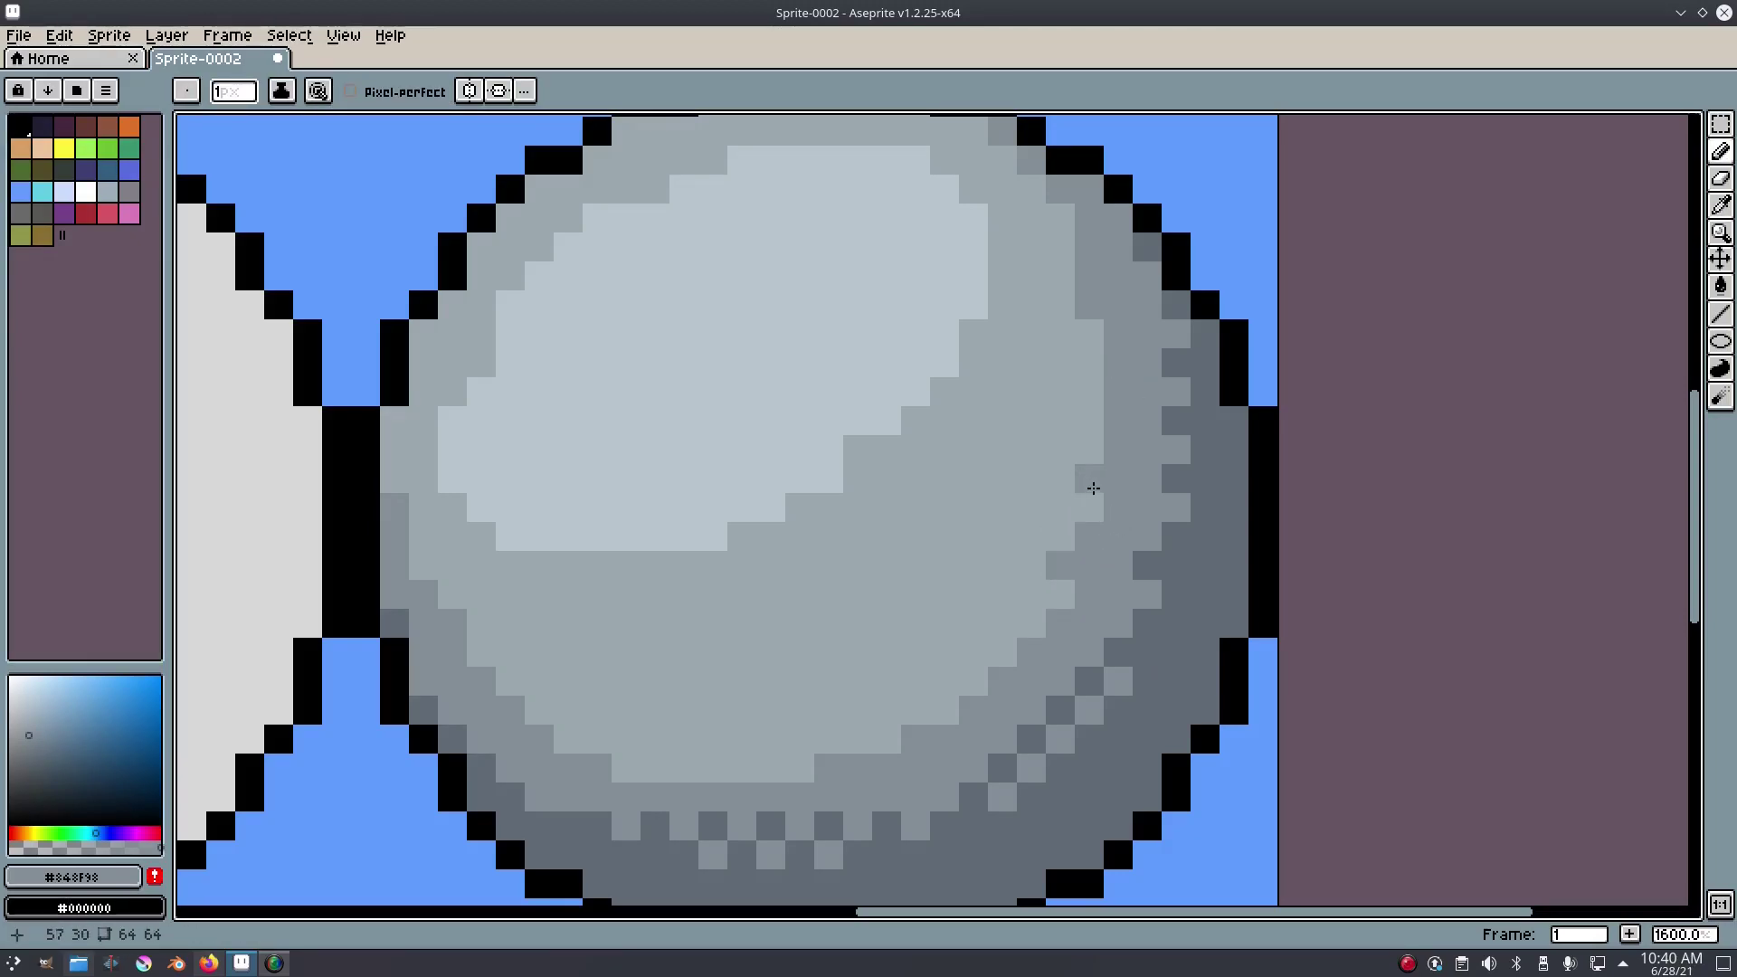
click(1097, 513)
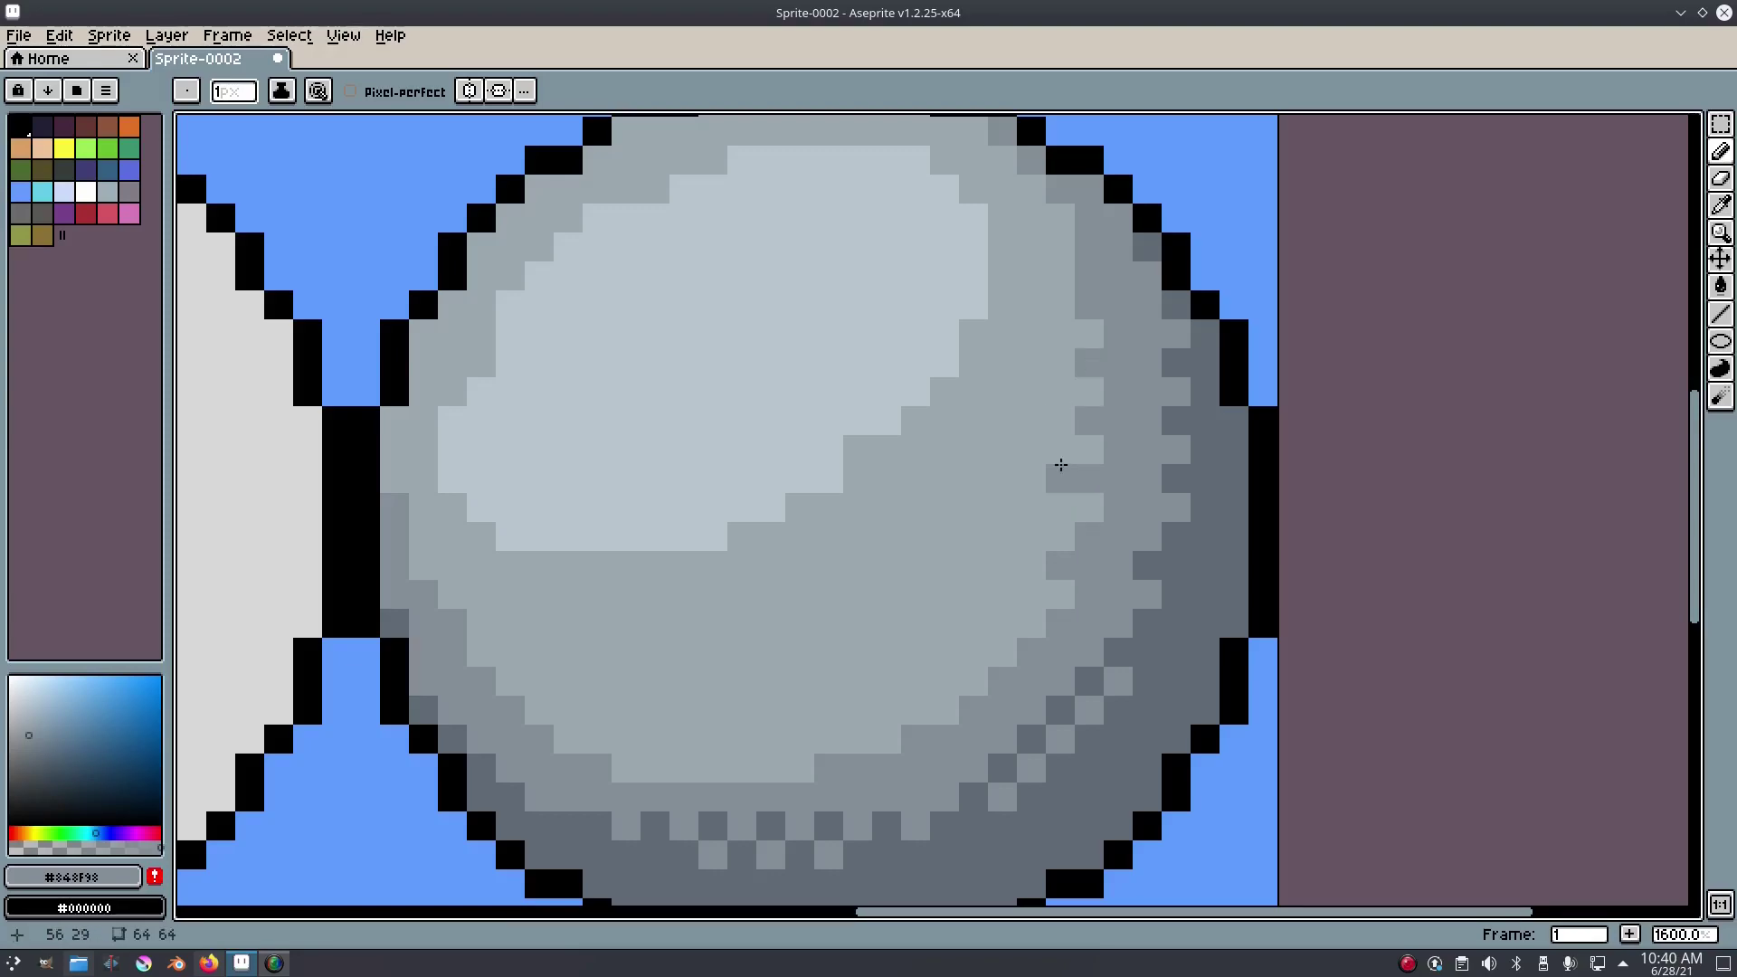
- Dither mid-tone pixels diagonally along the band's lower-right inner edge, and undo the last pixels placed
click(1031, 593)
click(999, 622)
click(971, 649)
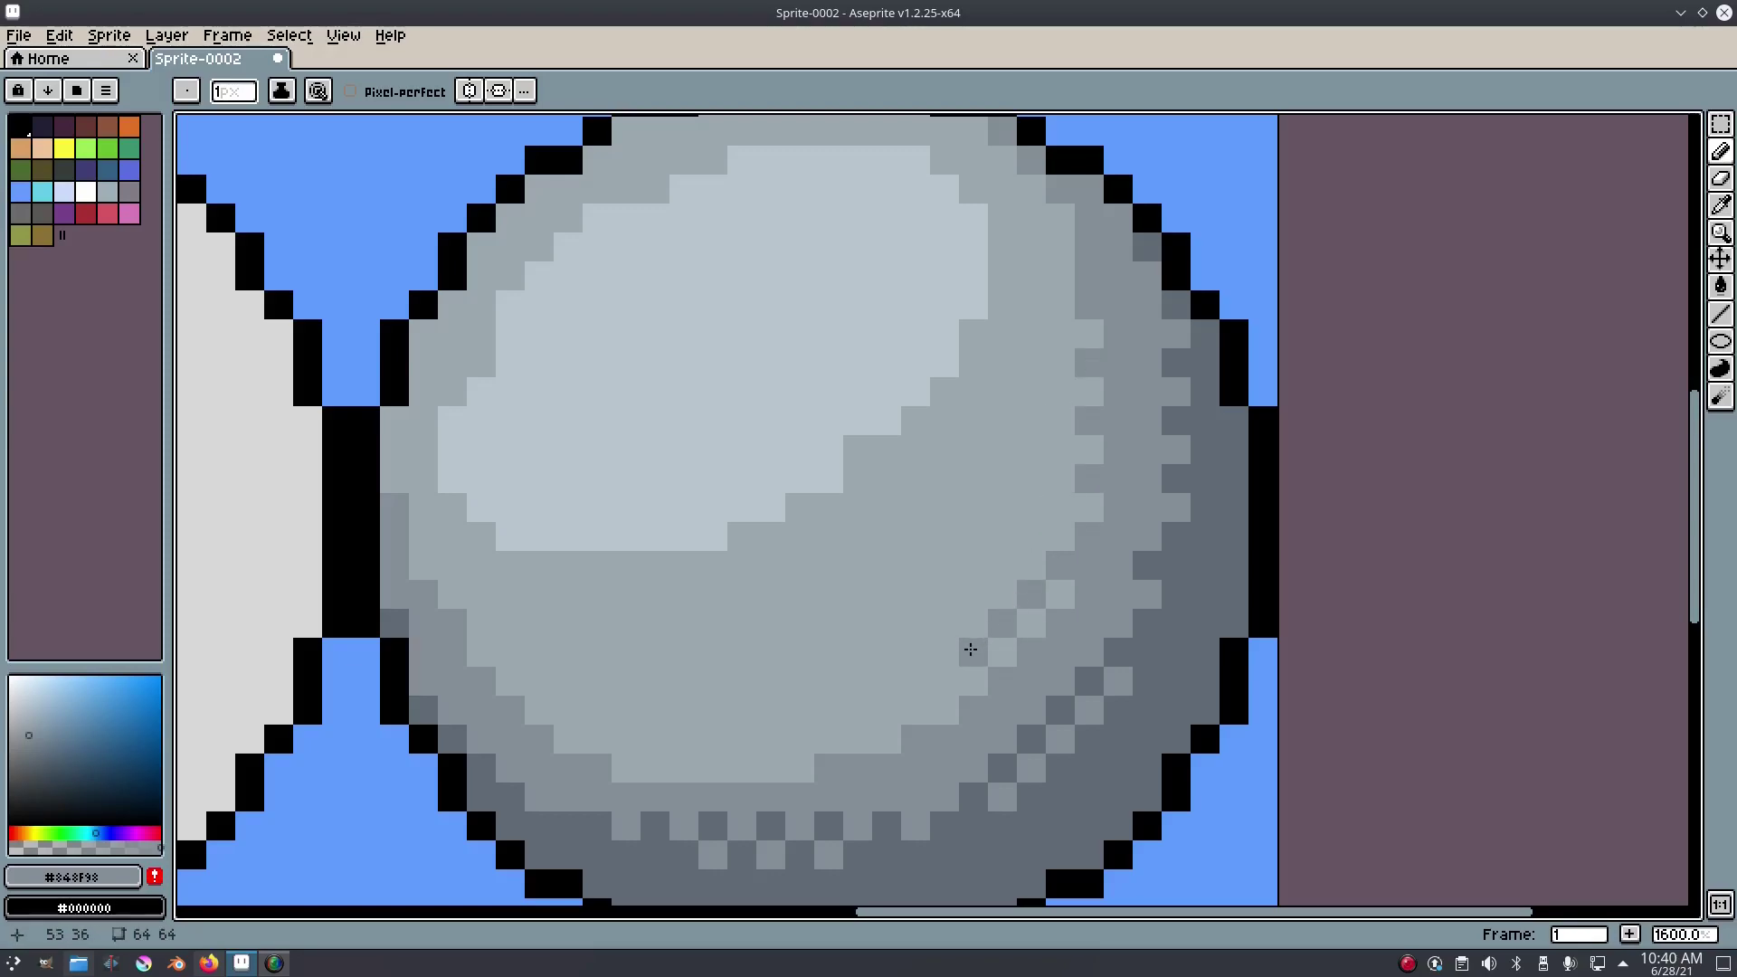
click(915, 709)
click(885, 739)
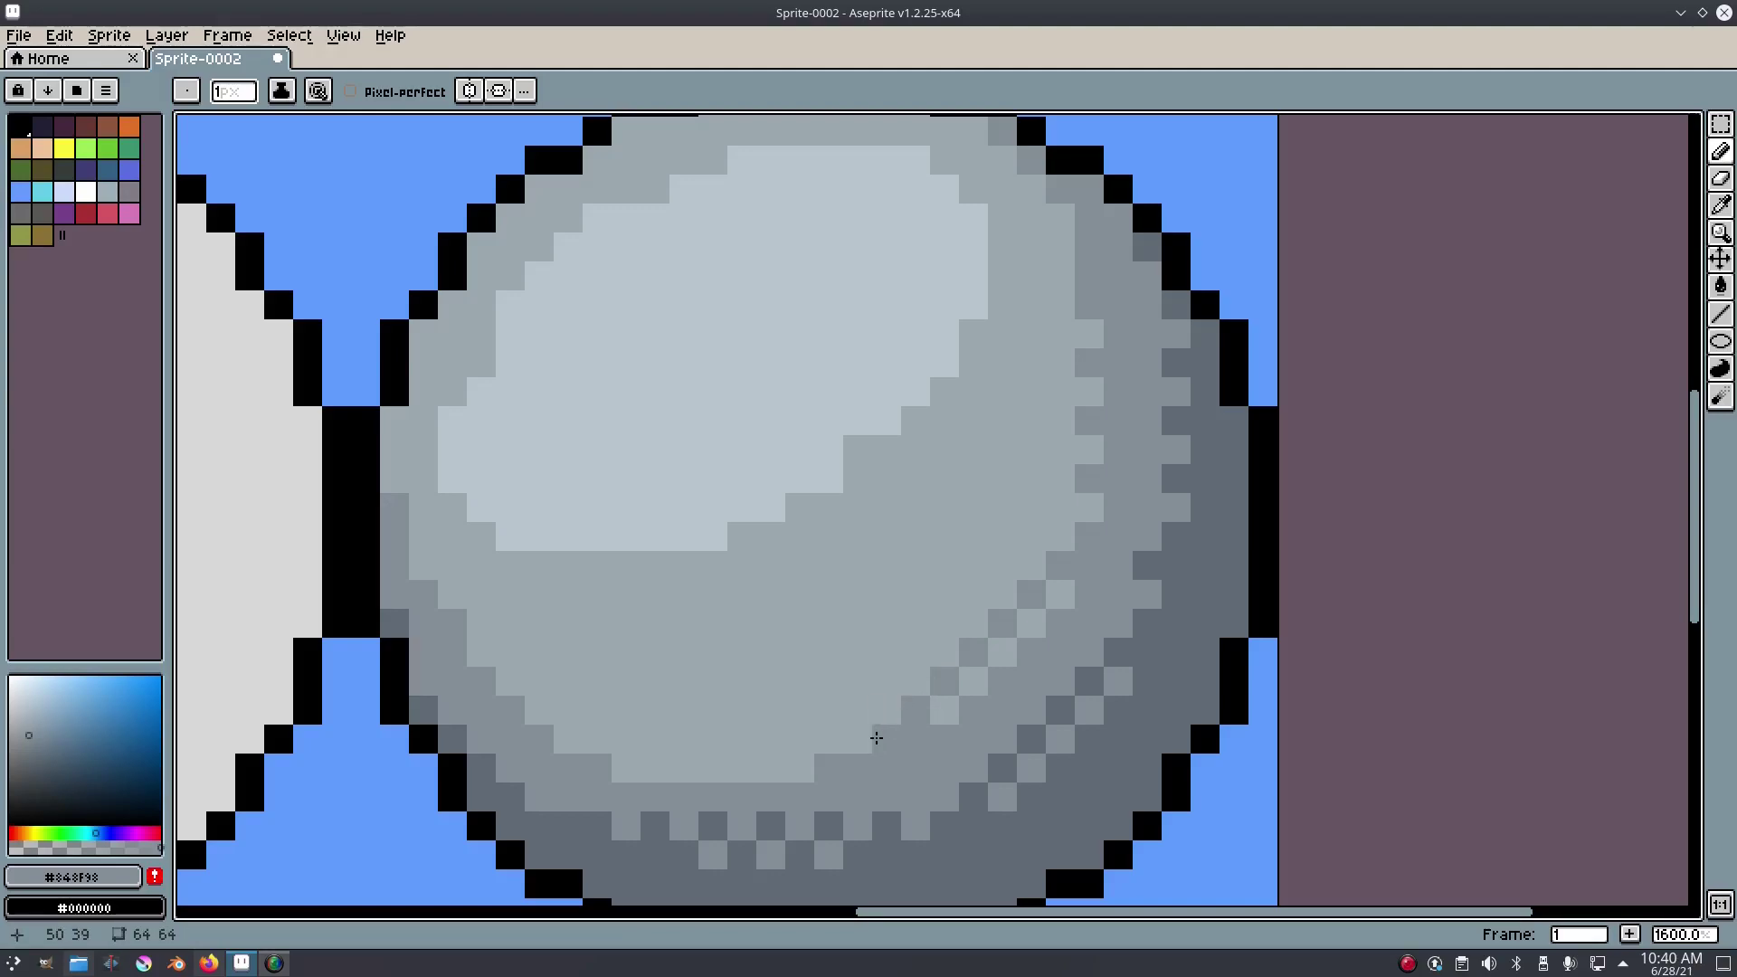
key(ctrl+z)
key(ctrl+z)
- Dither alternating mid-tone pixels into the base grey along the bottom inner edge of the mid-tone band
drag(886, 739, 842, 742)
click(800, 767)
click(742, 767)
click(684, 767)
click(626, 767)
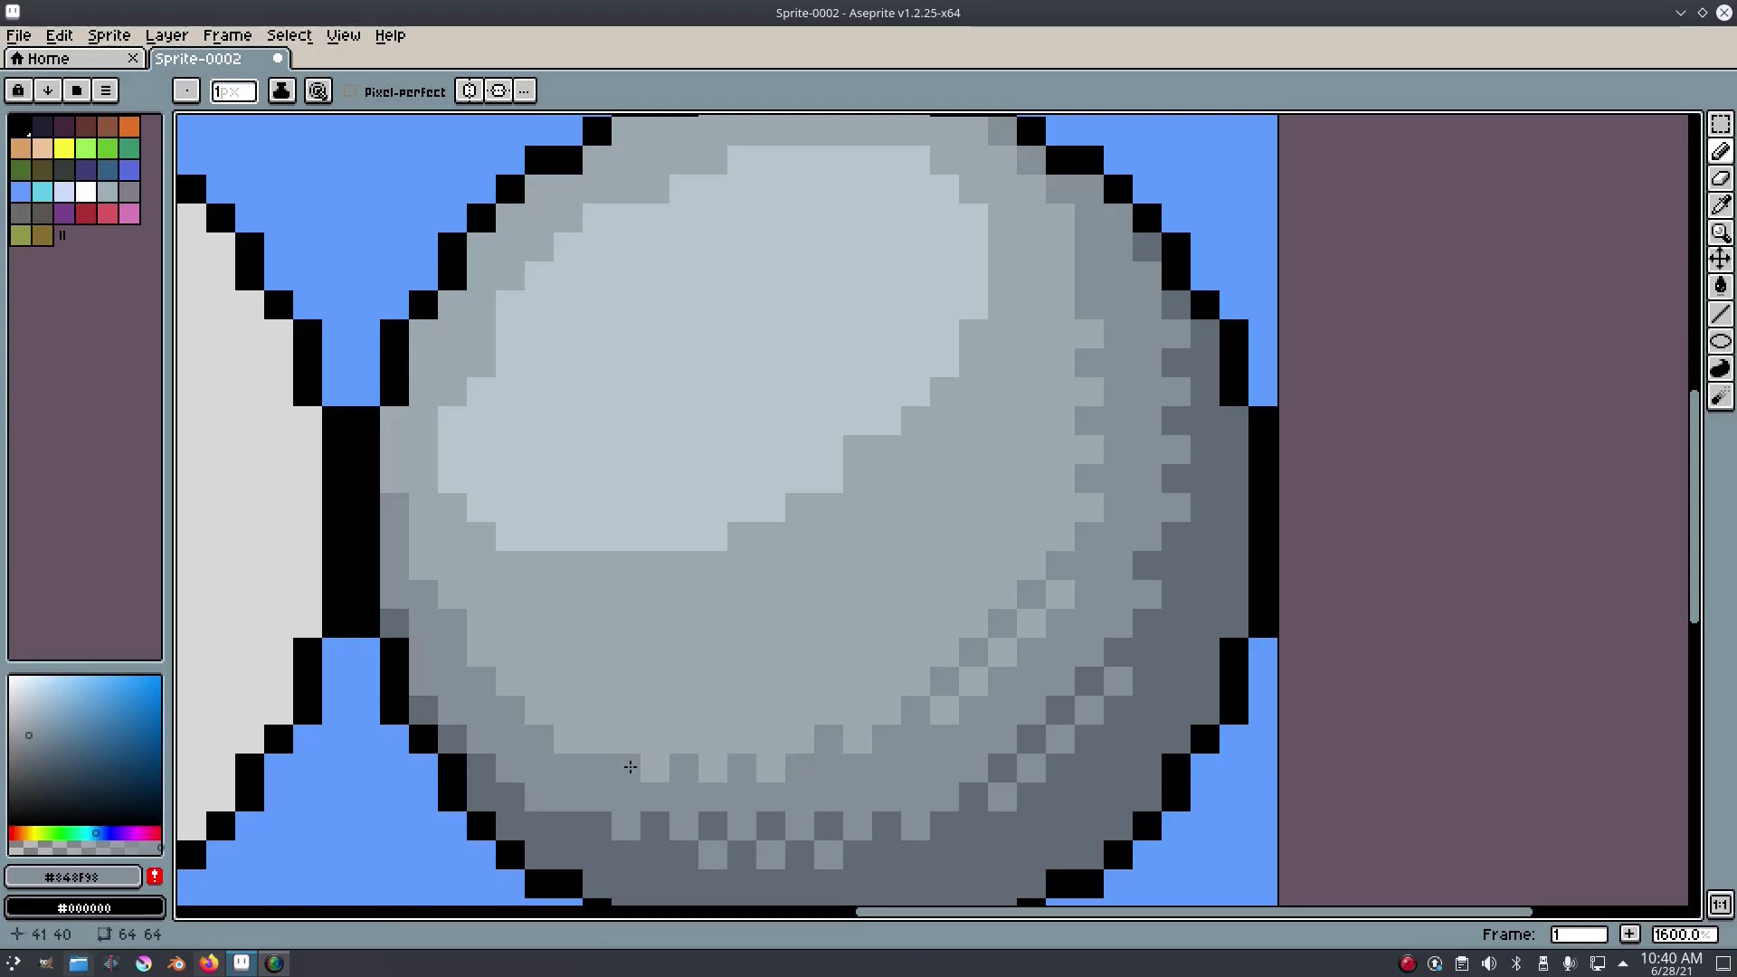
- Dither mid-tone pixels diagonally along the lower-left inner edge of the mid-tone band, and undo the last pixel placed
click(561, 709)
click(540, 680)
click(510, 651)
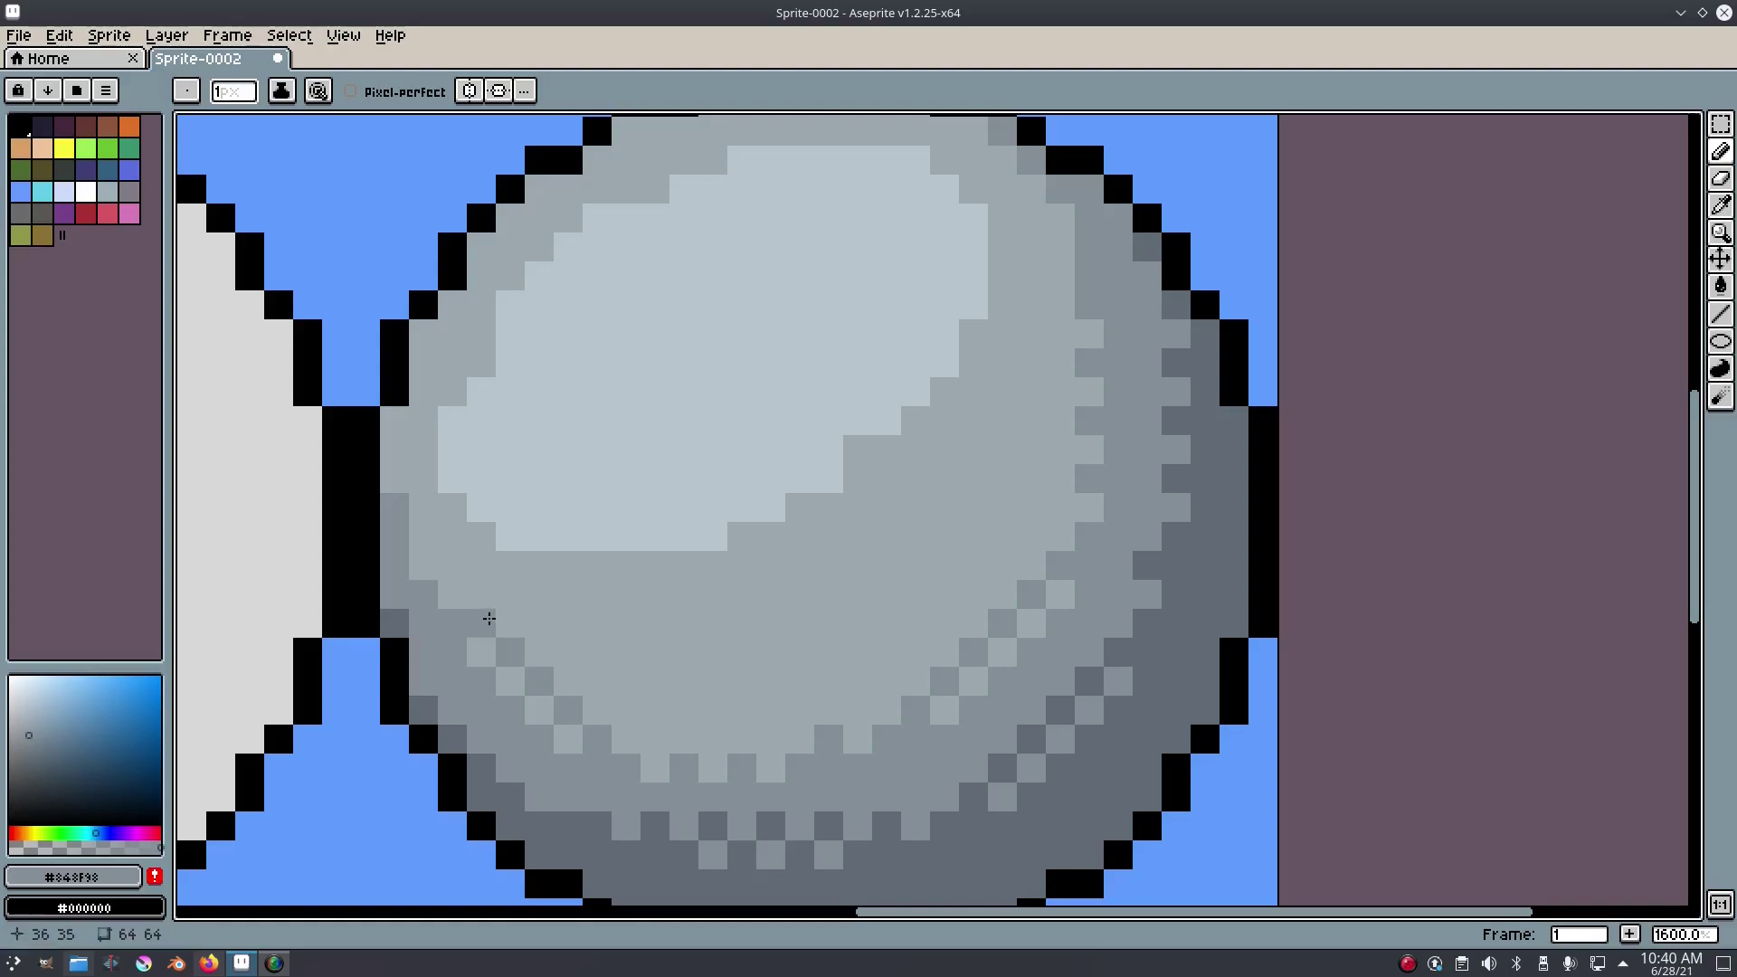
click(450, 570)
click(423, 561)
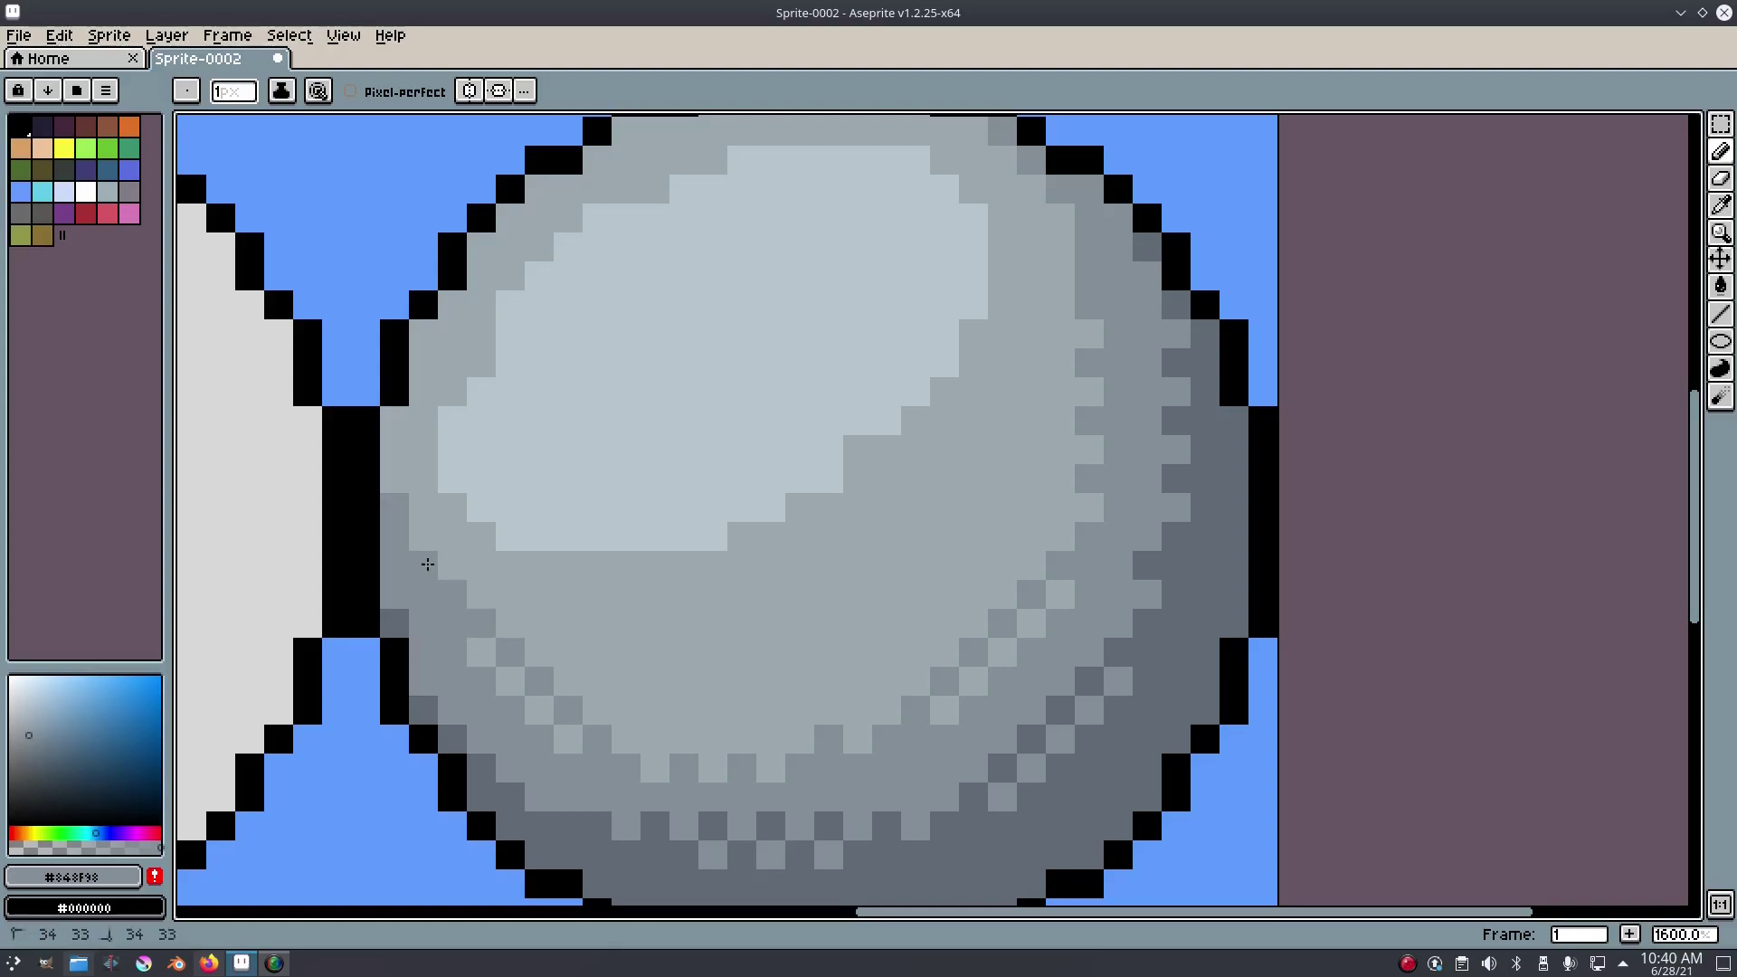
scroll(886, 662, down, 7)
scroll(858, 662, up, 6)
key(ctrl+z)
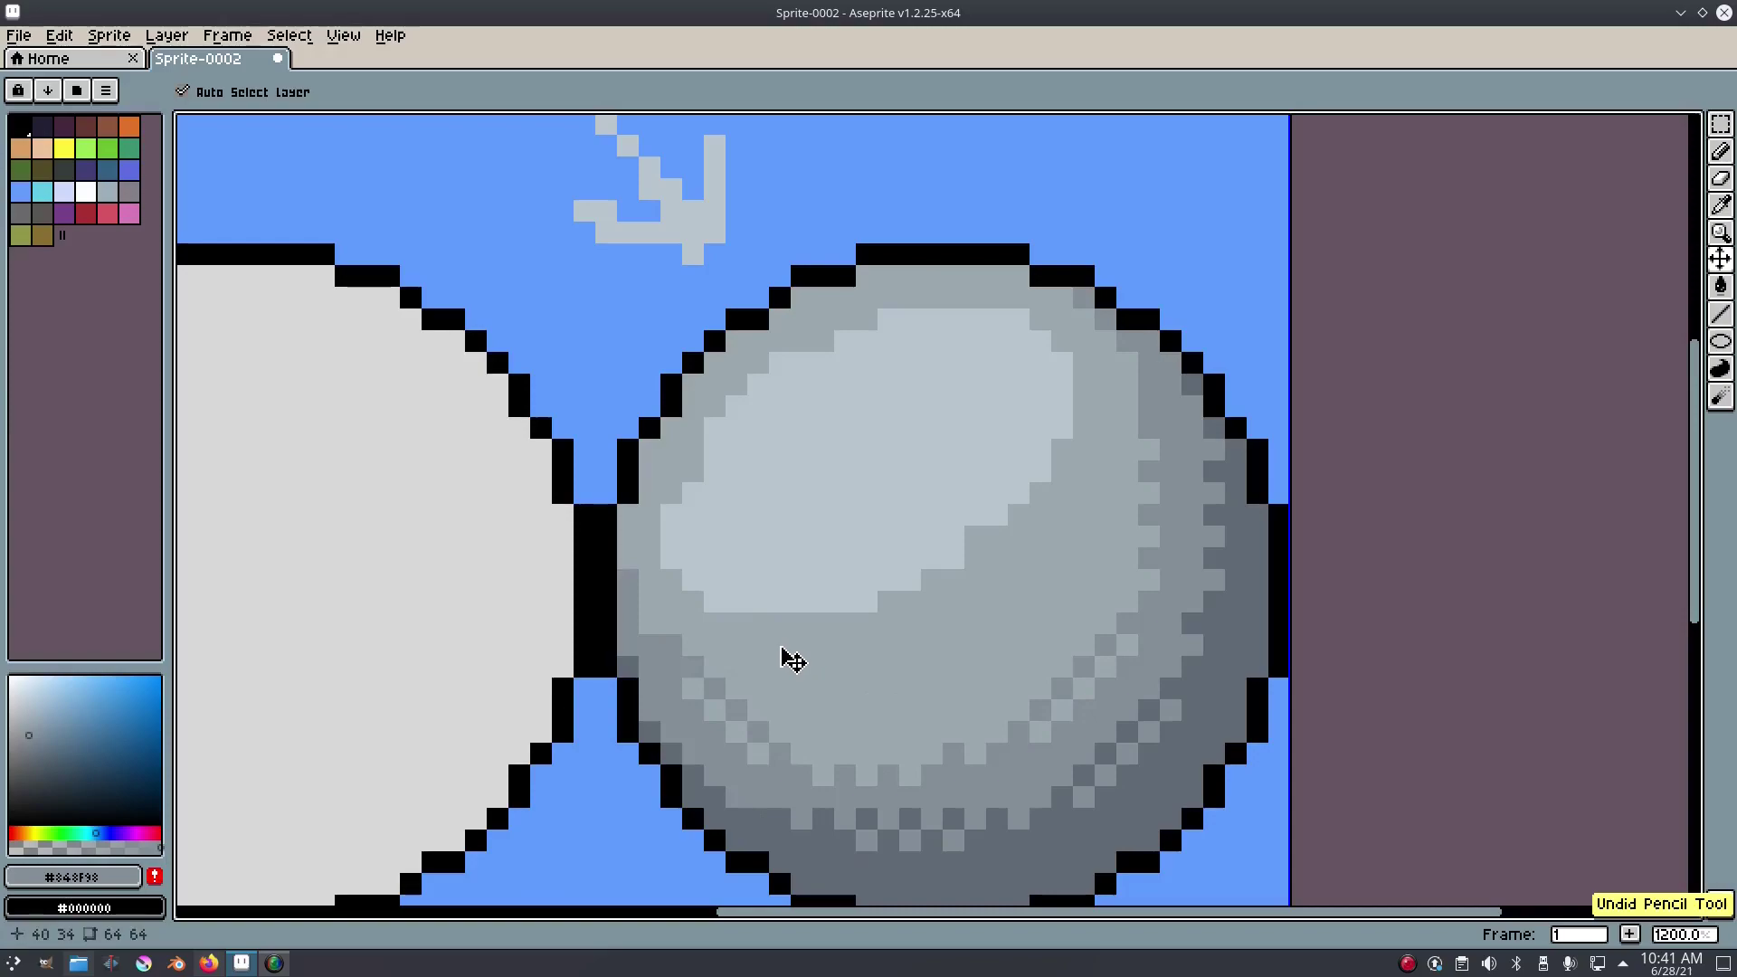
- Sample the base grey and the mid-tone grey to extend the checkered dithering at the upper end of the band's lower-left edge
scroll(667, 664, up, 1)
click(692, 694)
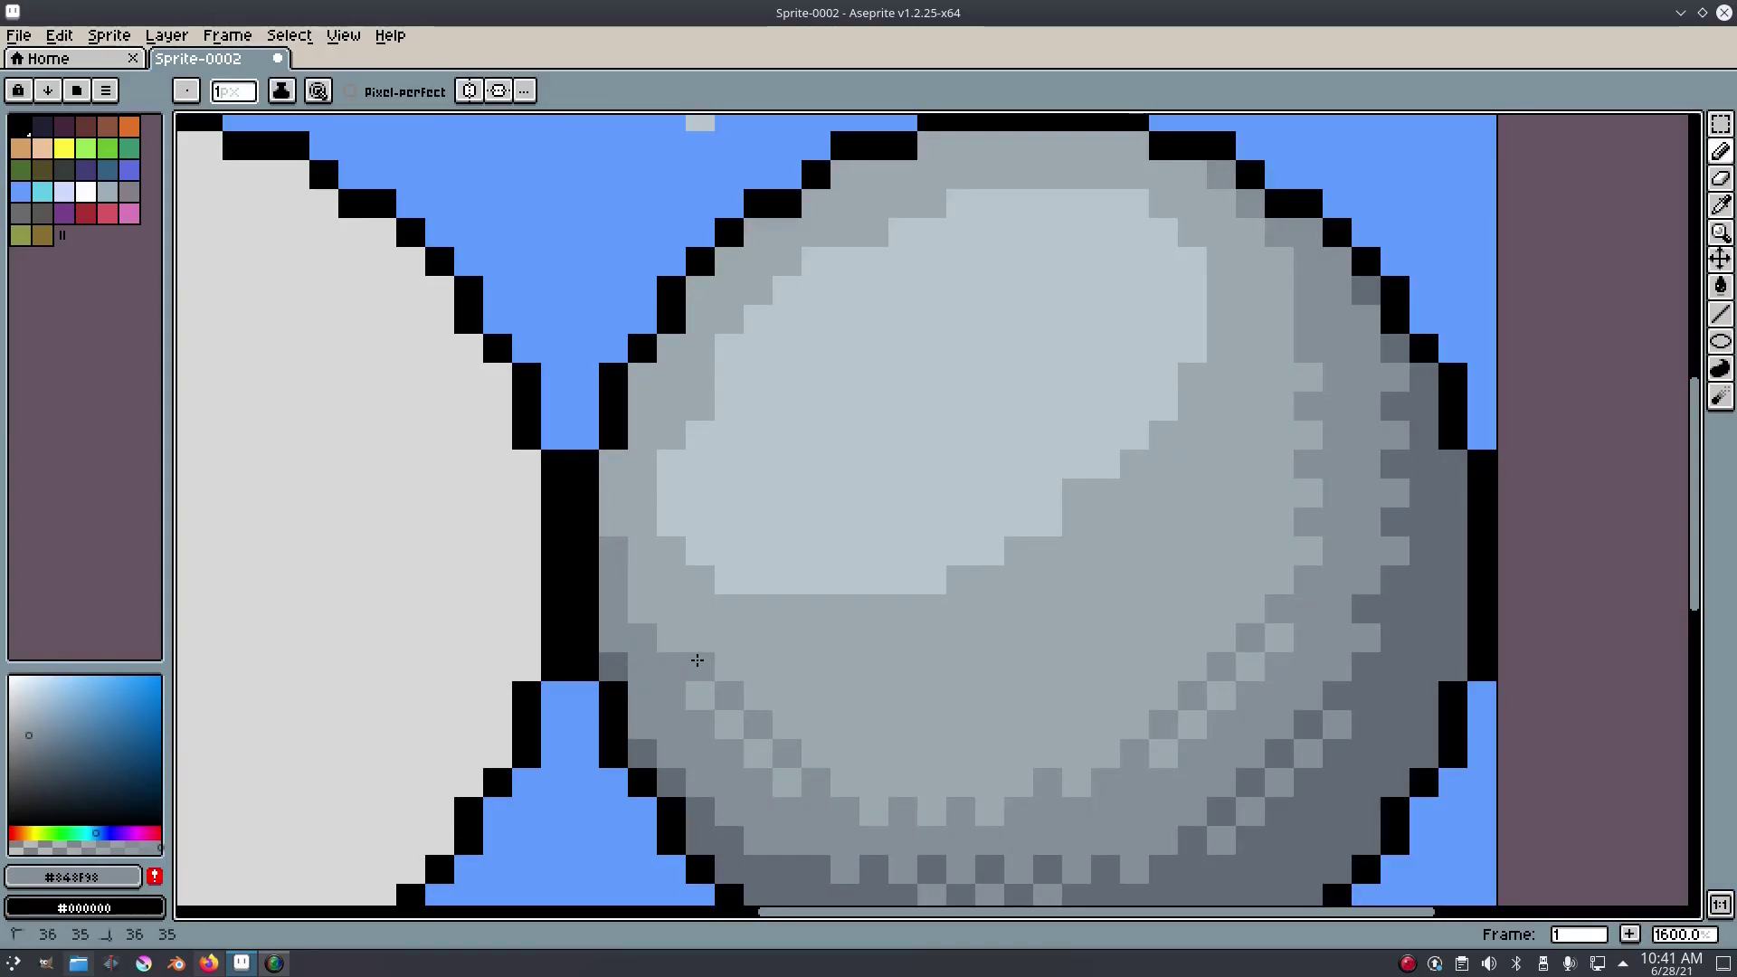
alt+click(698, 662)
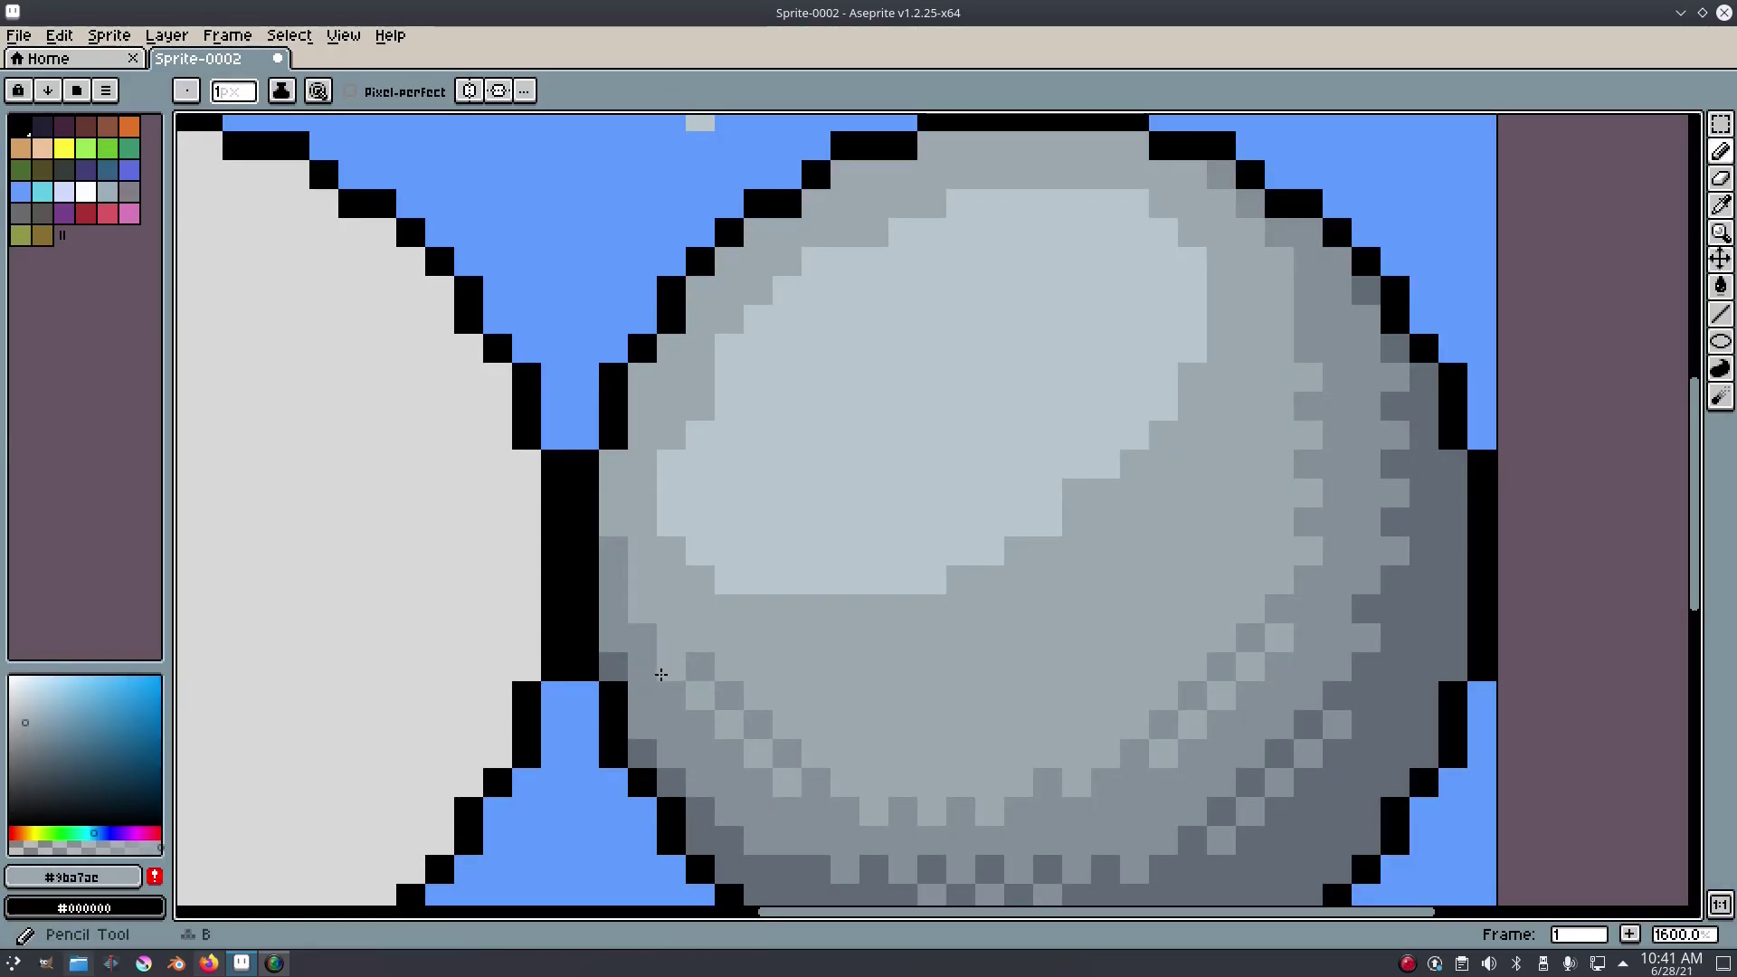
alt+click(666, 633)
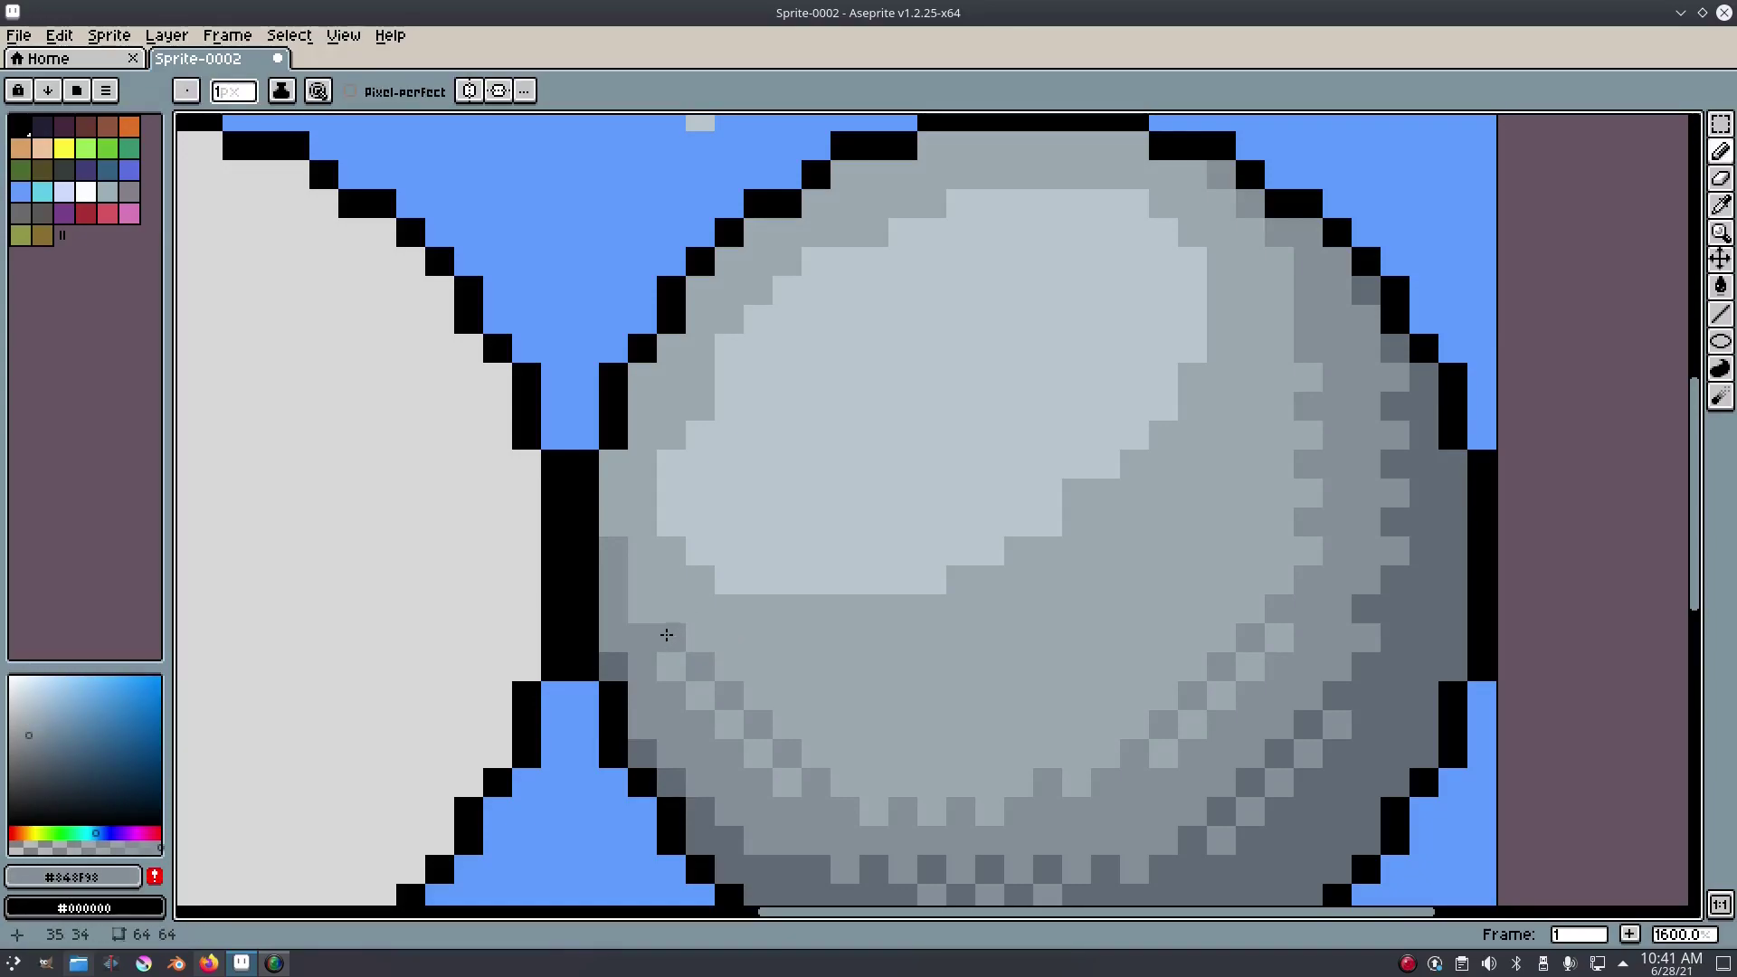
scroll(857, 629, down, 7)
- Add alternating mid-tone pixels along the band's bottom inner edge and clean up a stray one with the sampled base grey #9ba7ae
scroll(892, 640, up, 6)
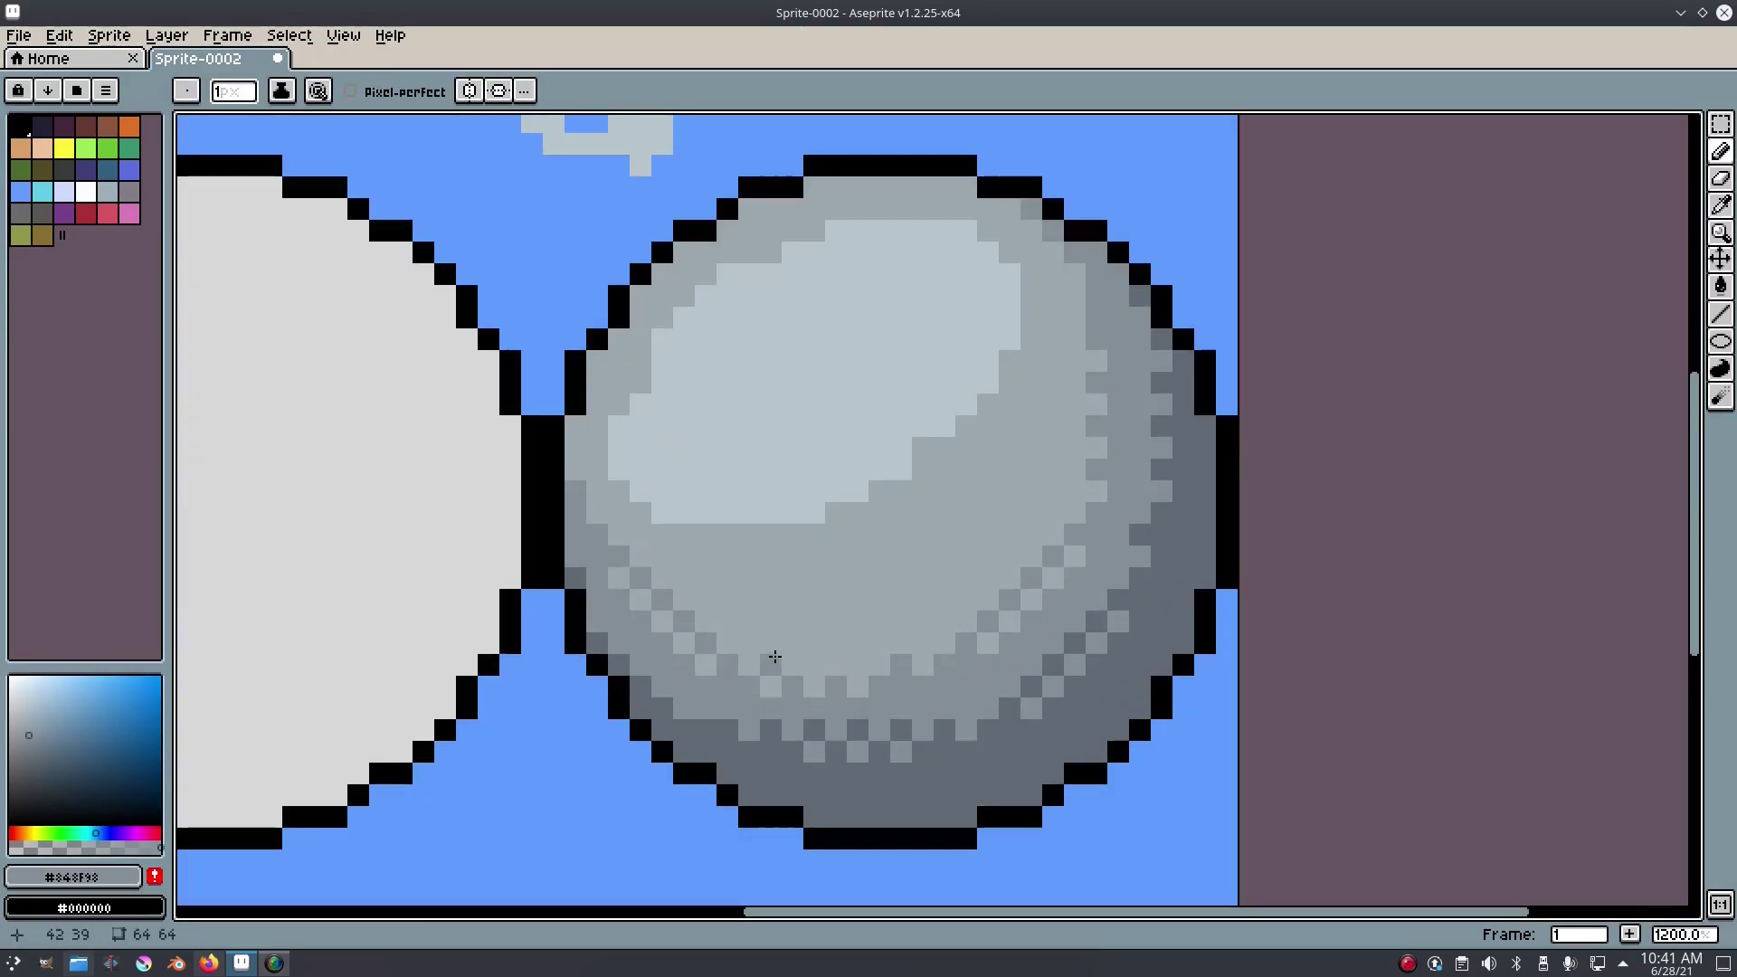
scroll(819, 667, down, 8)
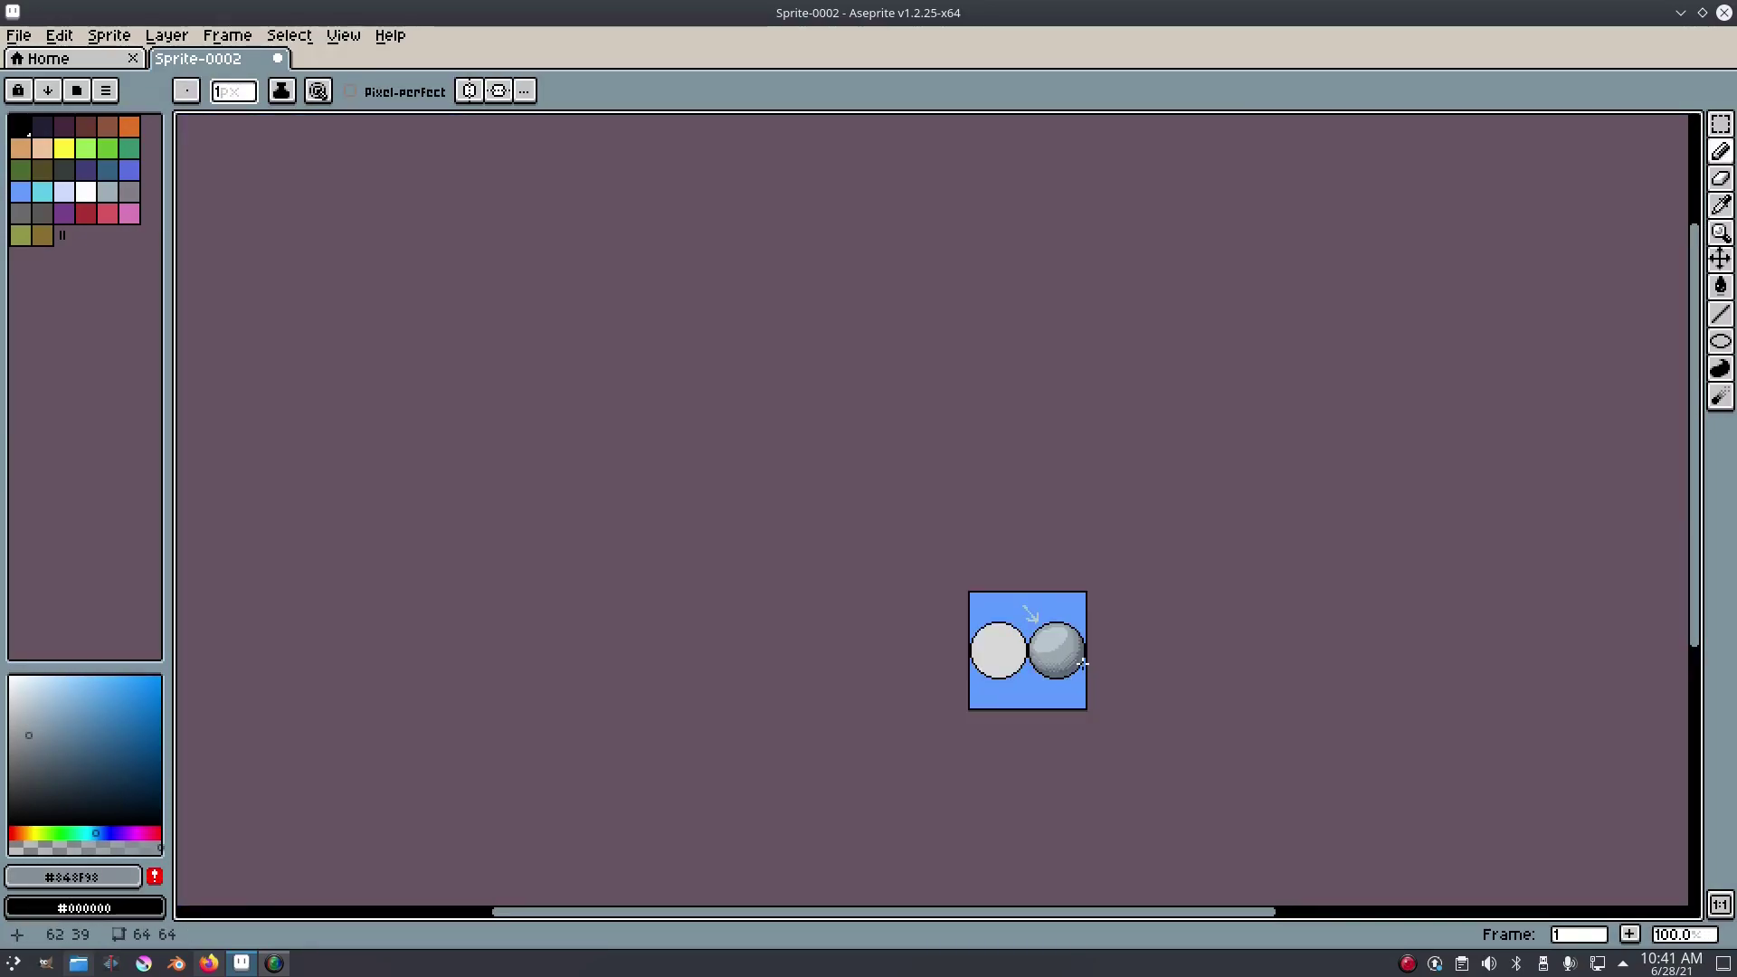
scroll(1086, 656, up, 7)
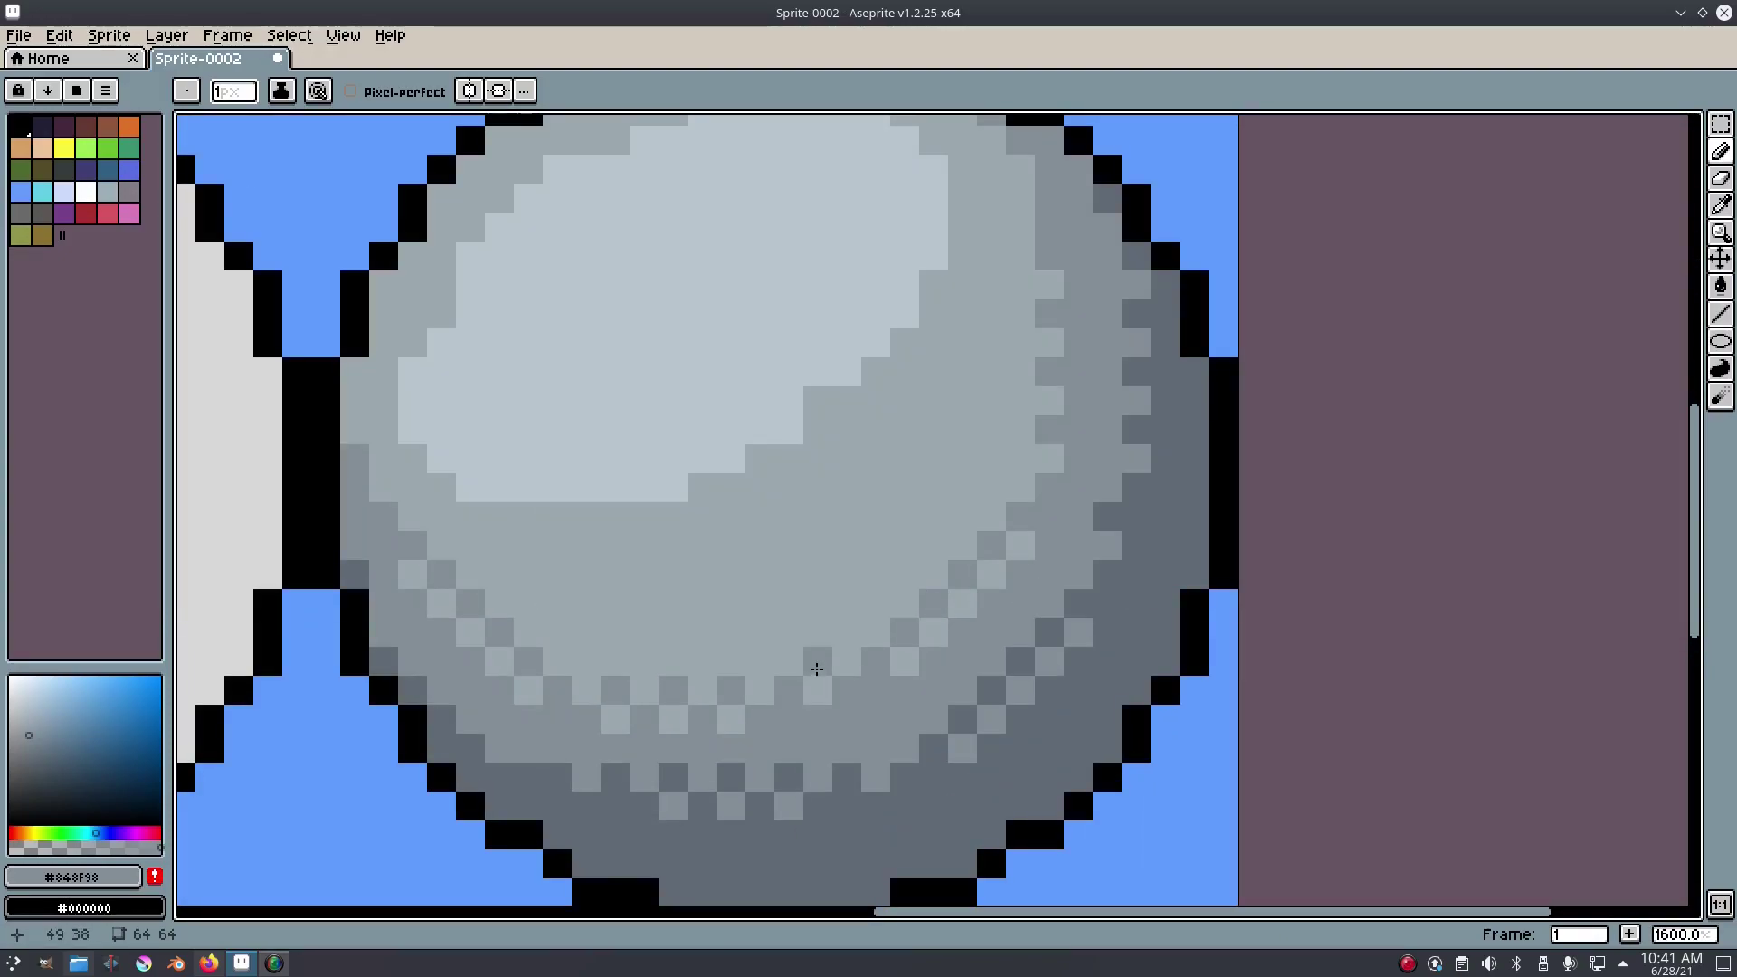
scroll(1036, 680, down, 5)
scroll(1090, 678, down, 2)
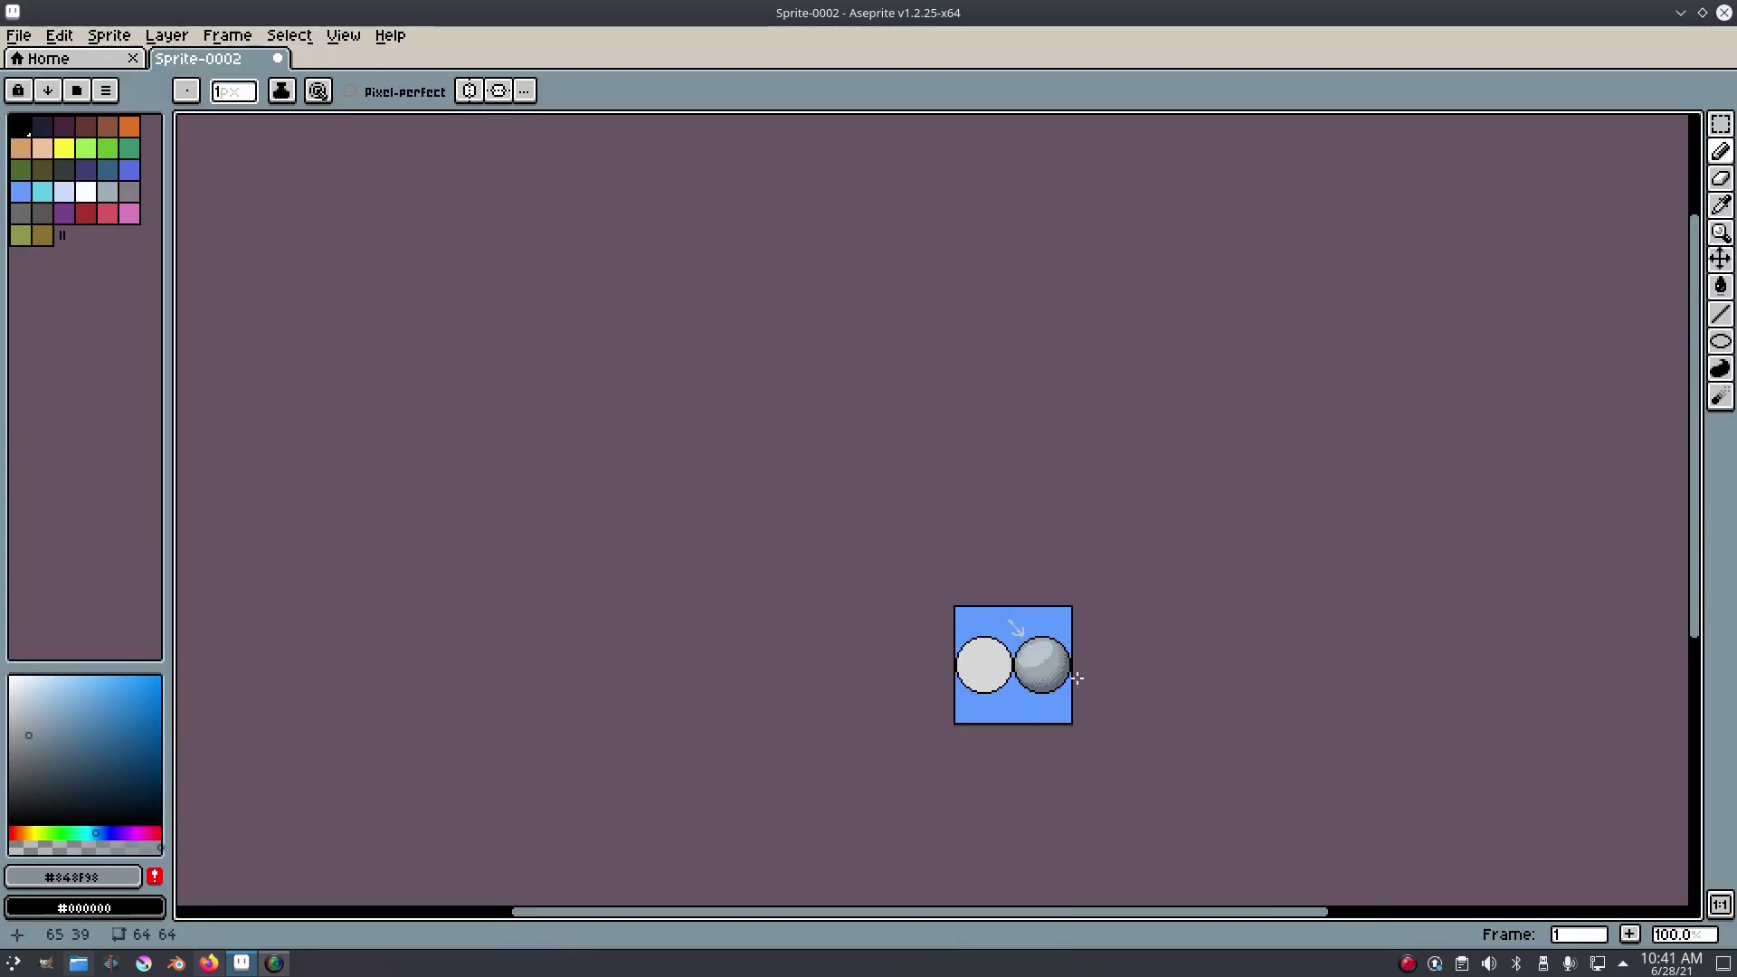
scroll(1076, 678, up, 9)
key(i)
click(796, 641)
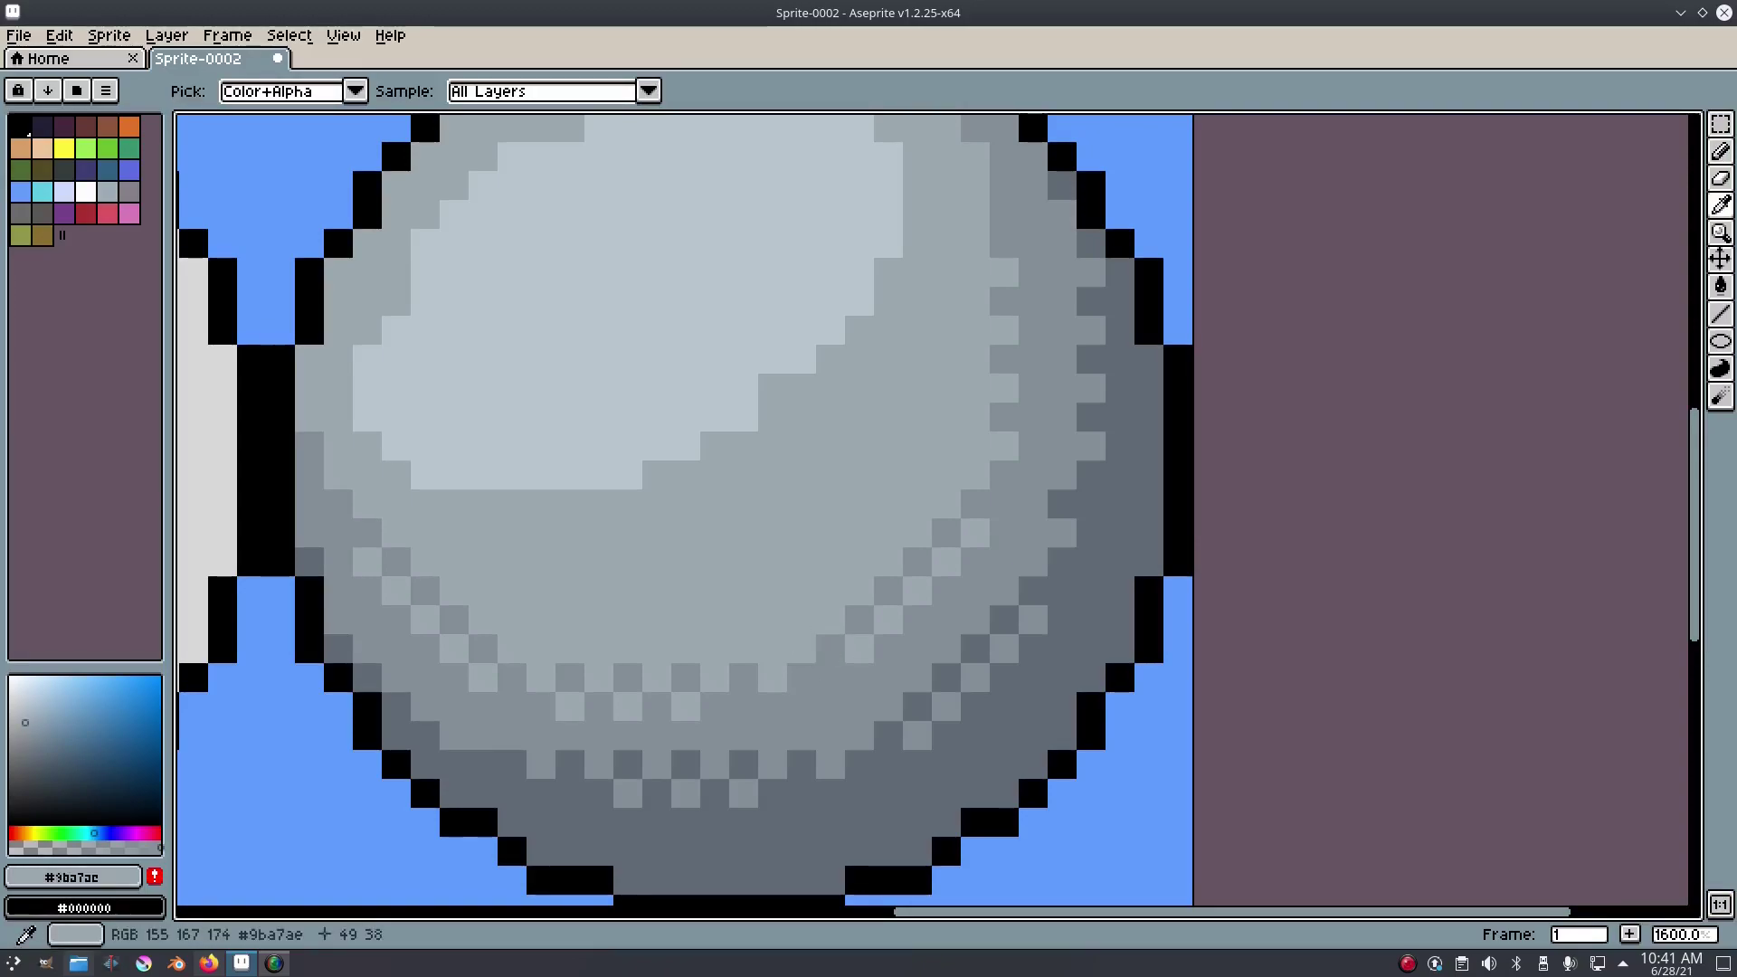
key(b)
scroll(1132, 681, down, 9)
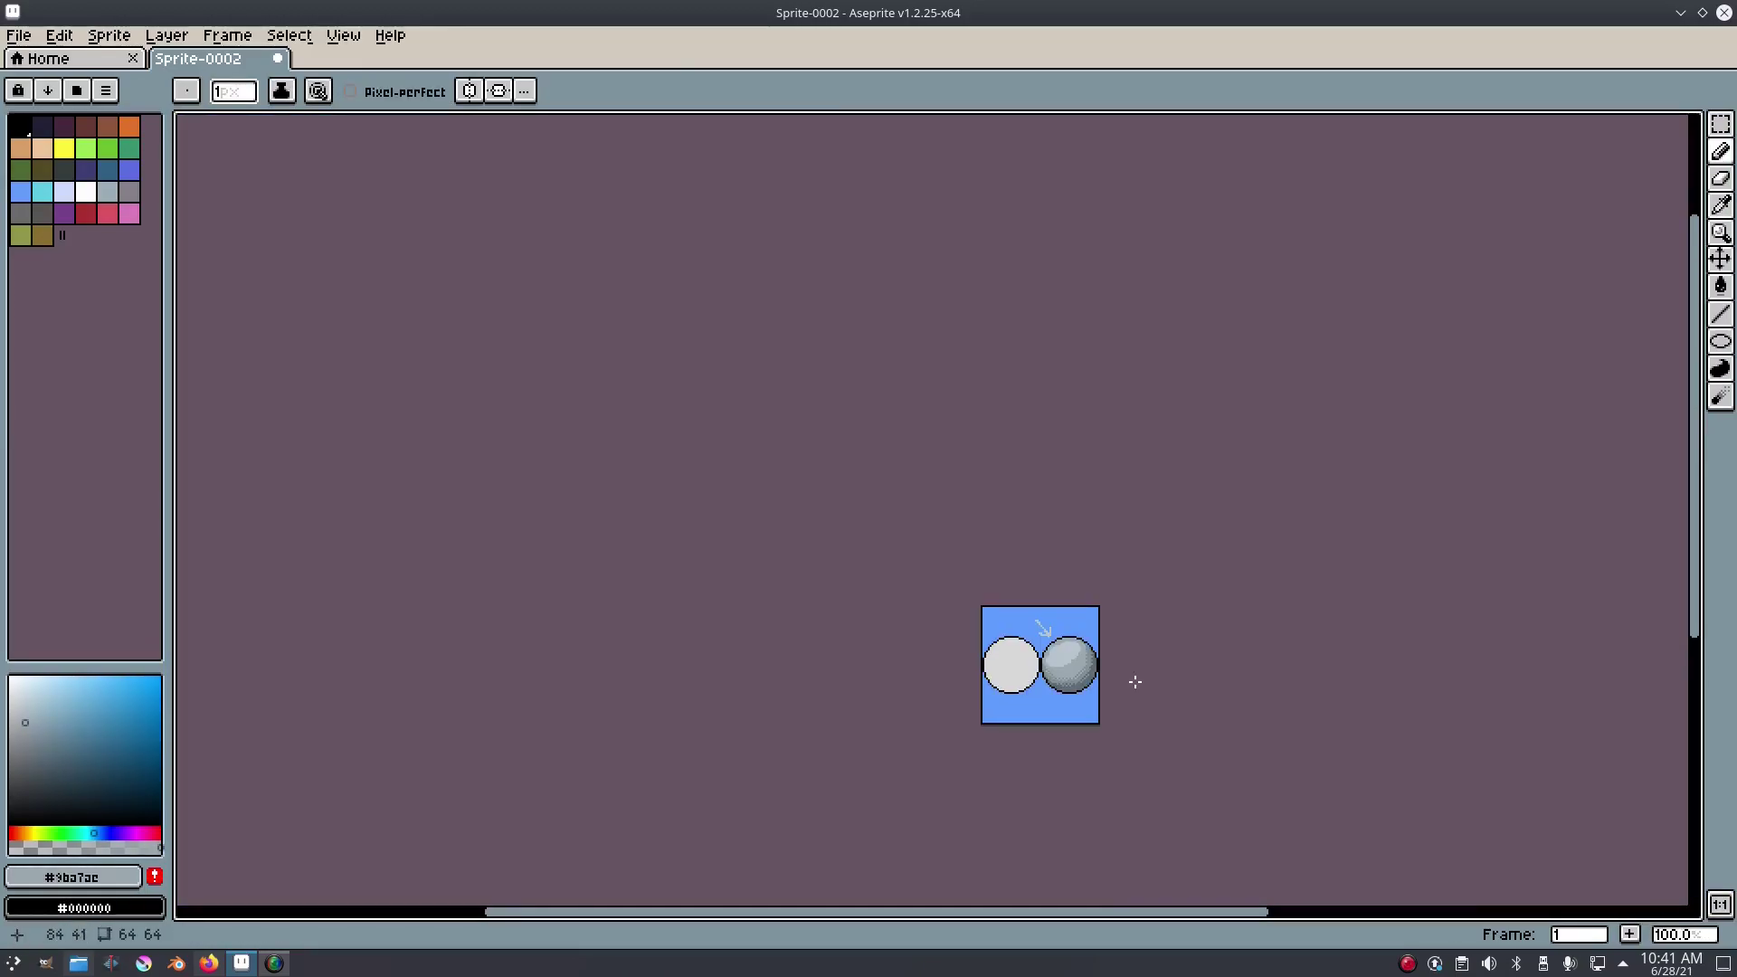
- Sample the dark shadow grey and mix a darker, bluer deep-shadow colour from it, HSV 216°, 27, 32, for the pencil
scroll(1135, 681, up, 8)
key(i)
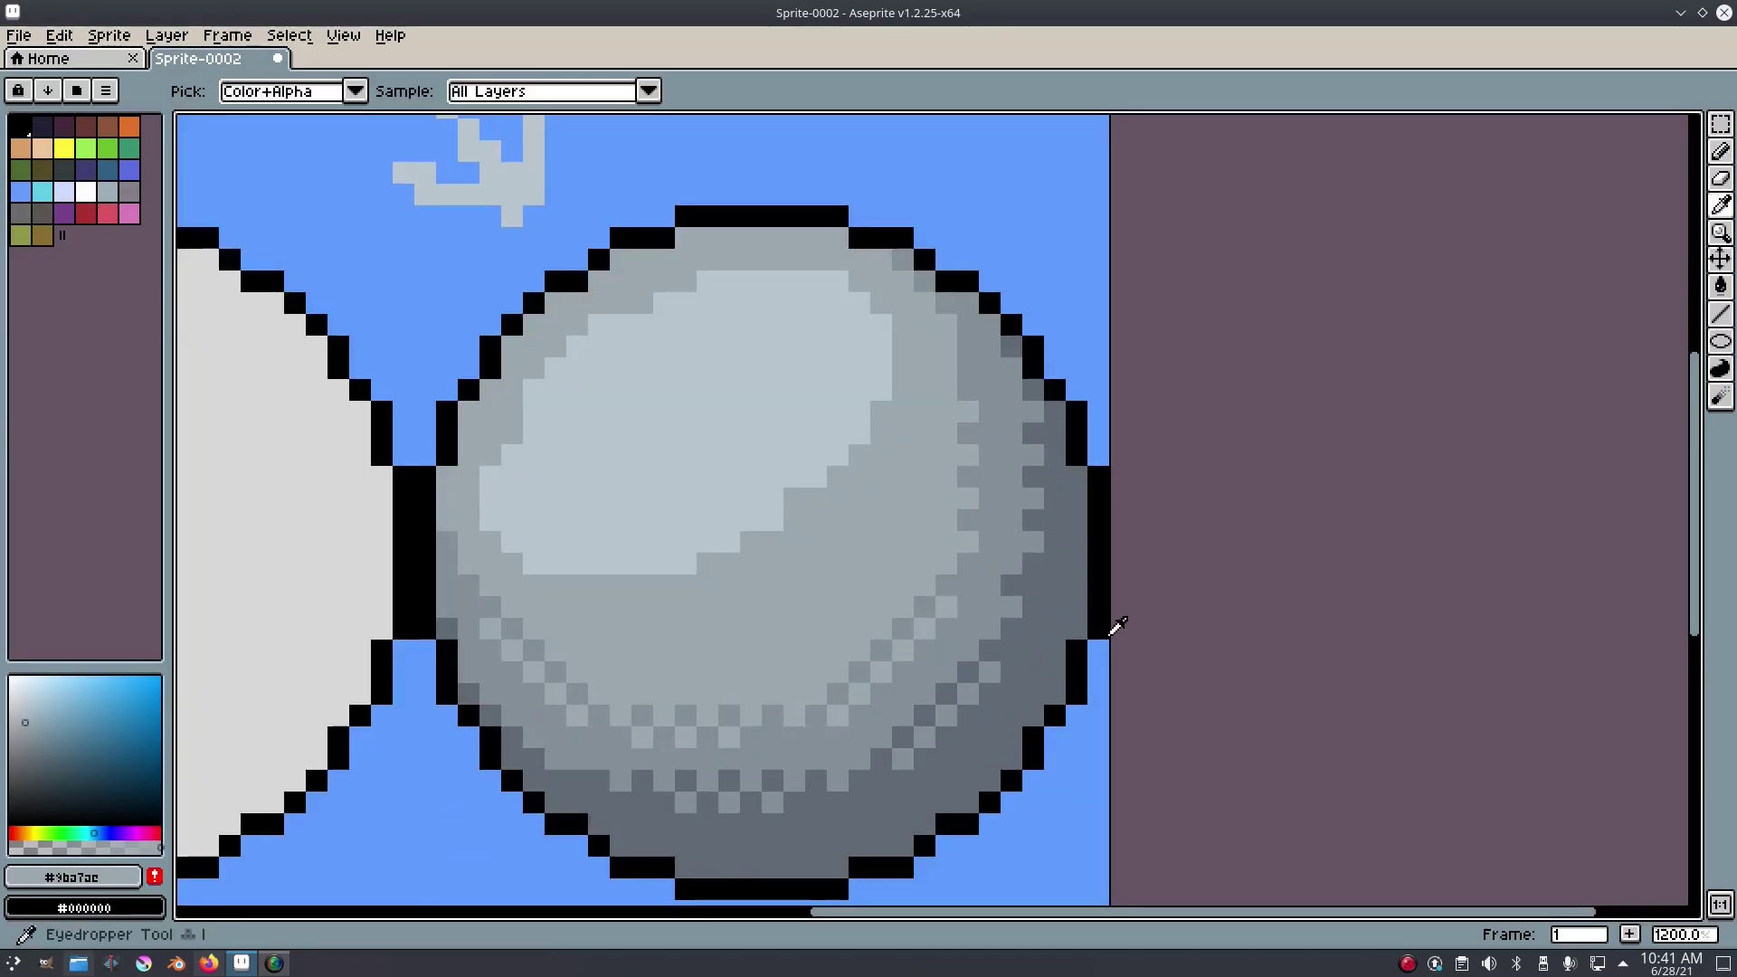
click(1060, 631)
scroll(1060, 630, down, 1)
scroll(1017, 779, up, 1)
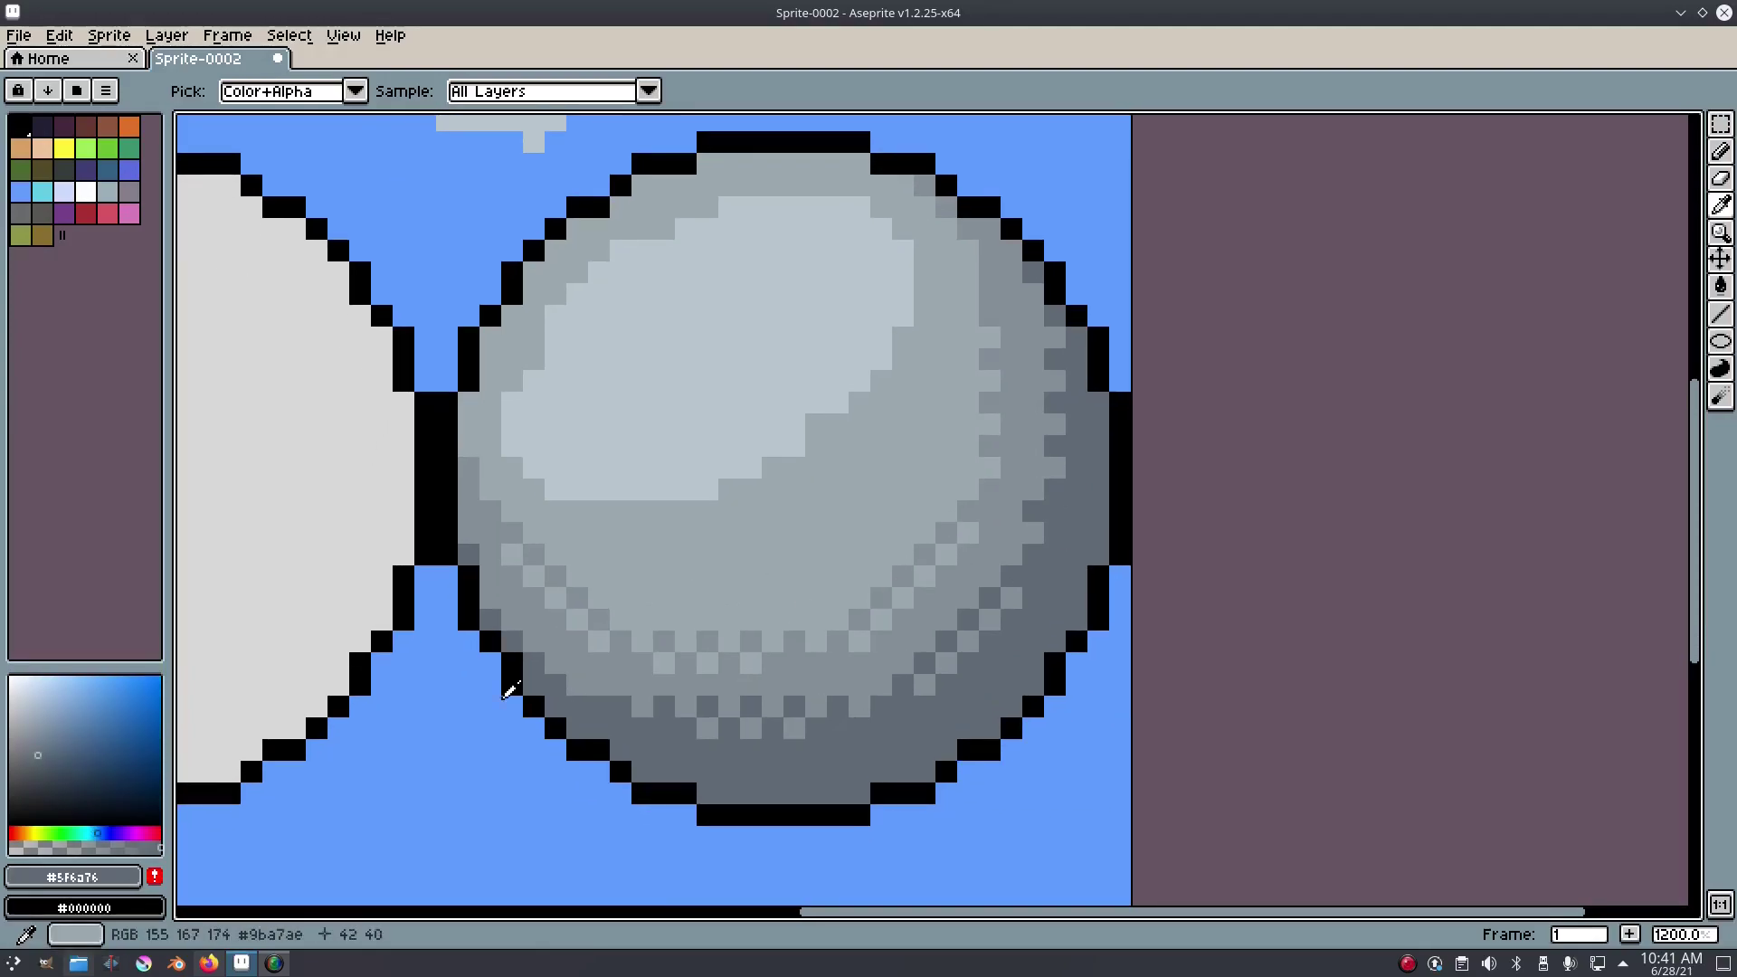
click(43, 772)
click(100, 833)
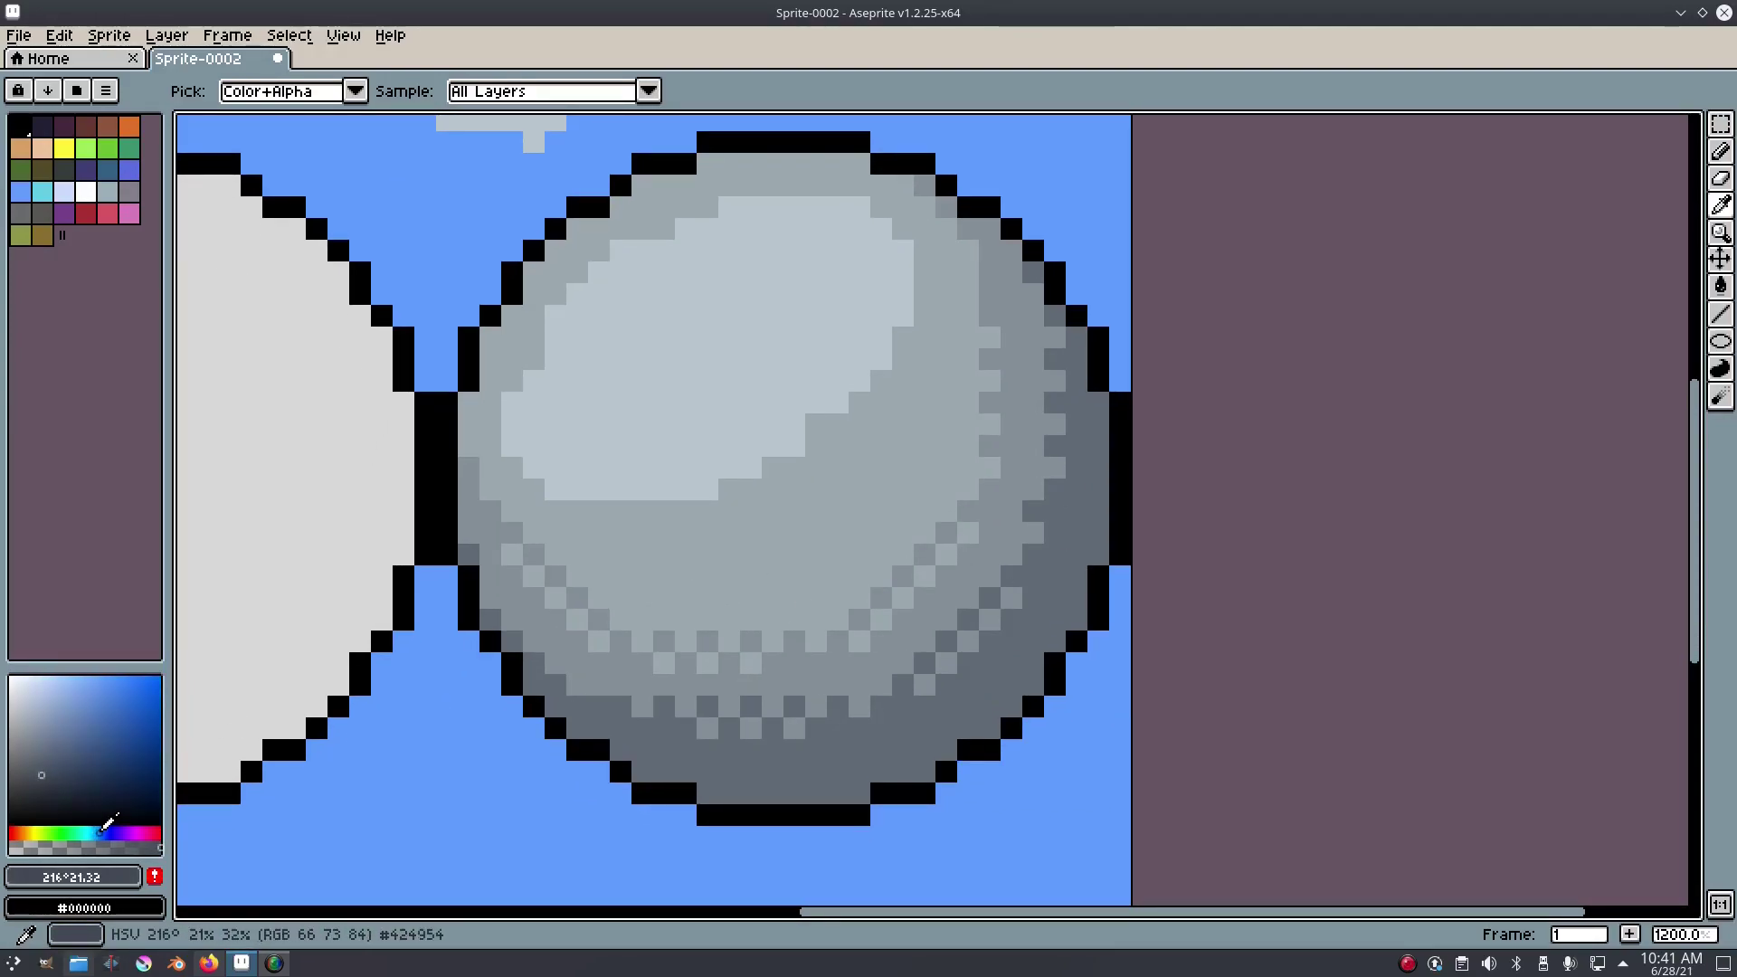
key(b)
click(59, 767)
- Place deep-shadow pixels inside the circle's outline on the right and dither them along the lower-right rim
click(1092, 556)
click(1098, 510)
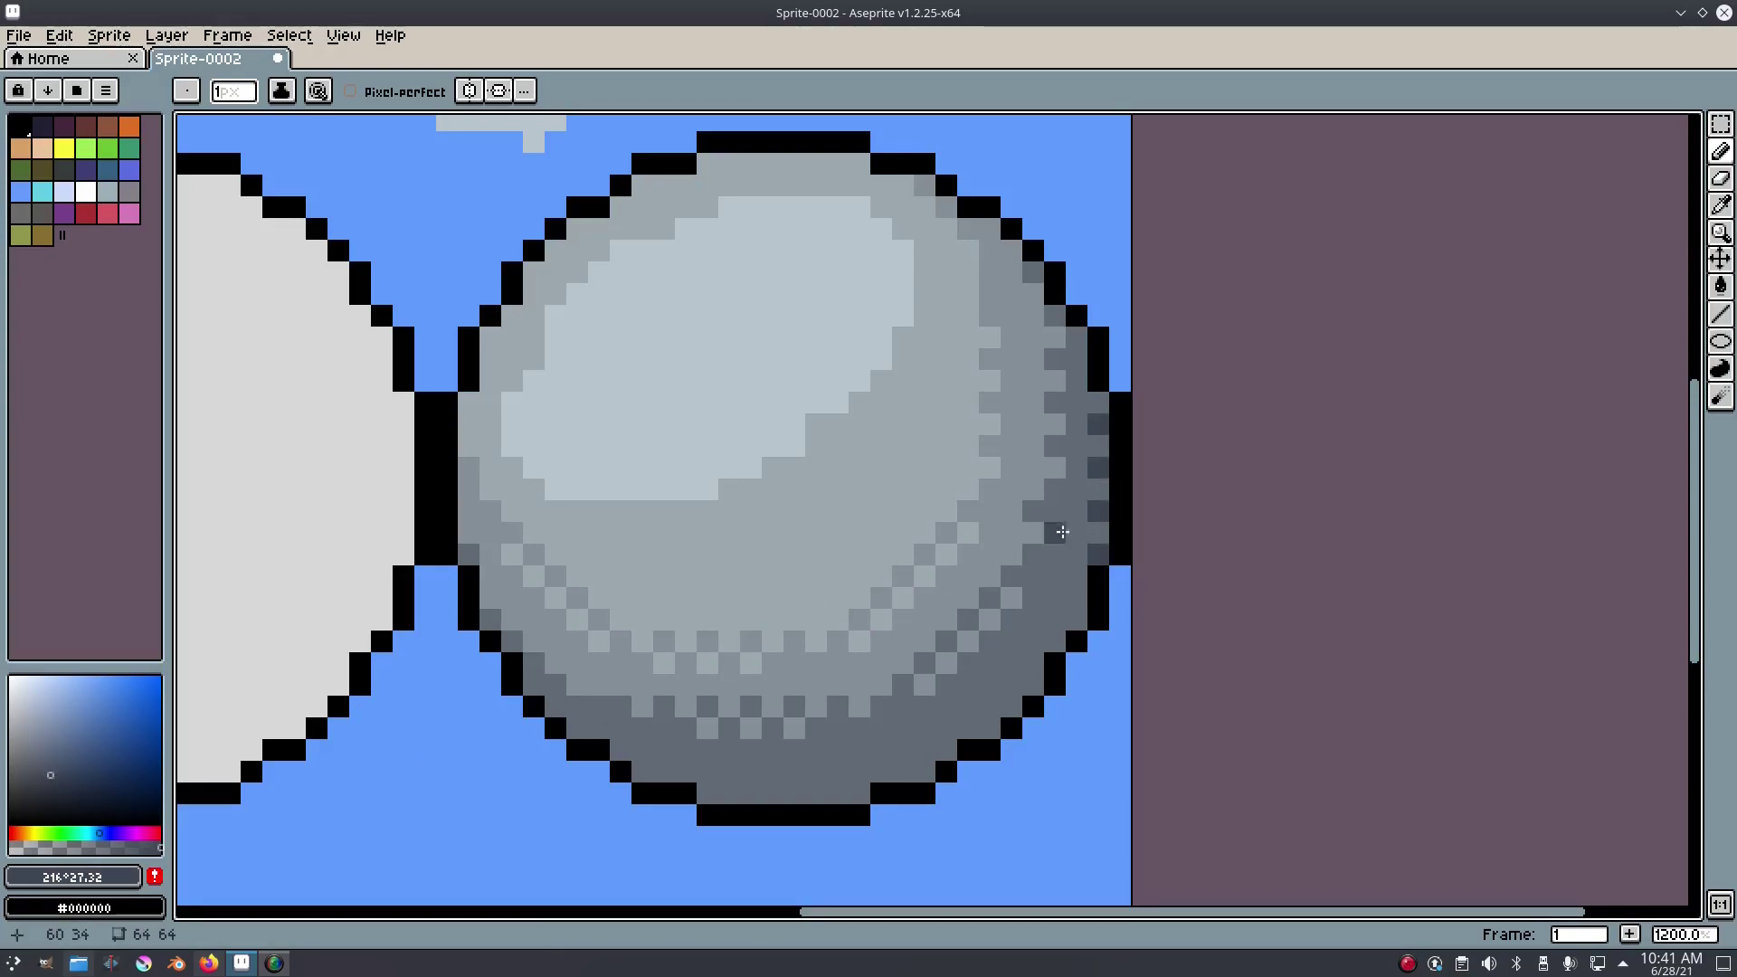
click(1075, 581)
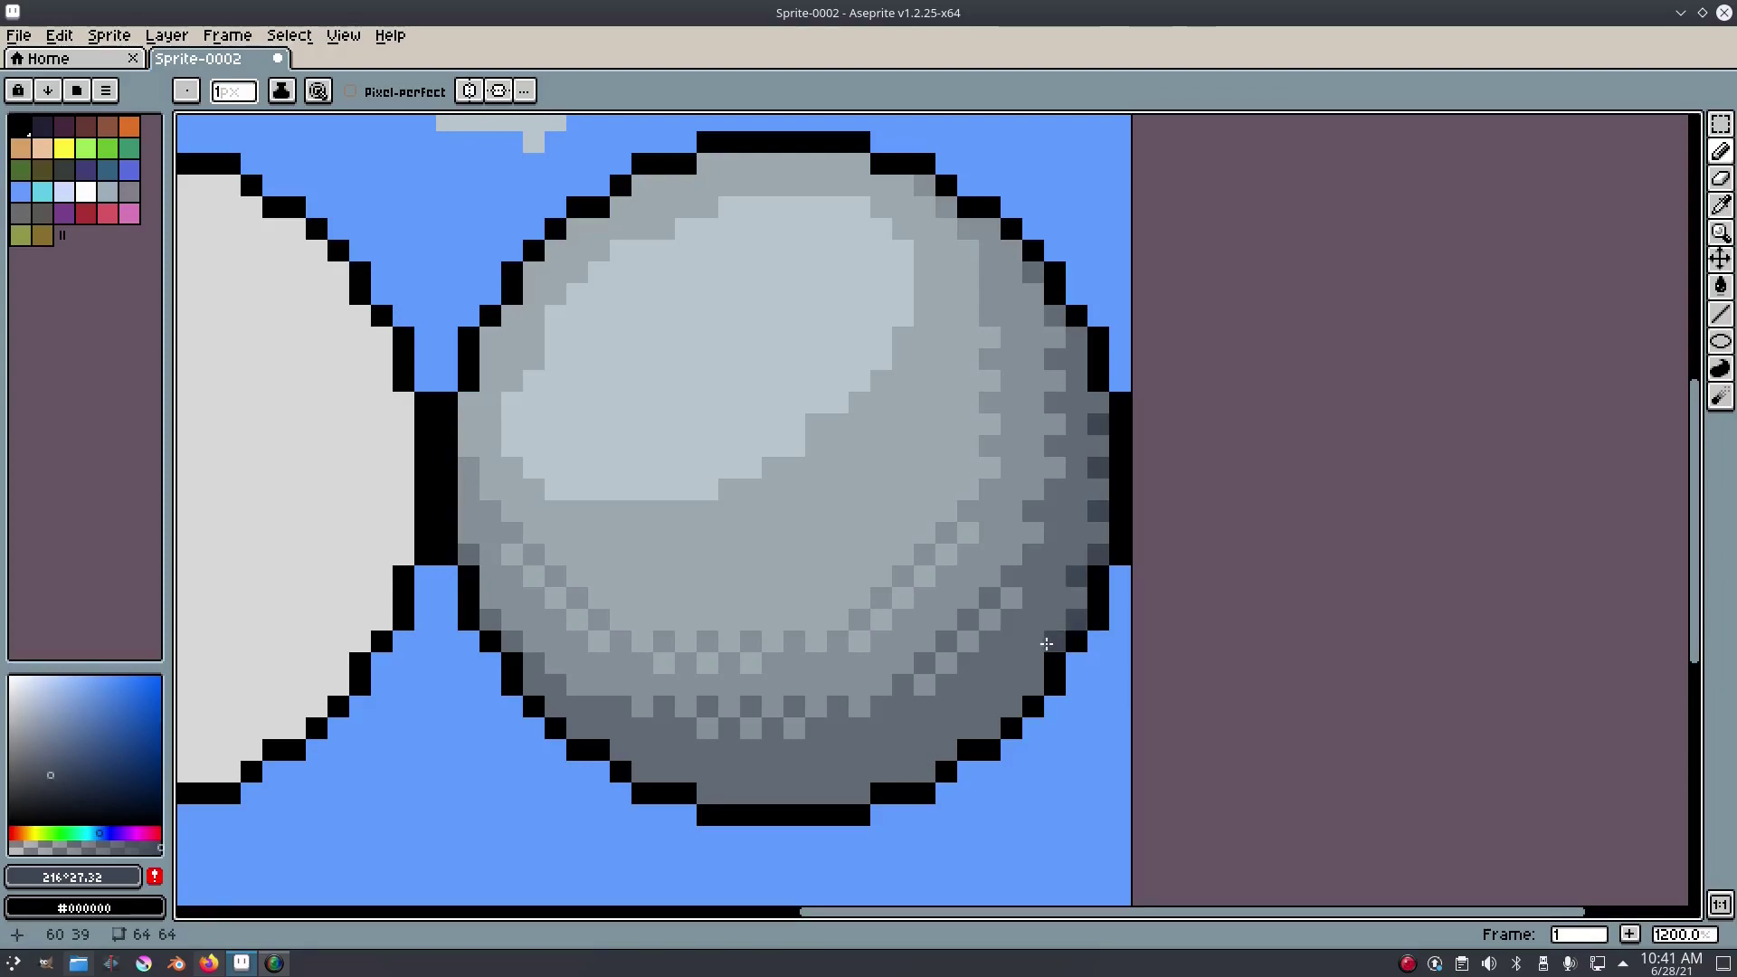
click(1005, 711)
click(989, 729)
click(932, 756)
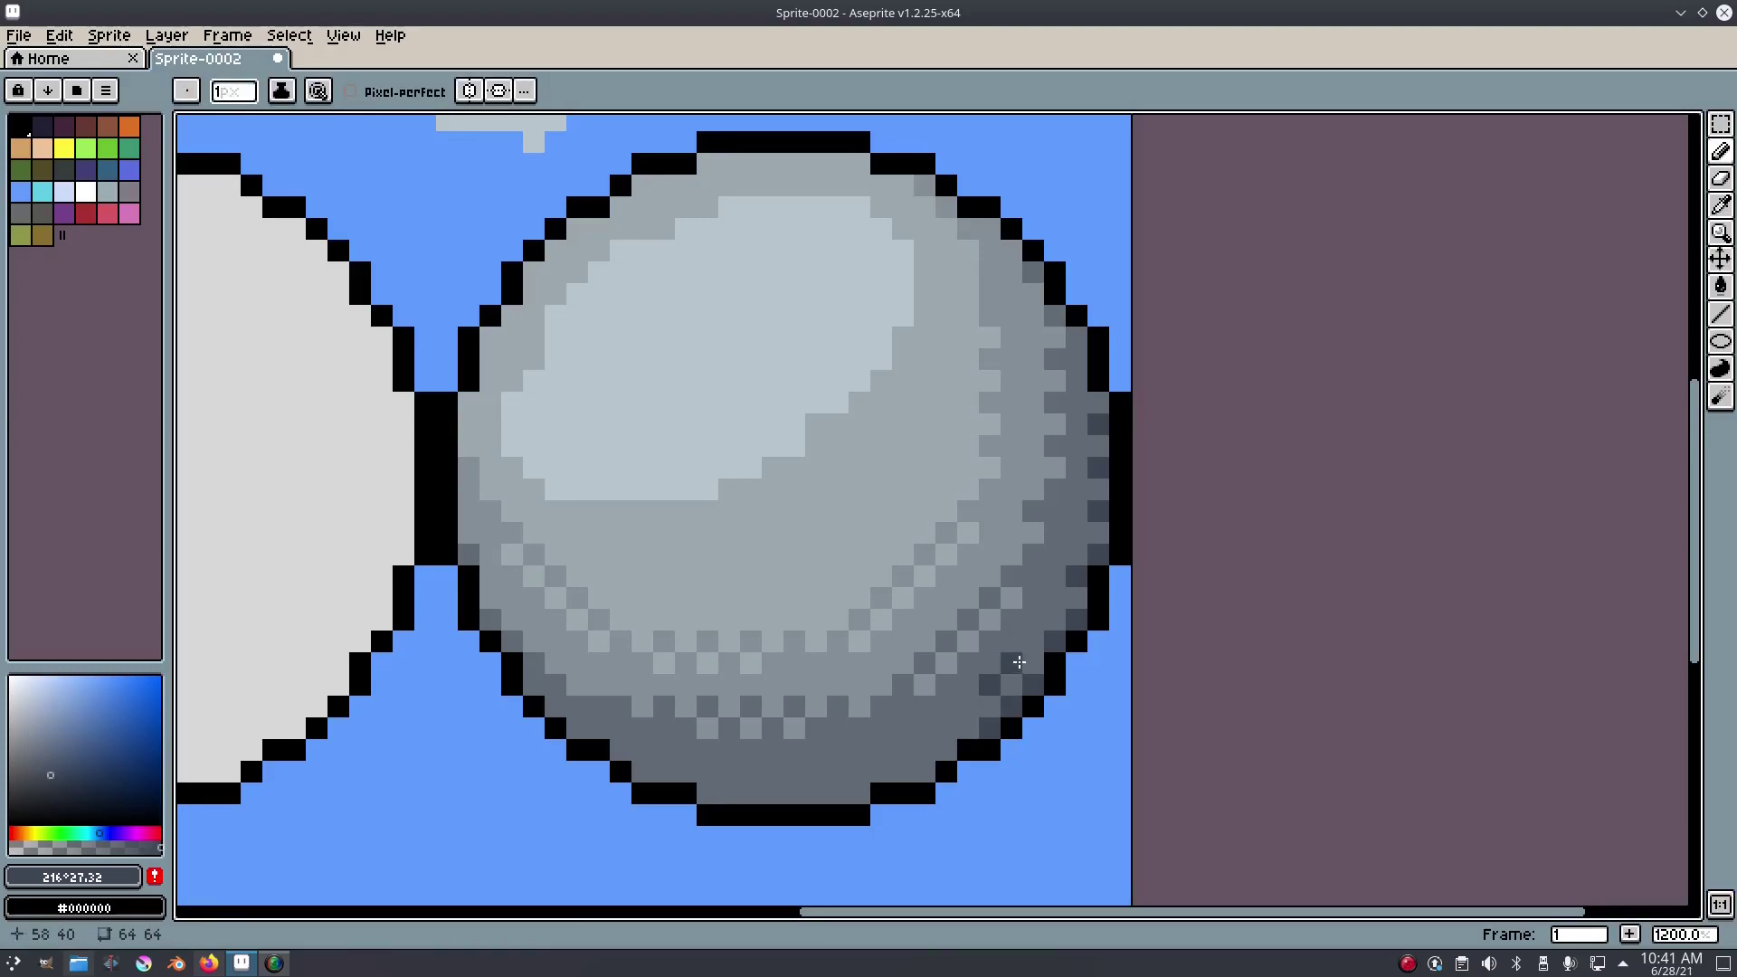
click(1052, 602)
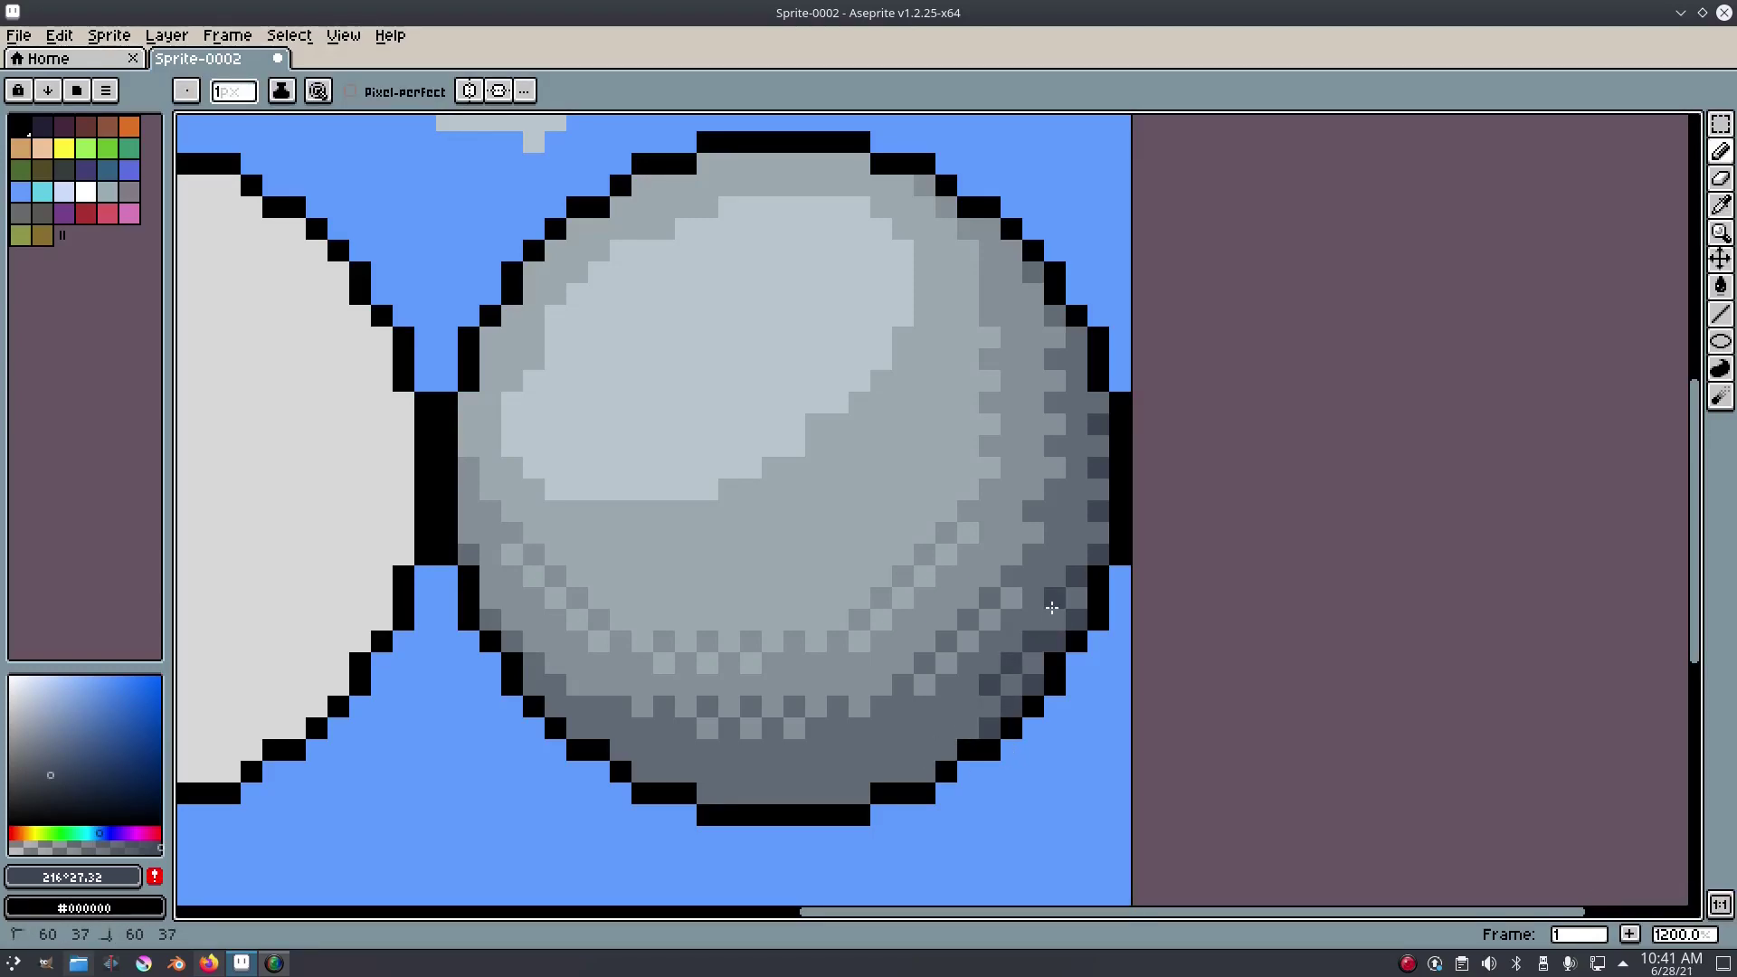
- Retouch the lower-right rim dithering with sampled shadow grey #5f6a76 and deep shadow #3d4654, and undo the last two strokes
alt+click(1053, 625)
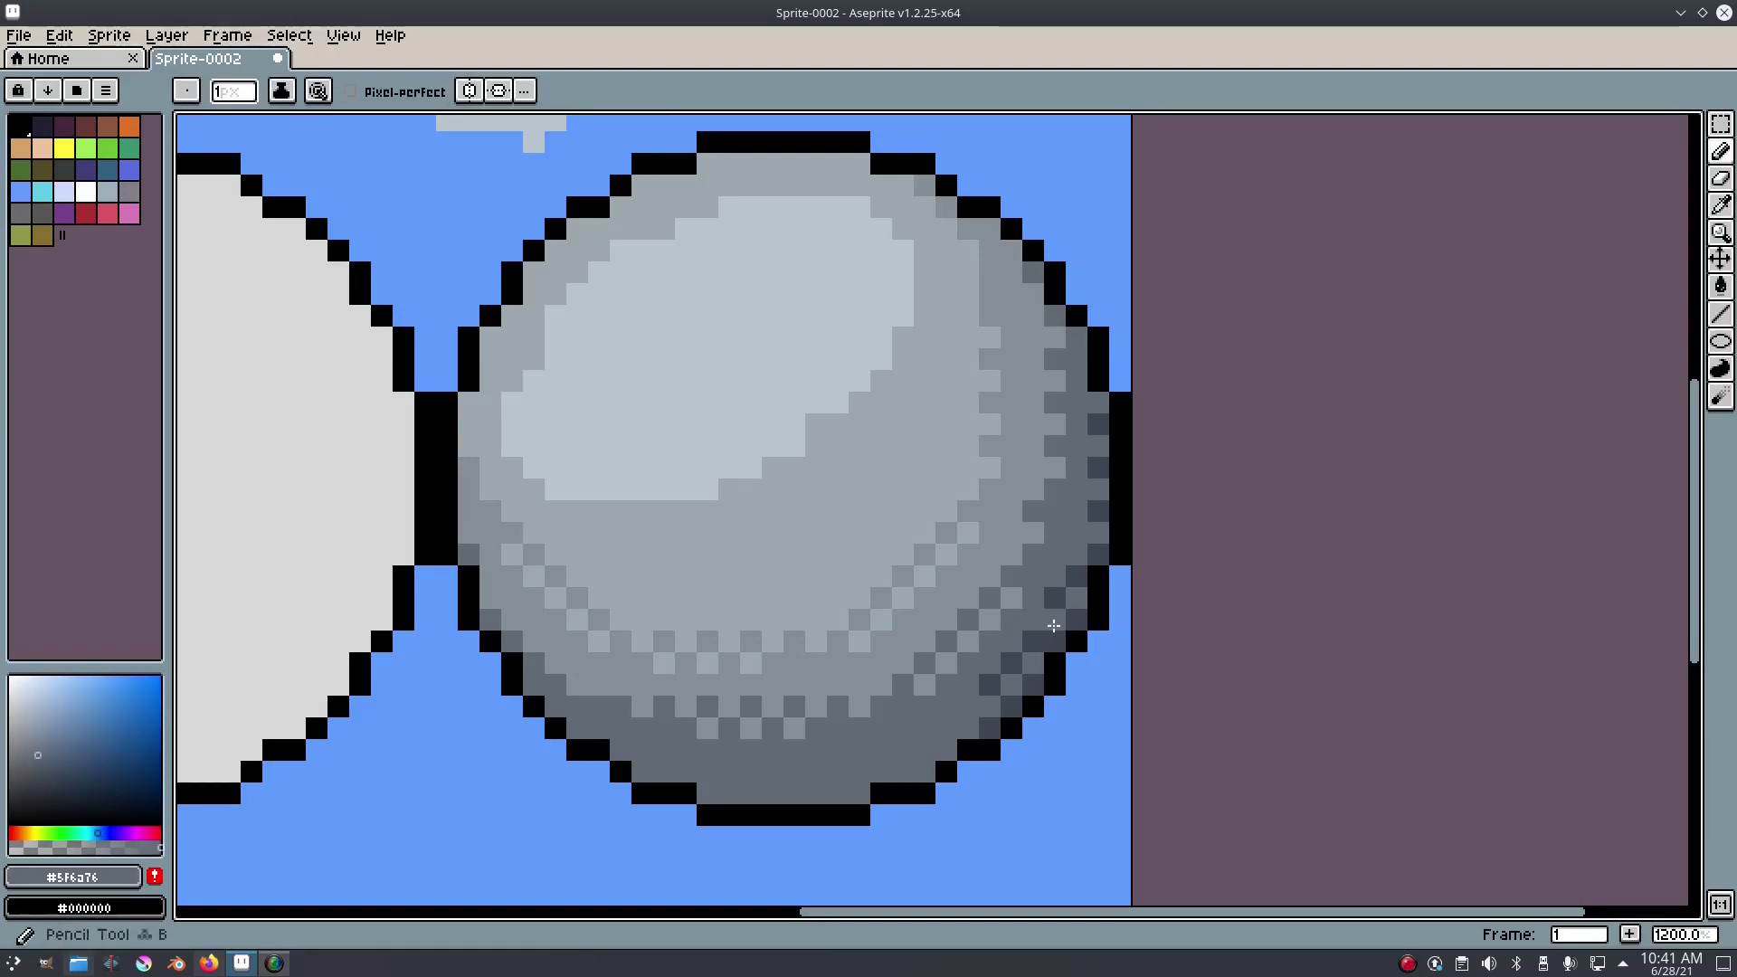
alt+click(1052, 622)
click(1076, 597)
key(alt)
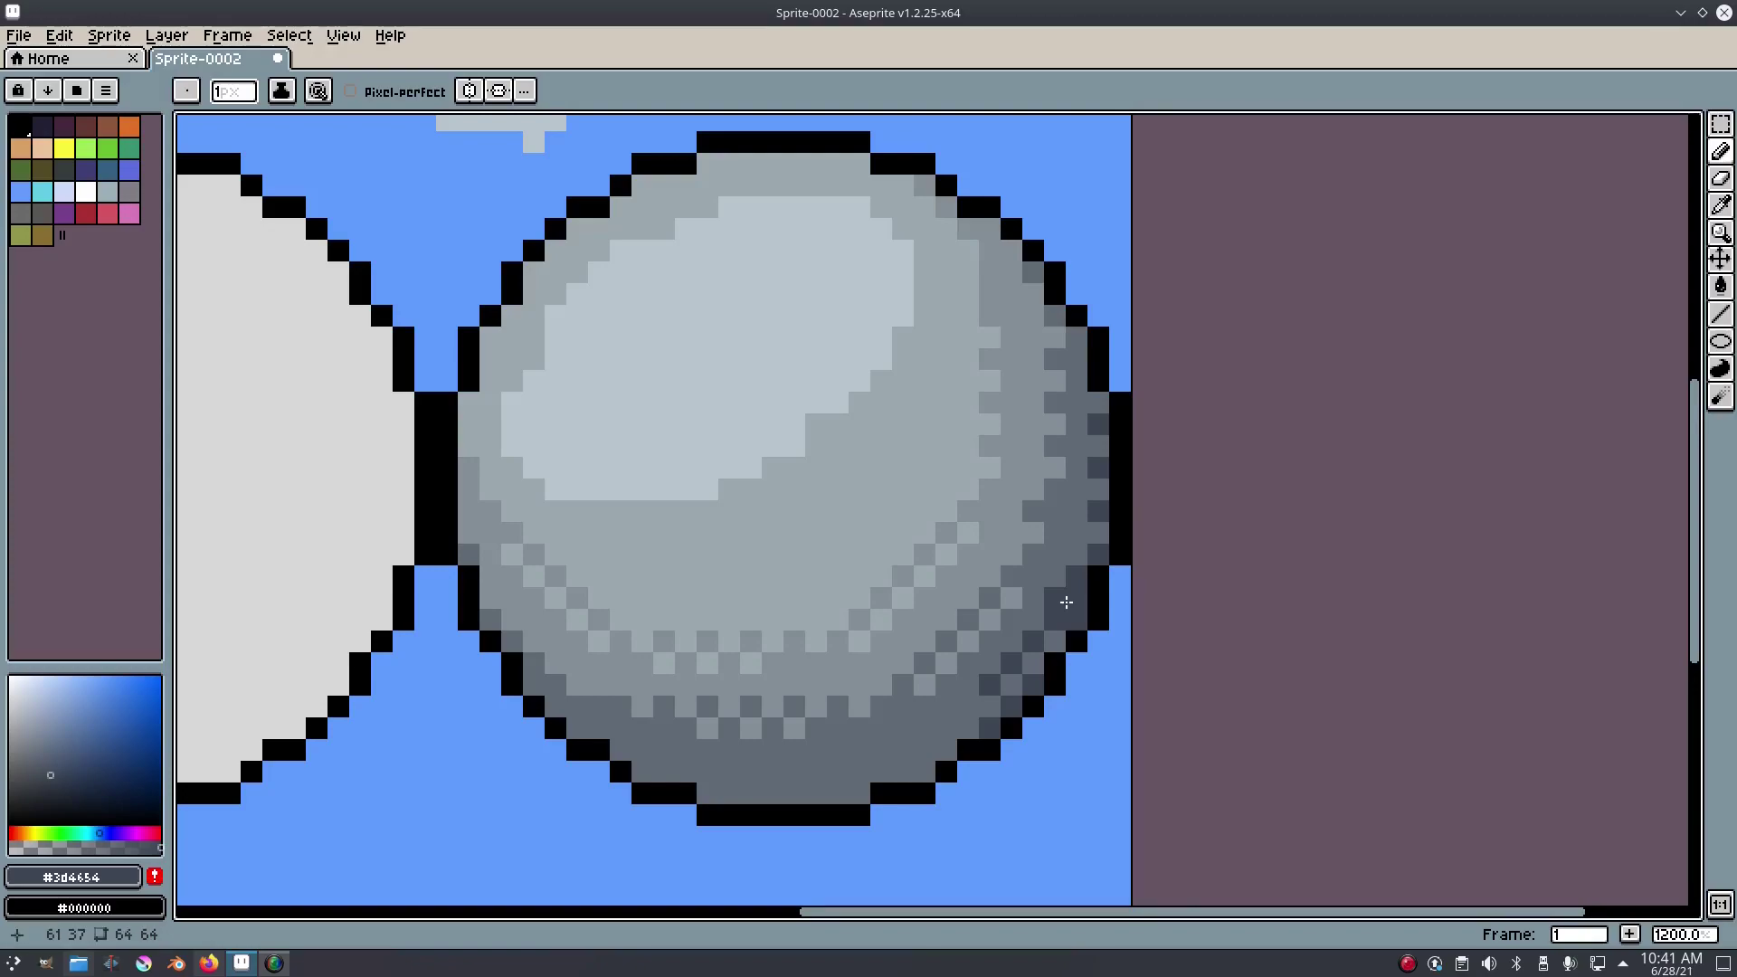
alt+click(1060, 575)
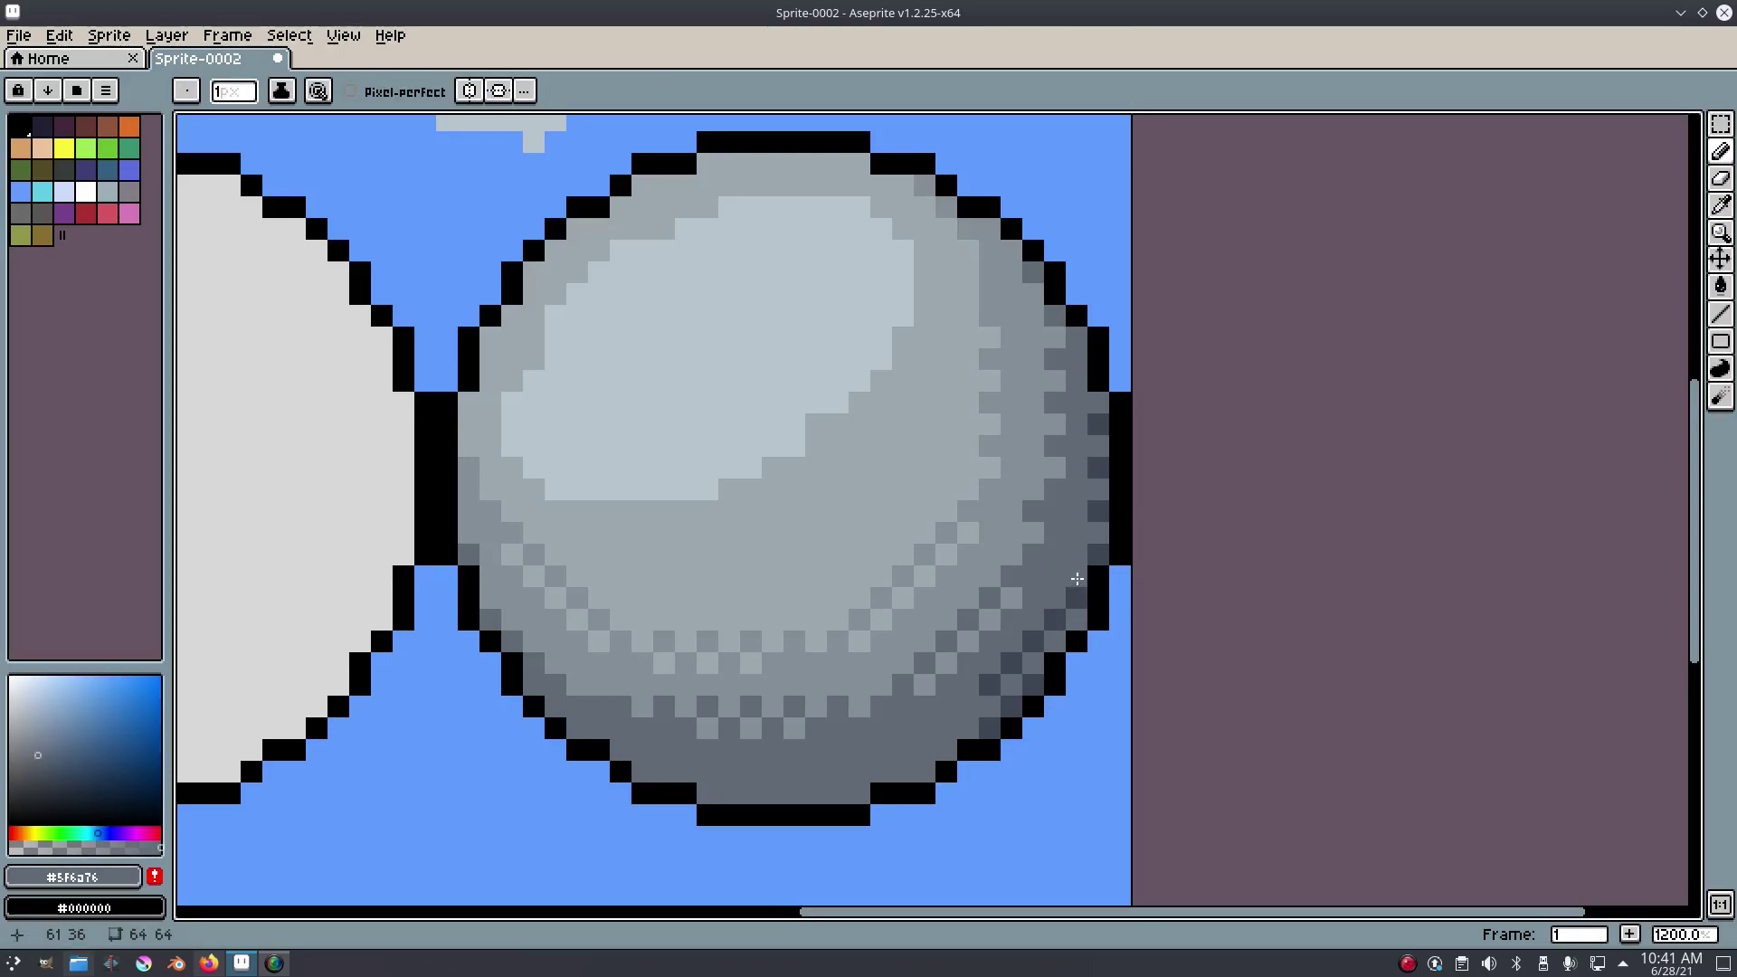
alt+click(1077, 592)
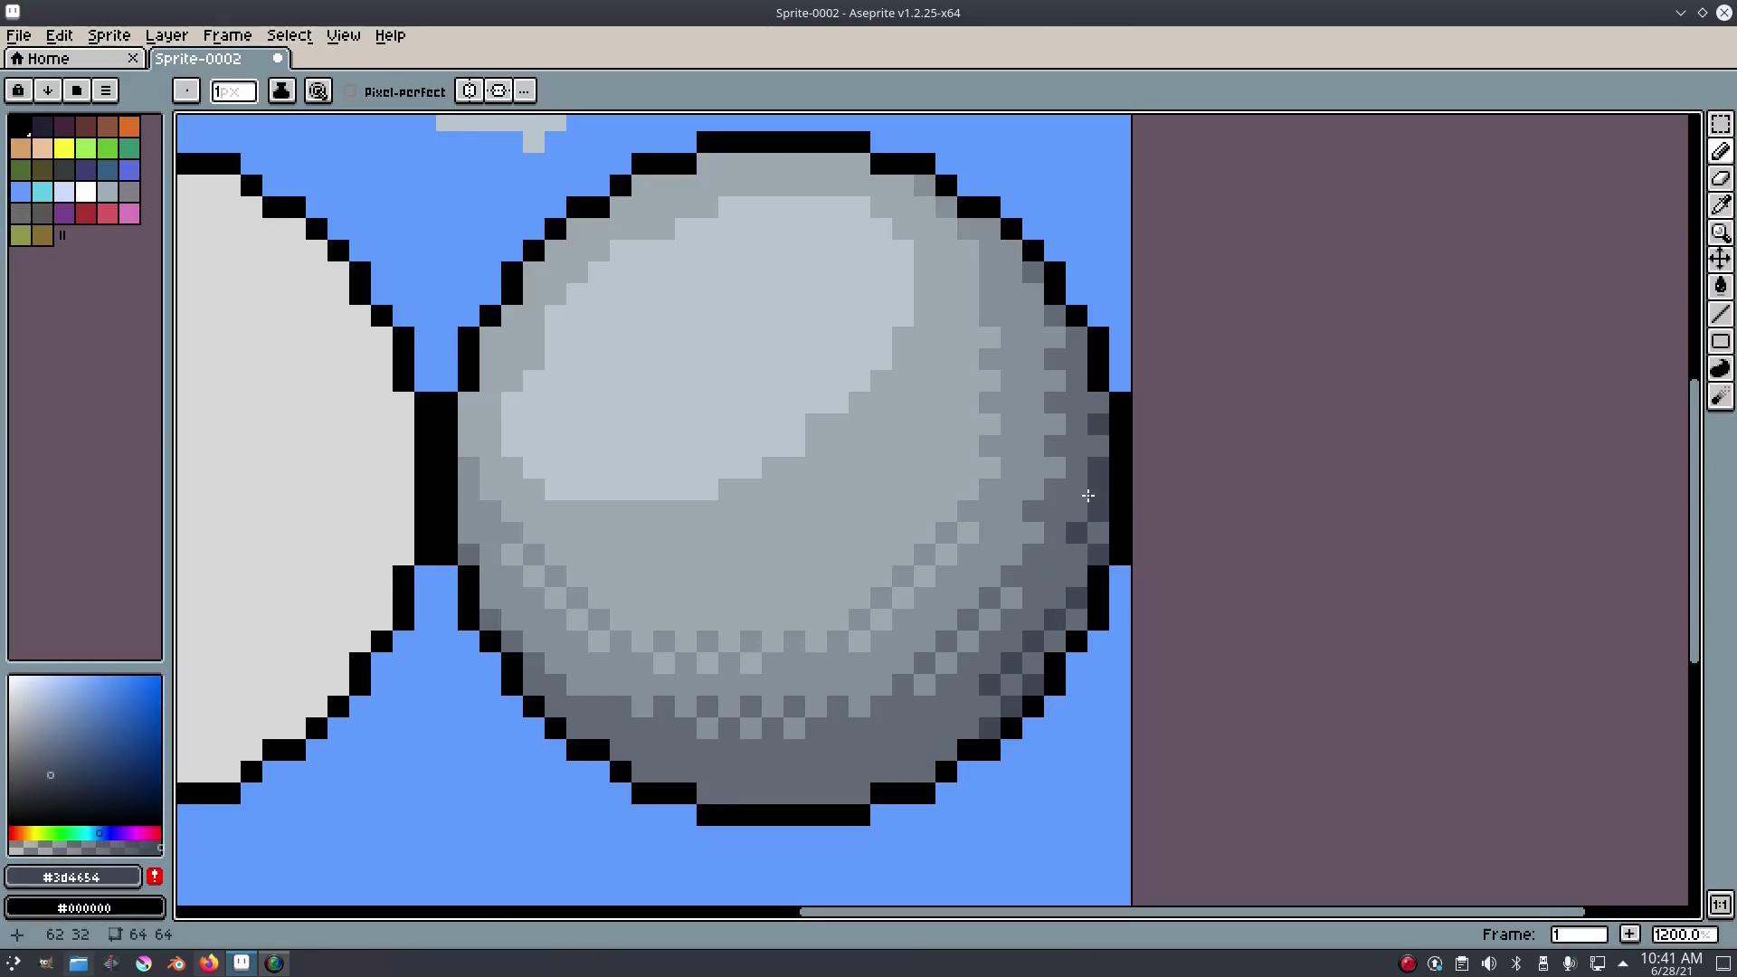
key(2)
key(ctrl+z)
key(ctrl+z)
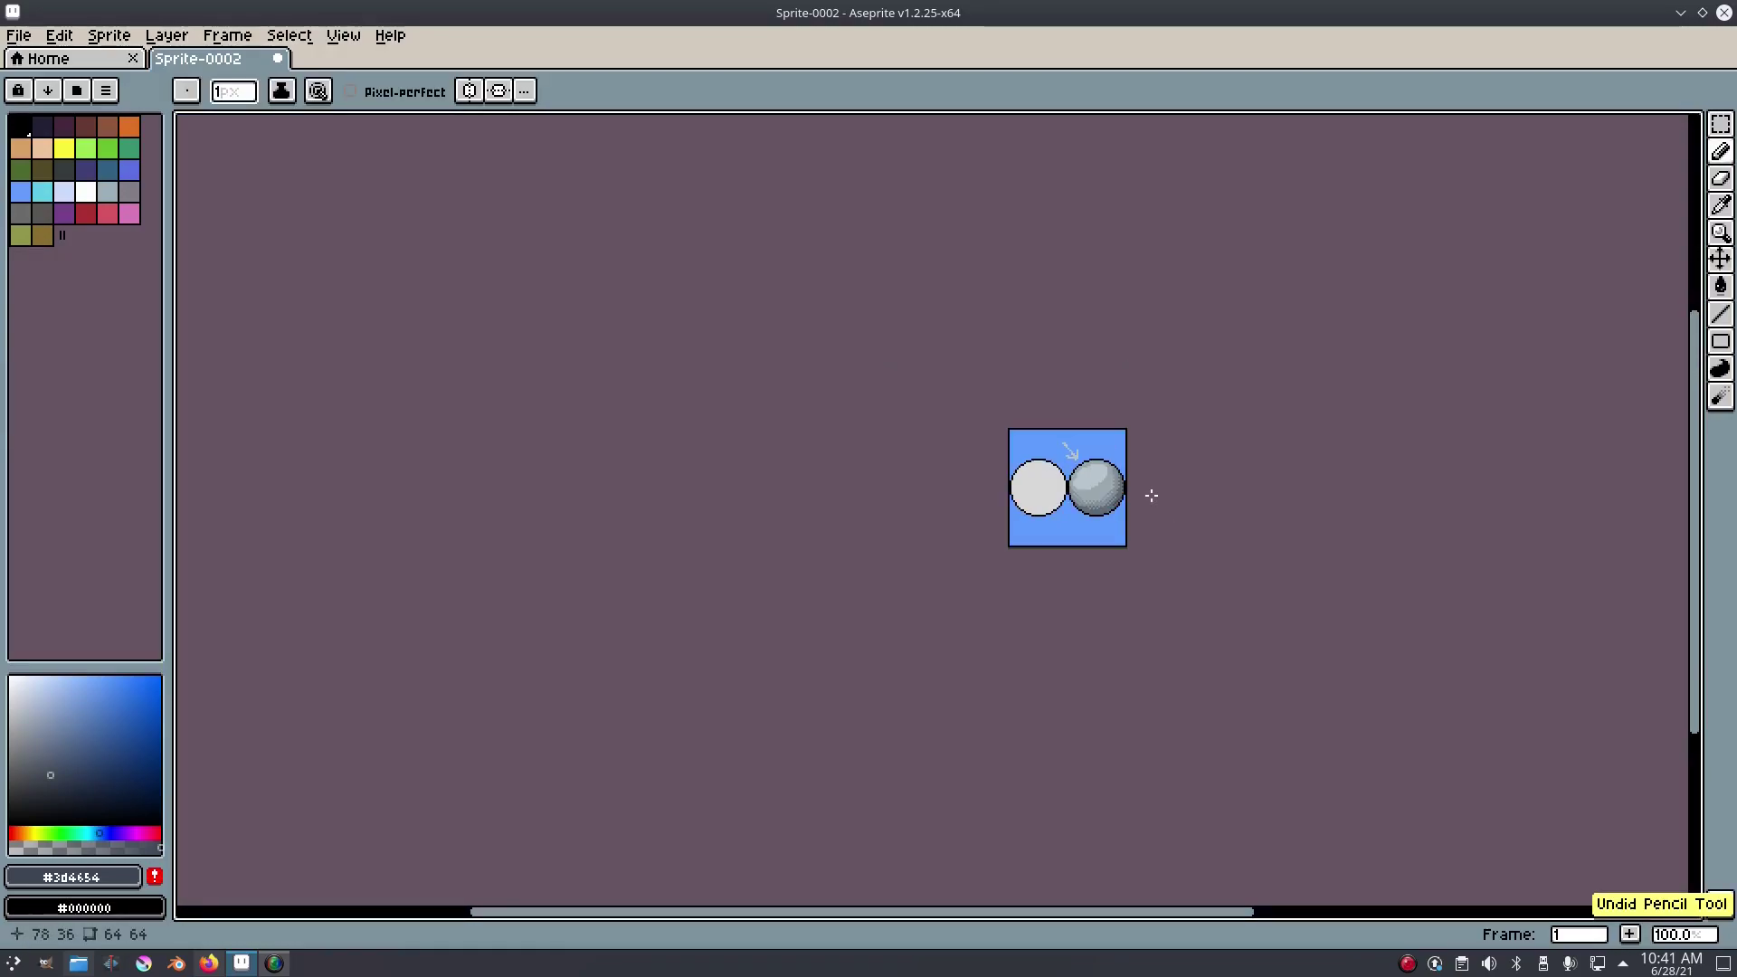
- Dither deep-shadow pixels in a checkered pattern along the circle's lower-right and bottom rim
key(5)
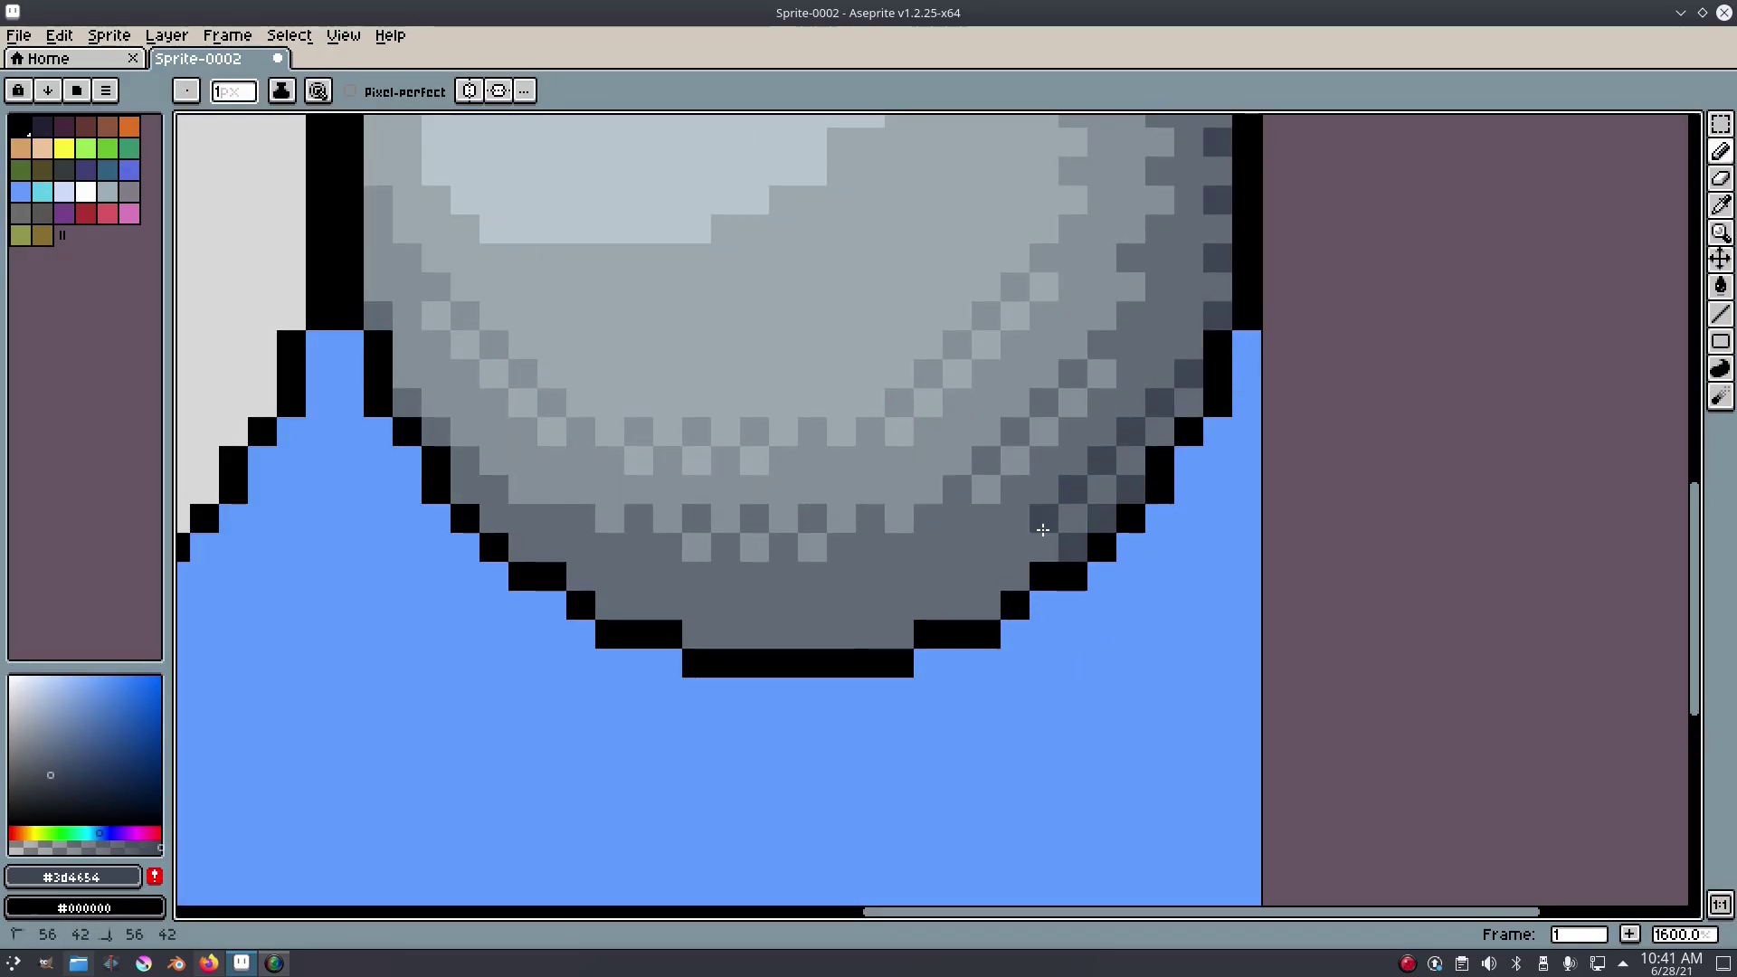
click(1014, 576)
click(895, 630)
click(707, 603)
click(813, 605)
click(871, 605)
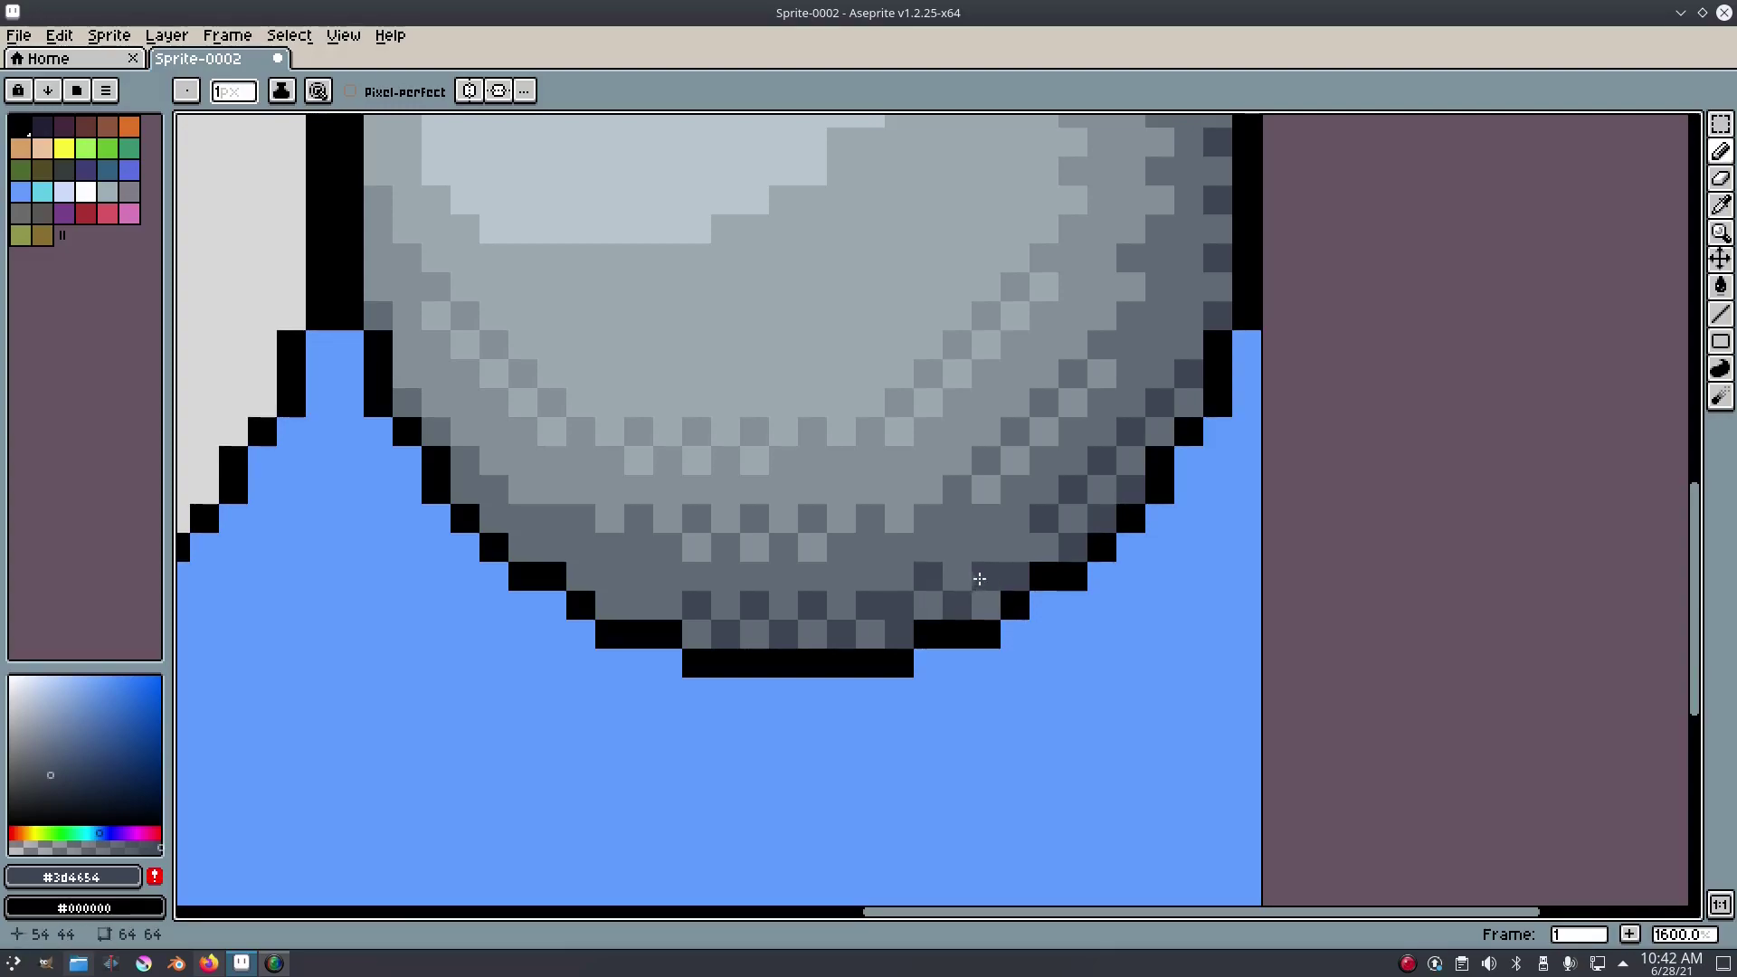
- Fill the bottom rim's lowest pixel row with solid deep shadow and extend the dithering towards the lower left
scroll(1031, 588, down, 7)
scroll(1051, 623, up, 7)
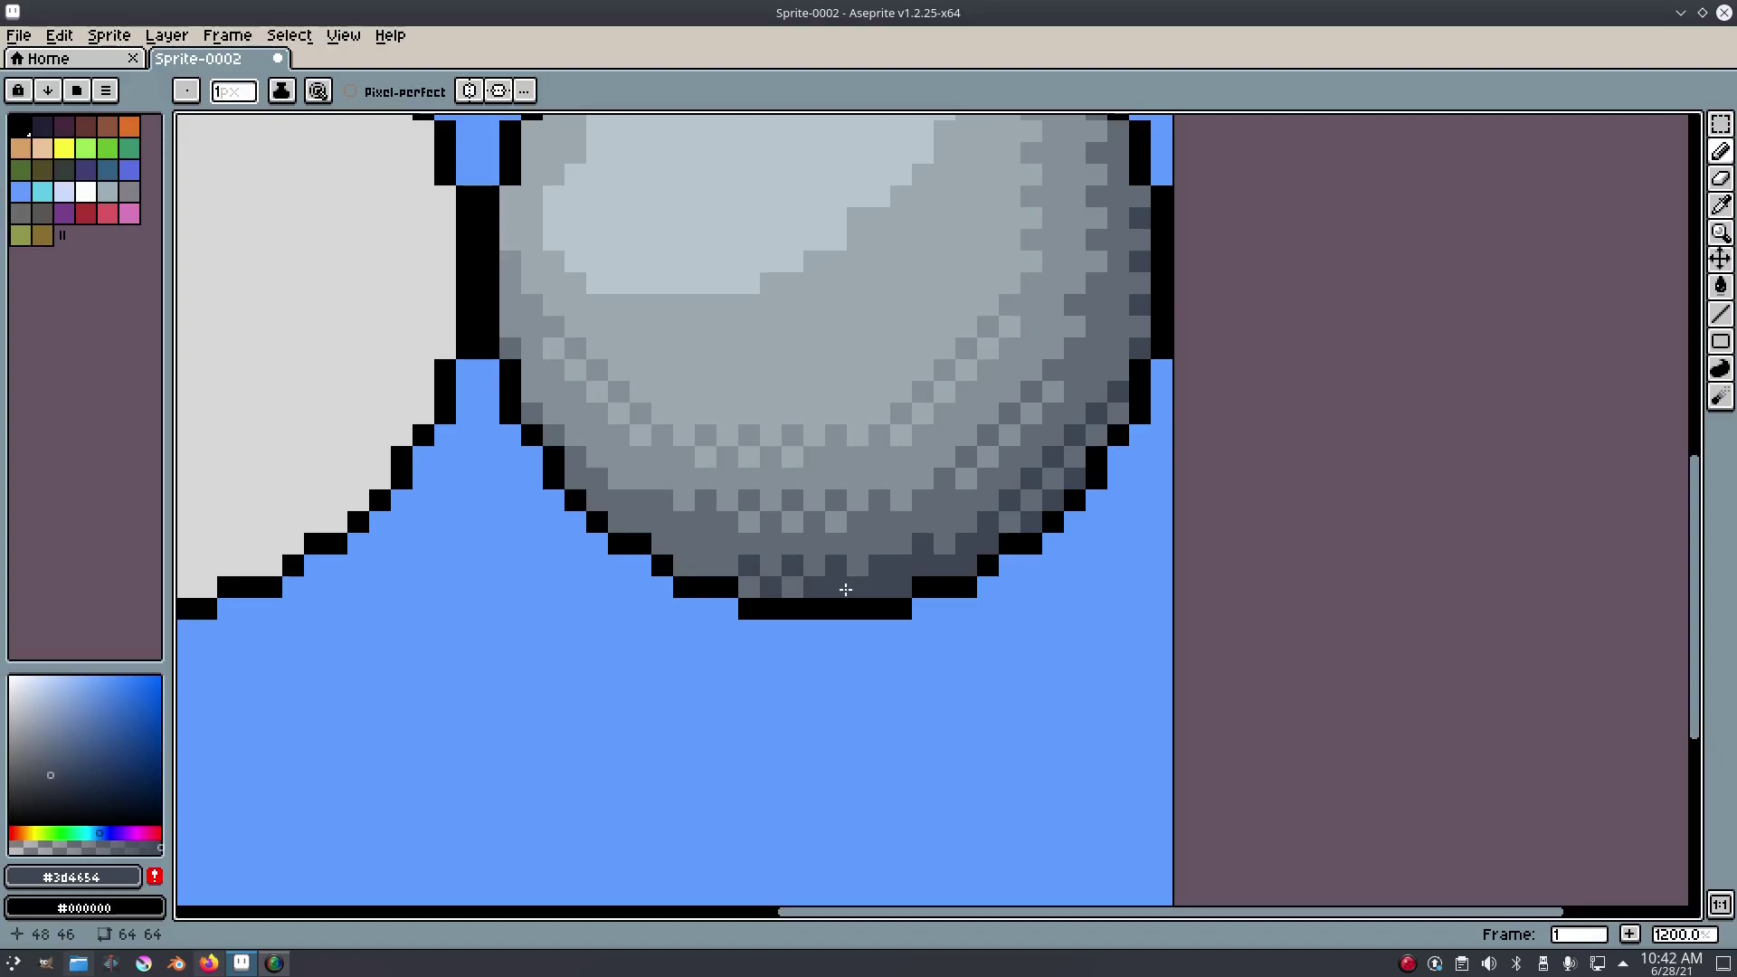
click(814, 551)
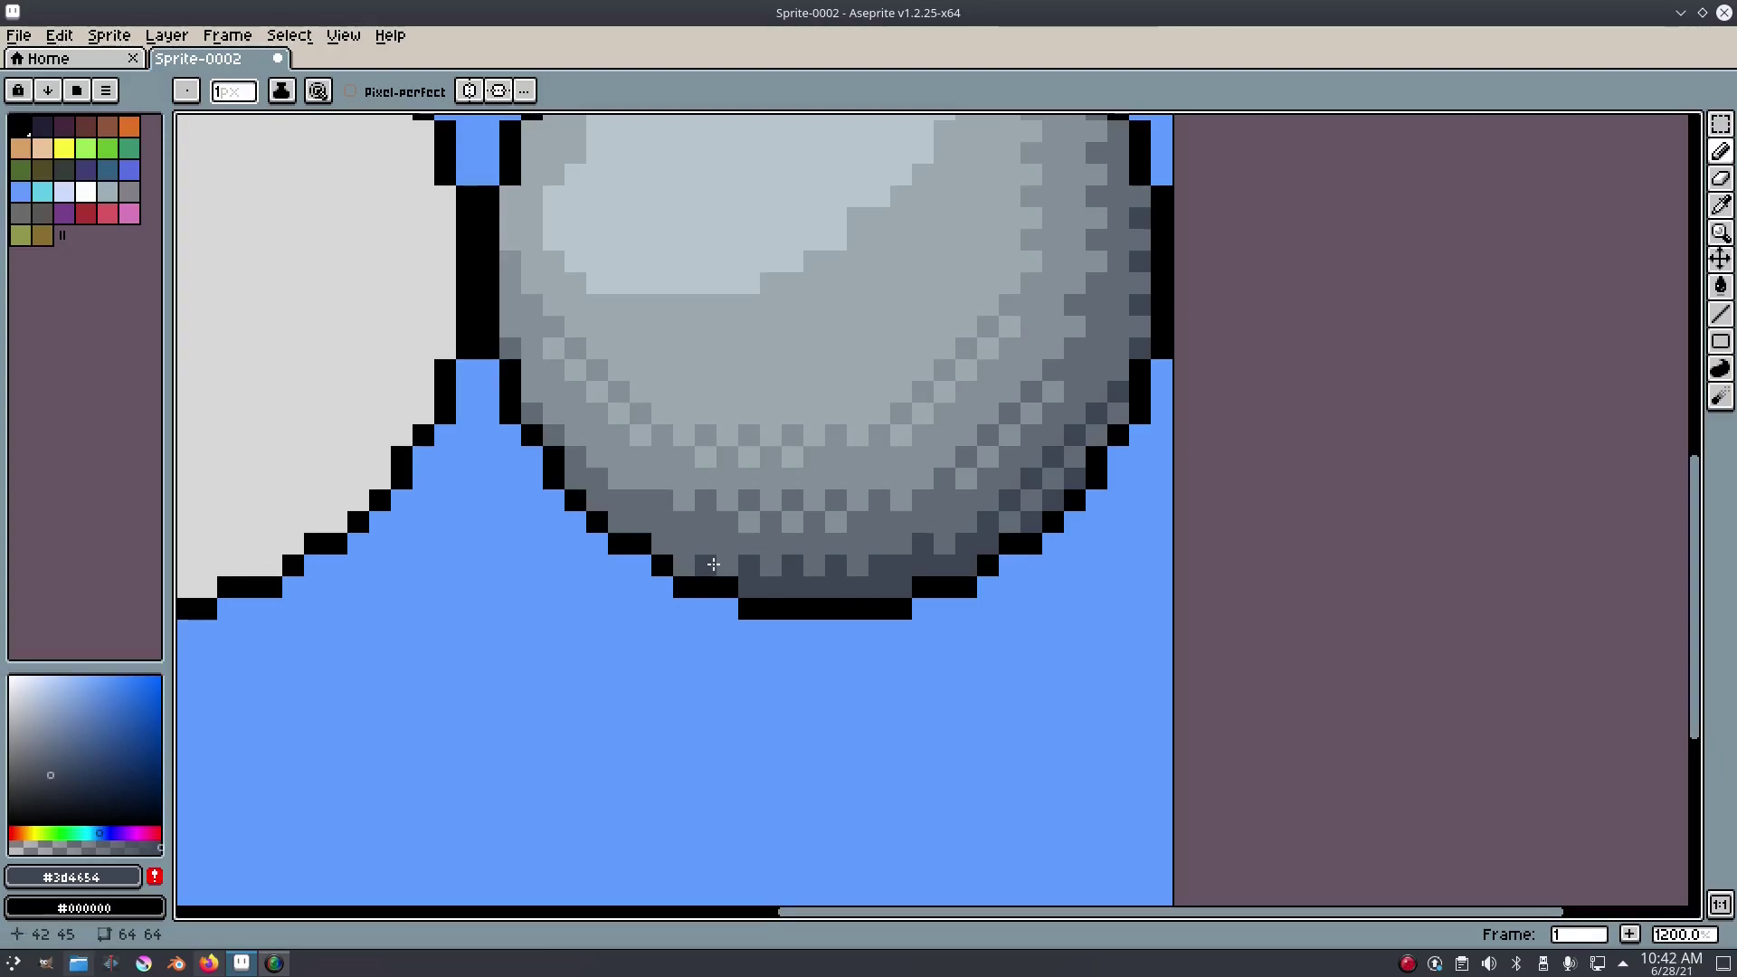
click(662, 544)
scroll(996, 564, down, 7)
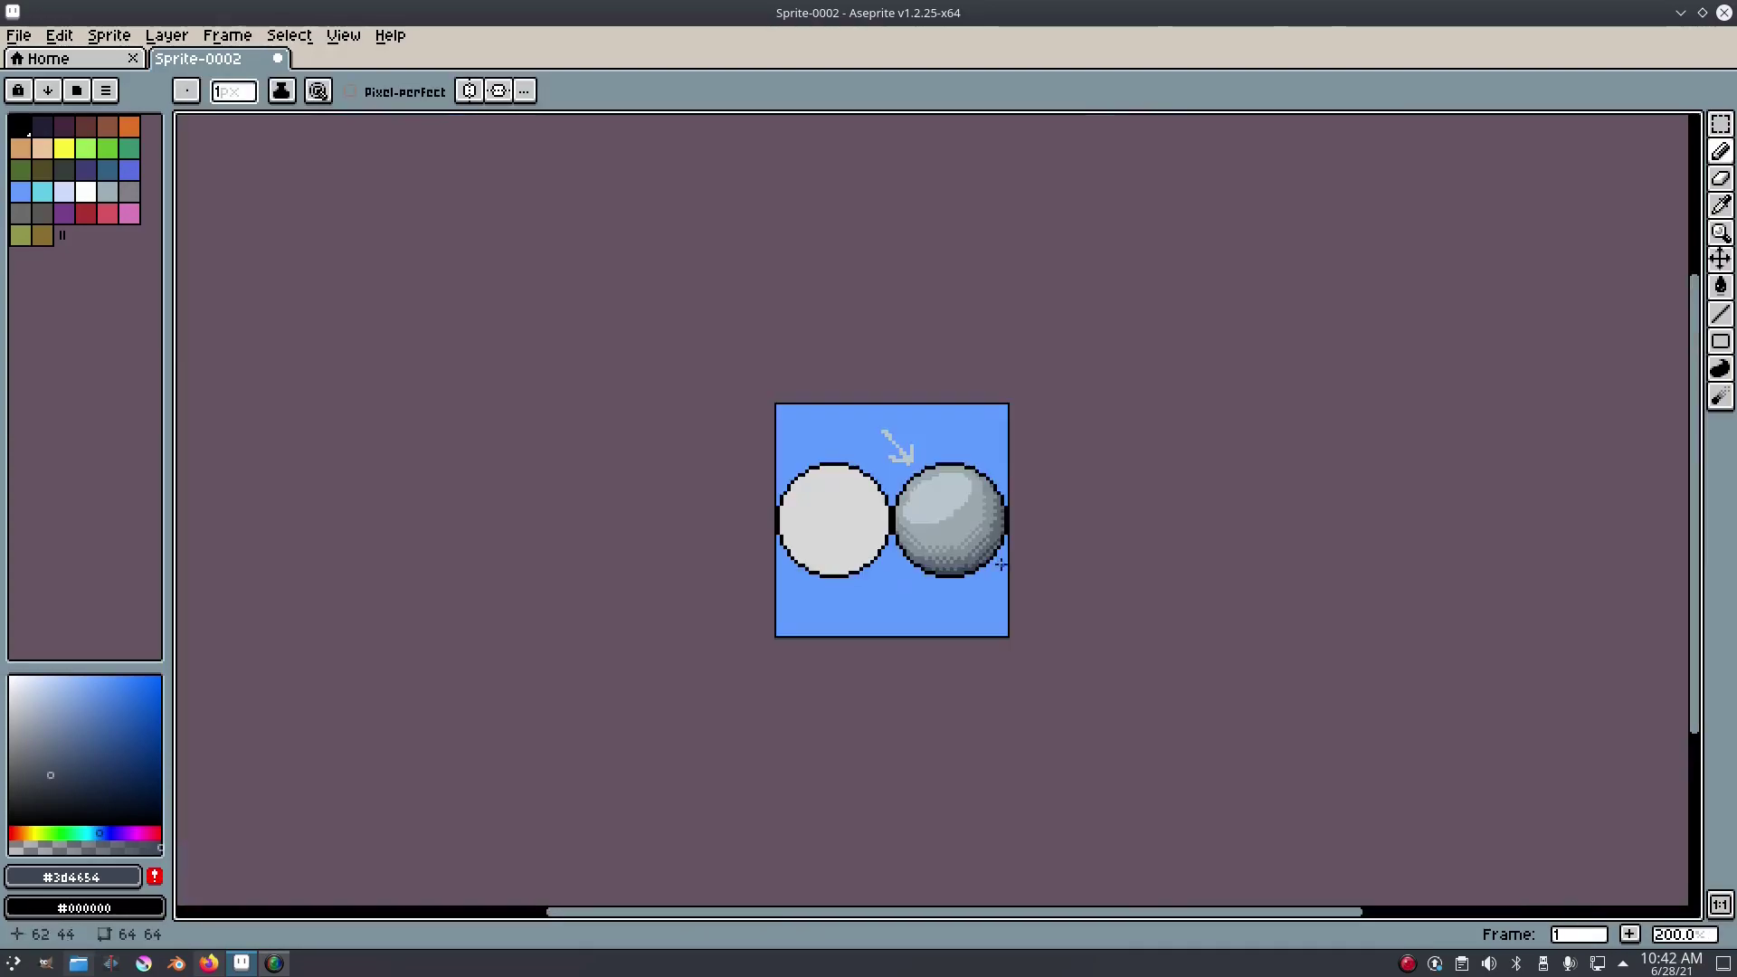
- Fill in the deep shadow along the circle's right rim above the lower-right corner
scroll(996, 554, up, 5)
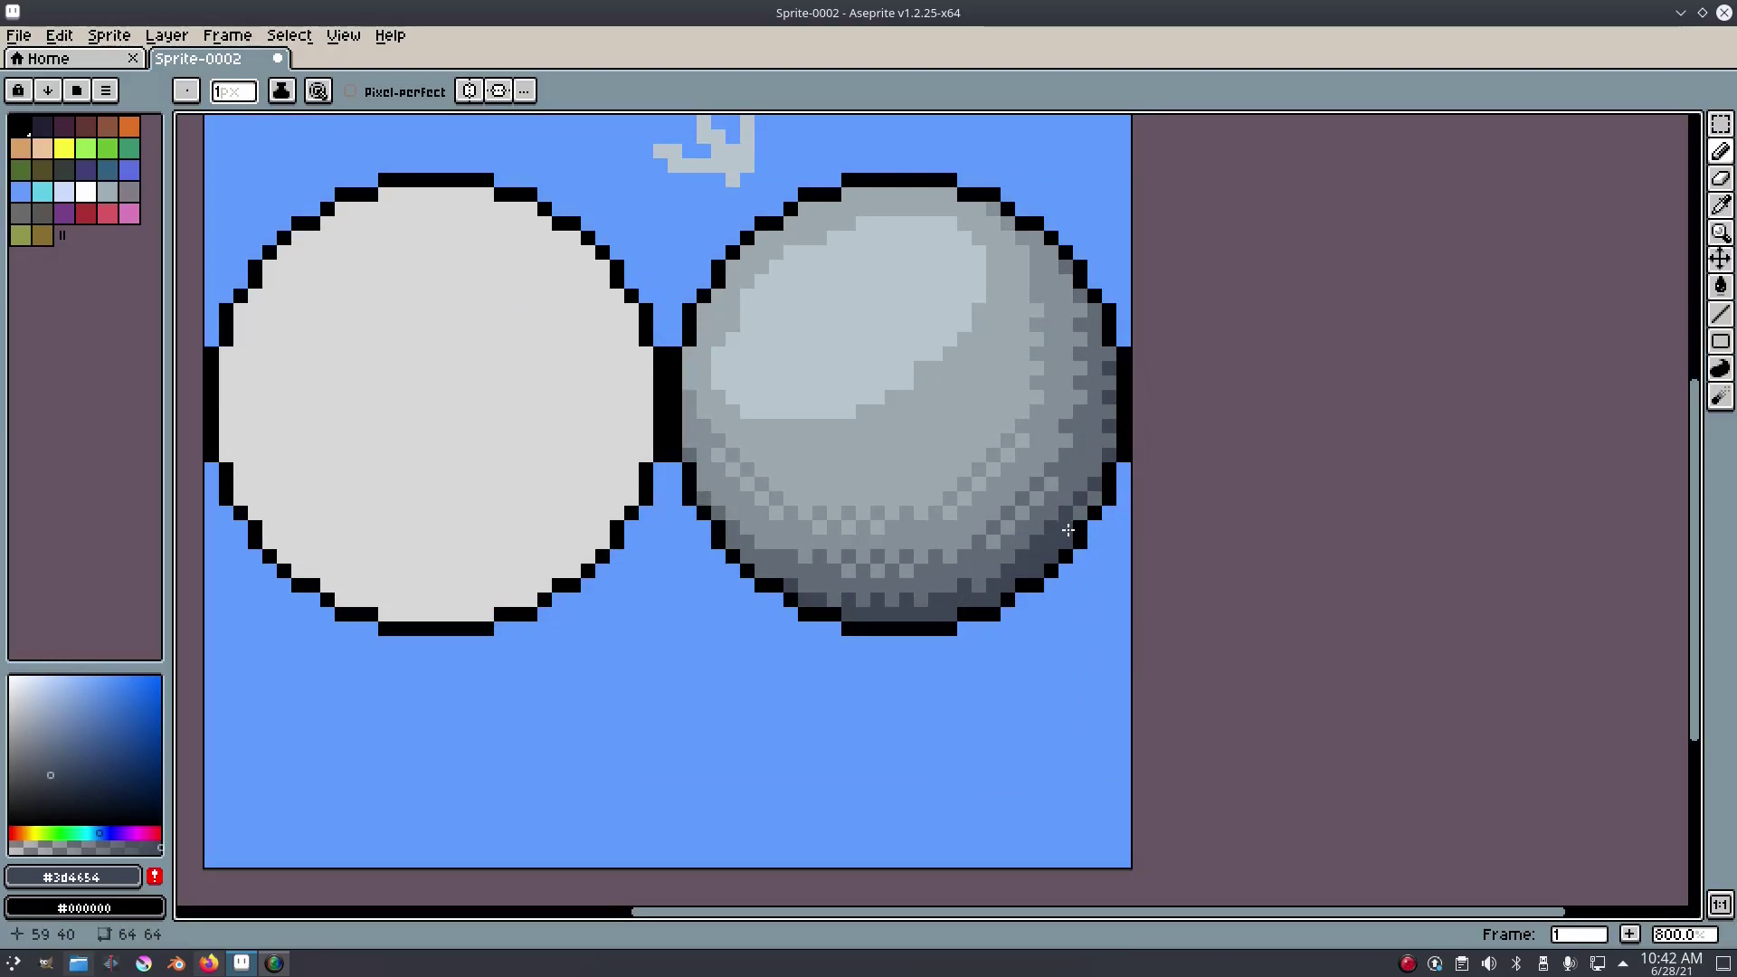
click(1105, 439)
scroll(1109, 413, down, 5)
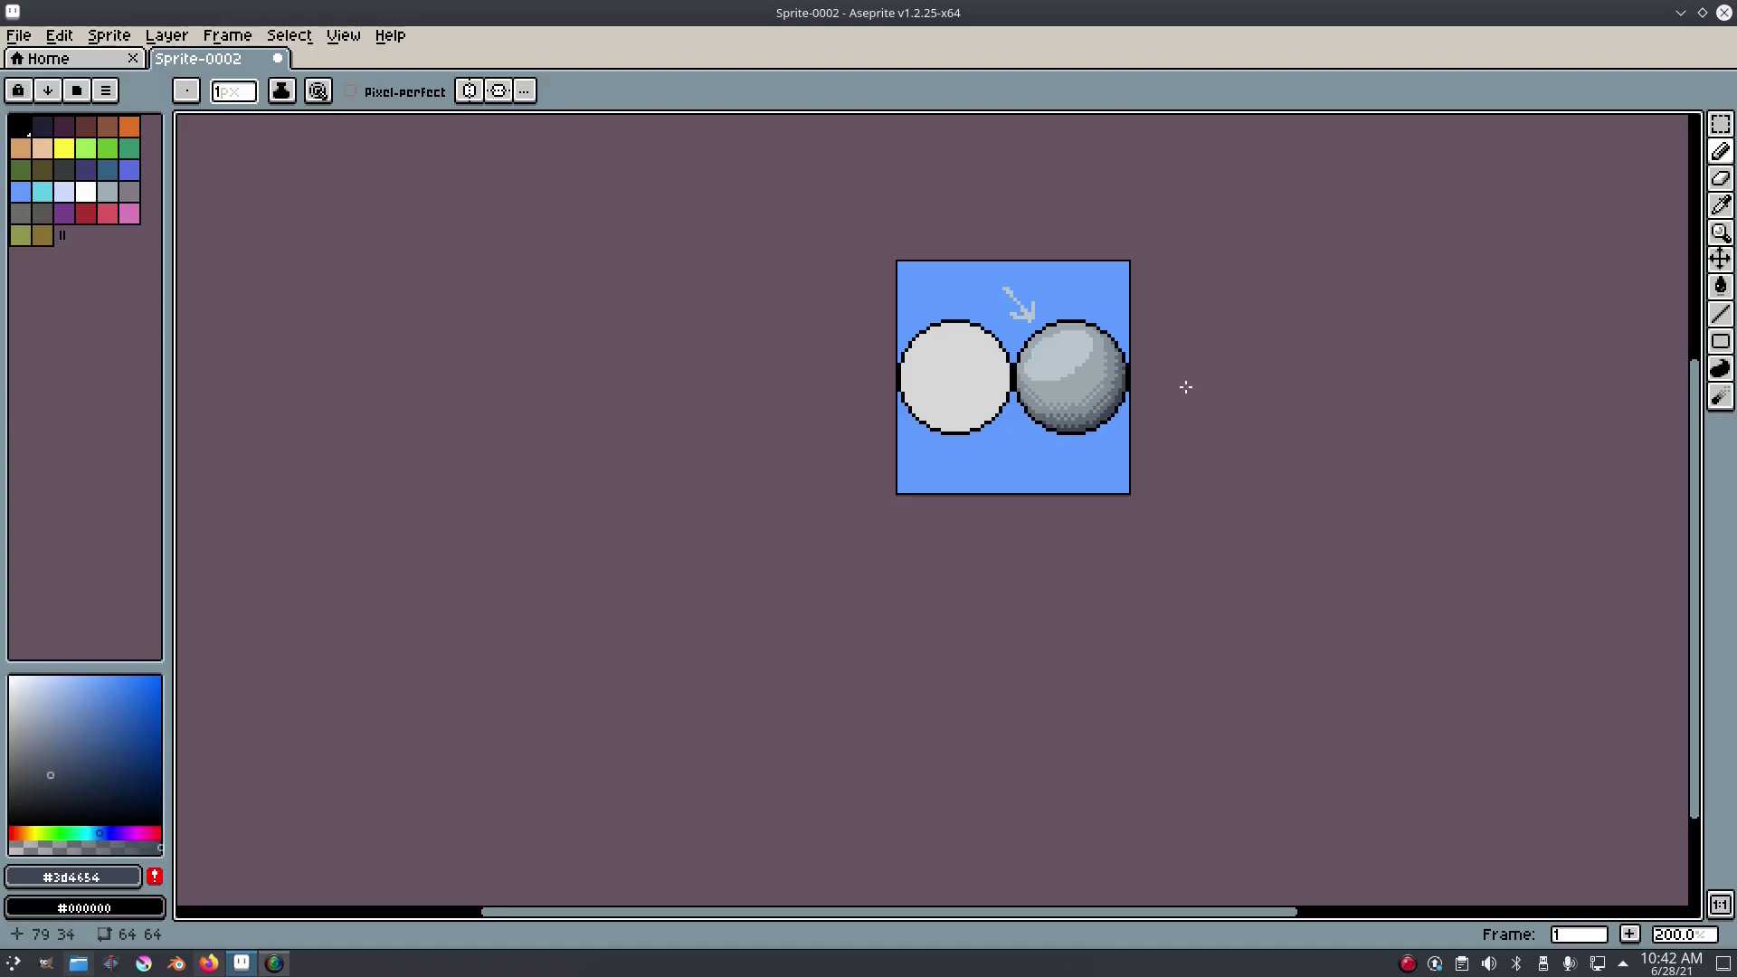
- Paint over stray deep-shadow pixels near the bottom right with sampled shadow grey #5f6a76, and resample the deep shadow #3d4654
scroll(1145, 394, up, 7)
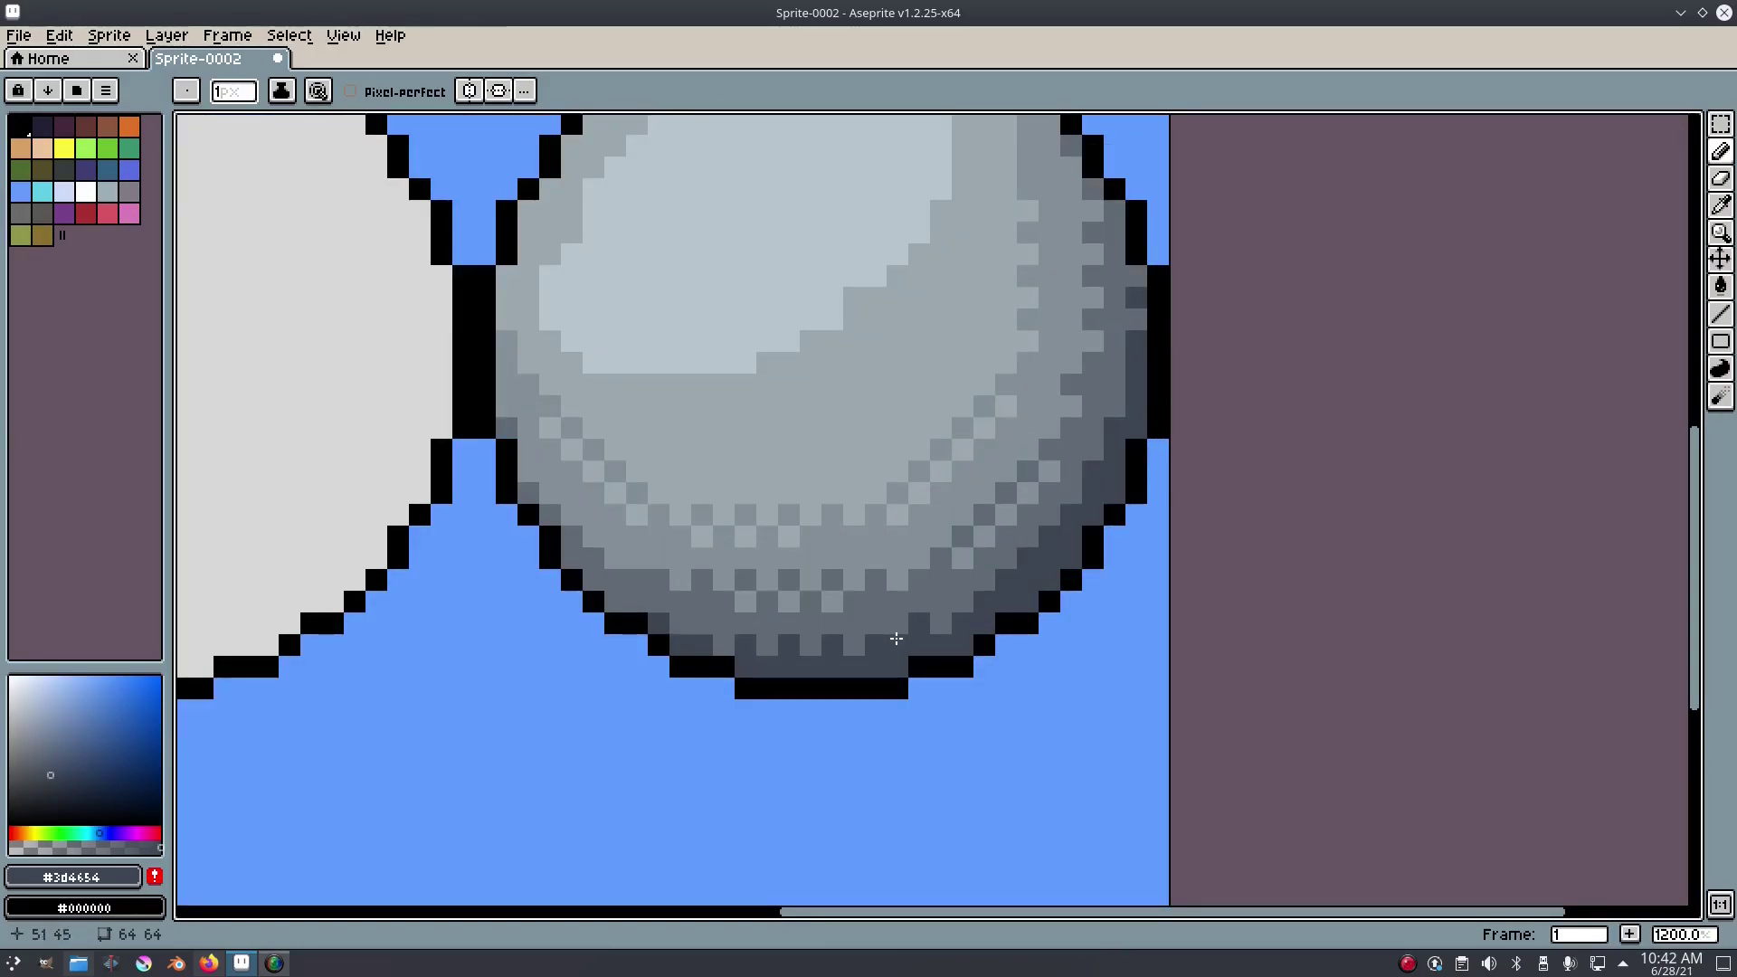
alt+click(912, 612)
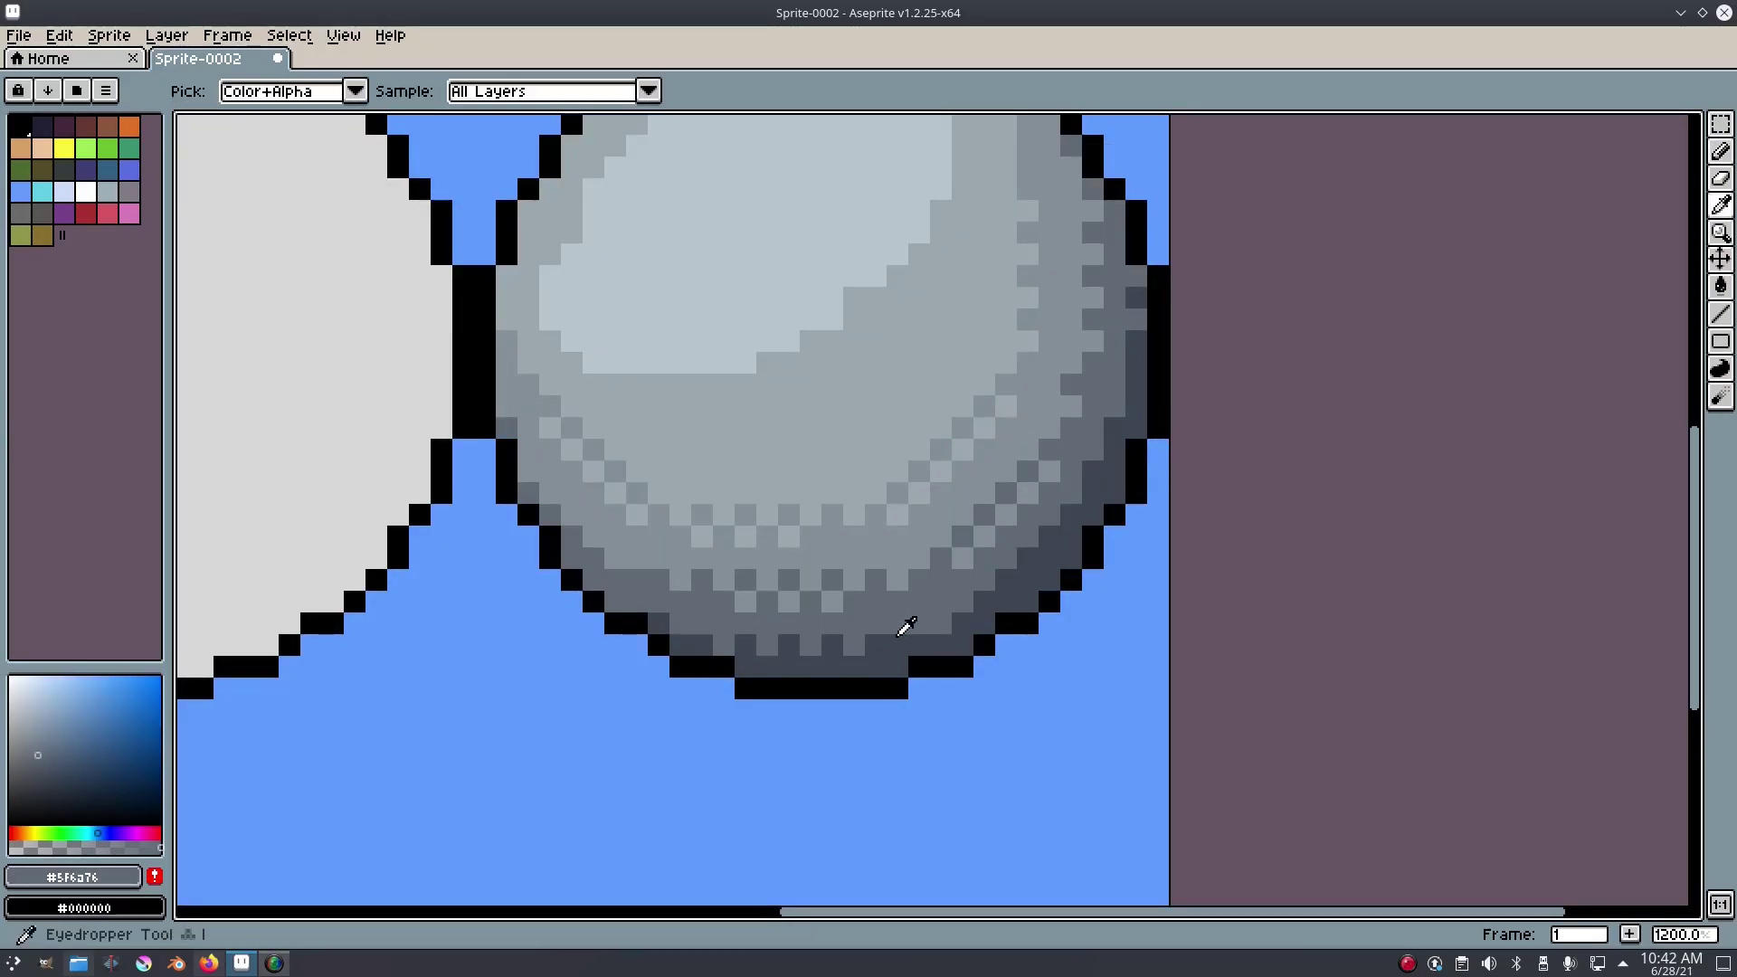
alt+click(898, 631)
scroll(930, 621, down, 6)
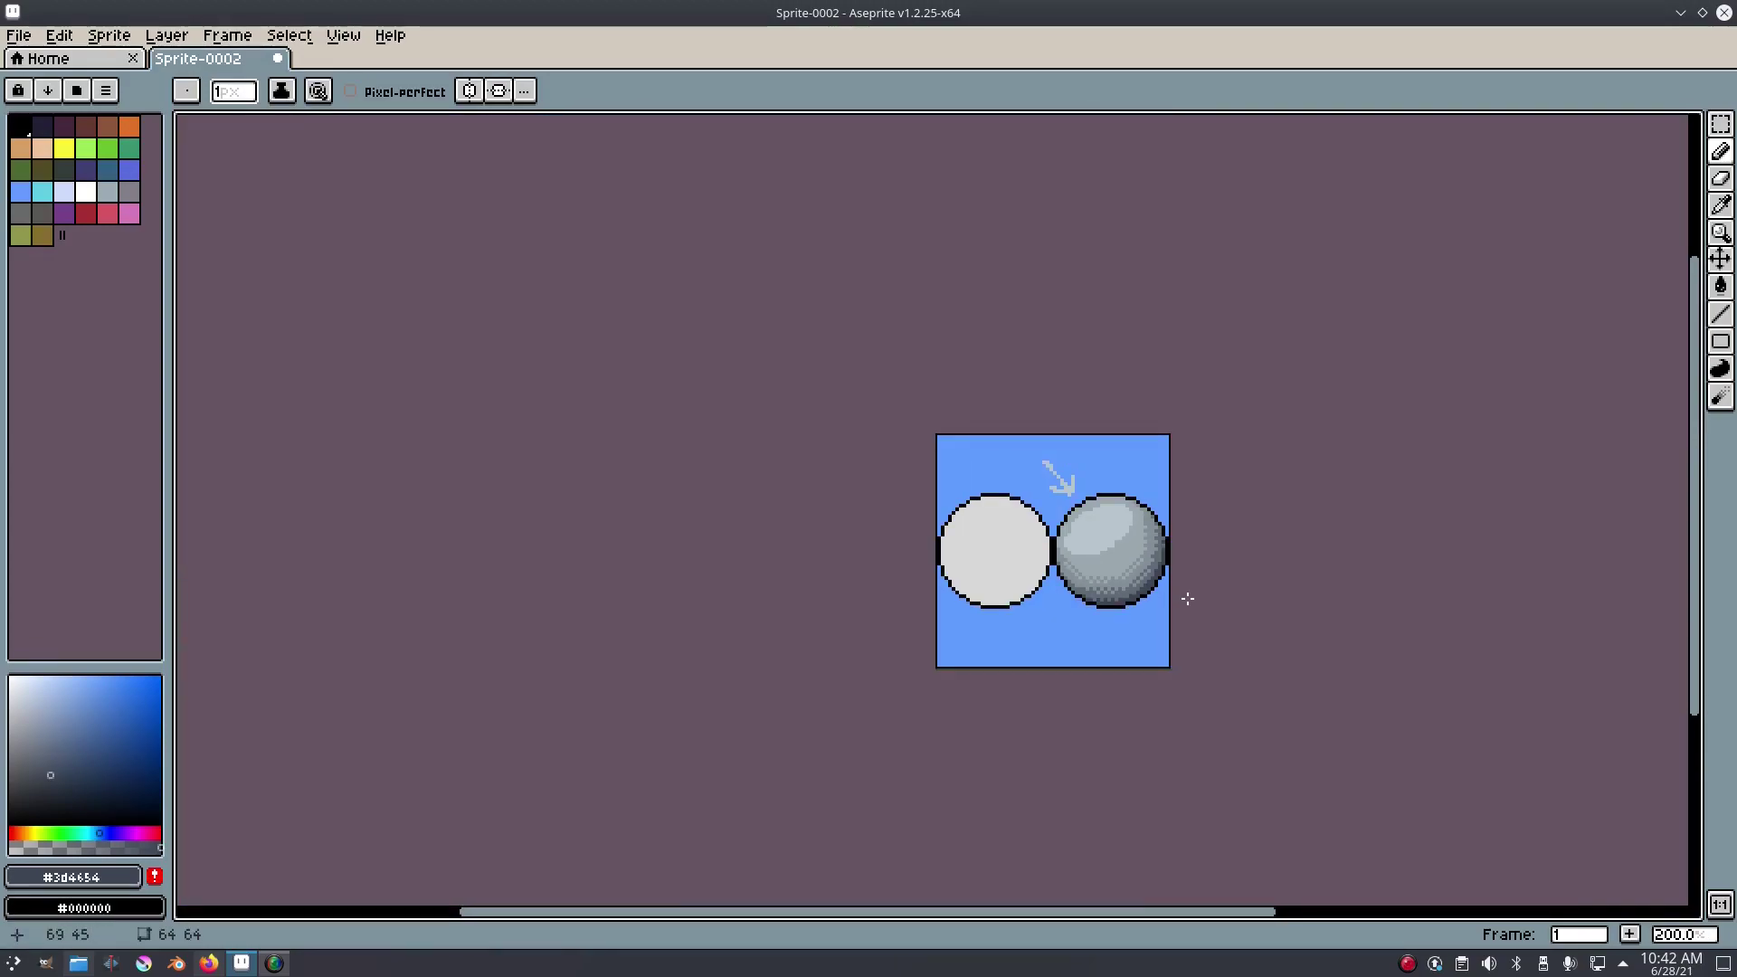
scroll(1188, 599, up, 5)
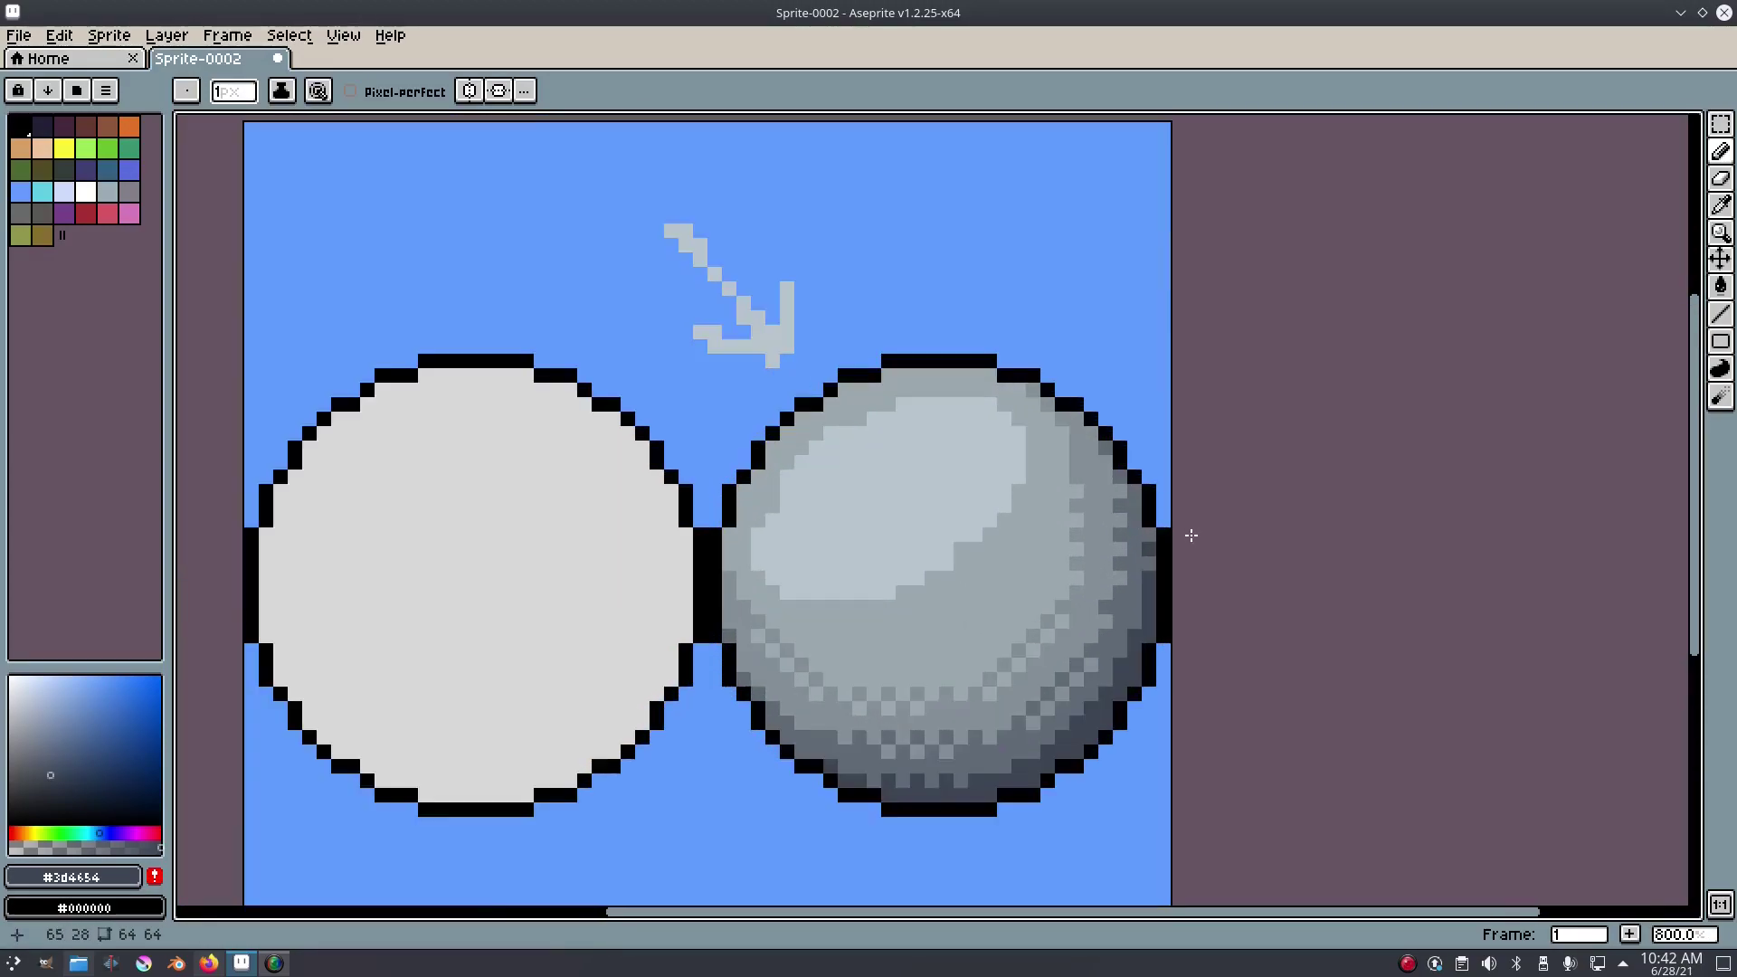
- Sample the right circle's highlight colour and adjust it to the transitional grey-blue #abb7be (HSV 202°, 9%, 74%) for the pencil
scroll(1122, 565, up, 1)
alt+click(873, 538)
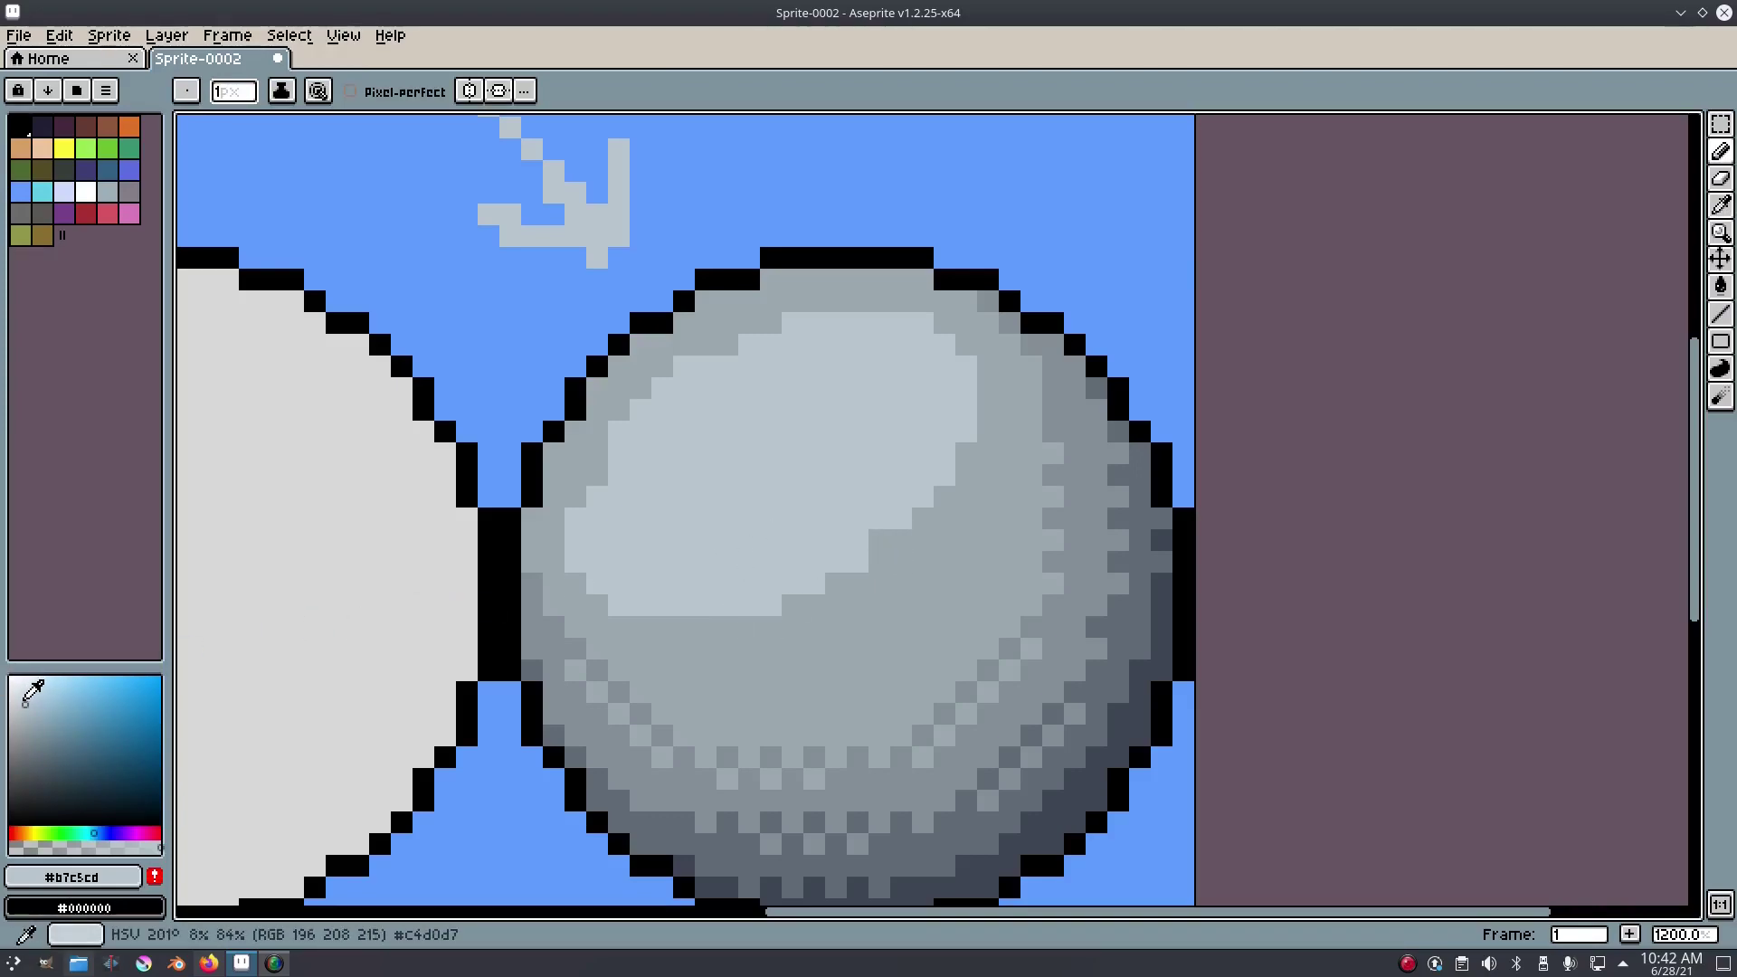
key(i)
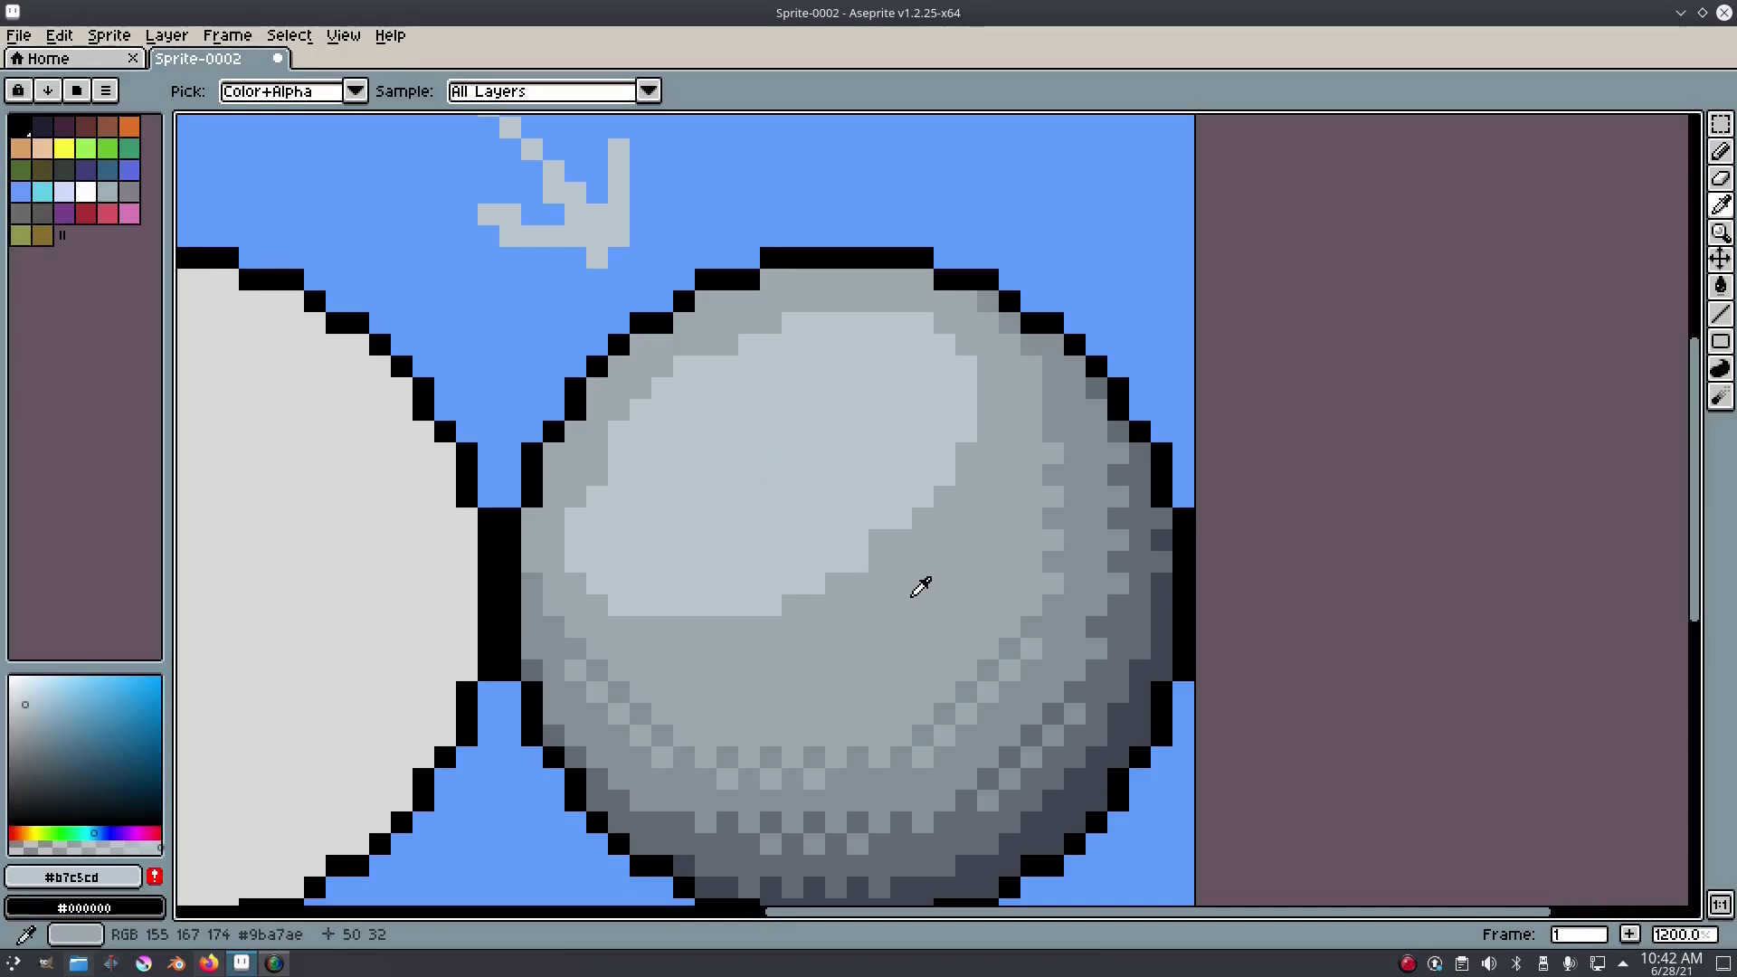
click(27, 710)
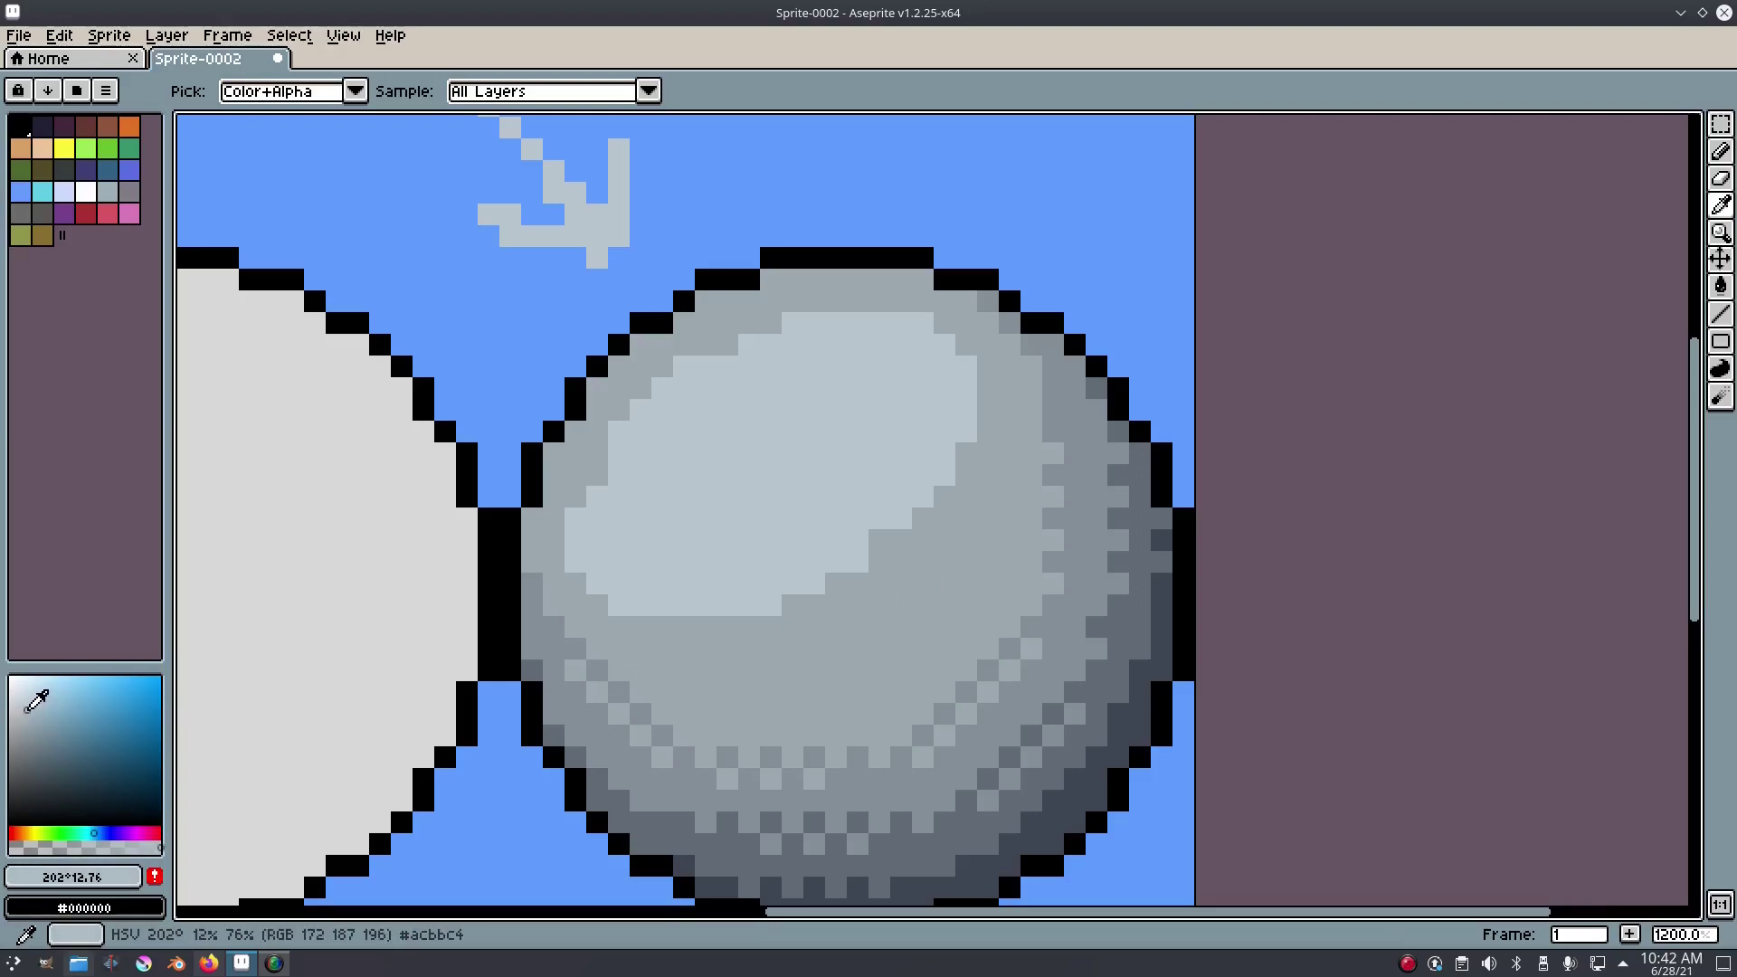
key(b)
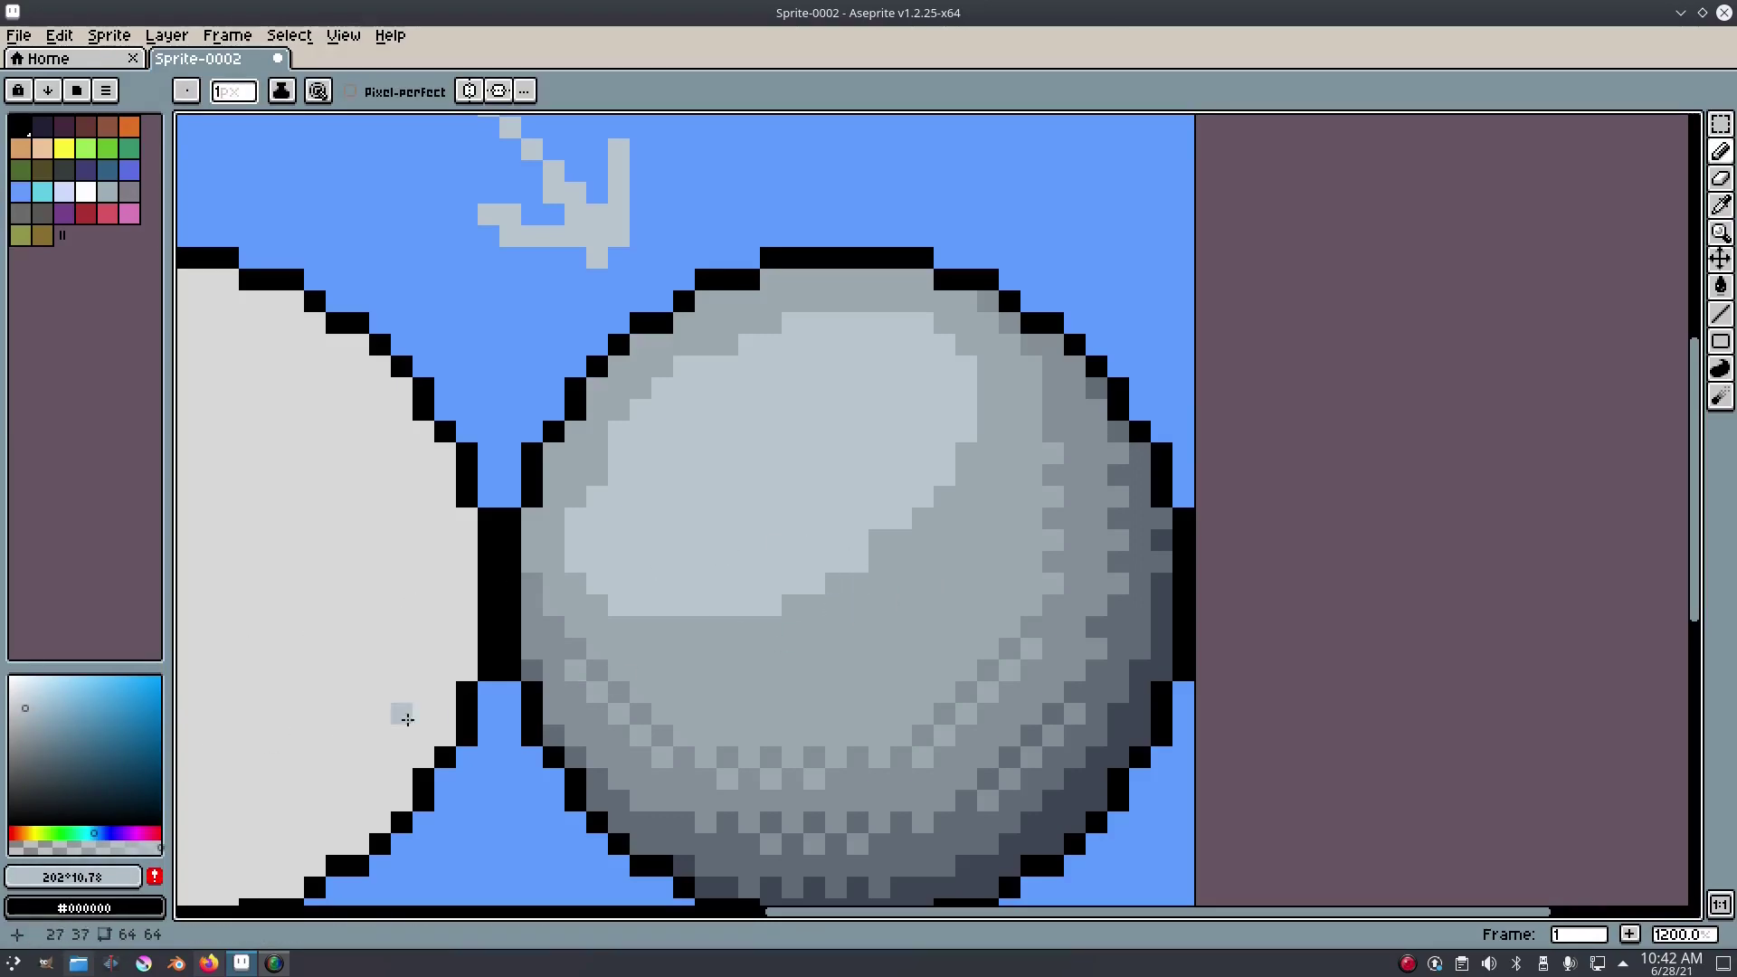
click(27, 716)
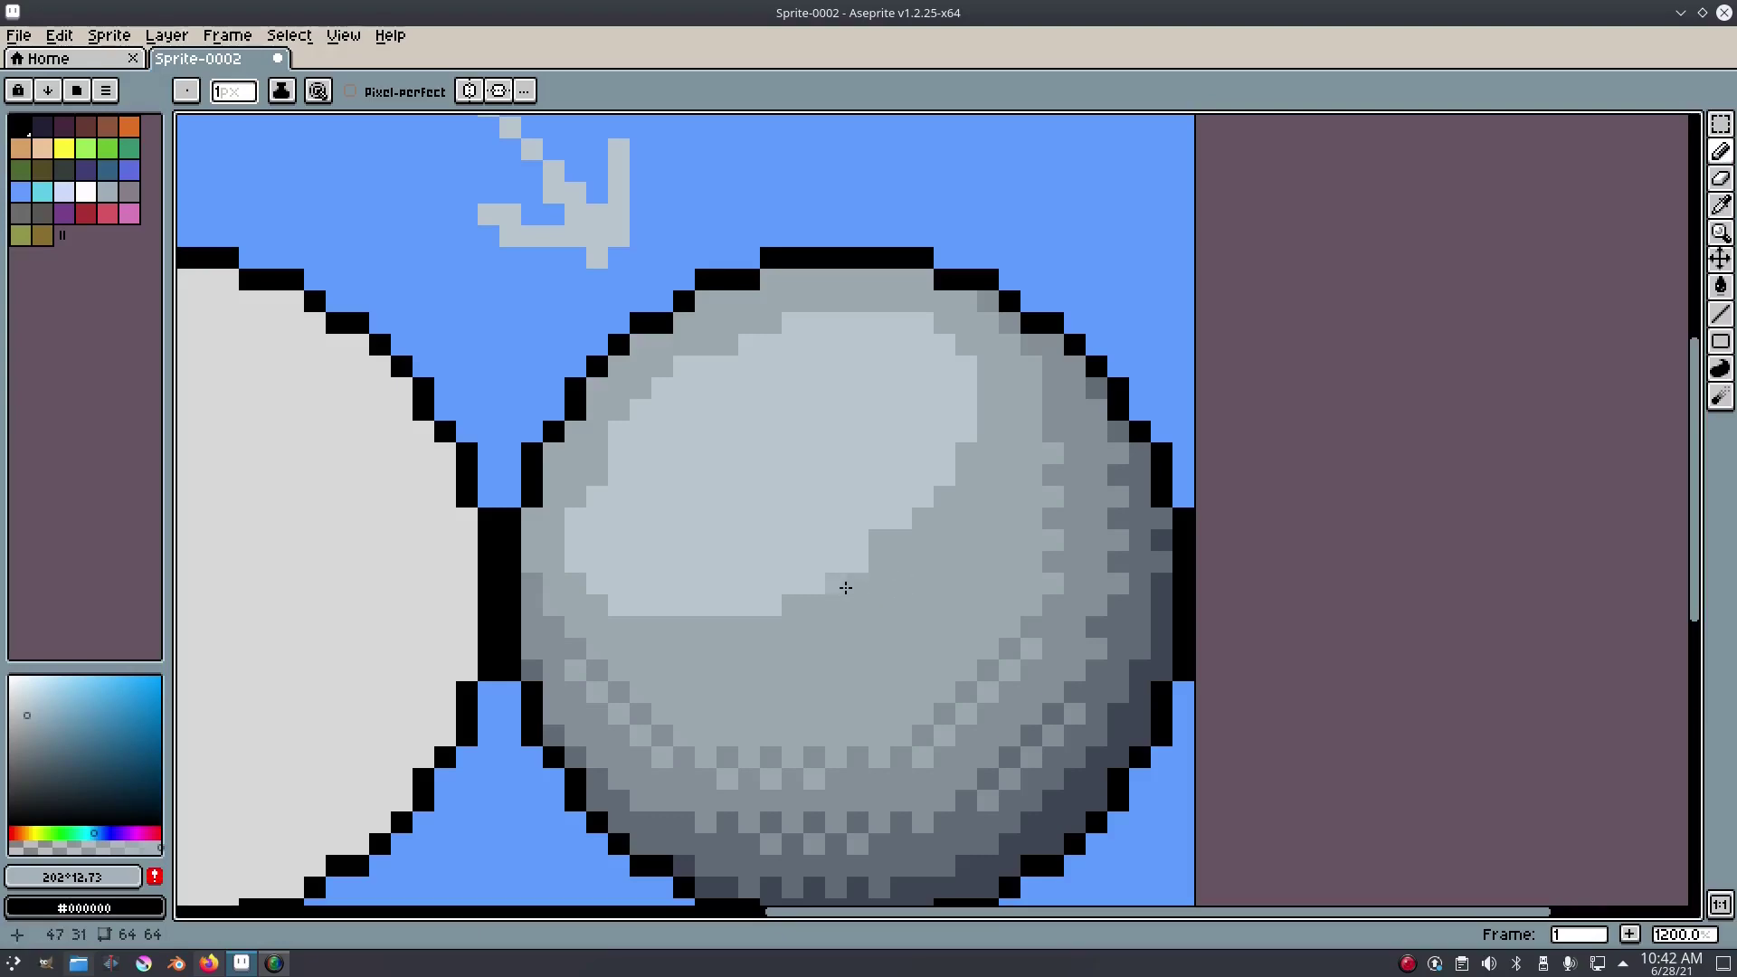
click(24, 713)
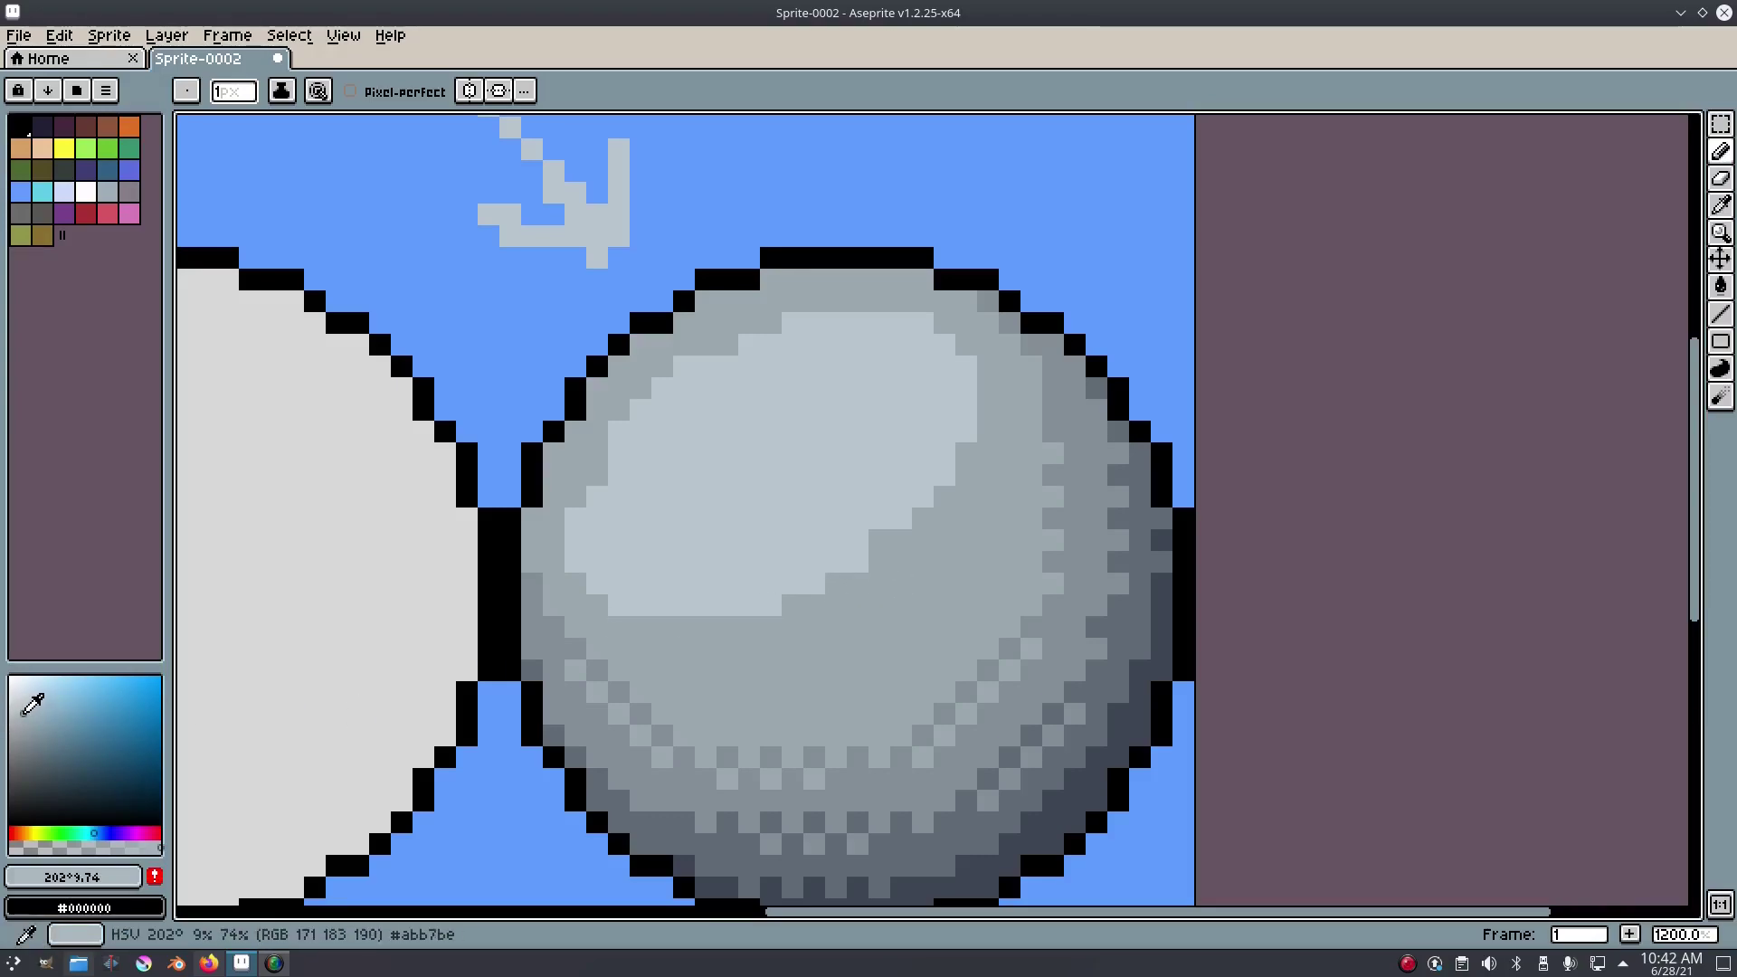
- Place single #abb7be transition pixels at the stair corners along the highlight's lower-right edge
click(836, 583)
click(879, 540)
click(944, 475)
click(958, 459)
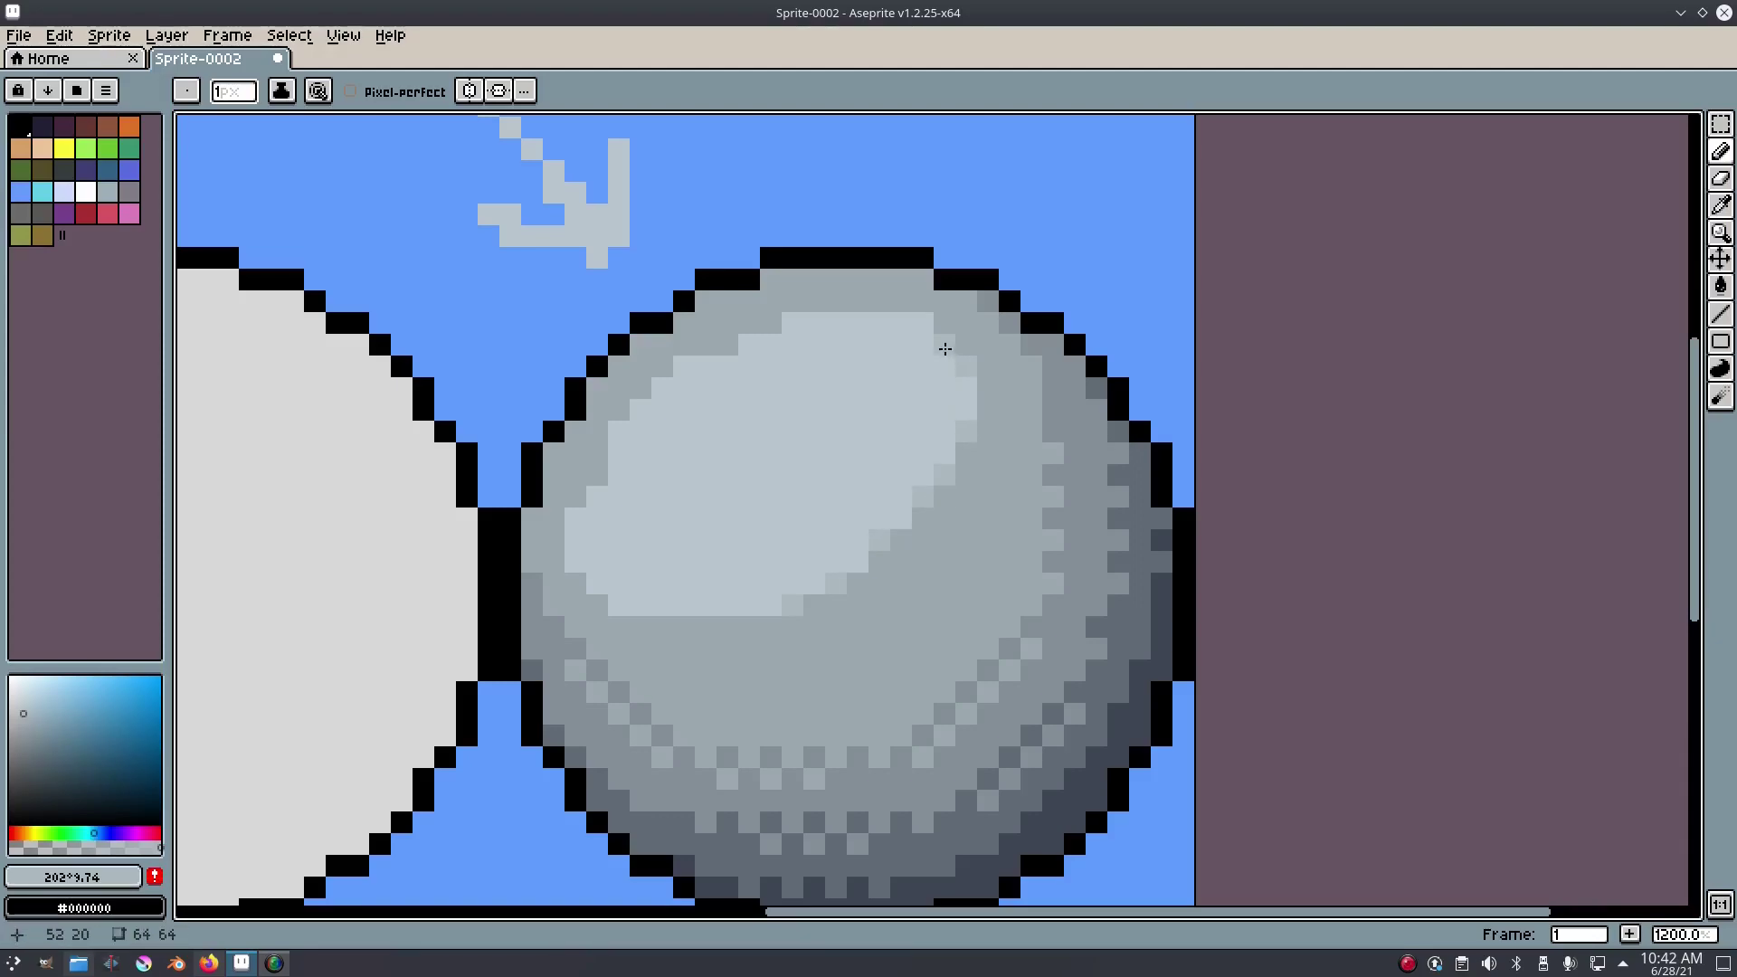
- Soften the highlight's upper, upper-left and left stair corners with single #abb7be transition pixels
click(783, 328)
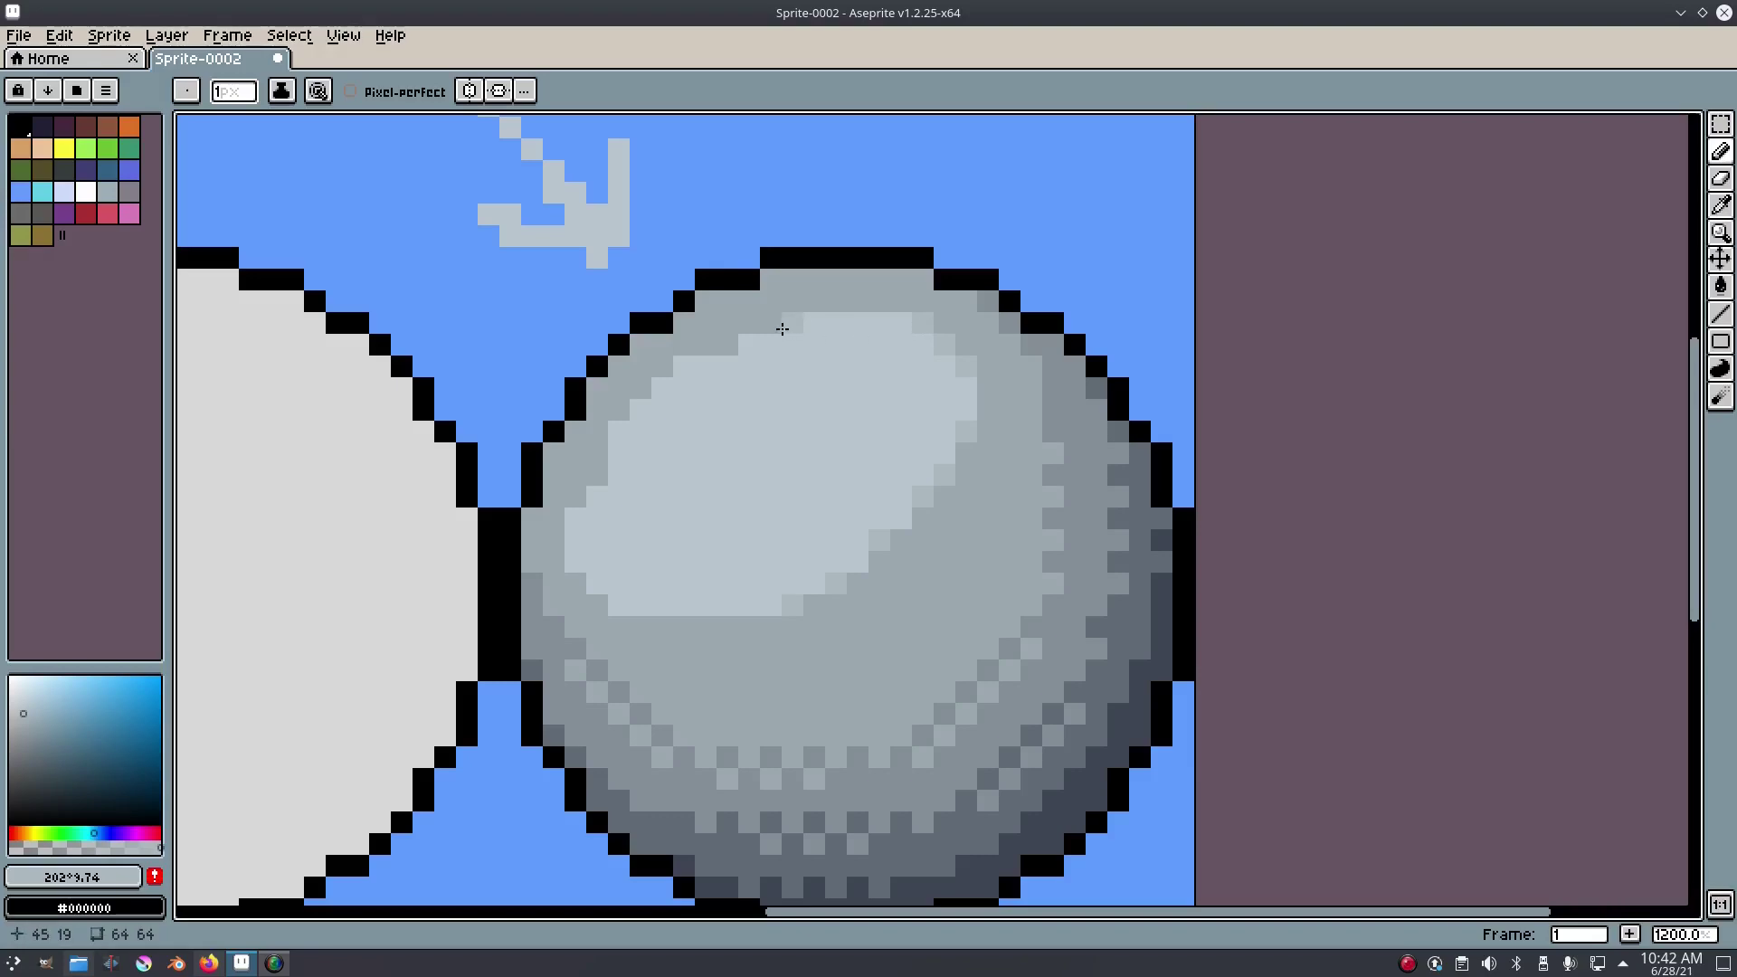
click(630, 408)
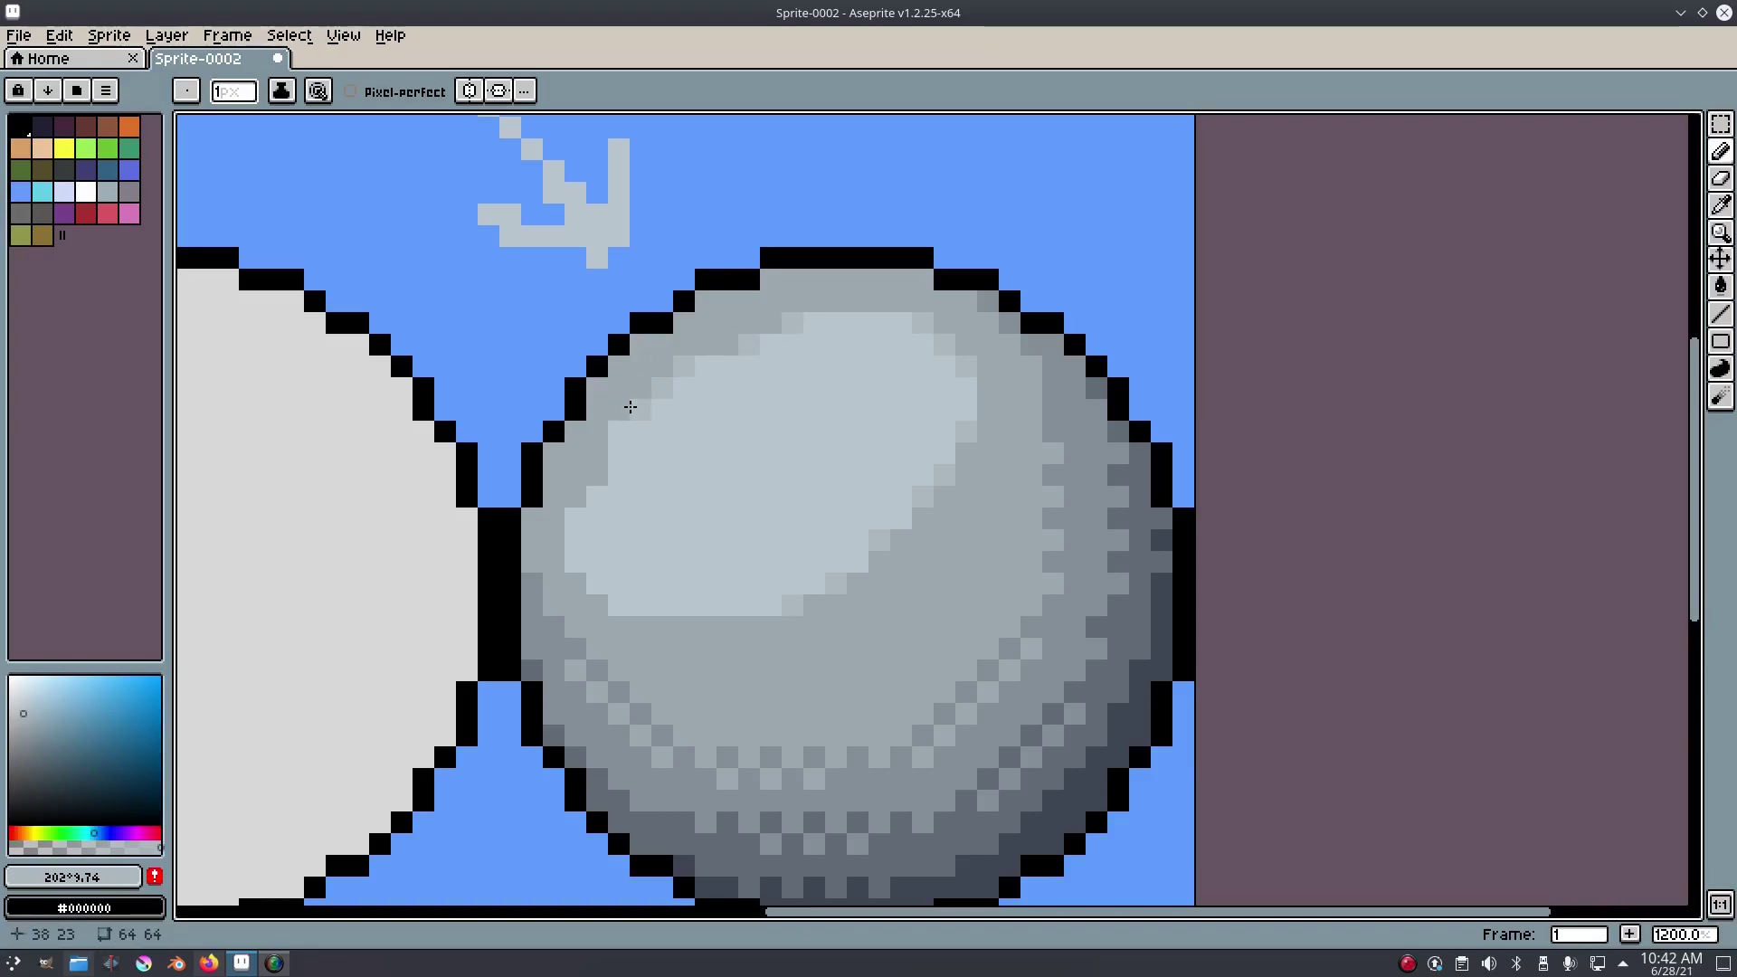
click(597, 496)
click(577, 516)
click(574, 584)
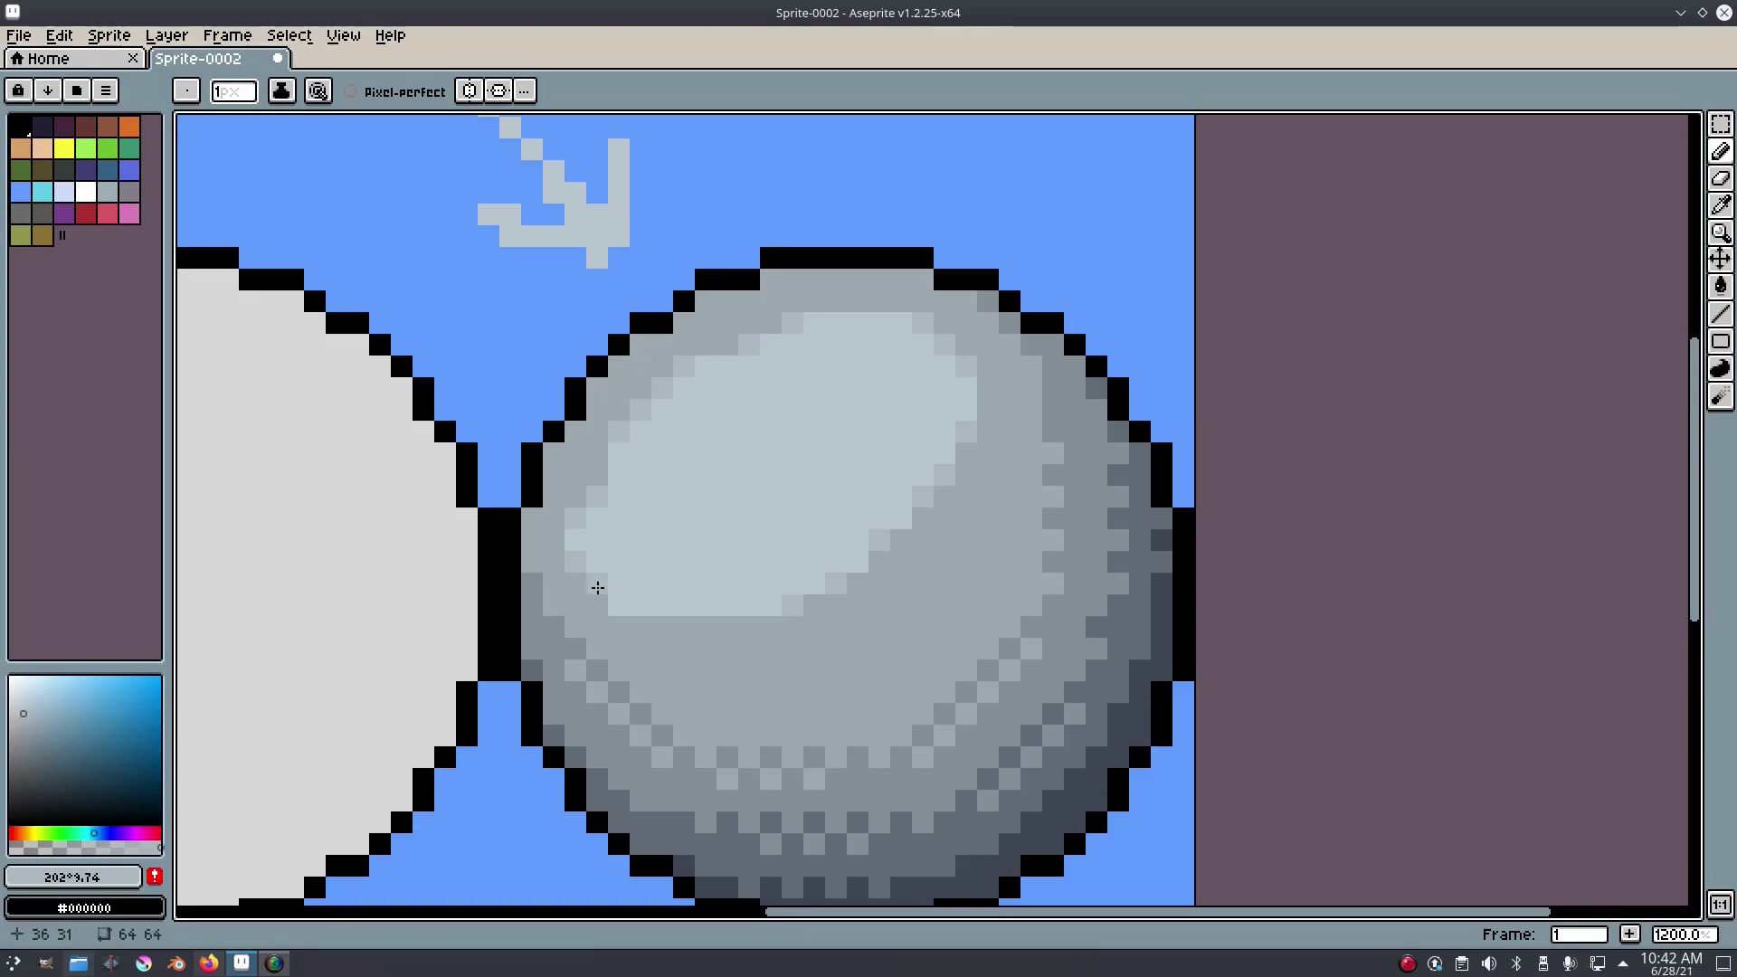
scroll(898, 597, down, 3)
scroll(738, 566, up, 3)
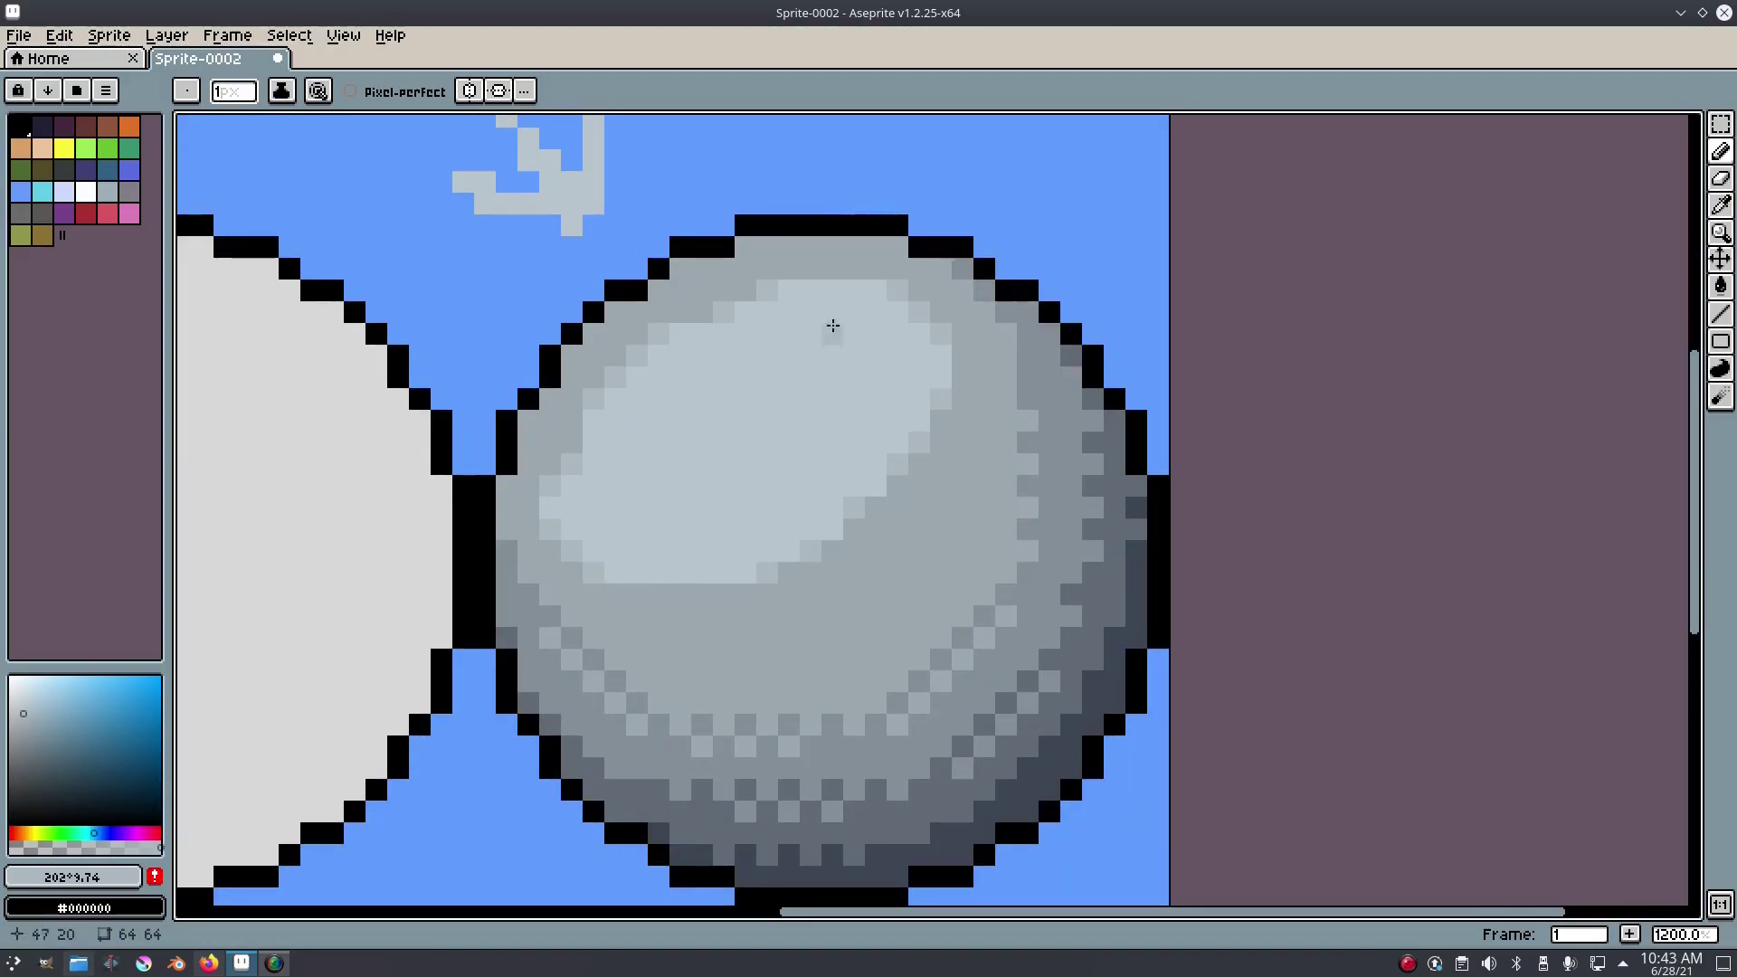
- Trim the highlight's lower-left corner and bottom row by painting over them with the sampled mid-tone #9ba7ae
scroll(961, 329, down, 5)
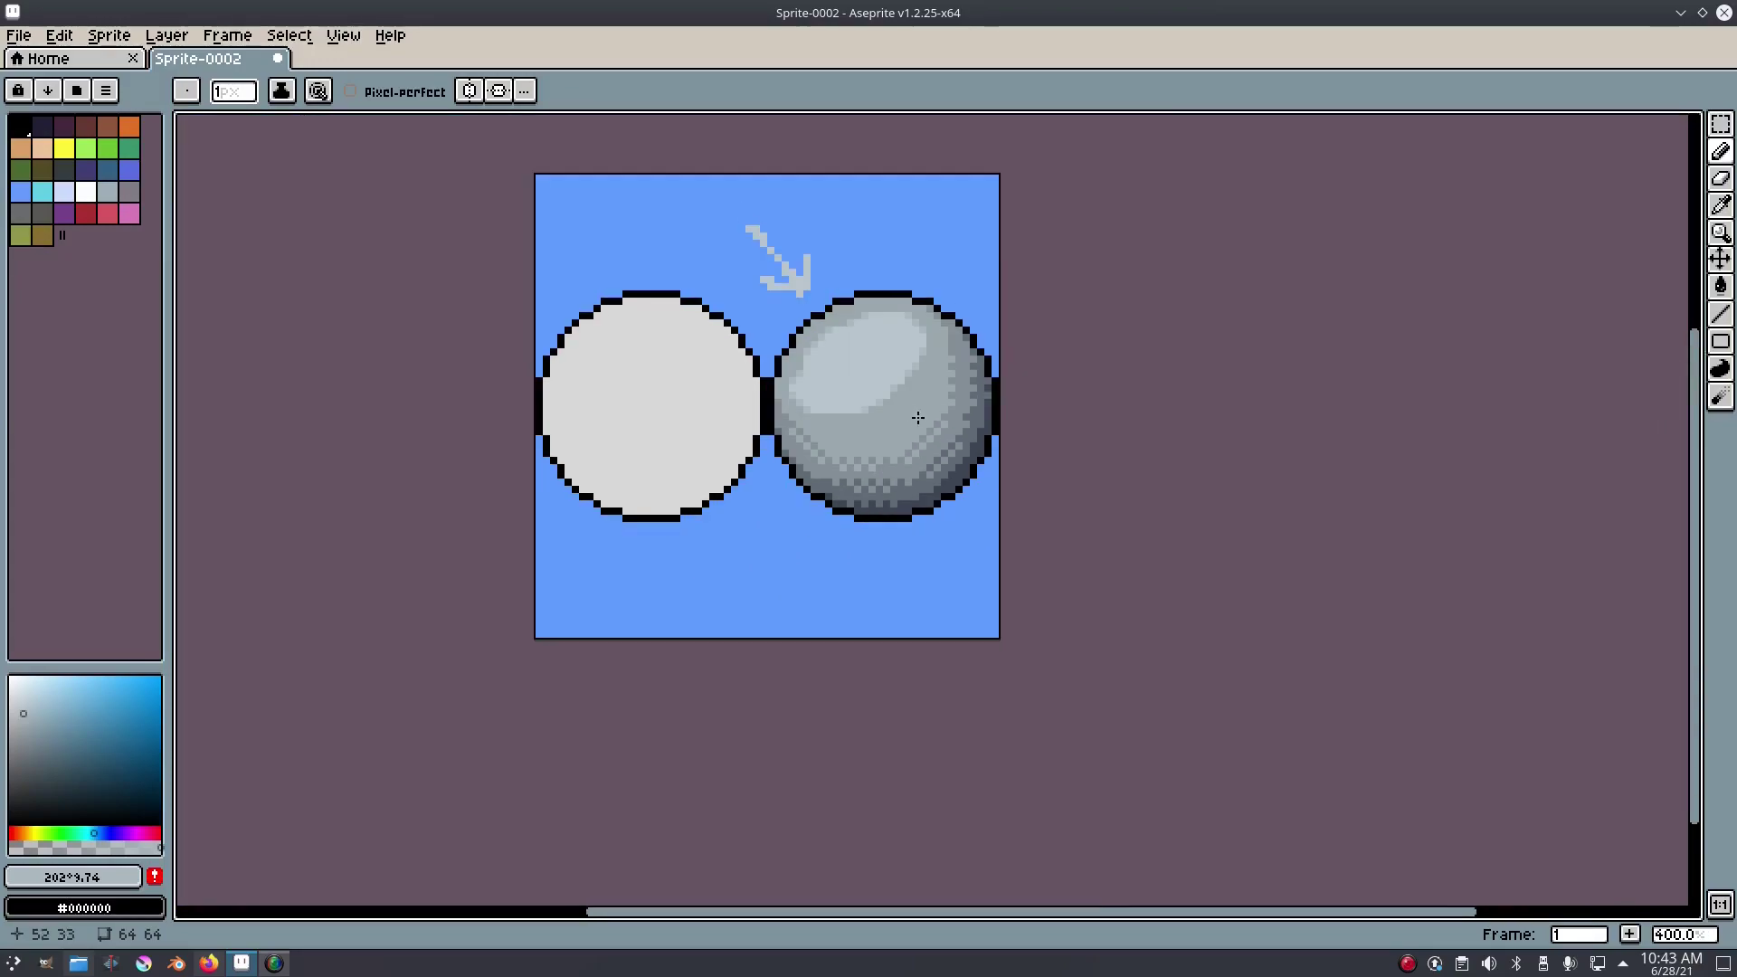
scroll(895, 417, up, 5)
alt+click(644, 446)
mouse_move(659, 457)
mouse_down()
mouse_move(678, 435)
mouse_move(767, 547)
mouse_up()
key(ctrl+z)
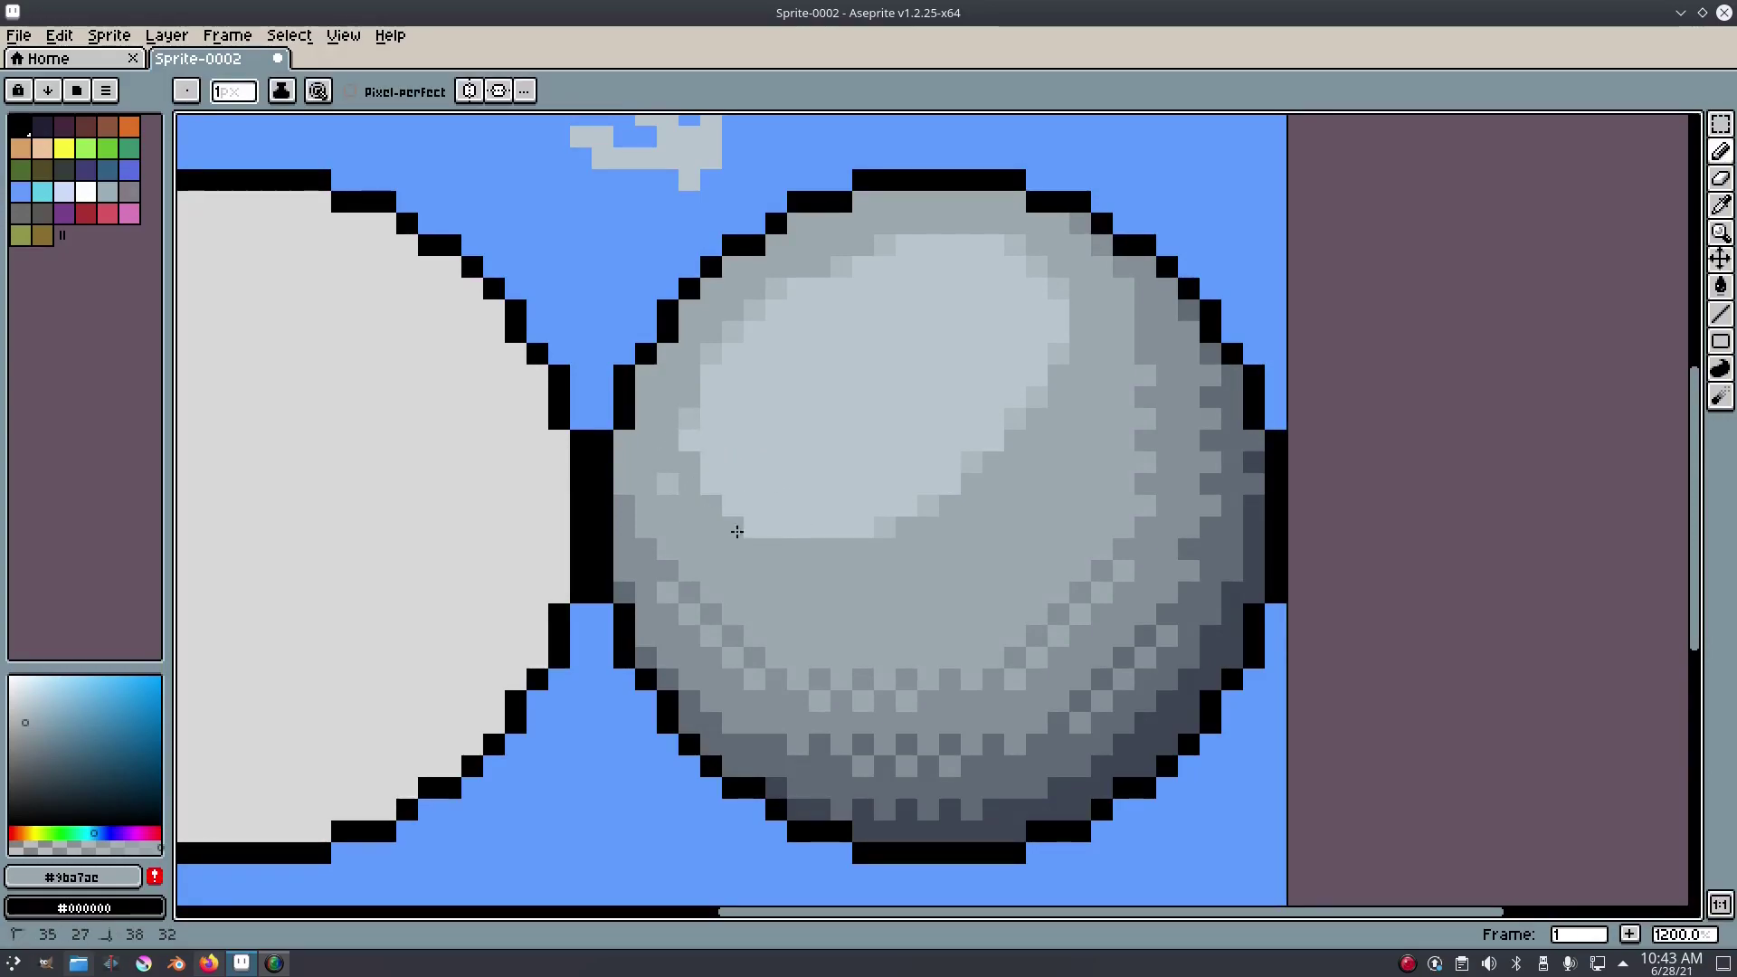
drag(683, 452, 768, 524)
drag(903, 539, 776, 531)
- Resample #abb7be and soften the stair corners of the highlight's trimmed lower-left edge
alt+click(932, 503)
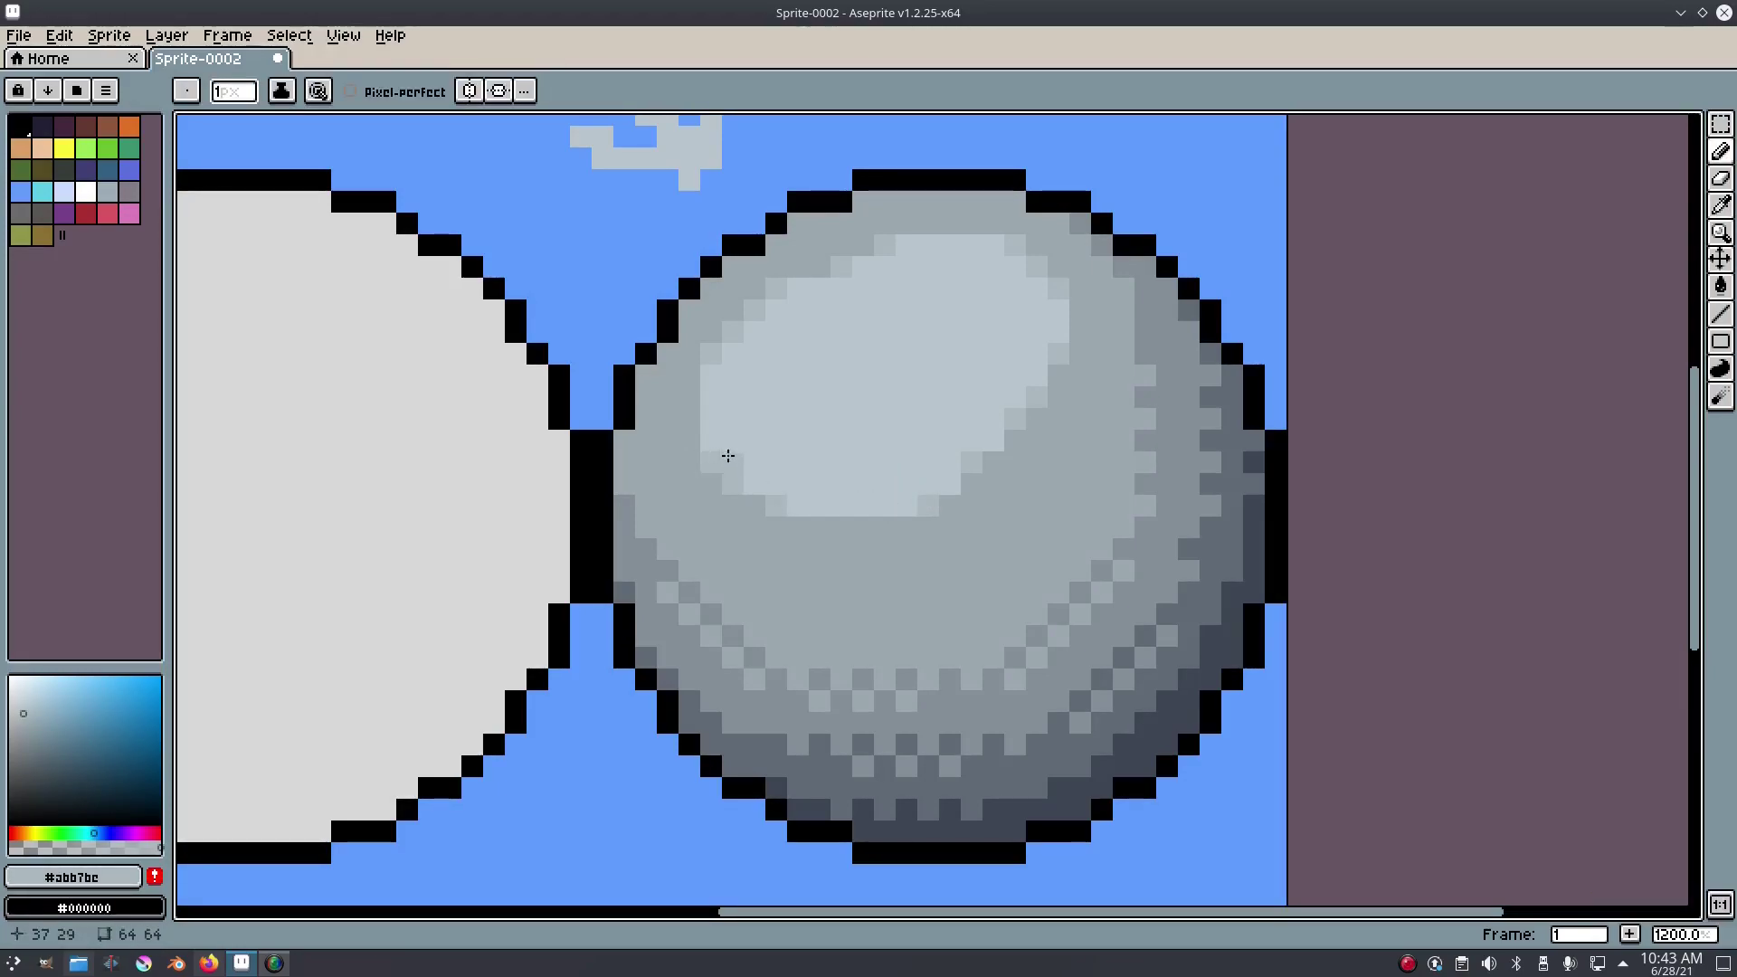
scroll(985, 469, down, 7)
scroll(955, 450, up, 4)
scroll(955, 450, up, 1)
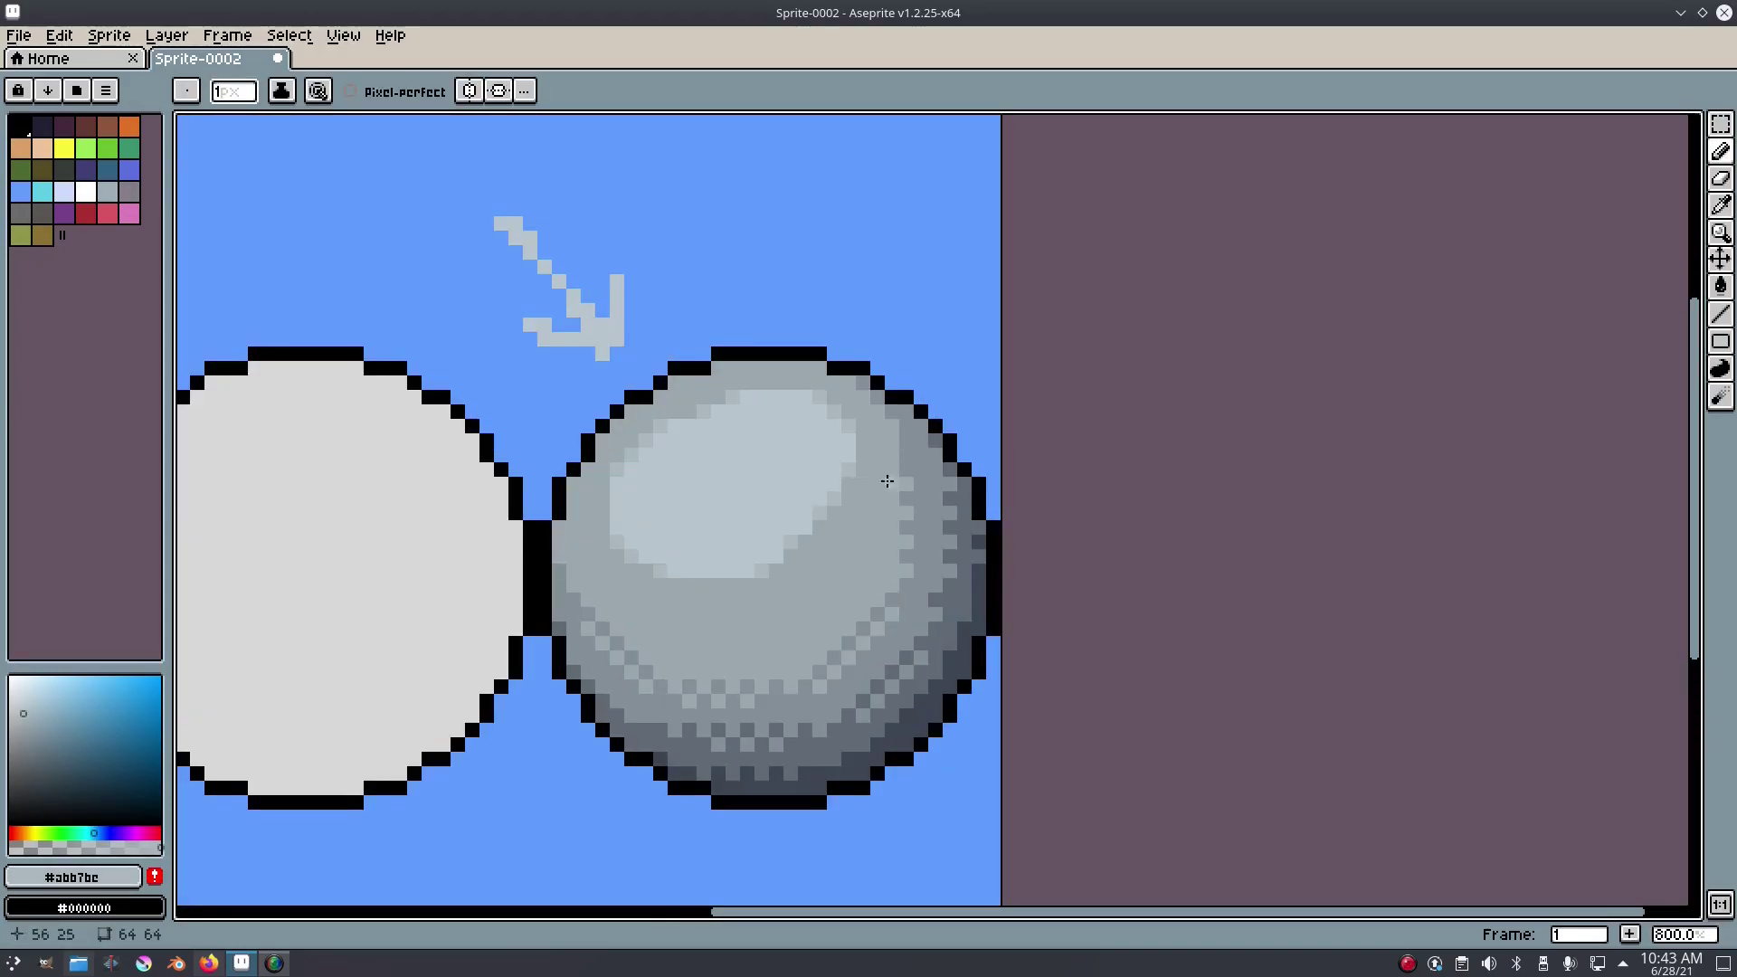
scroll(1086, 461, down, 2)
scroll(1098, 463, up, 2)
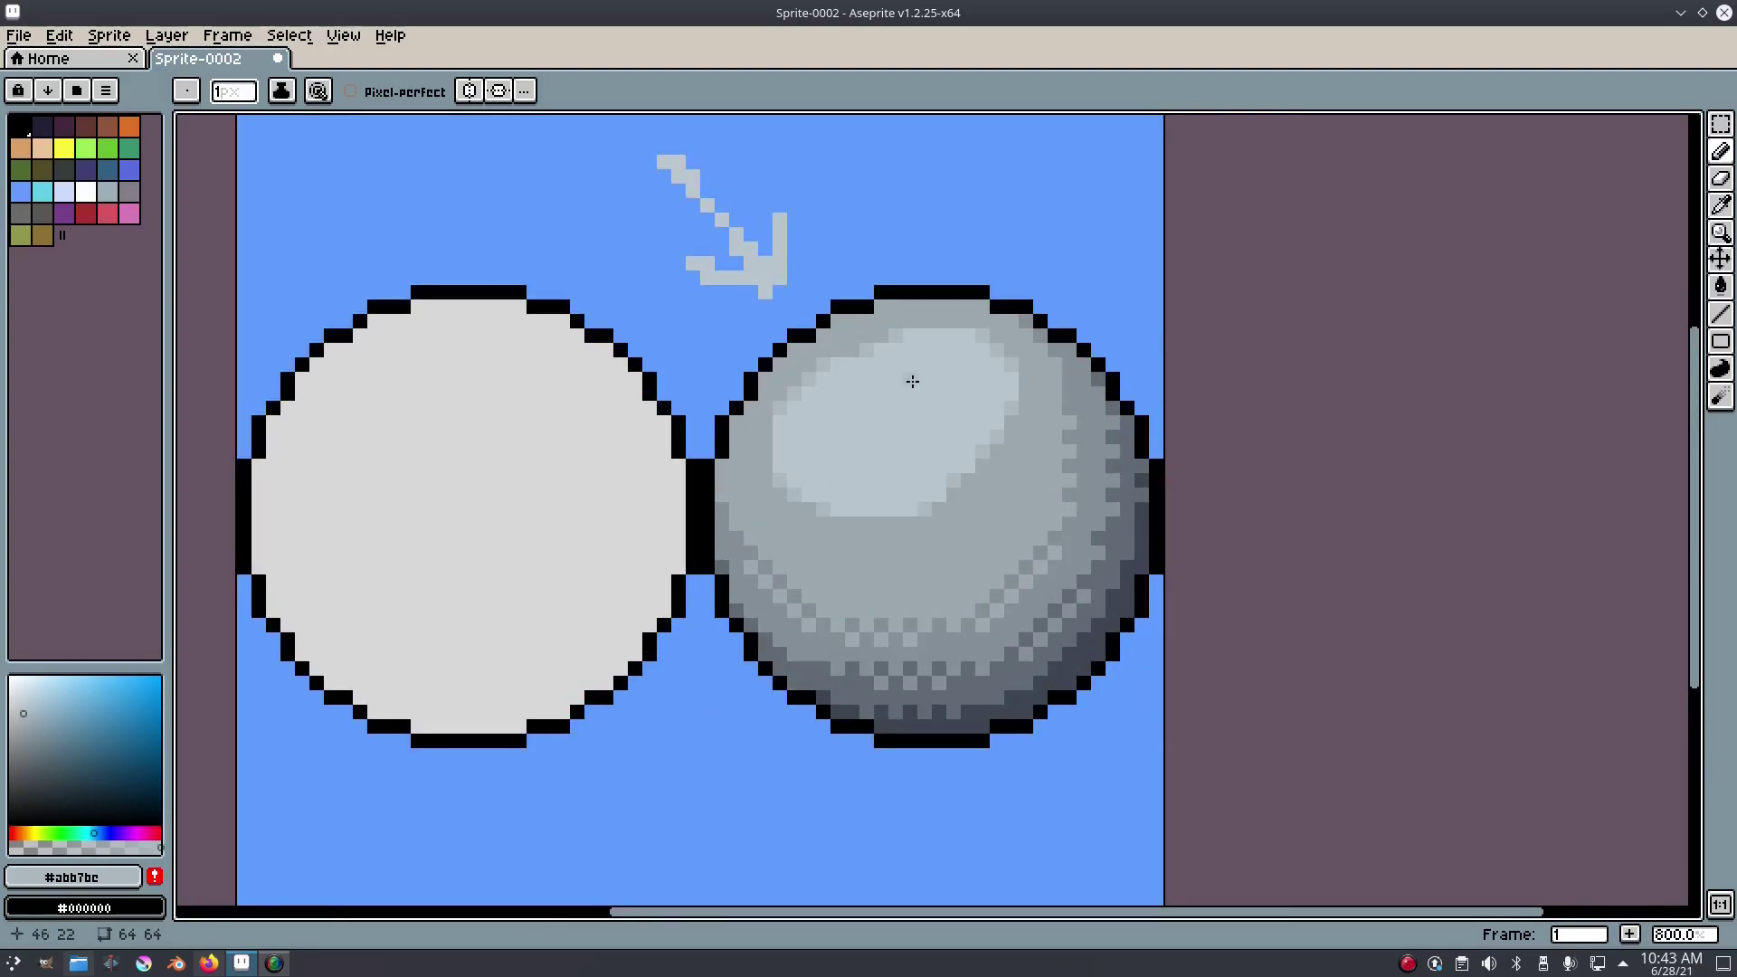
- Try adding a small specular spot in a lighter blue-grey (HSV 201°, 9%, 90%) inside the right circle's highlight
scroll(916, 384, up, 1)
alt+click(779, 411)
click(27, 688)
click(23, 690)
mouse_move(909, 379)
mouse_down()
mouse_move(806, 426)
mouse_move(841, 436)
mouse_up()
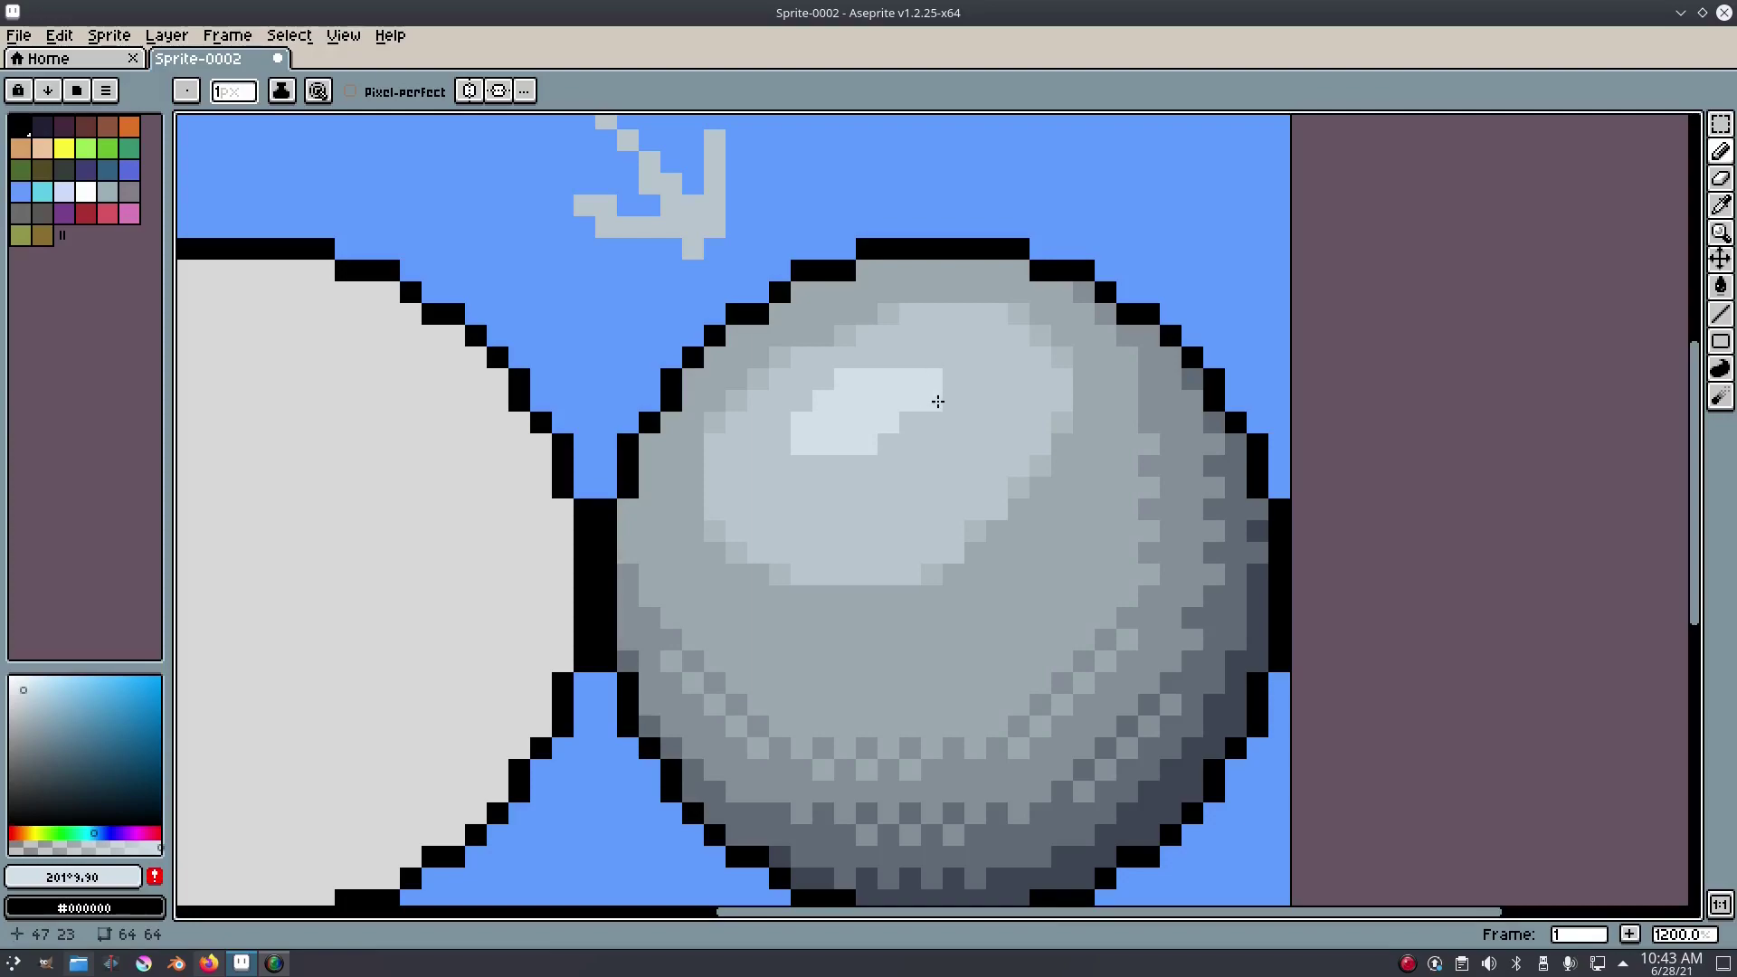
scroll(914, 361, down, 6)
key(v)
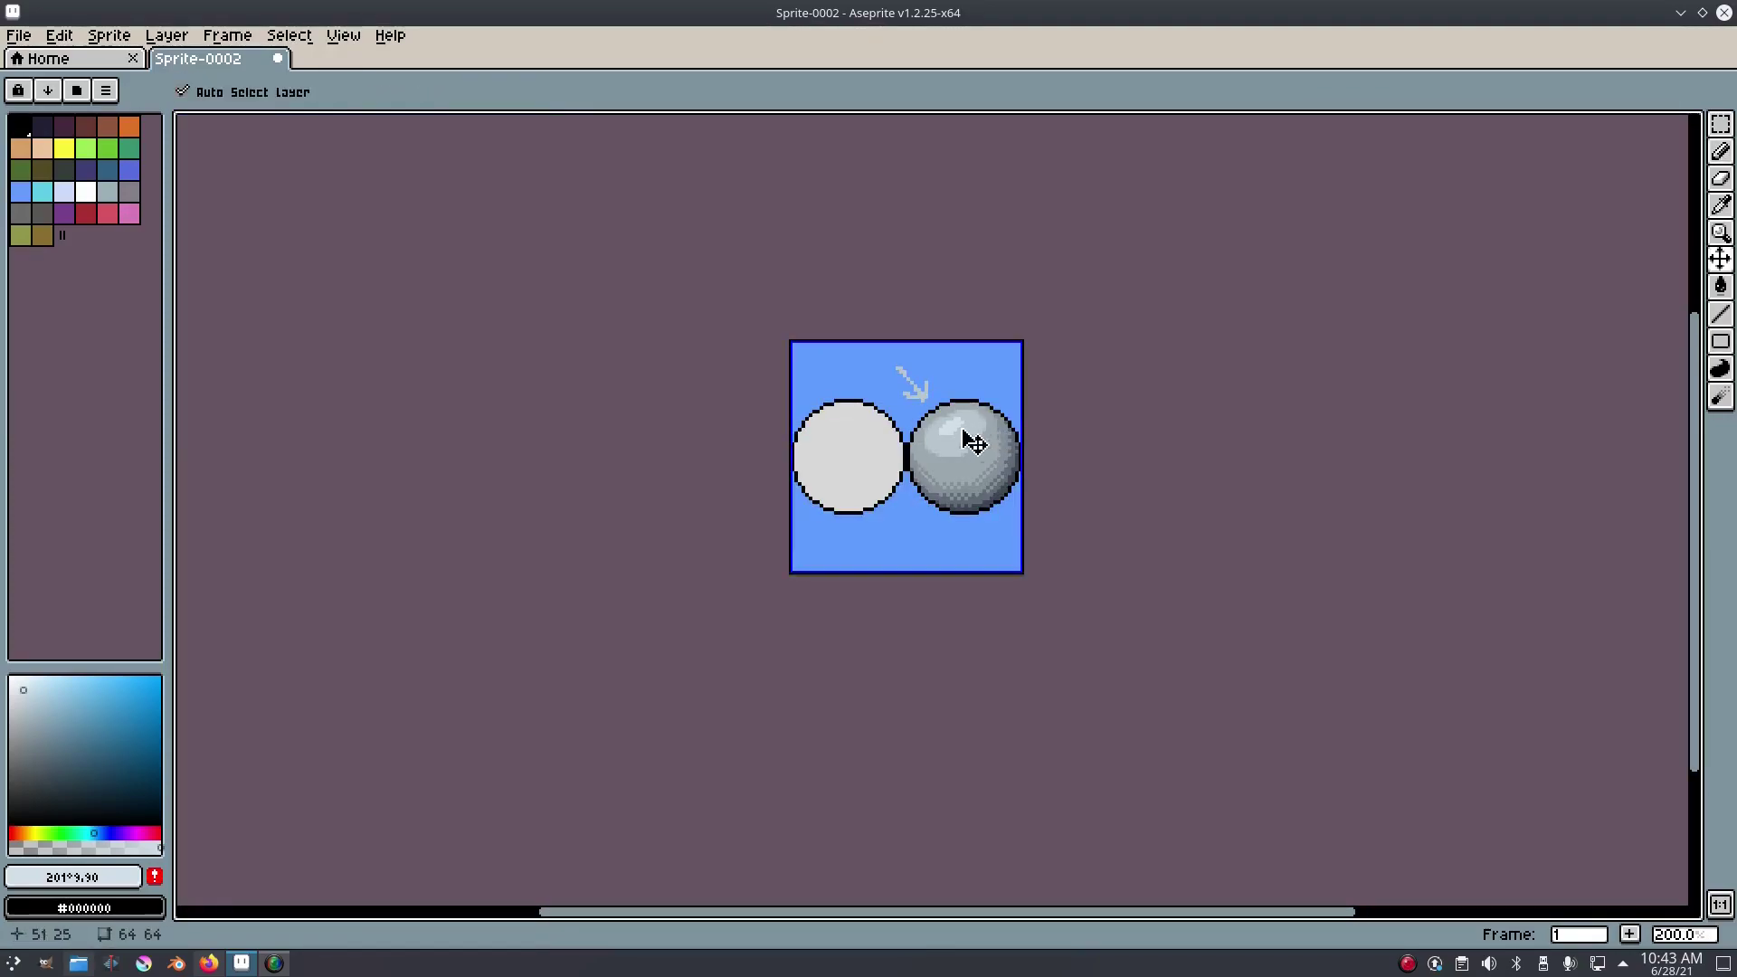
key(b)
scroll(983, 445, up, 8)
mouse_move(1009, 421)
mouse_down()
mouse_move(911, 439)
mouse_move(903, 520)
mouse_move(1002, 418)
mouse_move(974, 453)
mouse_up()
scroll(973, 453, down, 9)
key(v)
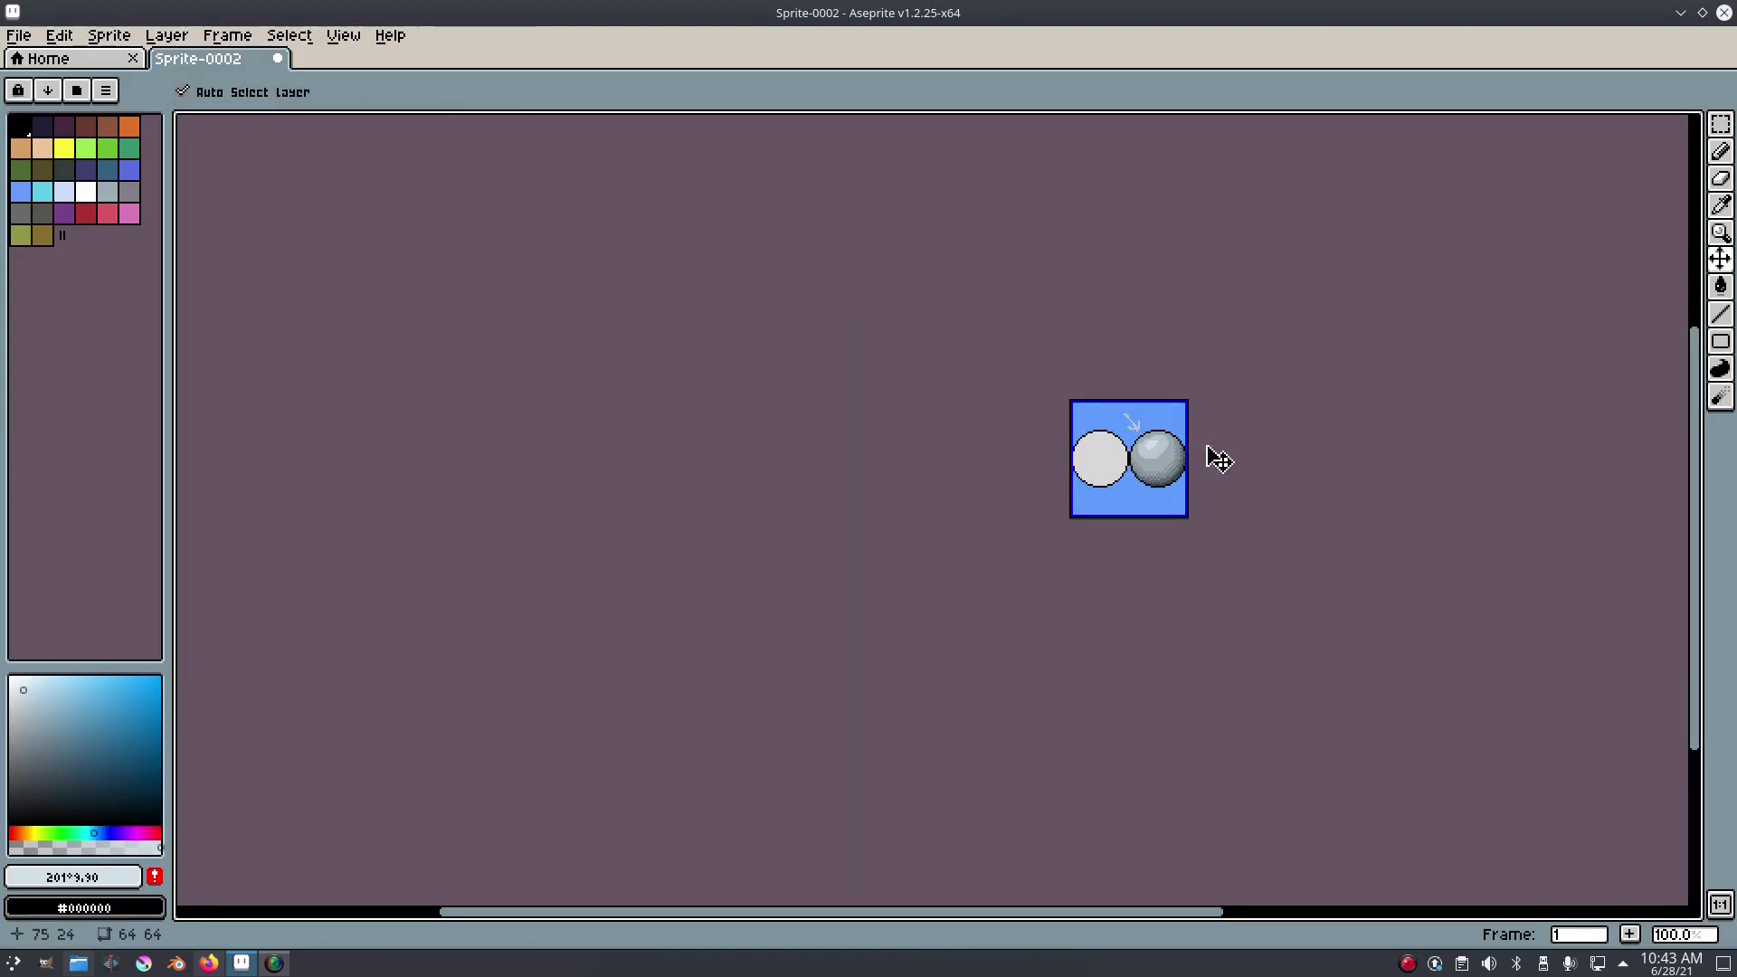
key(b)
scroll(1218, 459, up, 8)
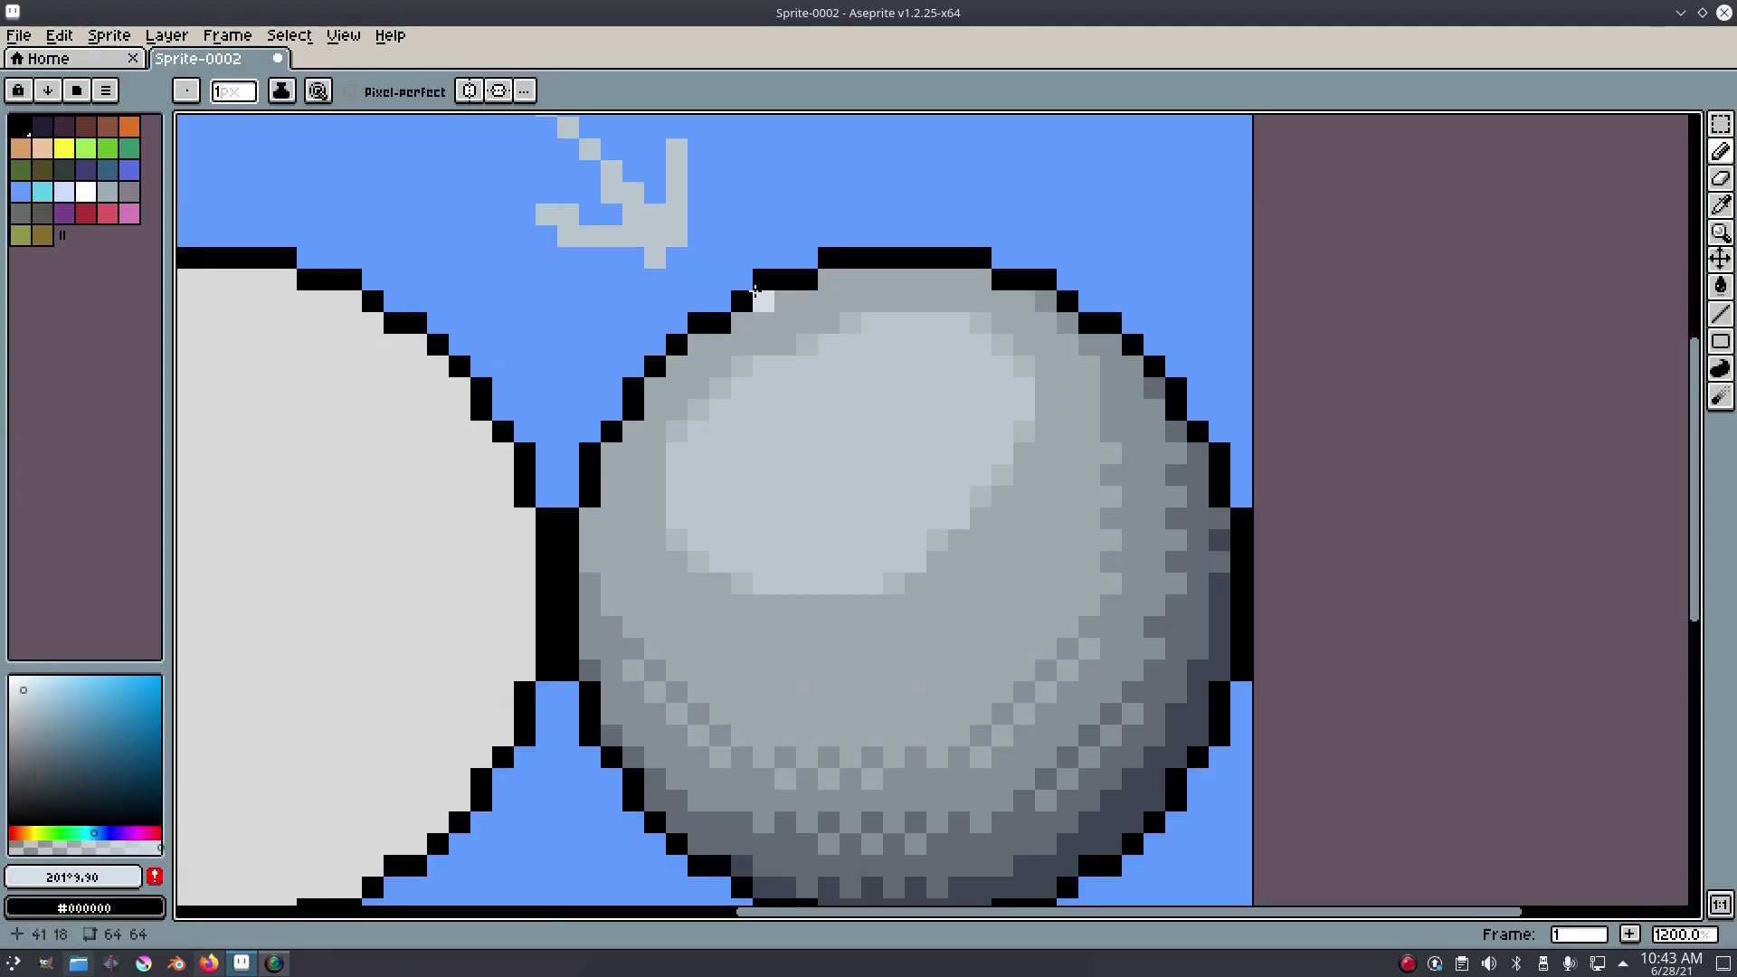
- Sample the shadow grey #848f98 and place pixels of it along the right circle's upper-left rim
key(i)
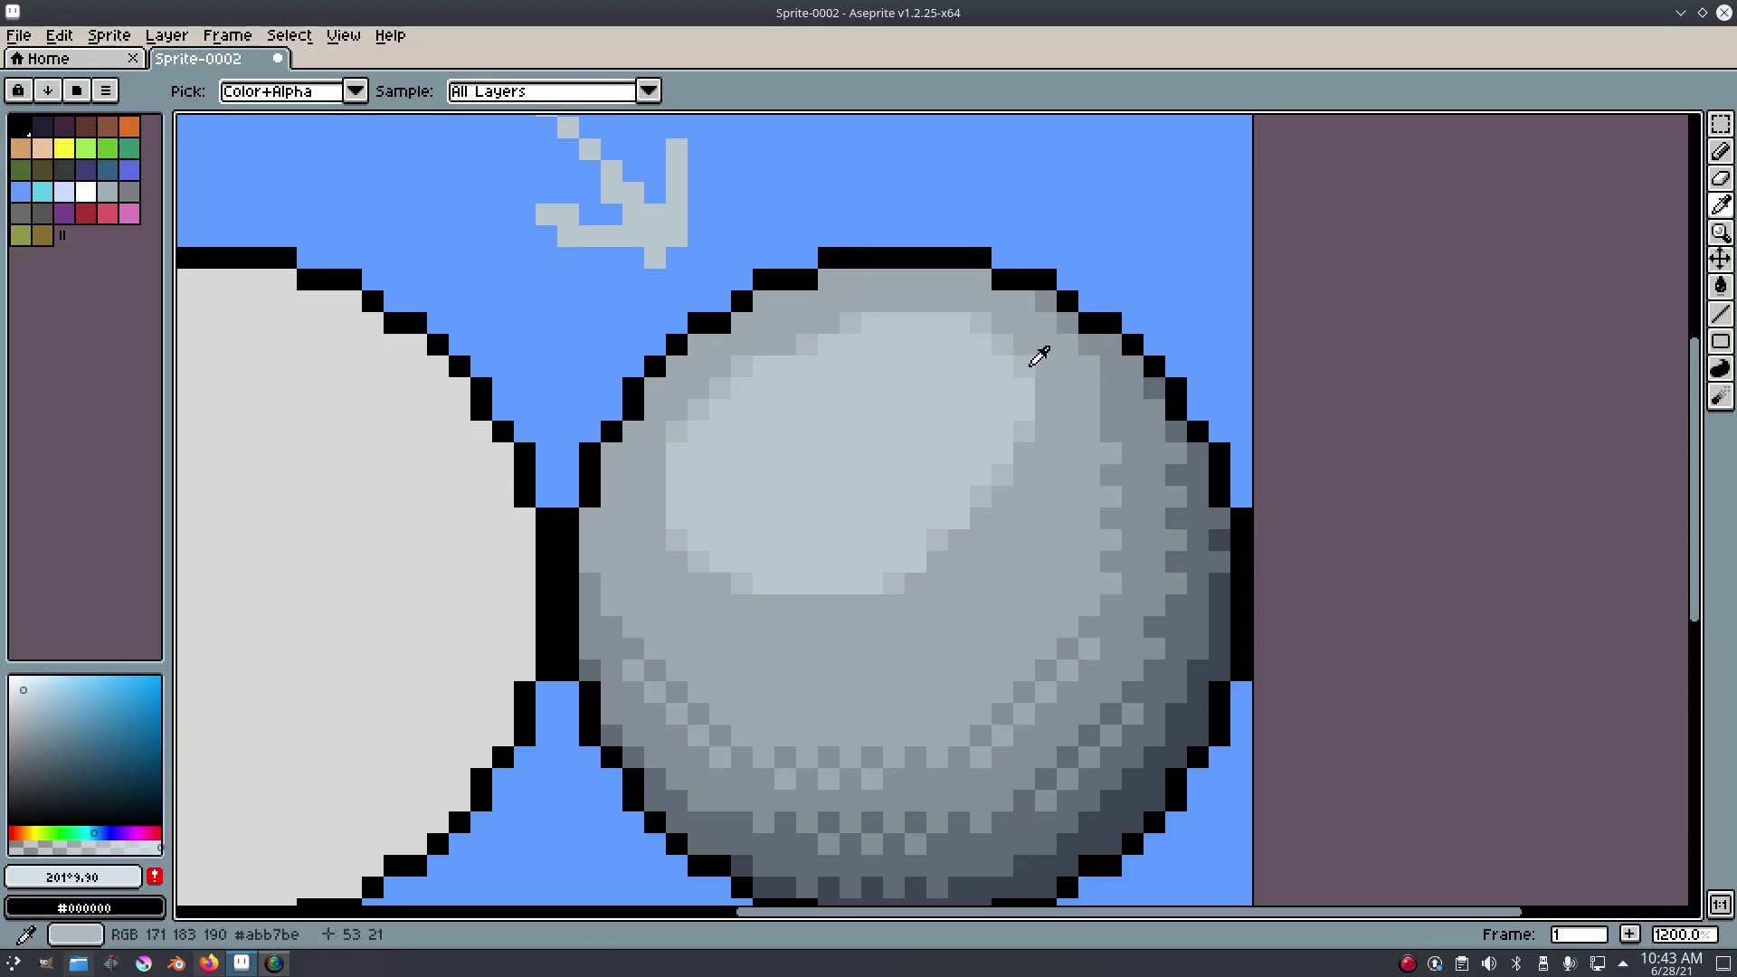
click(1116, 355)
key(b)
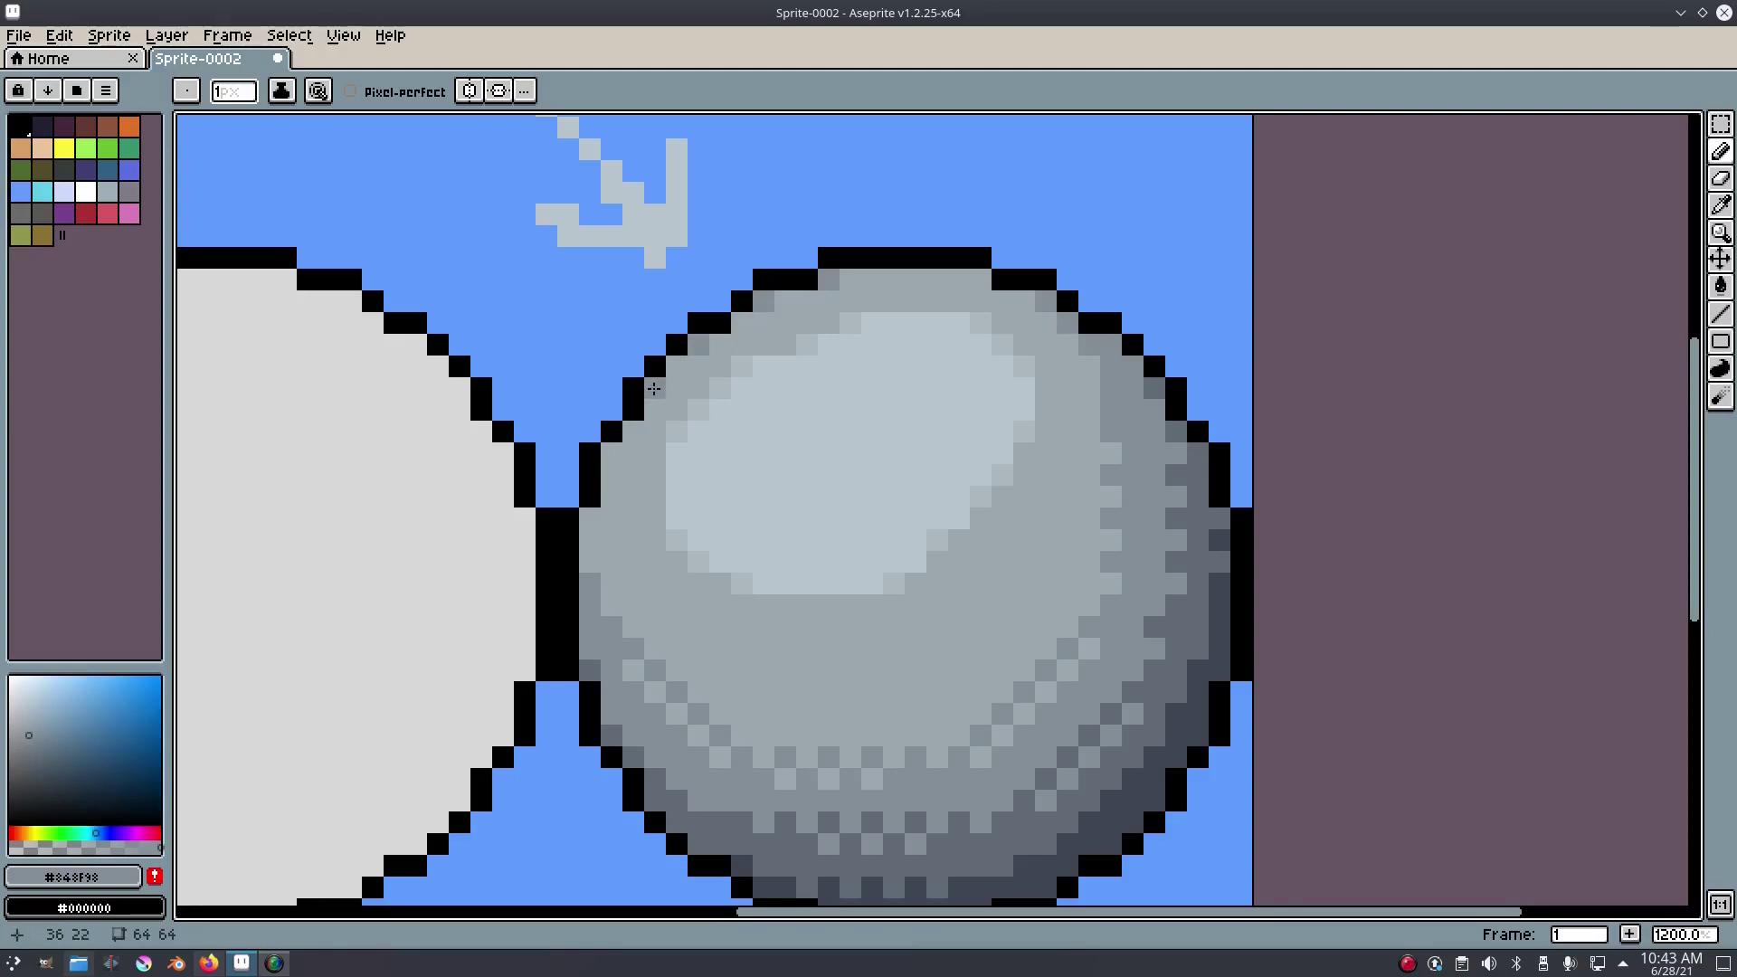
click(611, 454)
scroll(989, 503, down, 7)
scroll(904, 453, up, 7)
scroll(1149, 449, down, 7)
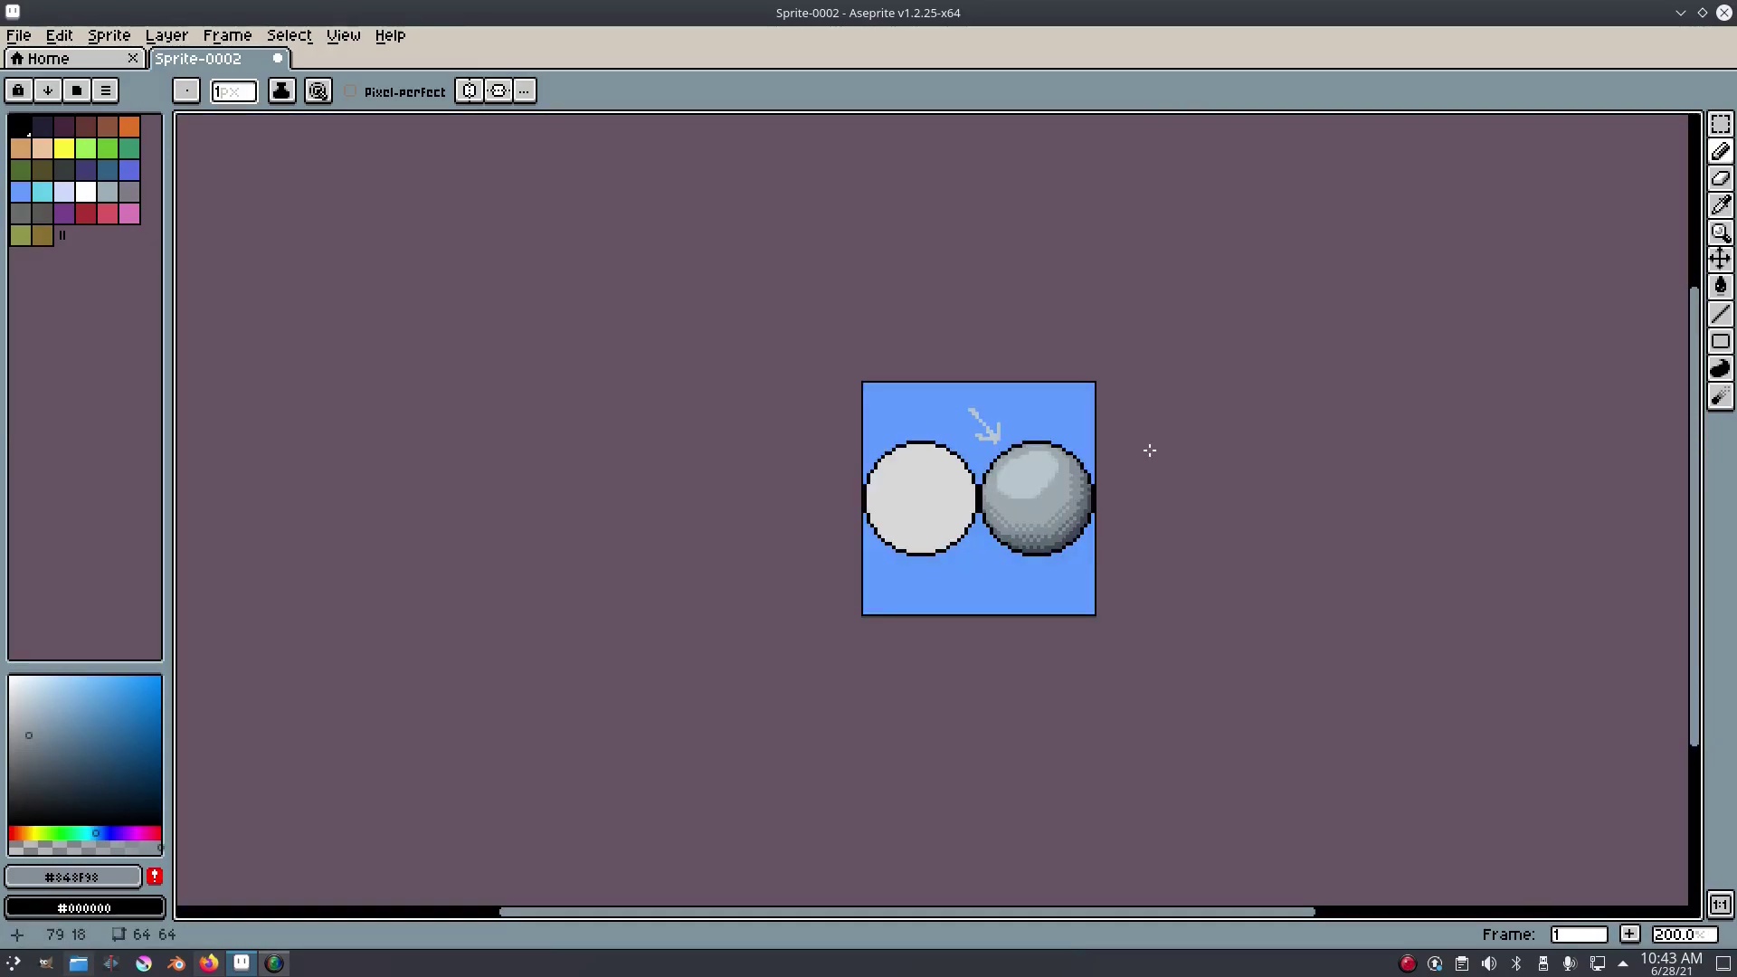
scroll(1150, 455, up, 5)
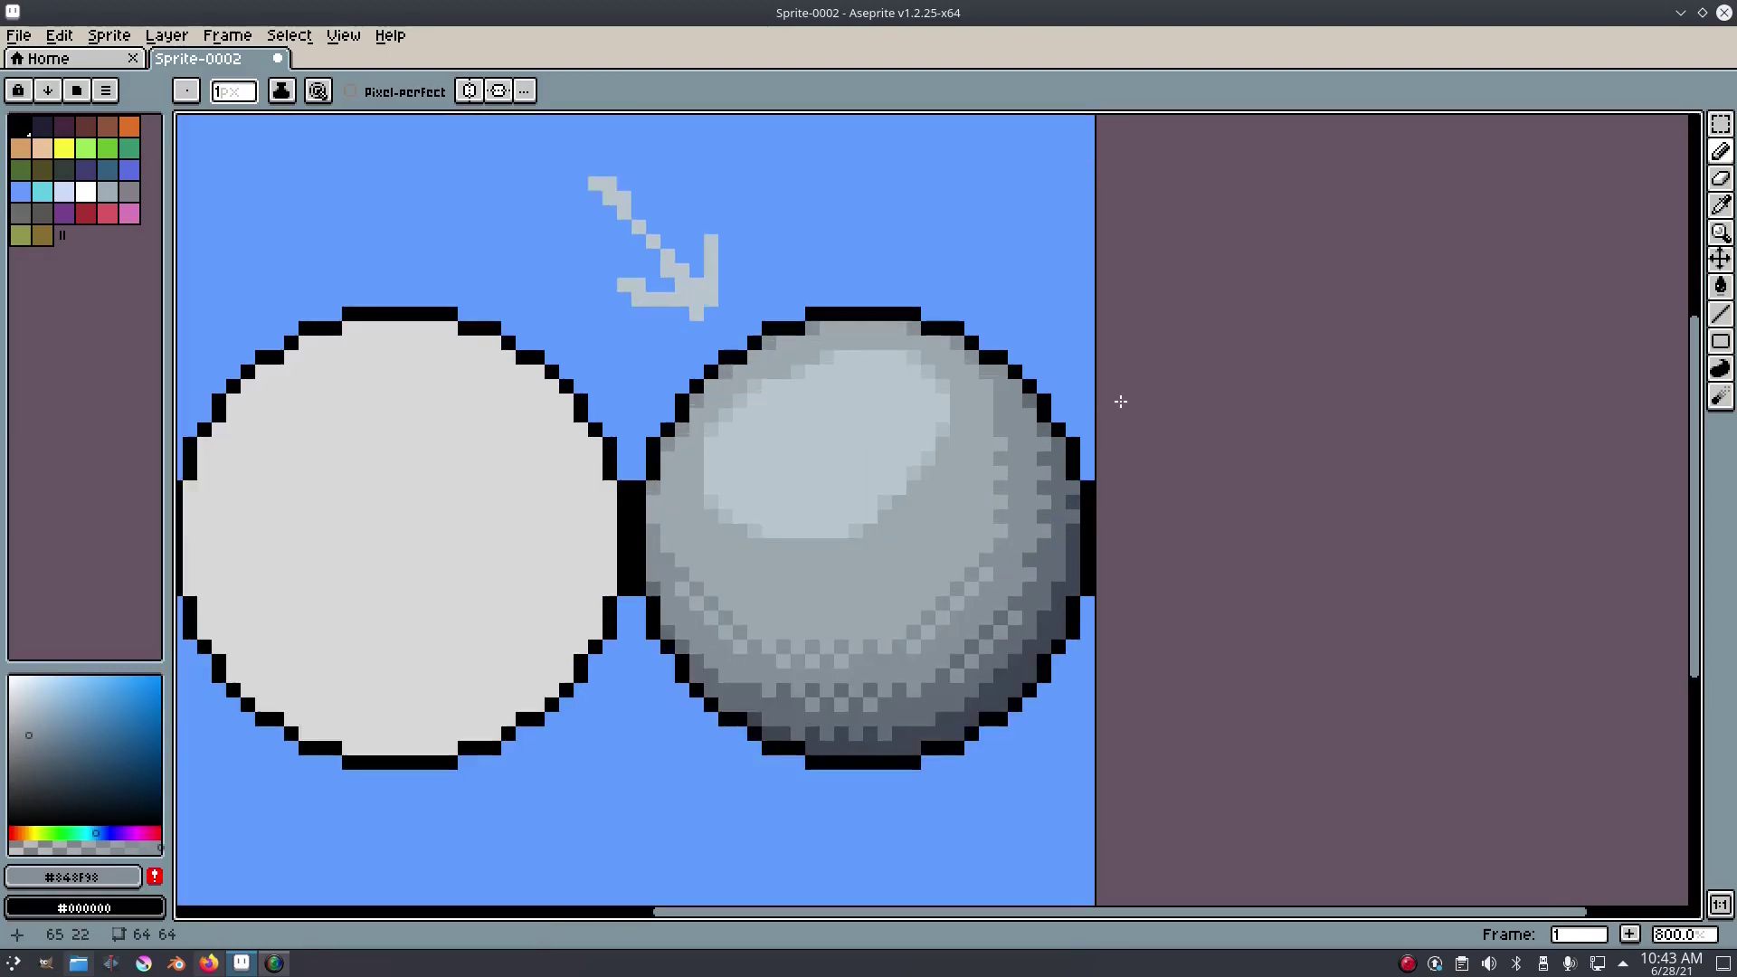
- Sample the deep shadow #3d4654 and darken it to a blue-tinted outline colour, HSV 225°, 34%, 19%
key(i)
click(1013, 698)
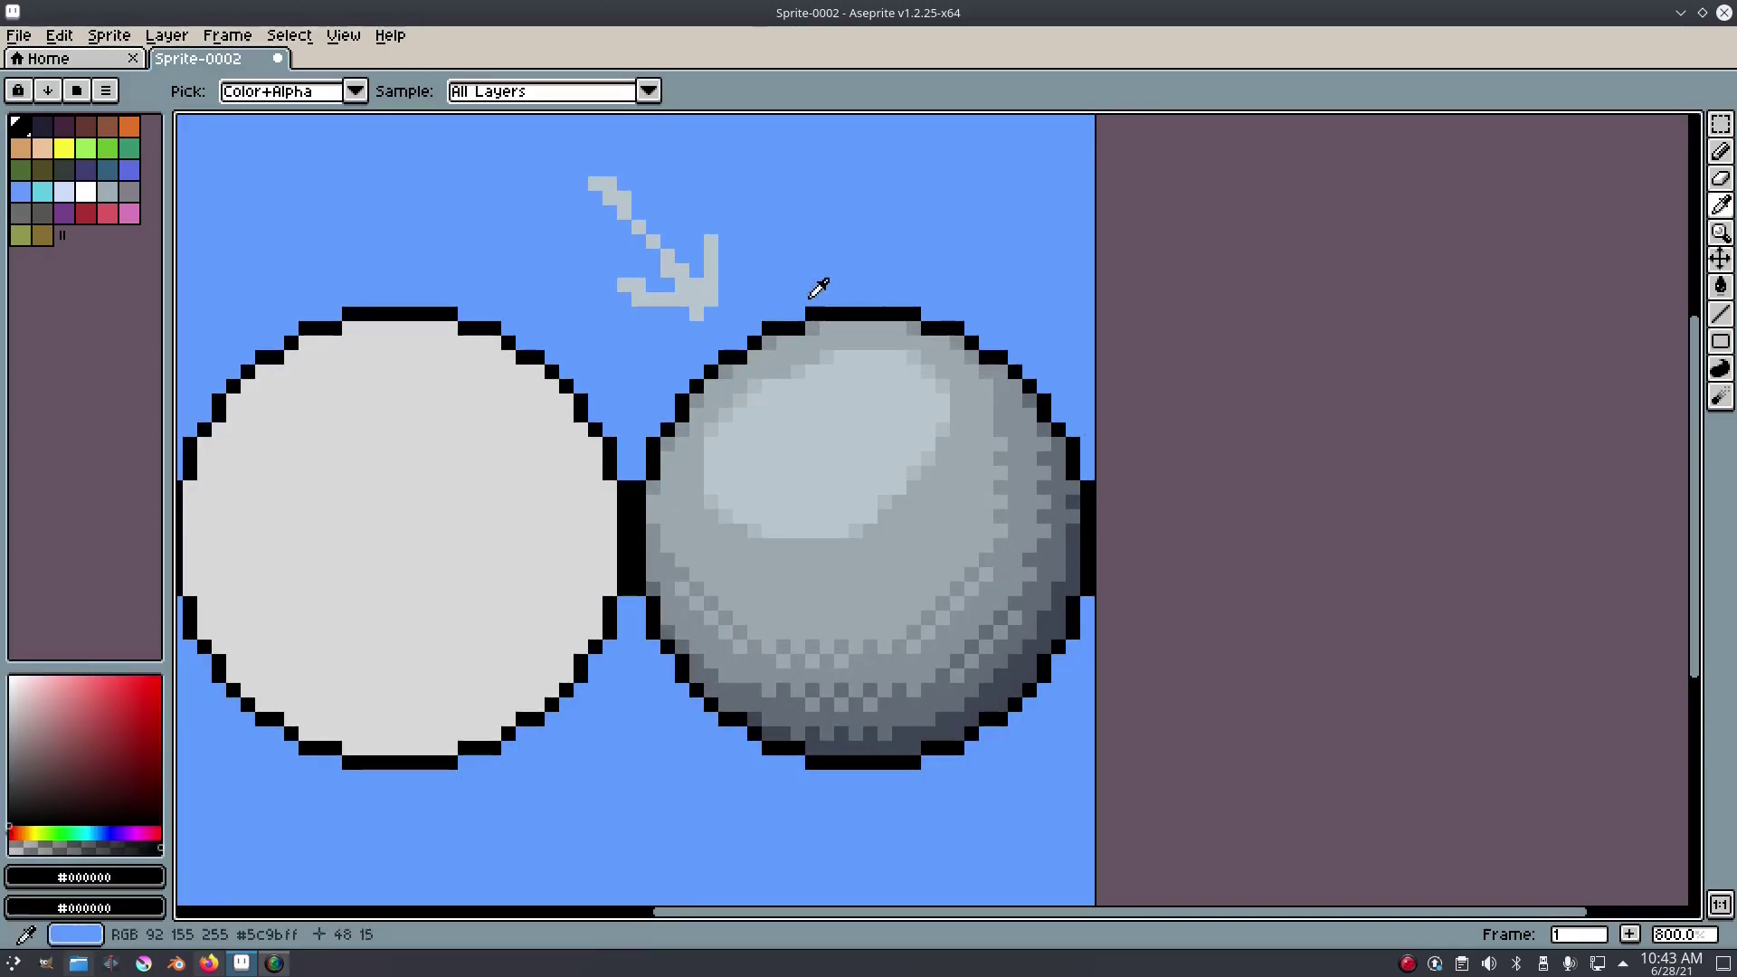
drag(1039, 720, 1111, 706)
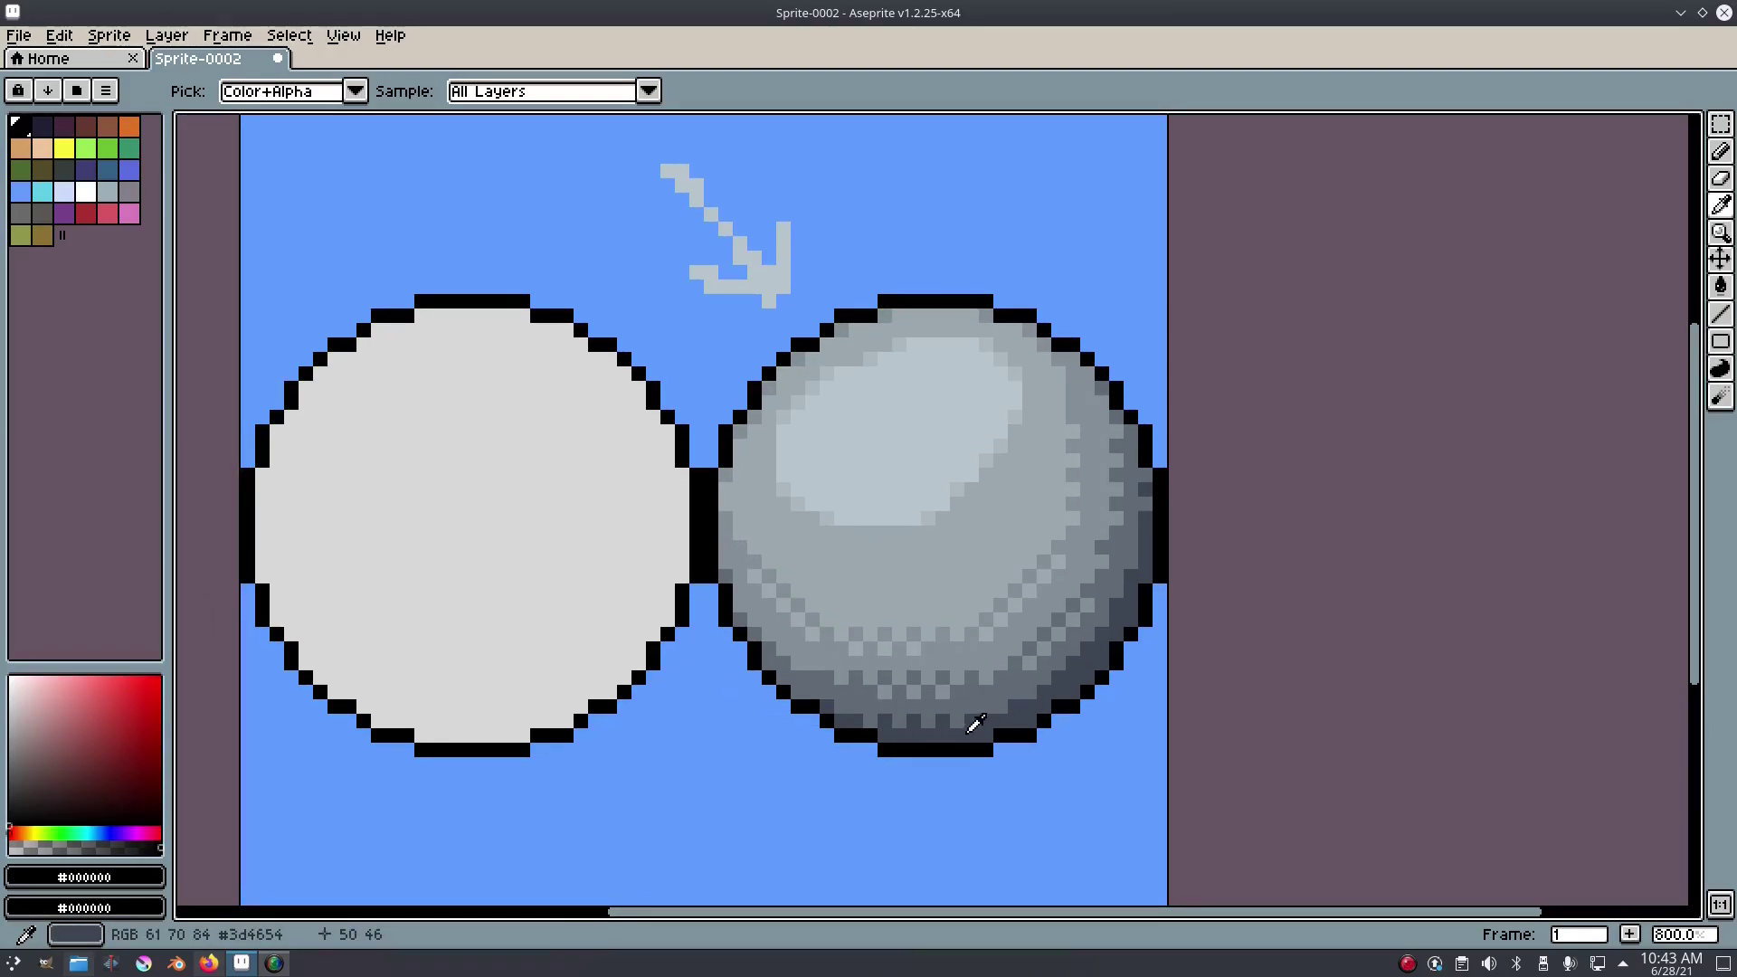
click(974, 724)
scroll(993, 710, up, 5)
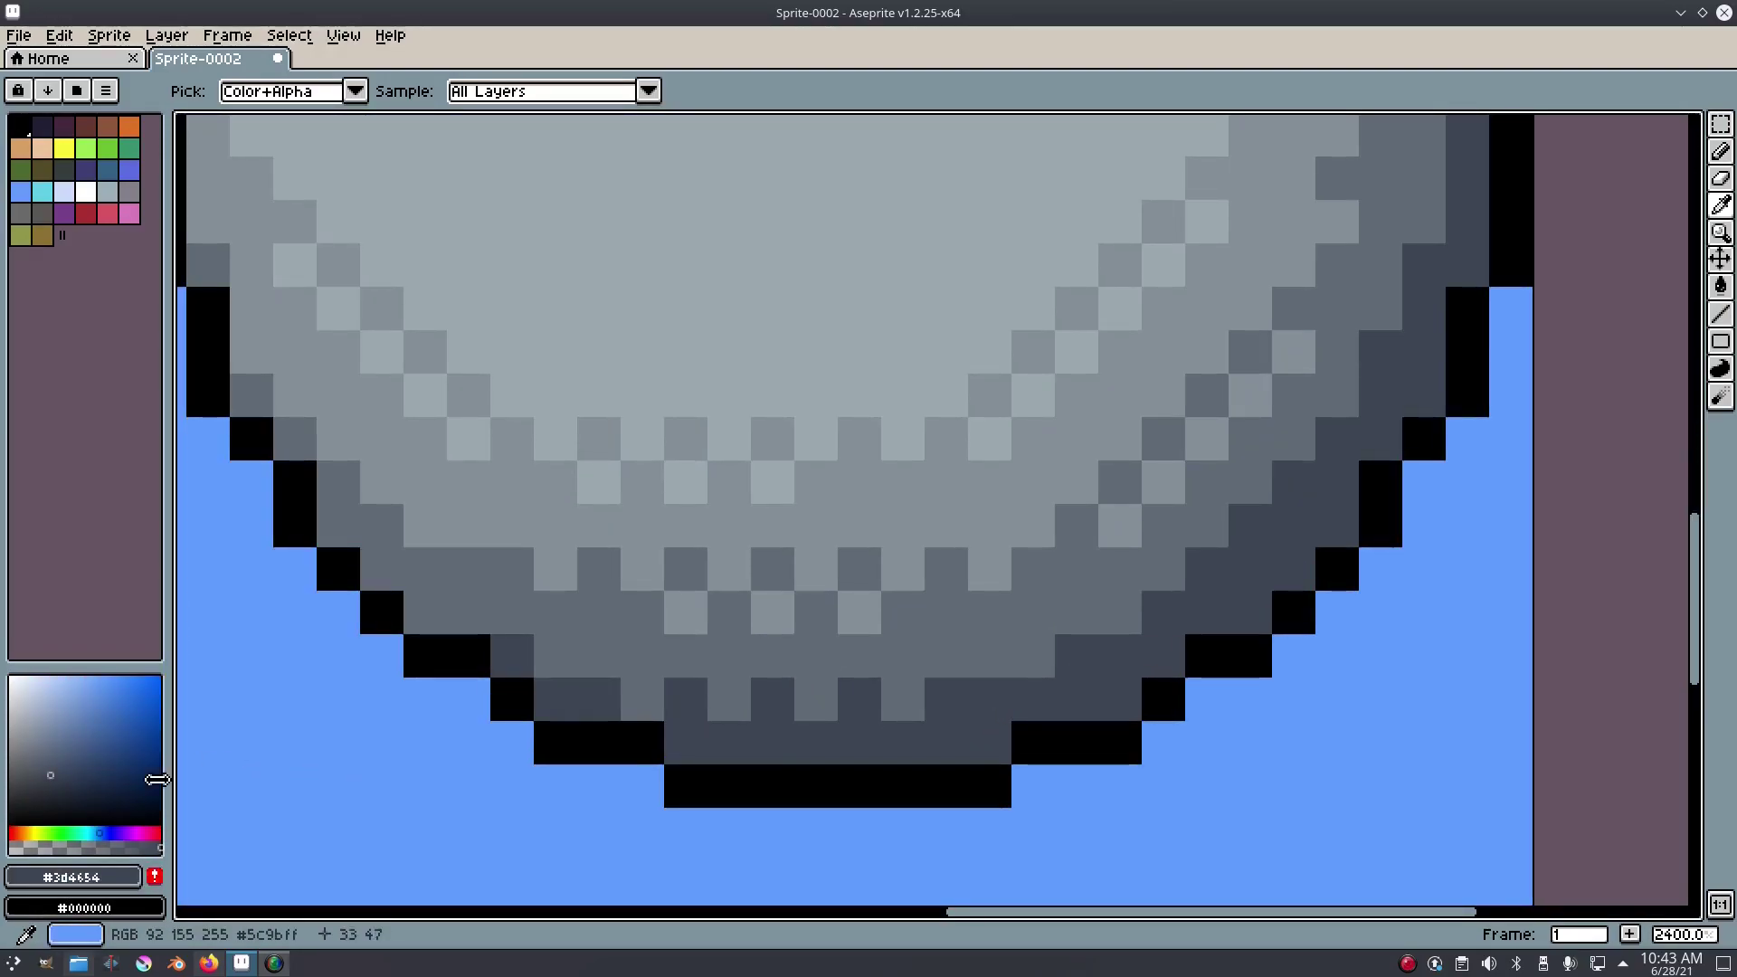
click(56, 794)
click(62, 794)
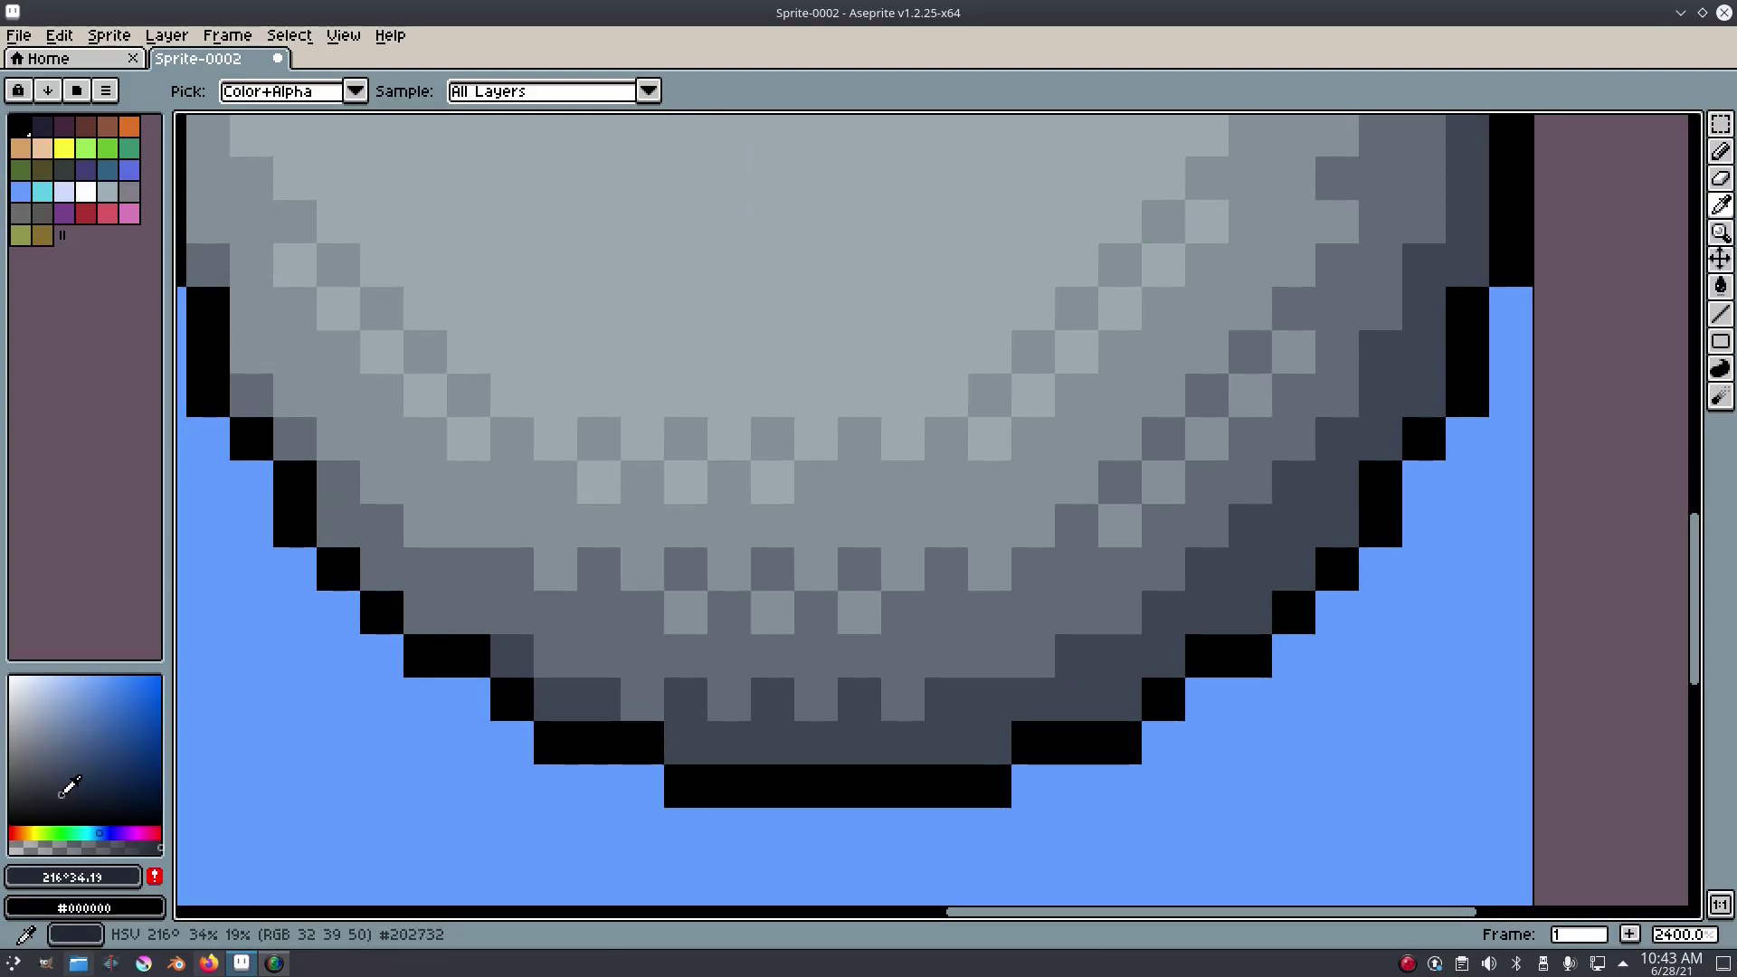
click(104, 830)
scroll(768, 609, left, 3)
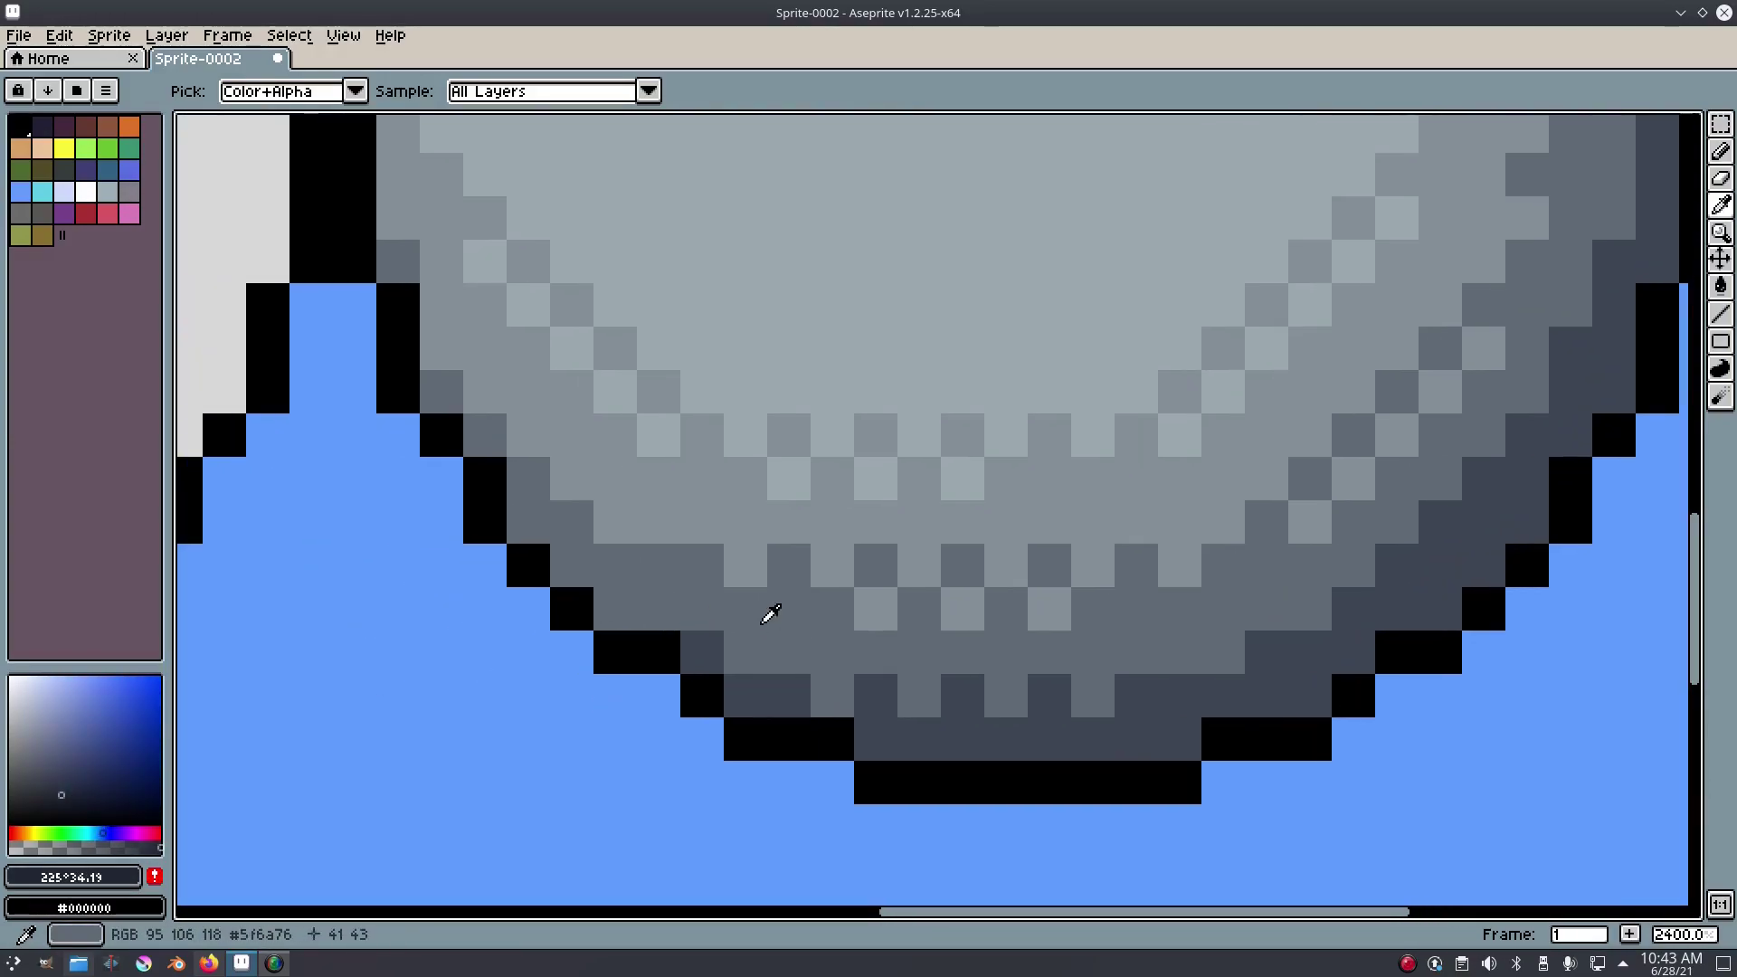
- Trace over the black outline along the right circle's bottom and right side with the dark blue-grey
key(b)
mouse_move(602, 644)
mouse_down()
mouse_move(746, 733)
mouse_move(821, 744)
mouse_move(881, 780)
mouse_move(1179, 788)
mouse_move(1282, 734)
mouse_move(1232, 737)
mouse_move(1296, 739)
mouse_move(1393, 646)
mouse_move(1481, 621)
mouse_move(1570, 478)
mouse_up()
scroll(1147, 686, right, 8)
scroll(1148, 686, up, 2)
mouse_move(1097, 667)
mouse_down()
mouse_move(1144, 532)
mouse_move(1183, 490)
mouse_move(1182, 182)
mouse_up()
- Recolour the black outline across the right circle's top and down its upper-left arc with the dark blue-grey
scroll(1182, 182, up, 5)
mouse_move(1217, 659)
mouse_down()
mouse_move(1216, 575)
mouse_move(1089, 387)
mouse_move(1035, 341)
mouse_move(921, 295)
mouse_move(868, 218)
mouse_move(507, 172)
mouse_move(429, 179)
mouse_up()
scroll(429, 179, left, 8)
mouse_move(1149, 295)
mouse_down()
mouse_move(1043, 291)
mouse_move(973, 380)
mouse_move(836, 468)
mouse_move(796, 563)
mouse_move(719, 662)
mouse_up()
- Finish recolouring the right circle's outline with the dark blue-grey along its left side and lower-left arc
scroll(660, 372, down, 3)
drag(659, 371, 671, 760)
scroll(687, 495, down, 3)
mouse_move(686, 495)
mouse_down()
mouse_move(707, 601)
mouse_move(866, 802)
mouse_up()
scroll(1004, 667, down, 6)
scroll(1004, 670, up, 1)
scroll(1016, 714, down, 2)
scroll(974, 676, up, 4)
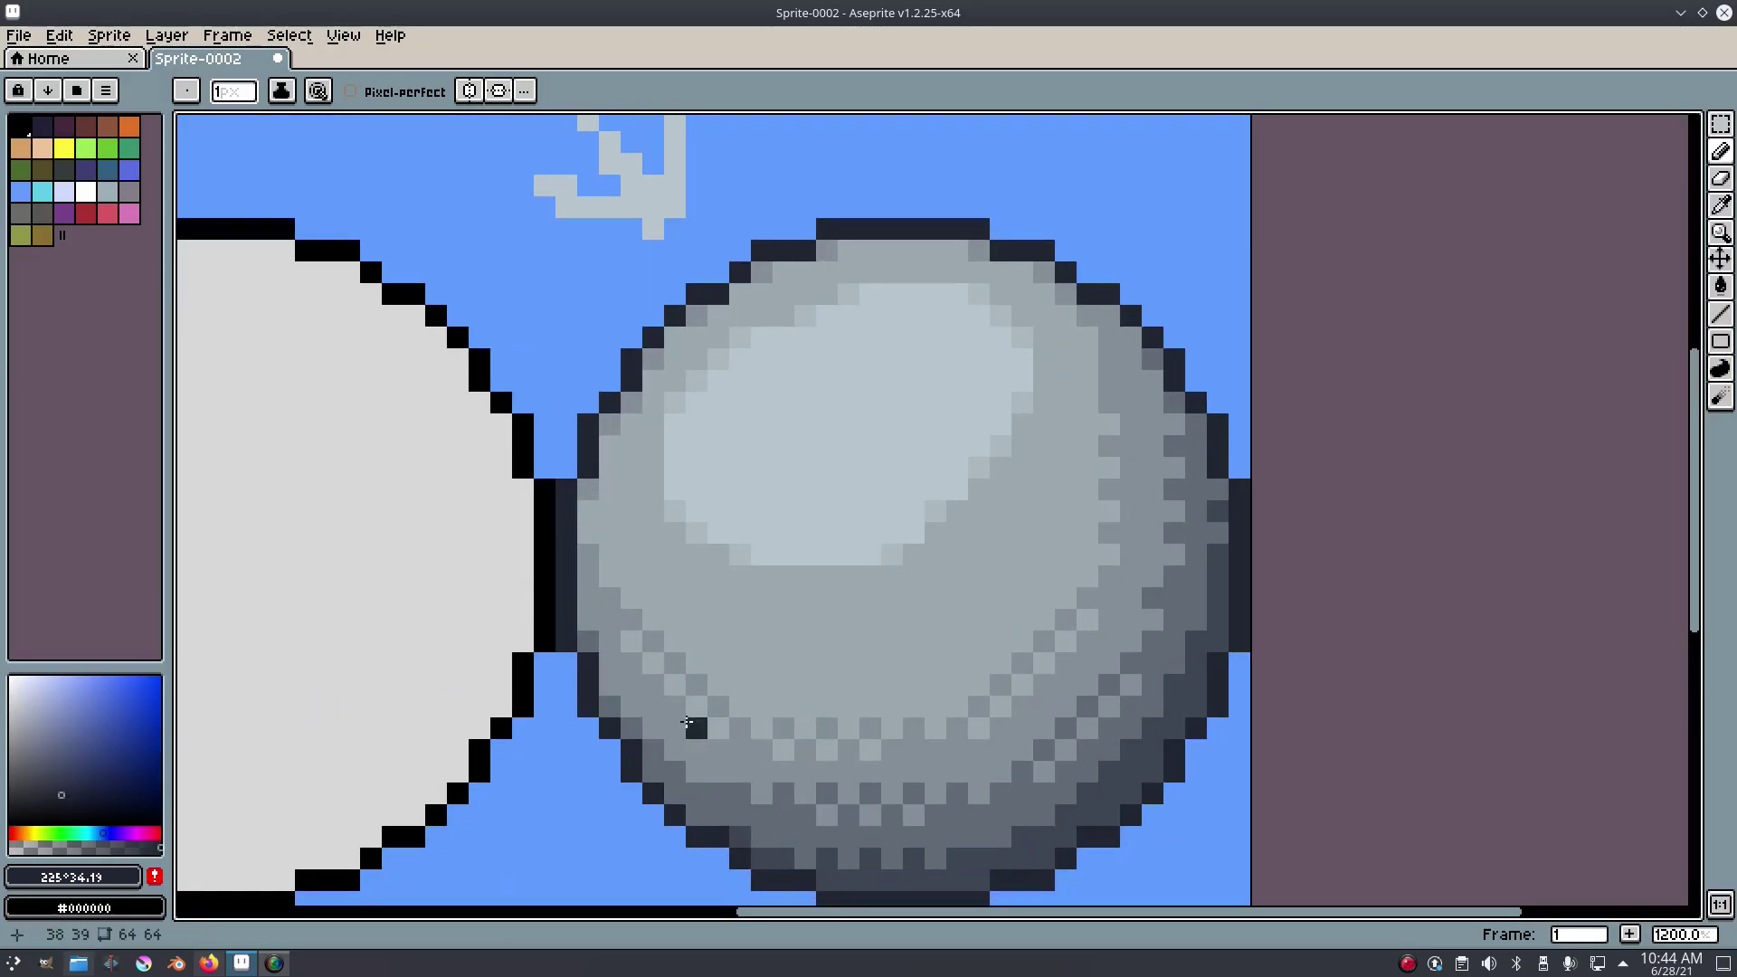
- Lighten the right circle's upper outline with the sampled #3d4654, from the joint between the circles over the top to the right edge
alt+click(764, 855)
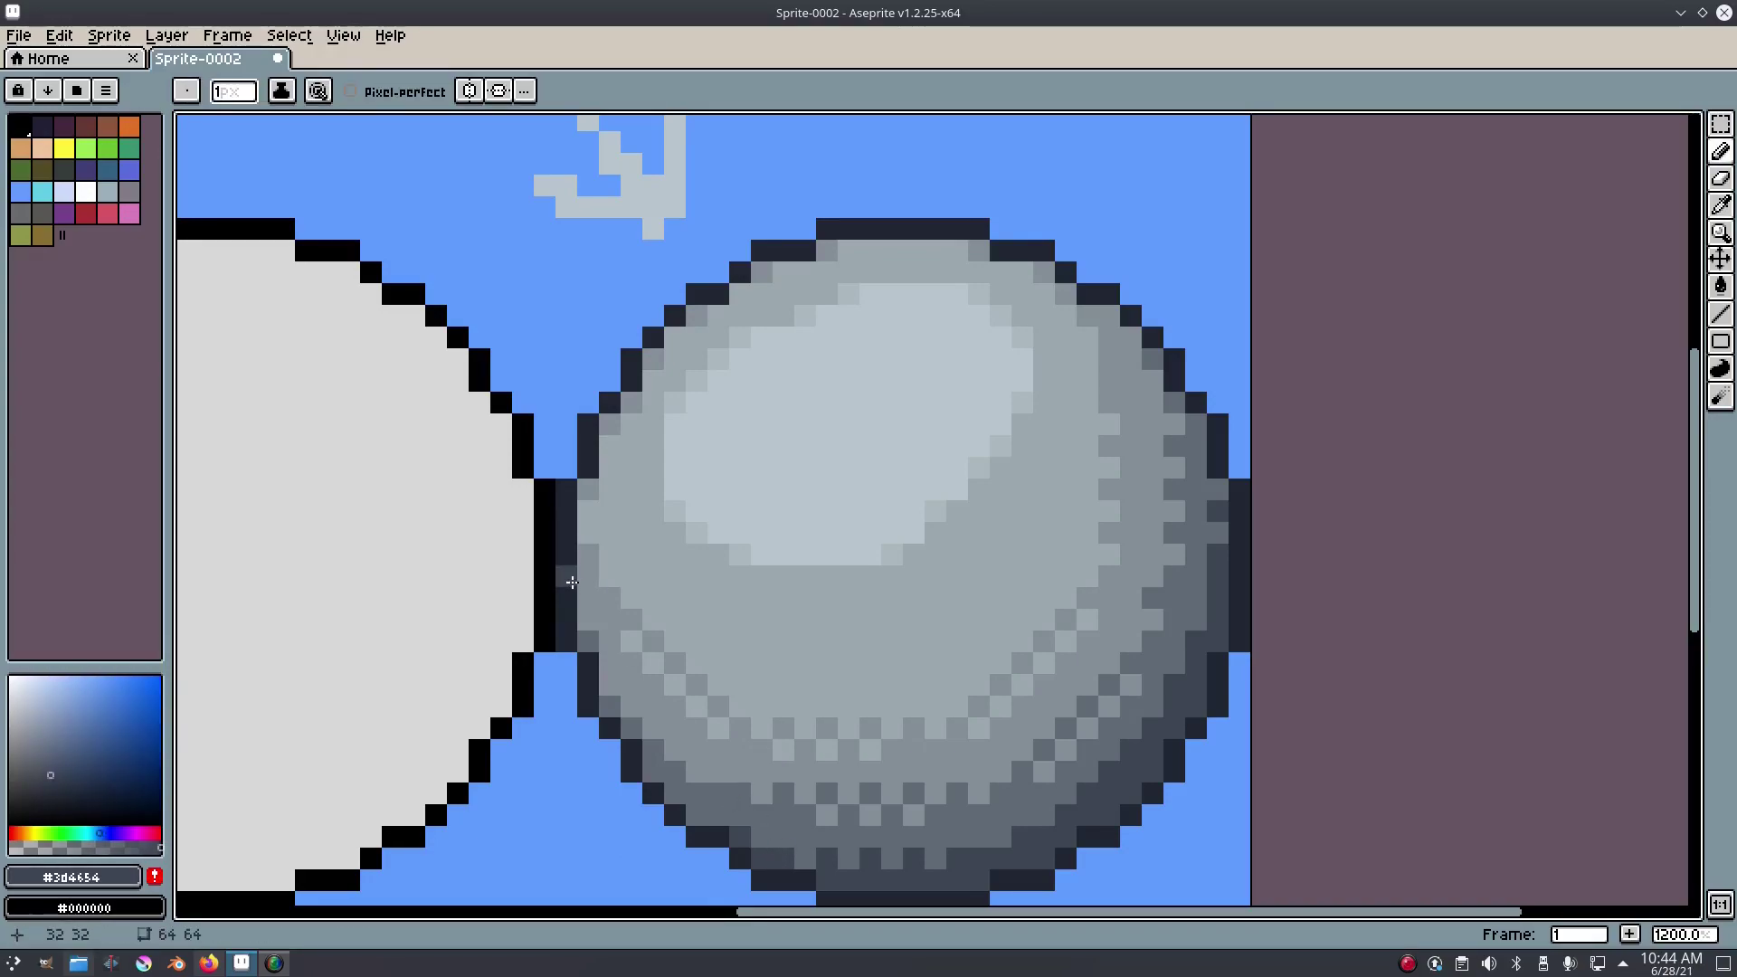
click(617, 604)
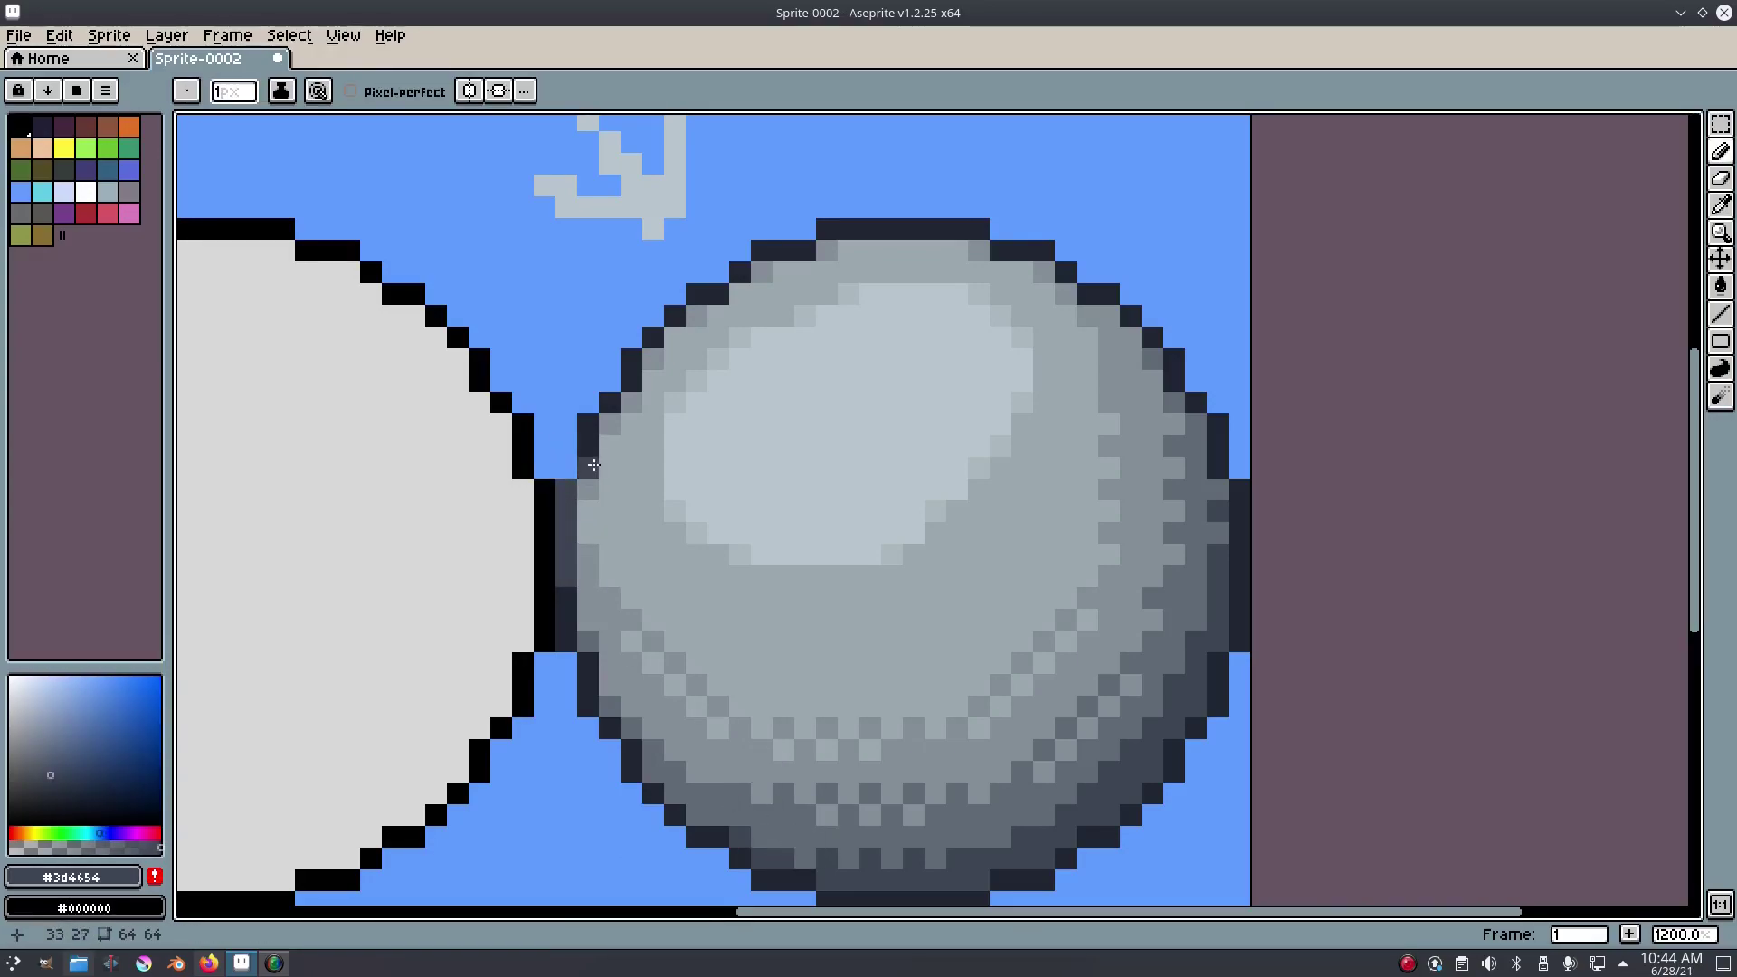
drag(592, 453, 653, 343)
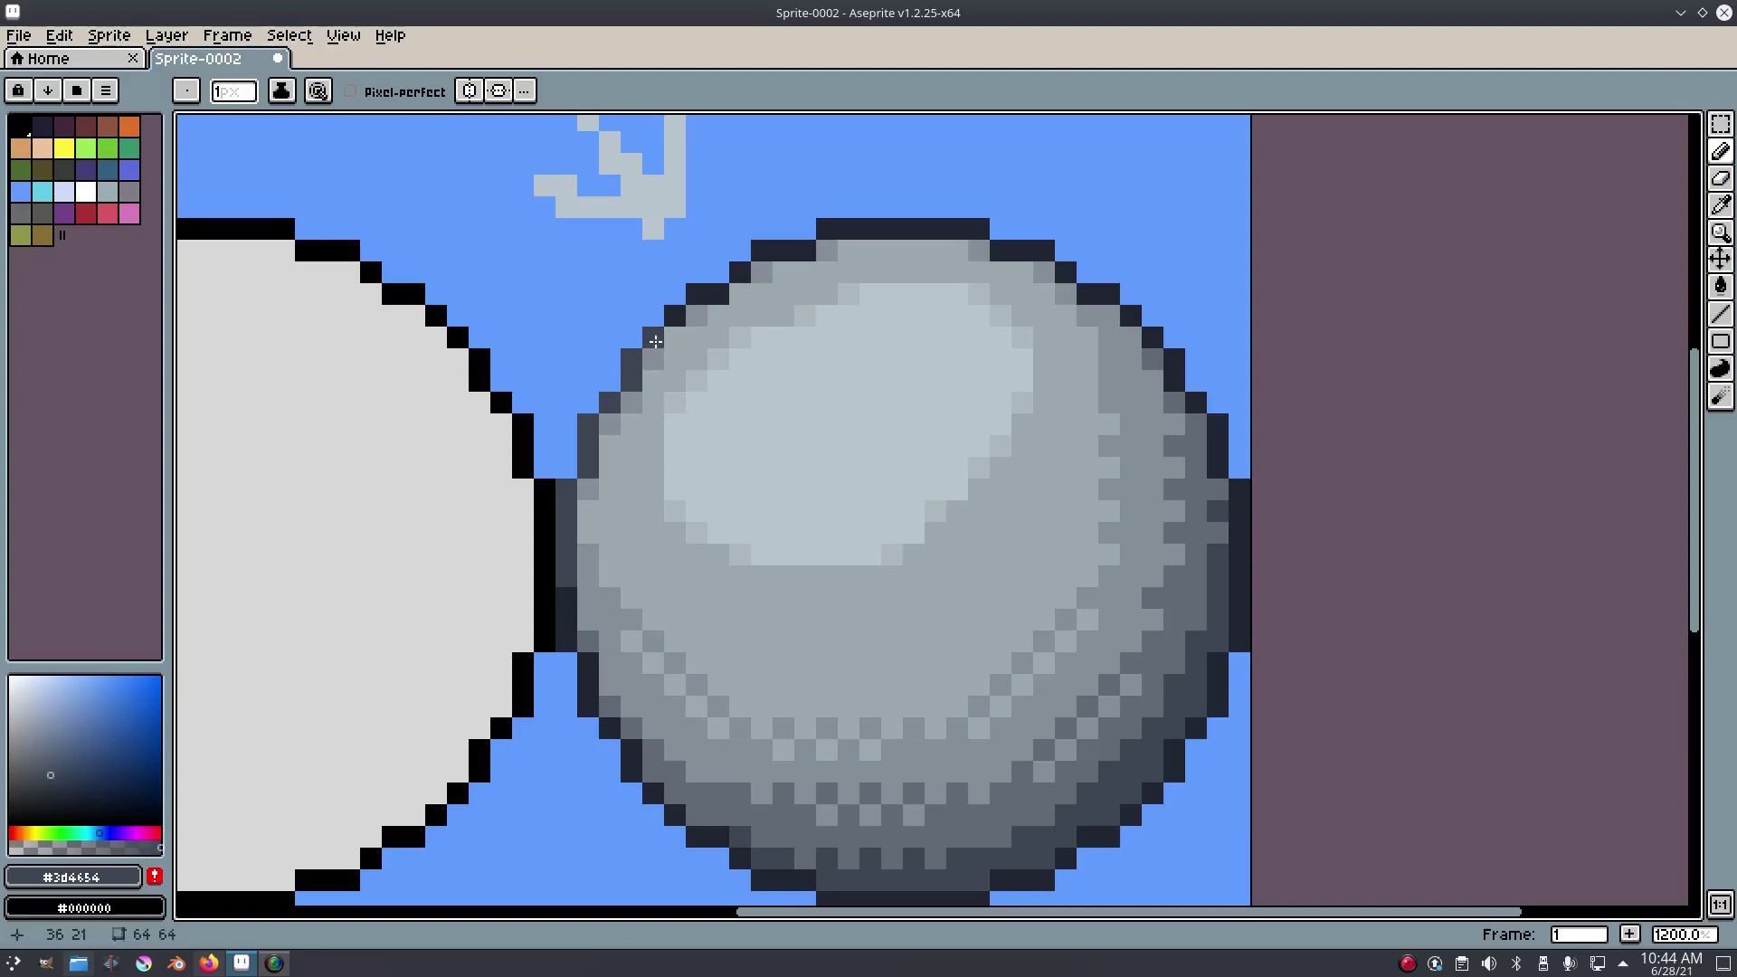
mouse_move(832, 233)
mouse_down()
mouse_move(976, 232)
mouse_move(1130, 314)
mouse_up()
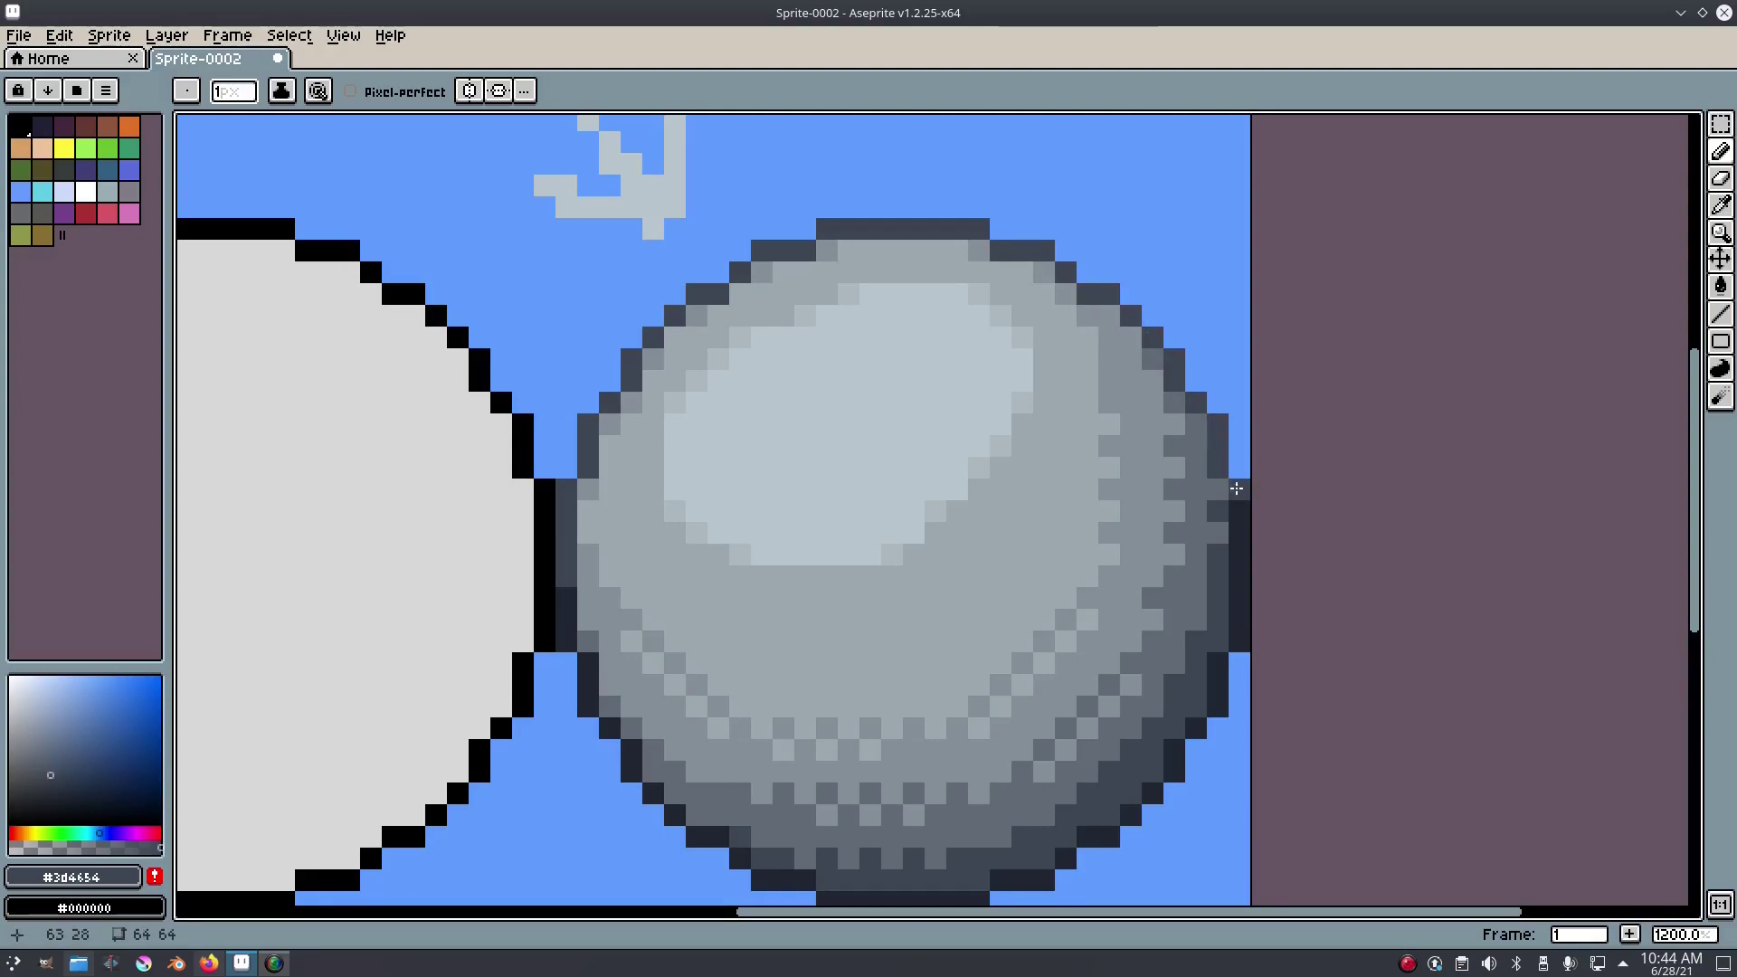
scroll(1239, 490, down, 6)
scroll(1348, 504, down, 1)
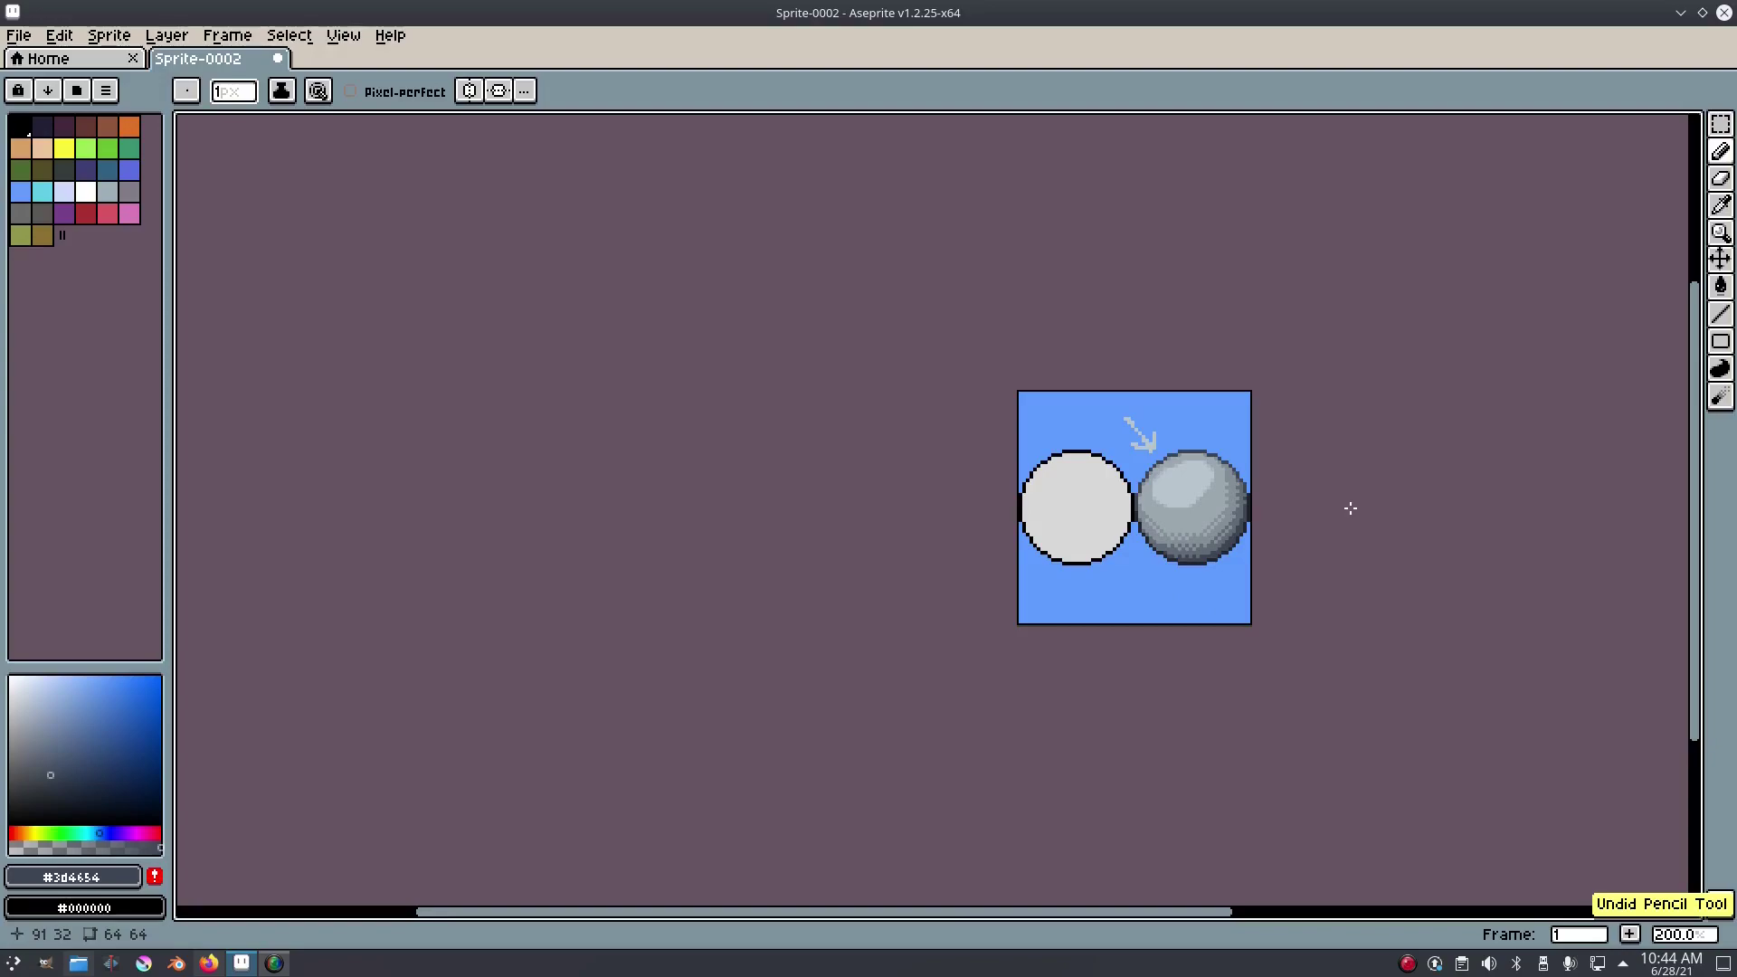
- Lighten the right circle's outline with the sampled #5f6a76 along its upper-left arc and across the top edge
scroll(1349, 503, up, 5)
alt+click(1090, 670)
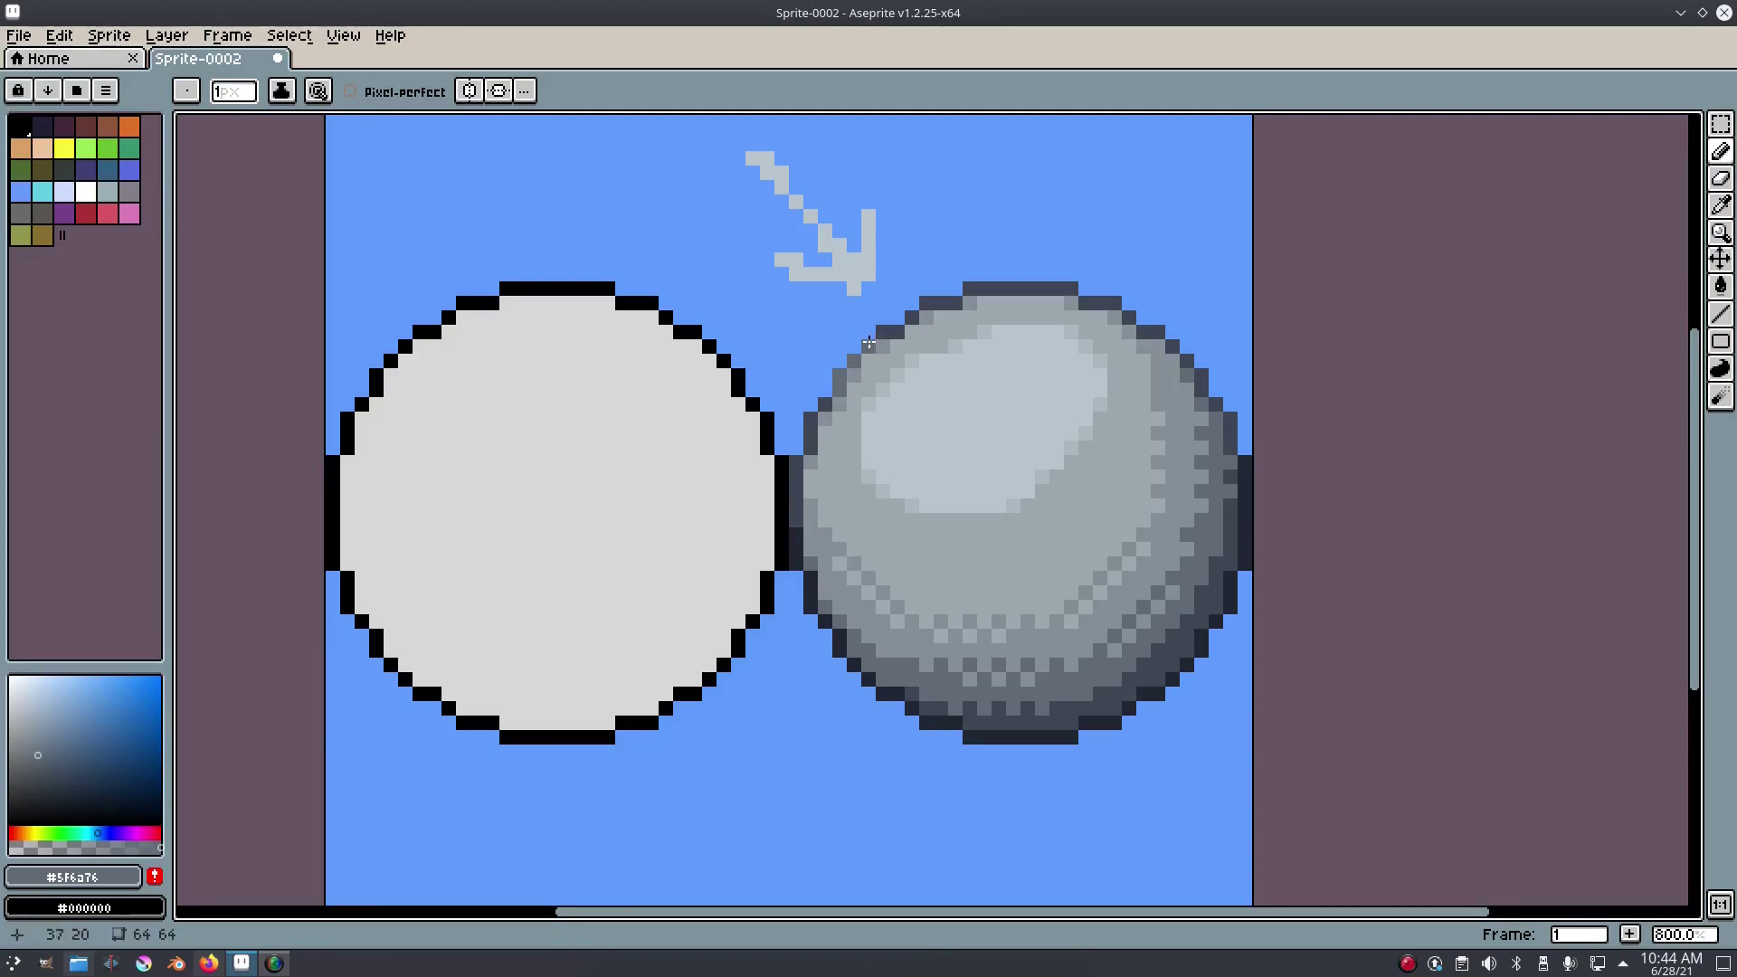
mouse_move(958, 298)
mouse_down()
mouse_move(1052, 288)
mouse_move(1024, 294)
mouse_up()
key(ctrl+z)
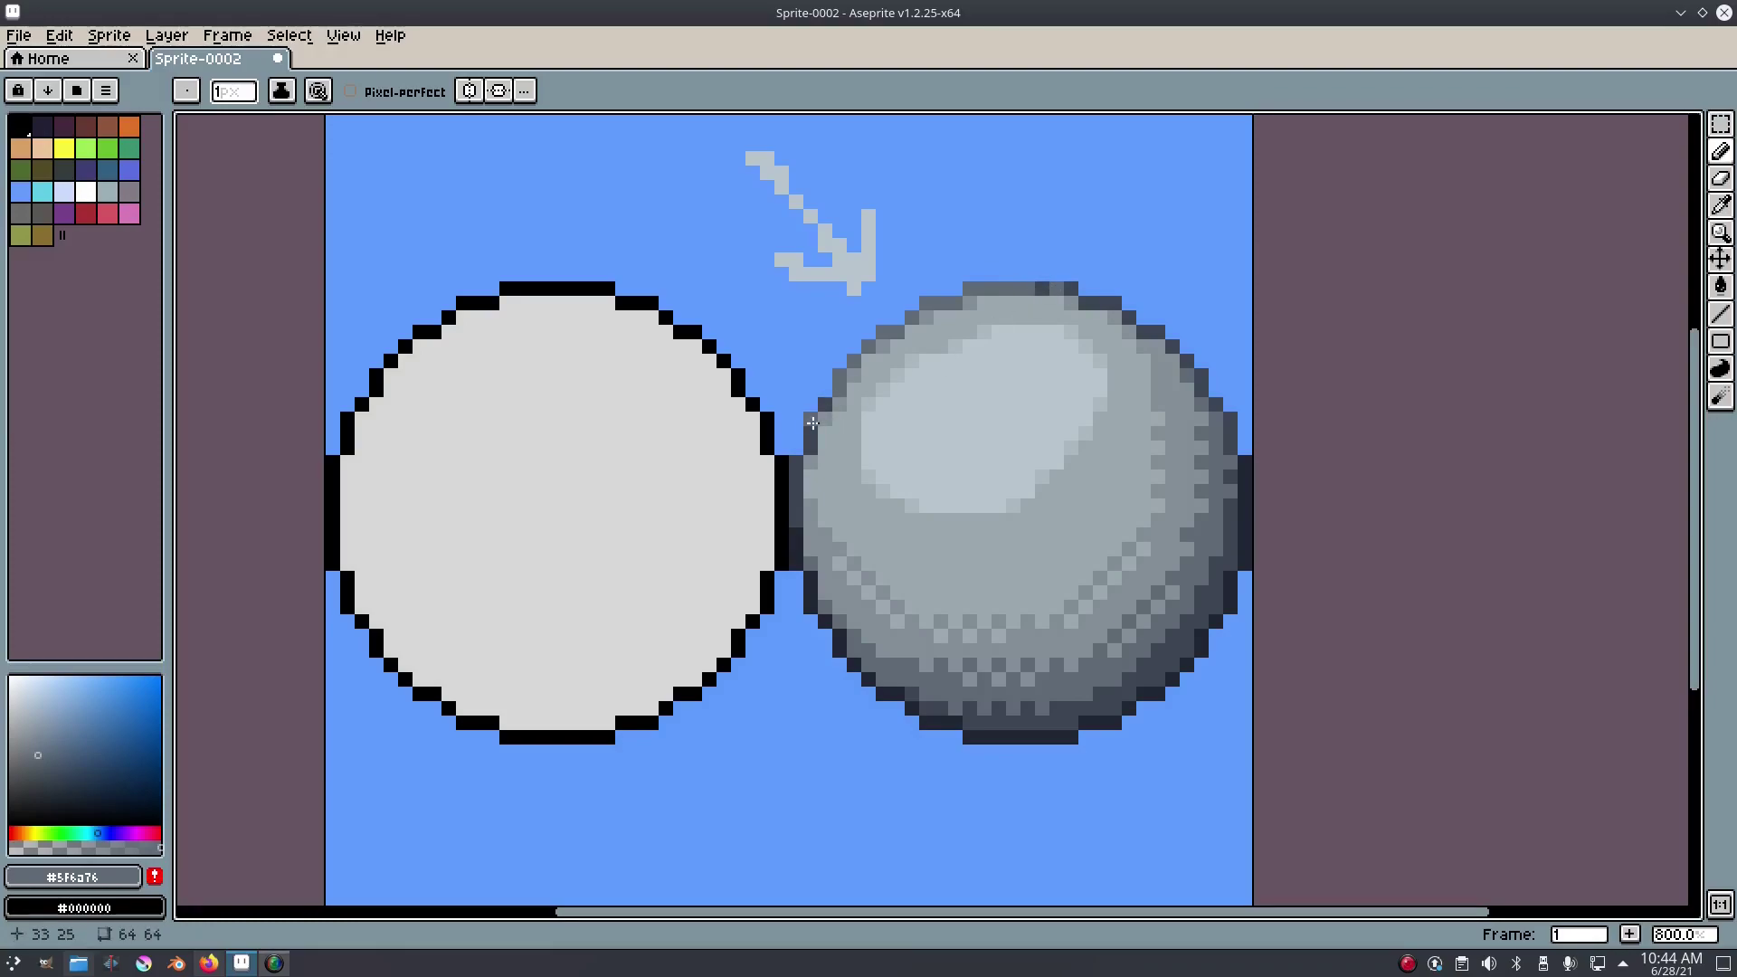
scroll(1036, 402, down, 5)
scroll(1000, 396, up, 5)
key(ctrl+z)
scroll(1148, 407, down, 5)
scroll(1153, 409, down, 1)
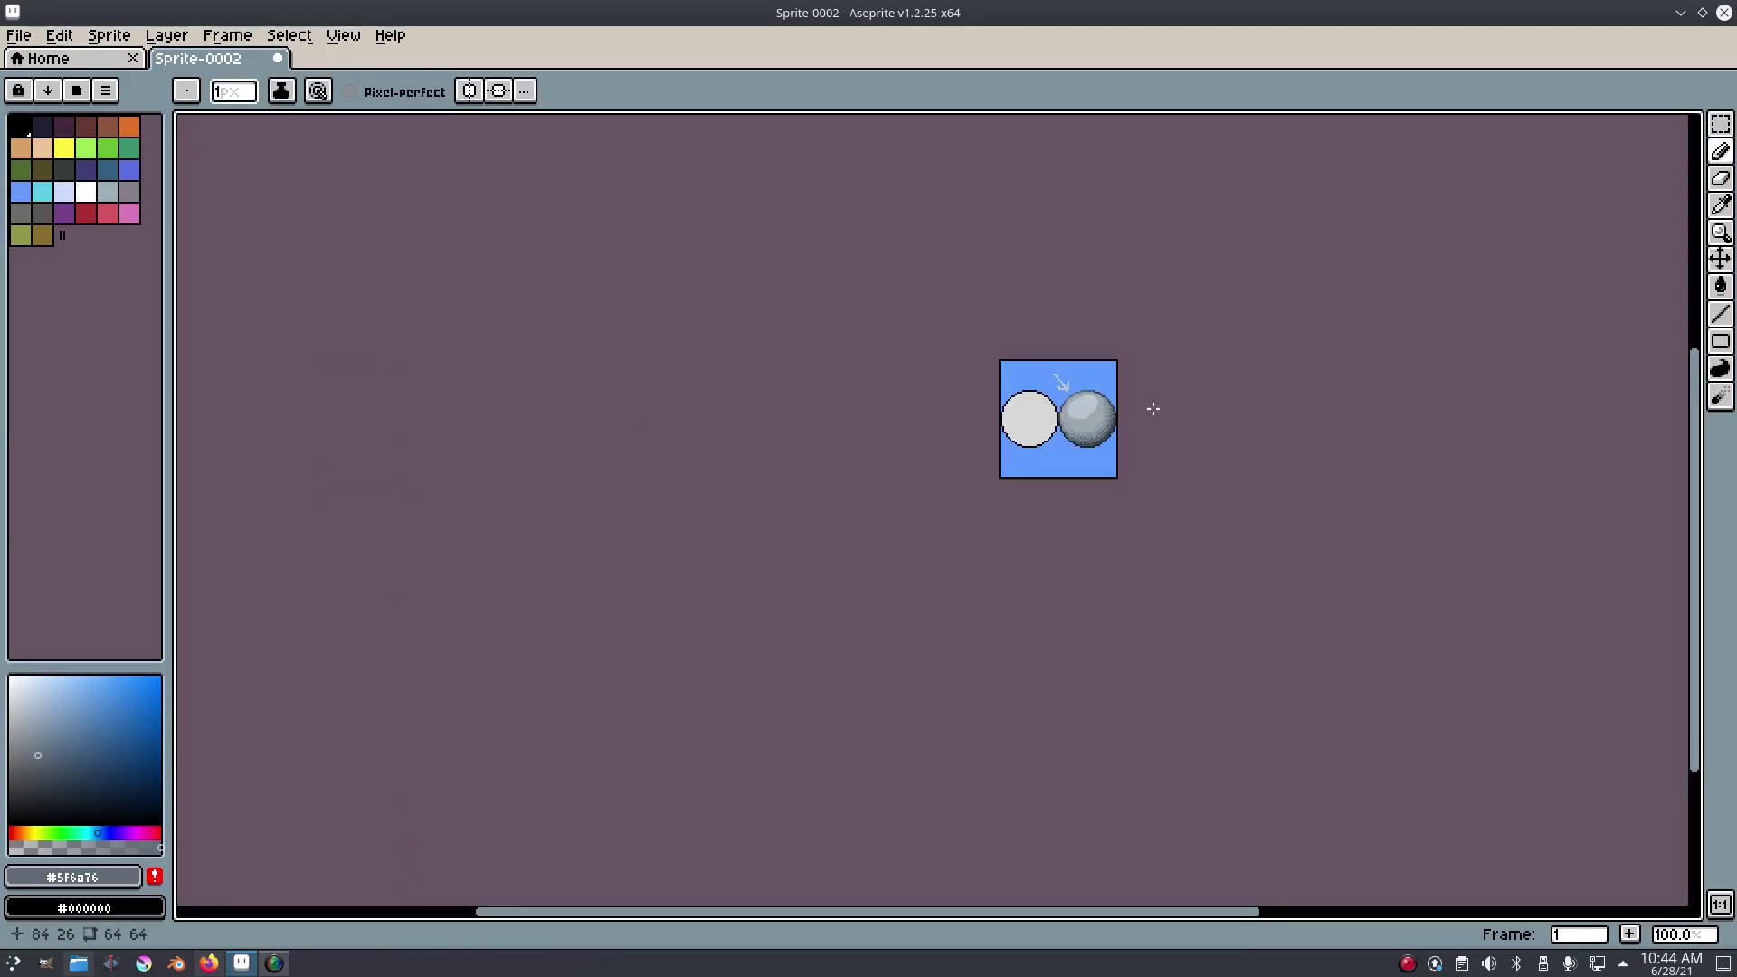
scroll(1135, 415, up, 5)
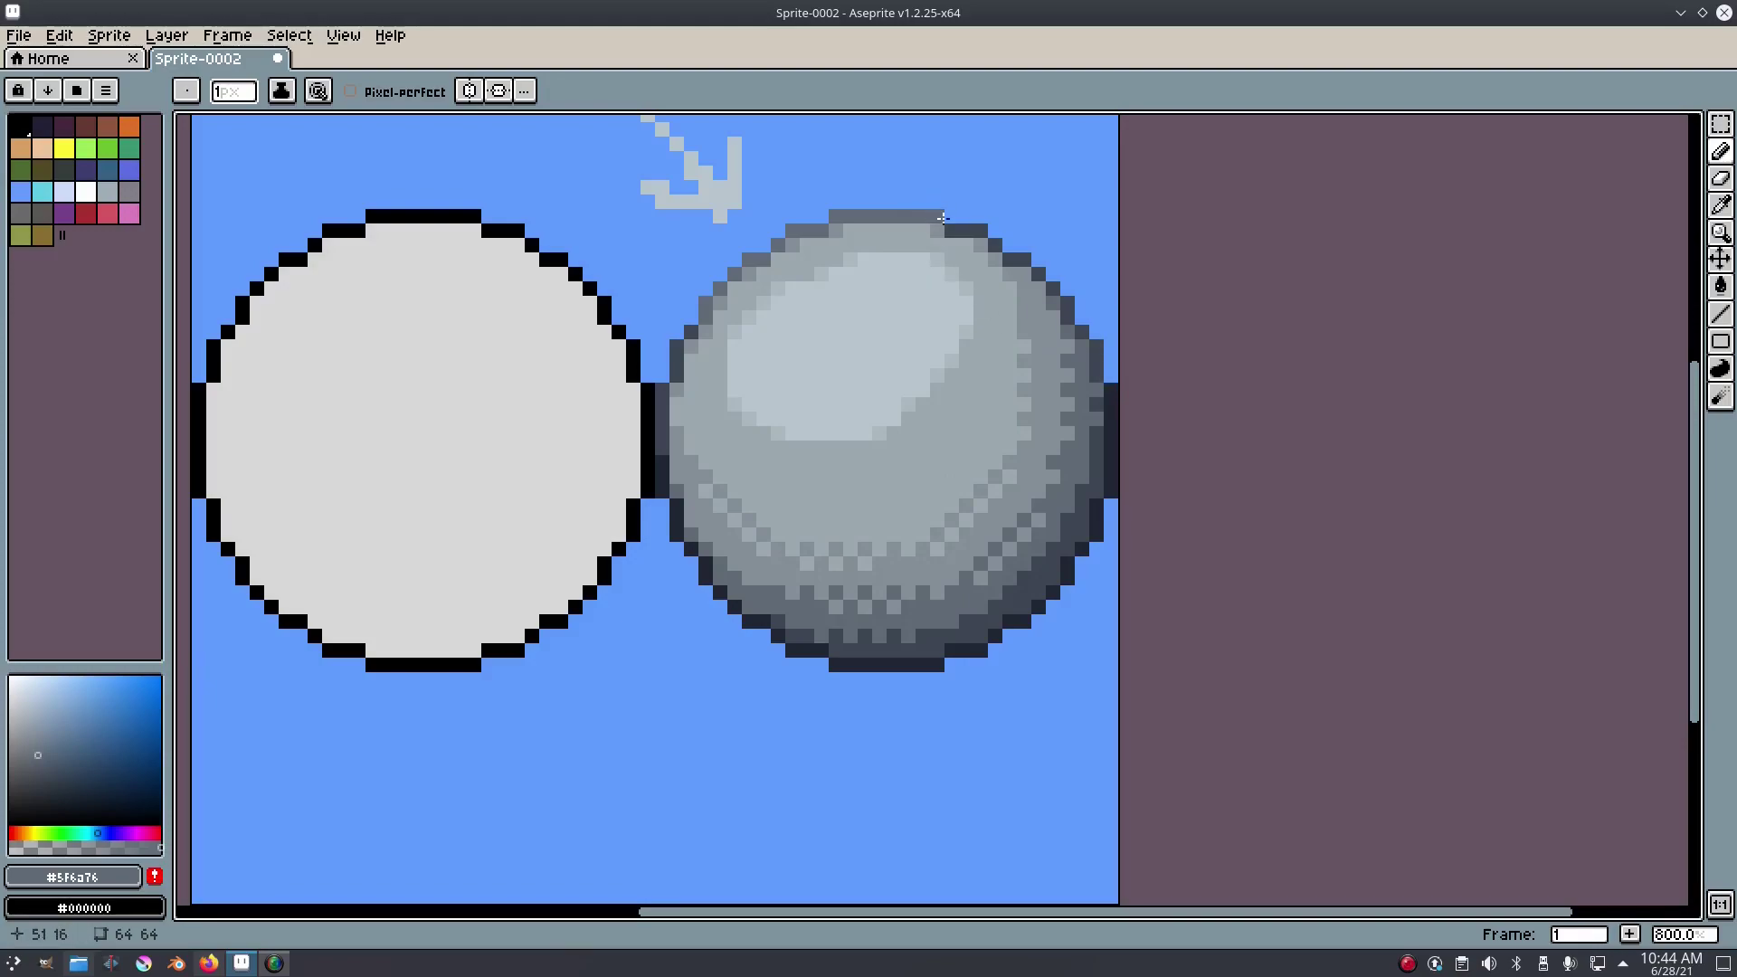
- Extend the #5f6a76 outline from the right circle's top edge partway down its upper-right arc
scroll(956, 235, down, 3)
scroll(968, 340, up, 5)
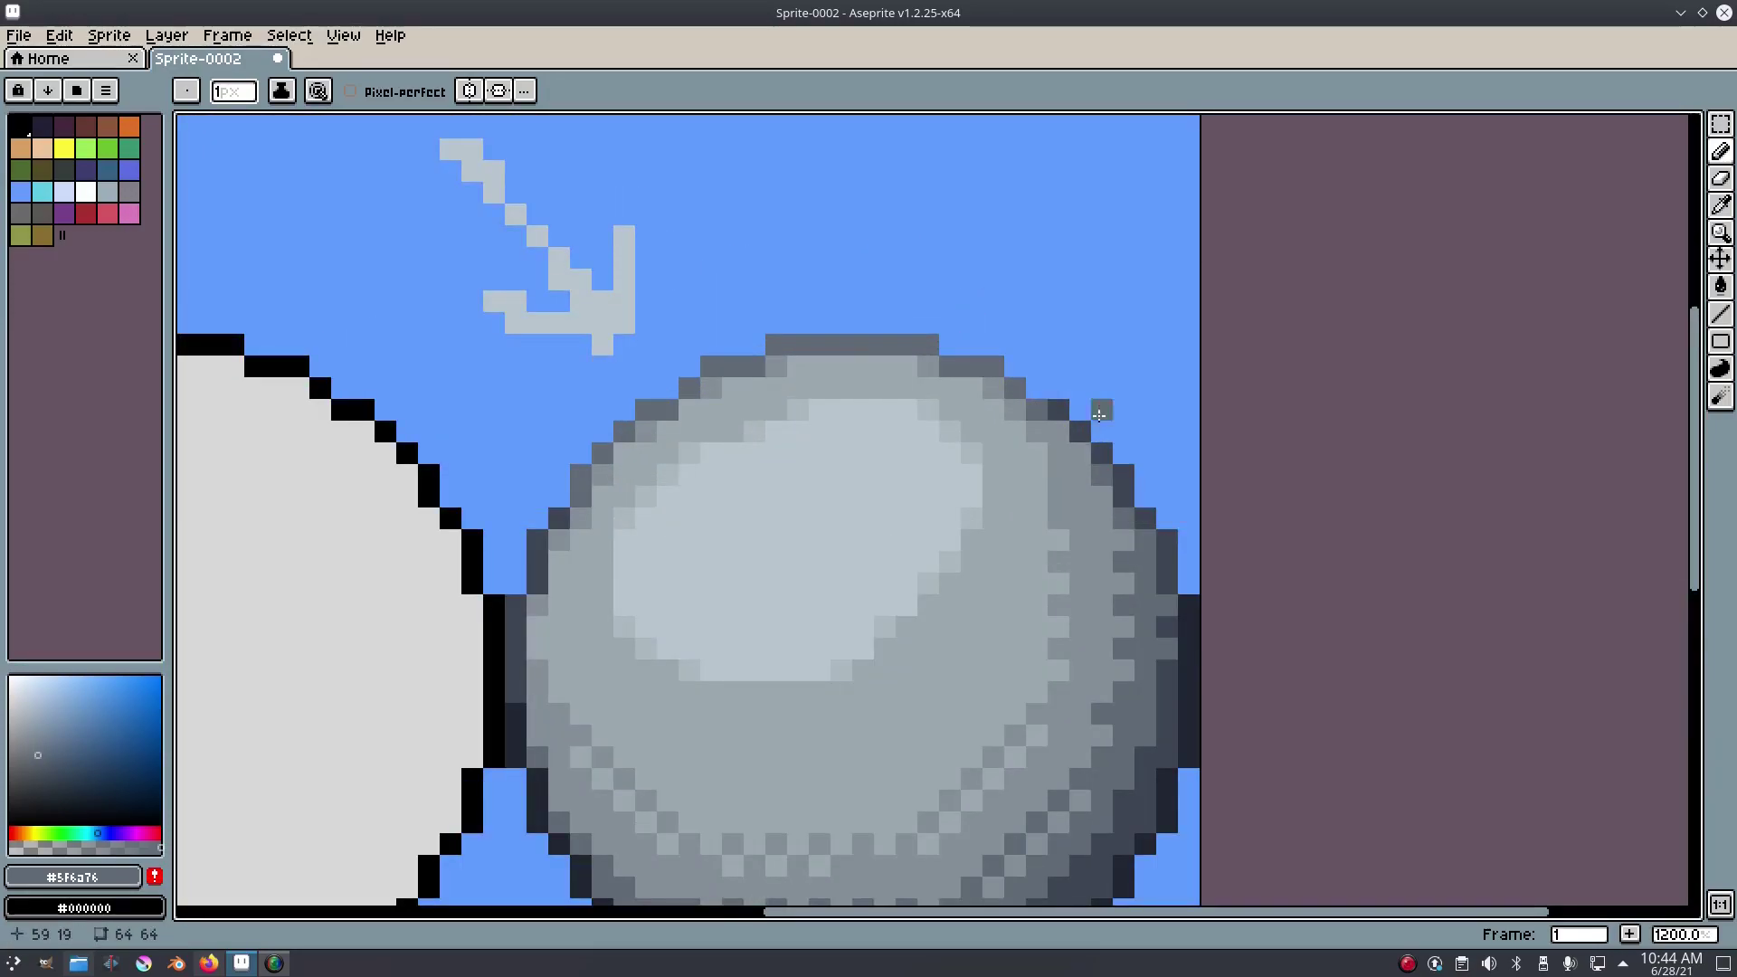
scroll(1048, 400, down, 6)
scroll(1249, 436, up, 4)
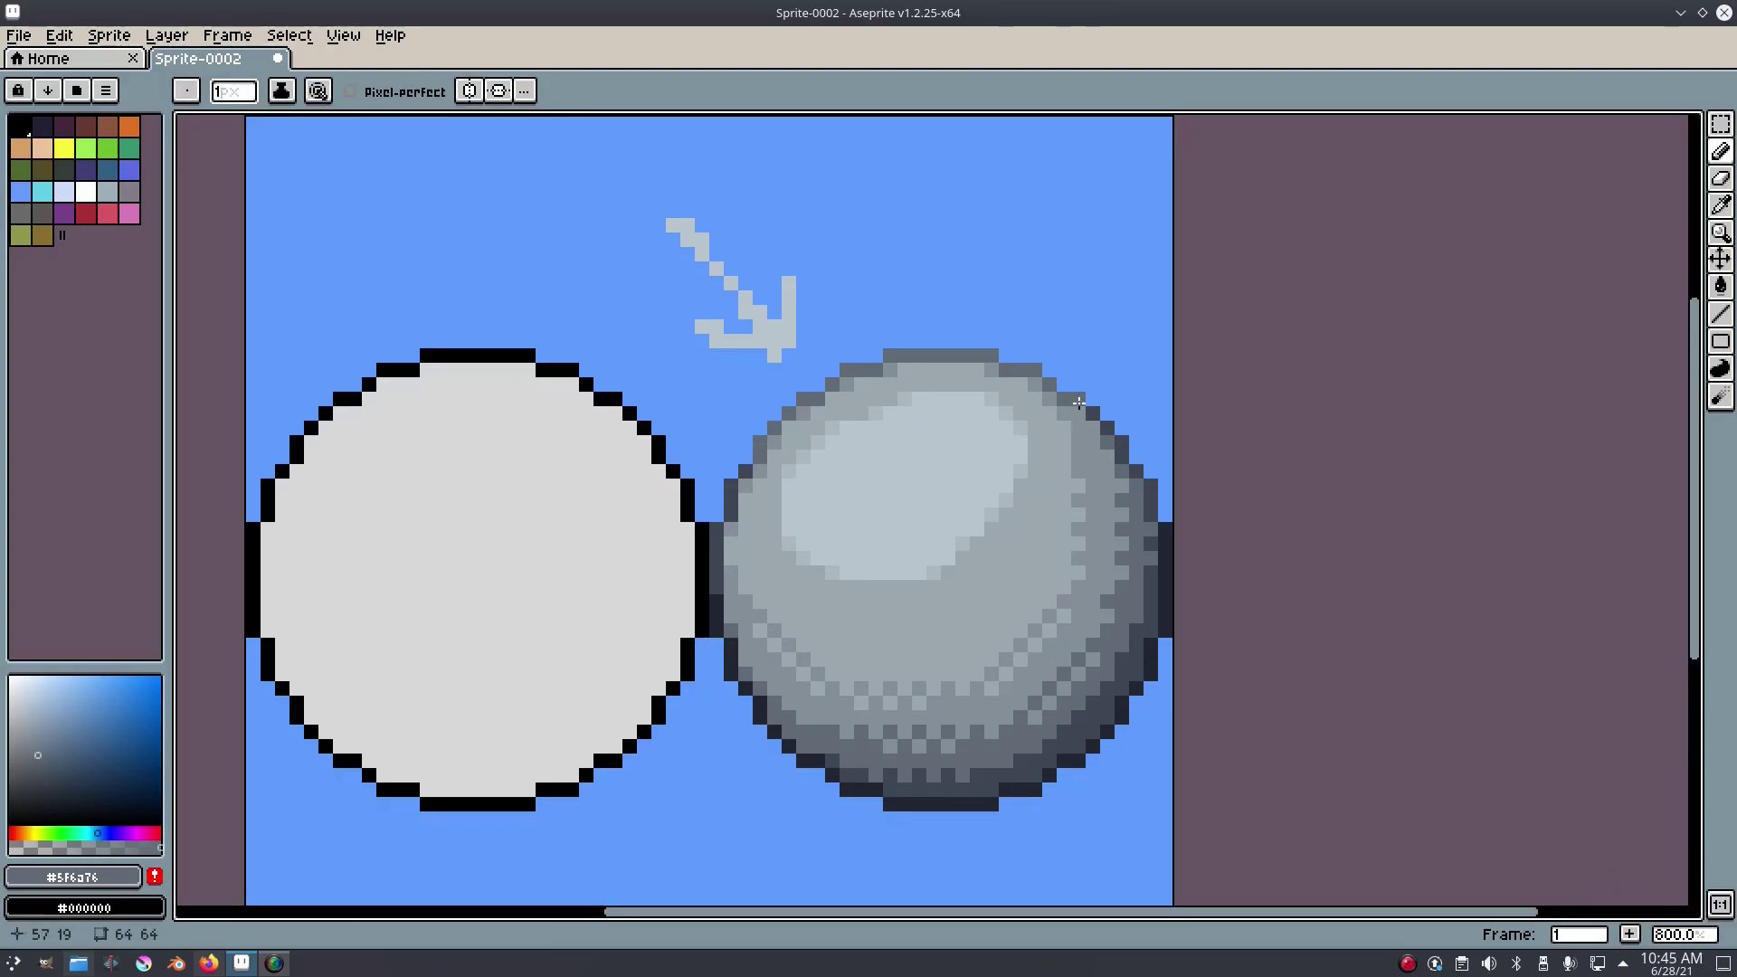
scroll(1242, 432, down, 4)
scroll(1197, 441, up, 4)
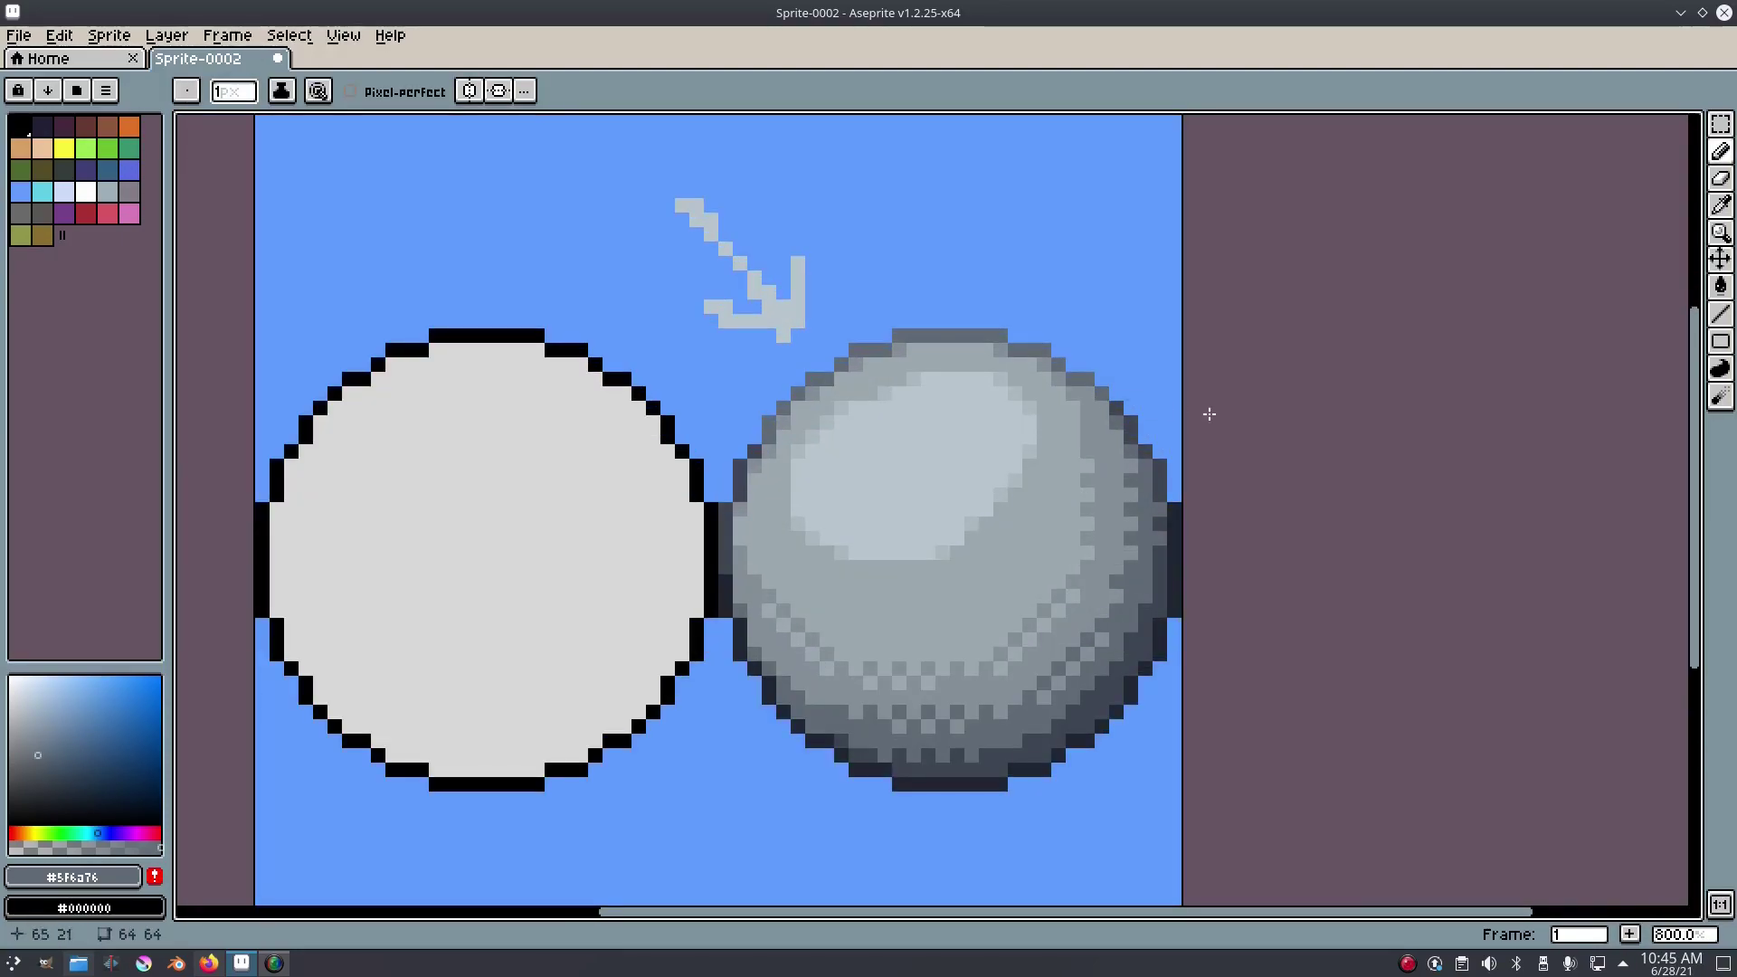
scroll(1267, 422, down, 5)
scroll(1270, 424, up, 8)
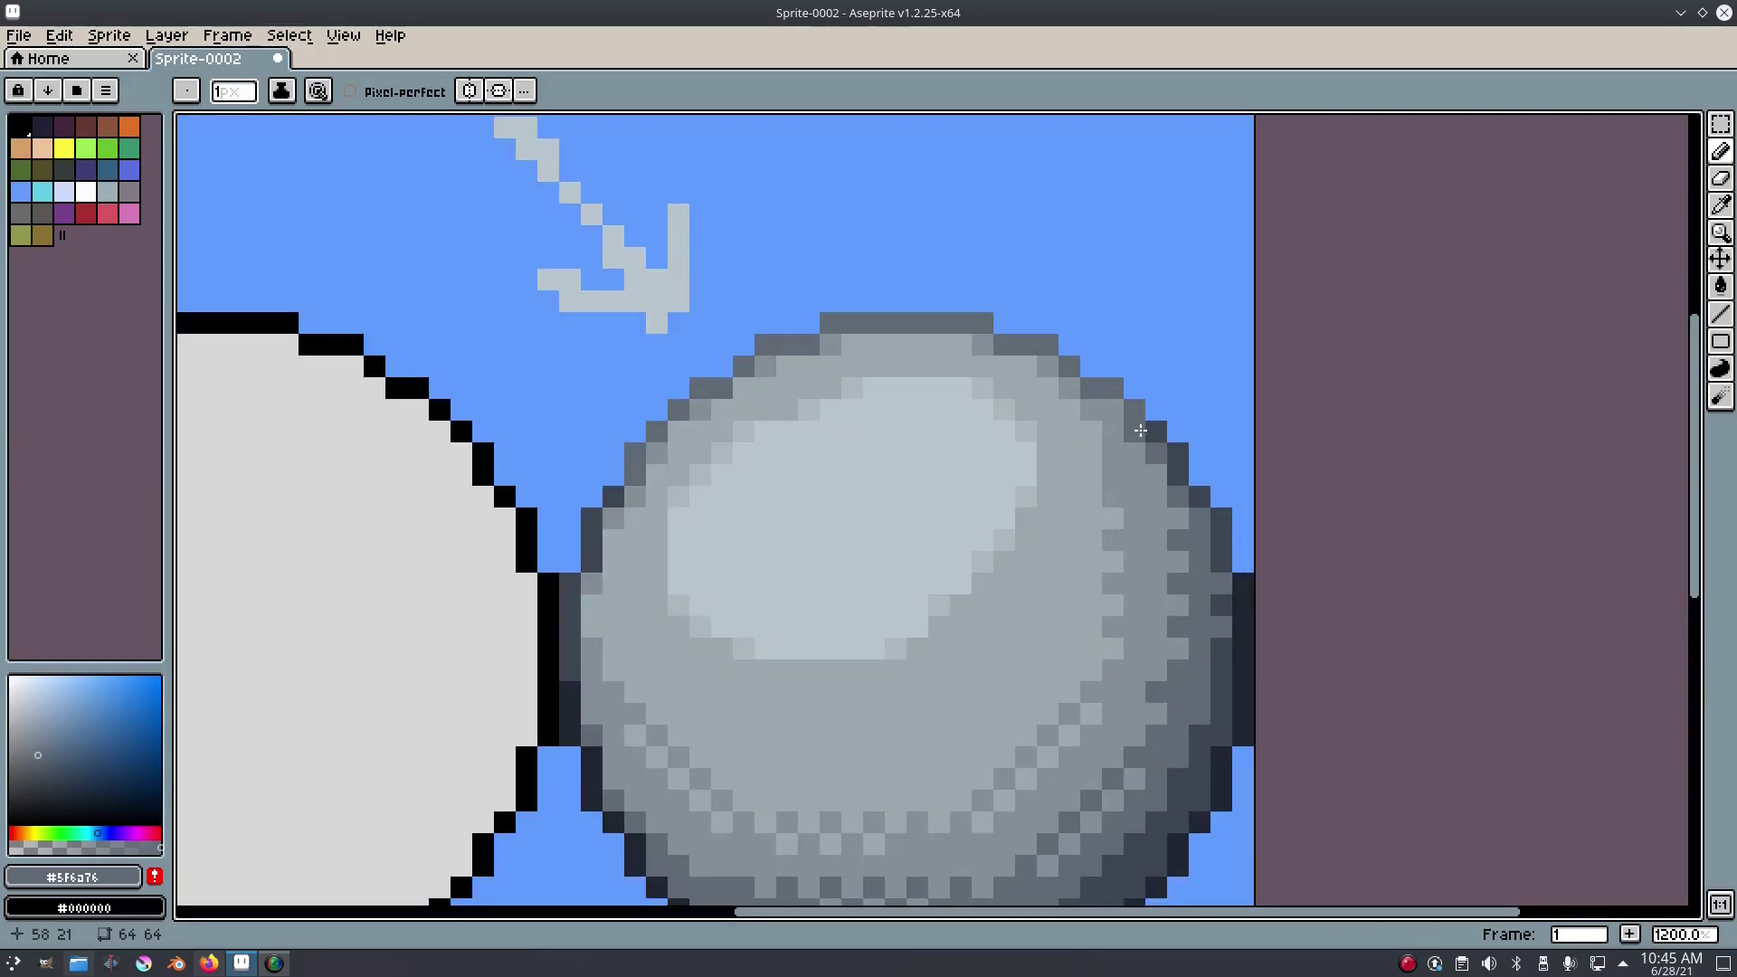
scroll(1290, 458, down, 4)
key(ctrl+z)
scroll(1306, 468, down, 2)
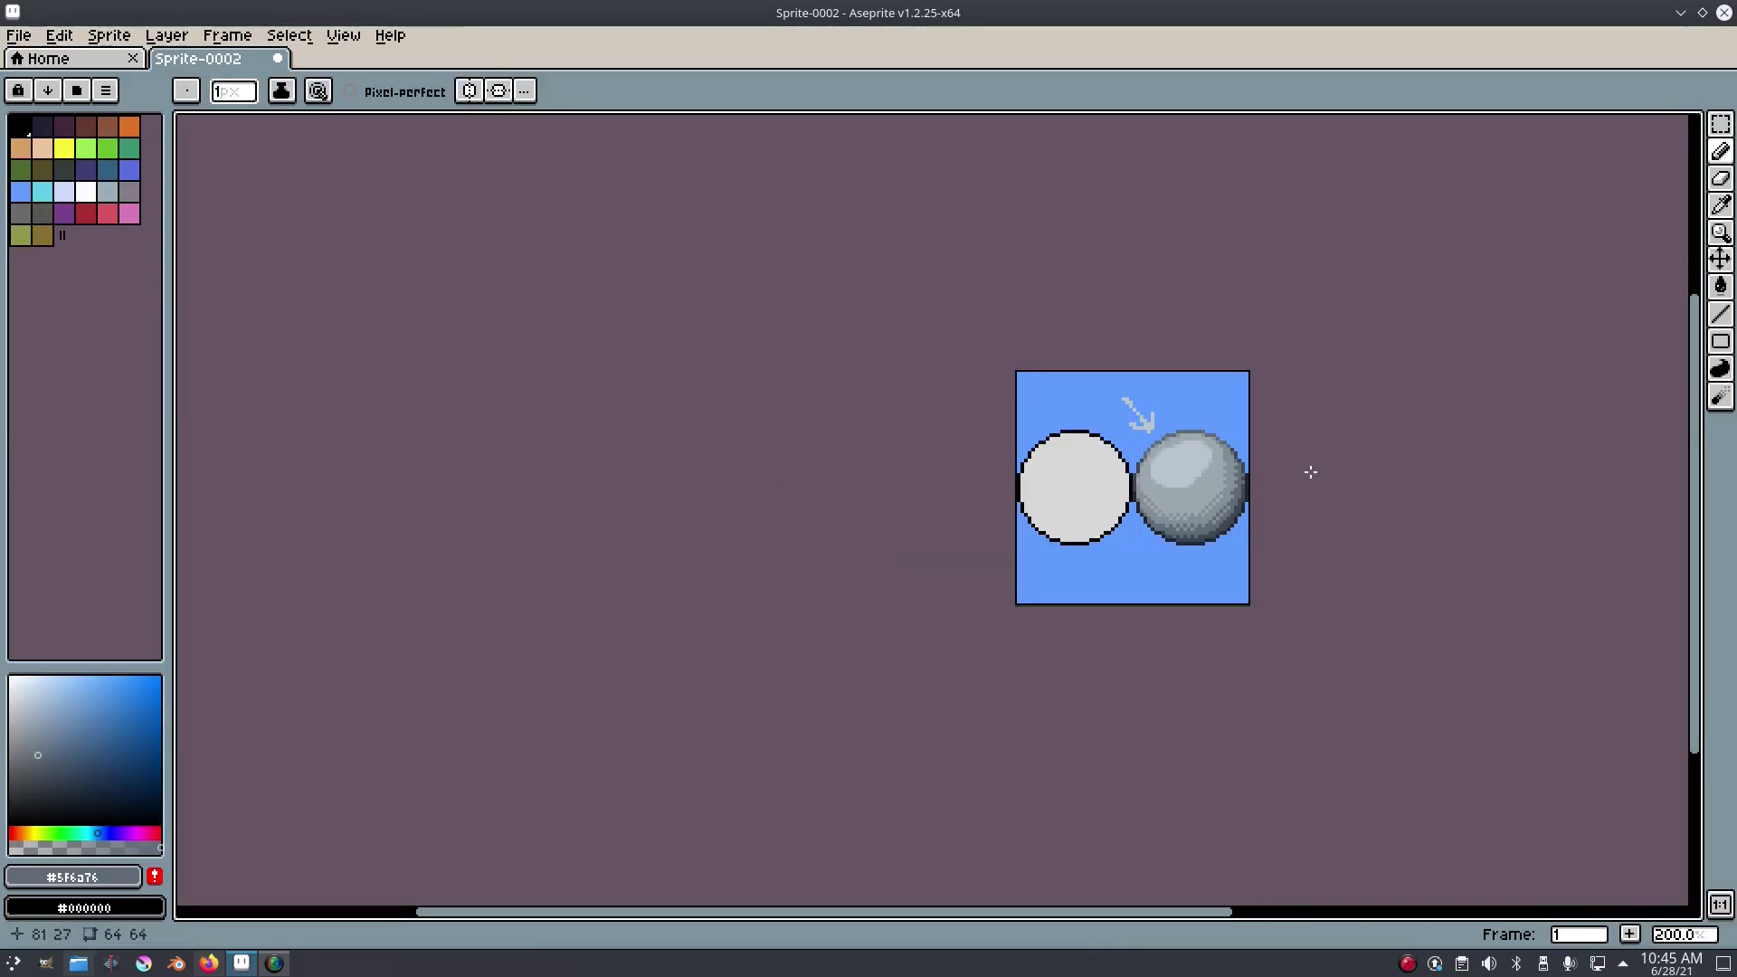
- Dither the right circle's outline at the joint between the circles with the sampled #3d4654
scroll(1307, 474, up, 3)
drag(1306, 473, 1244, 500)
scroll(1244, 497, up, 1)
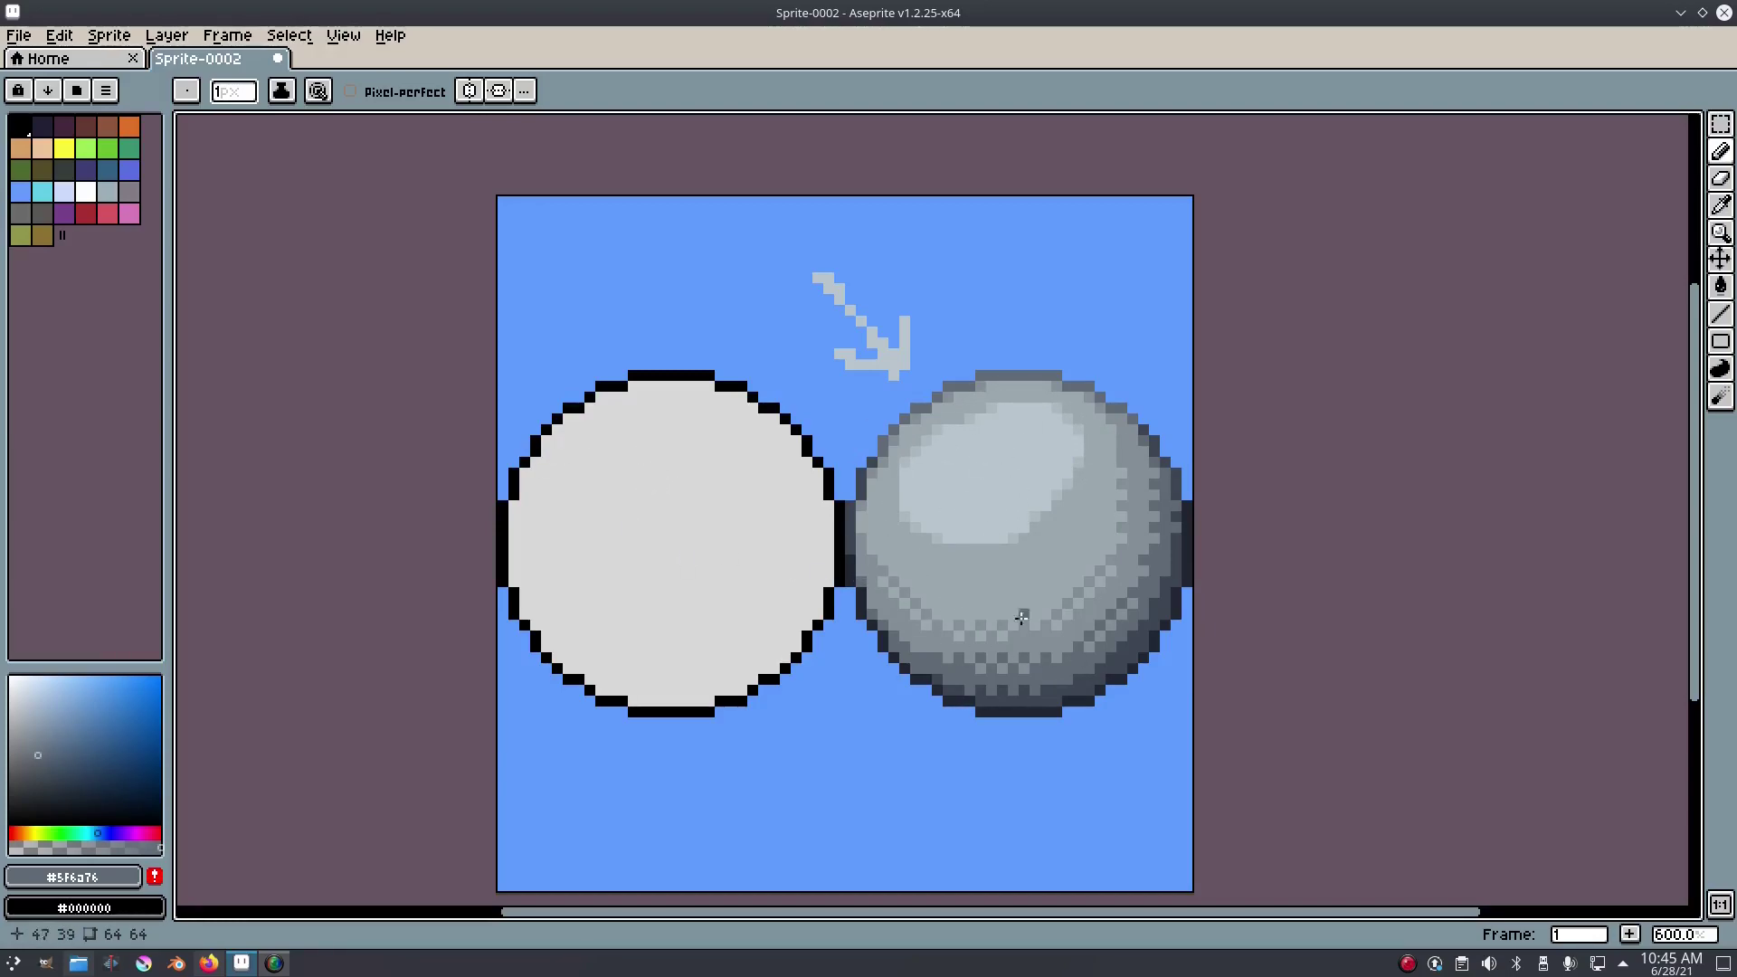
scroll(959, 541, up, 4)
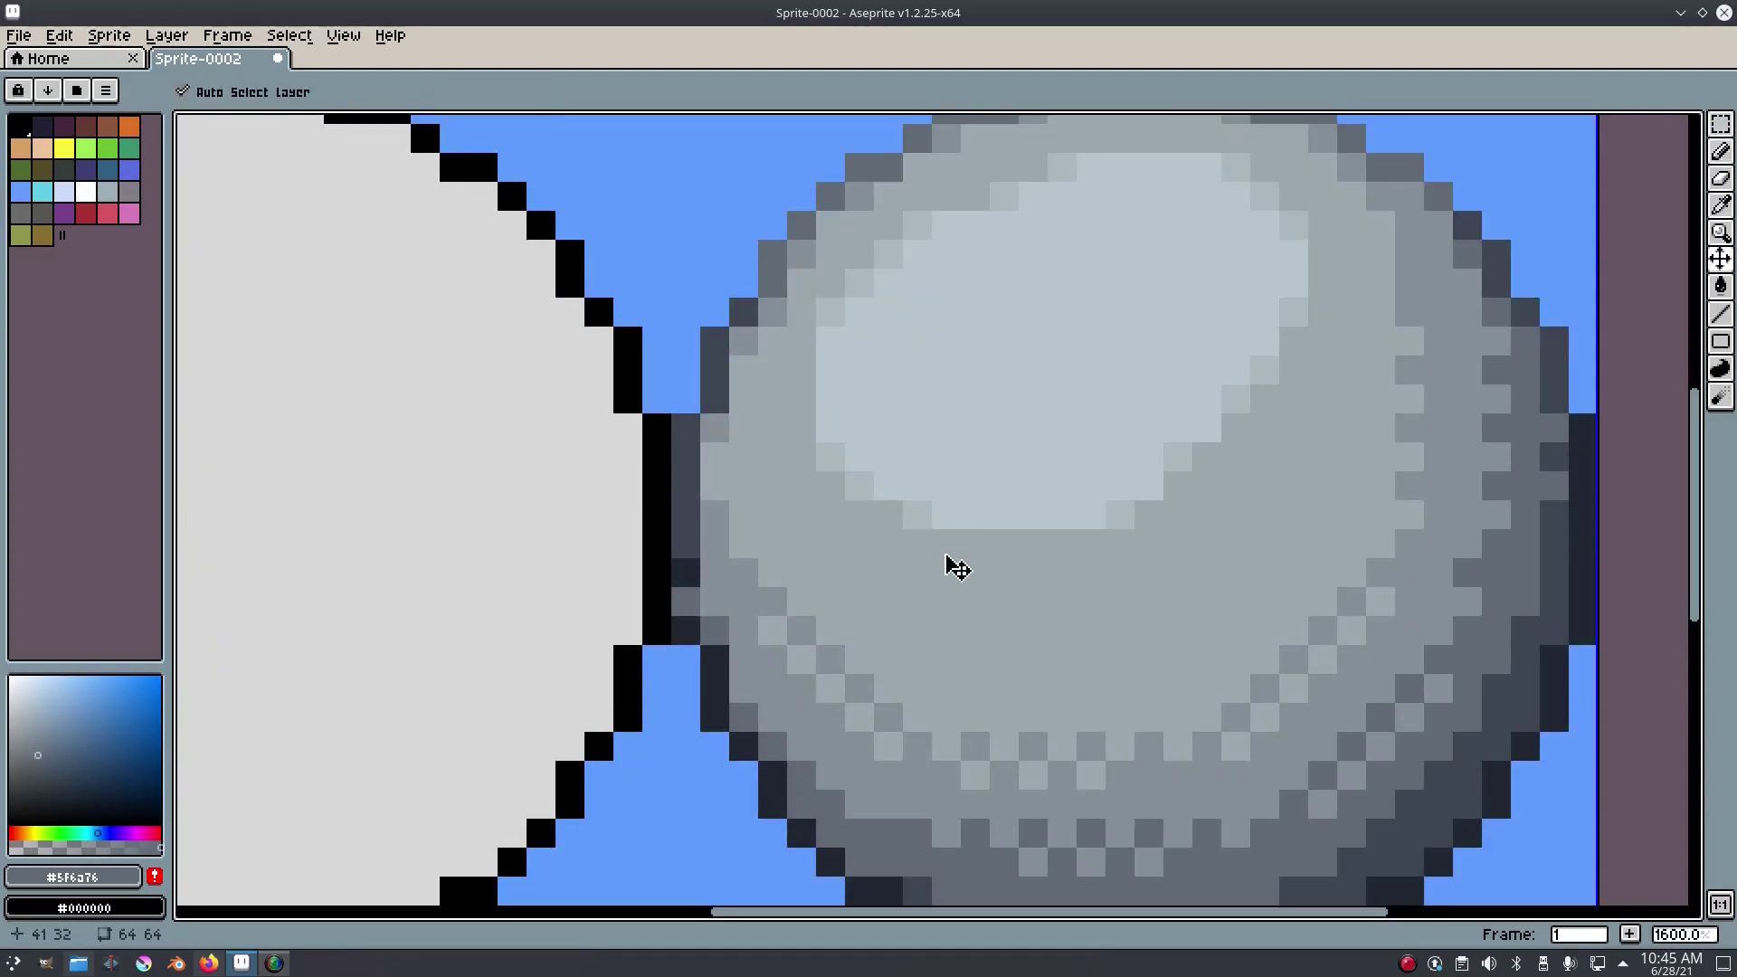
alt+click(691, 485)
scroll(677, 592, down, 3)
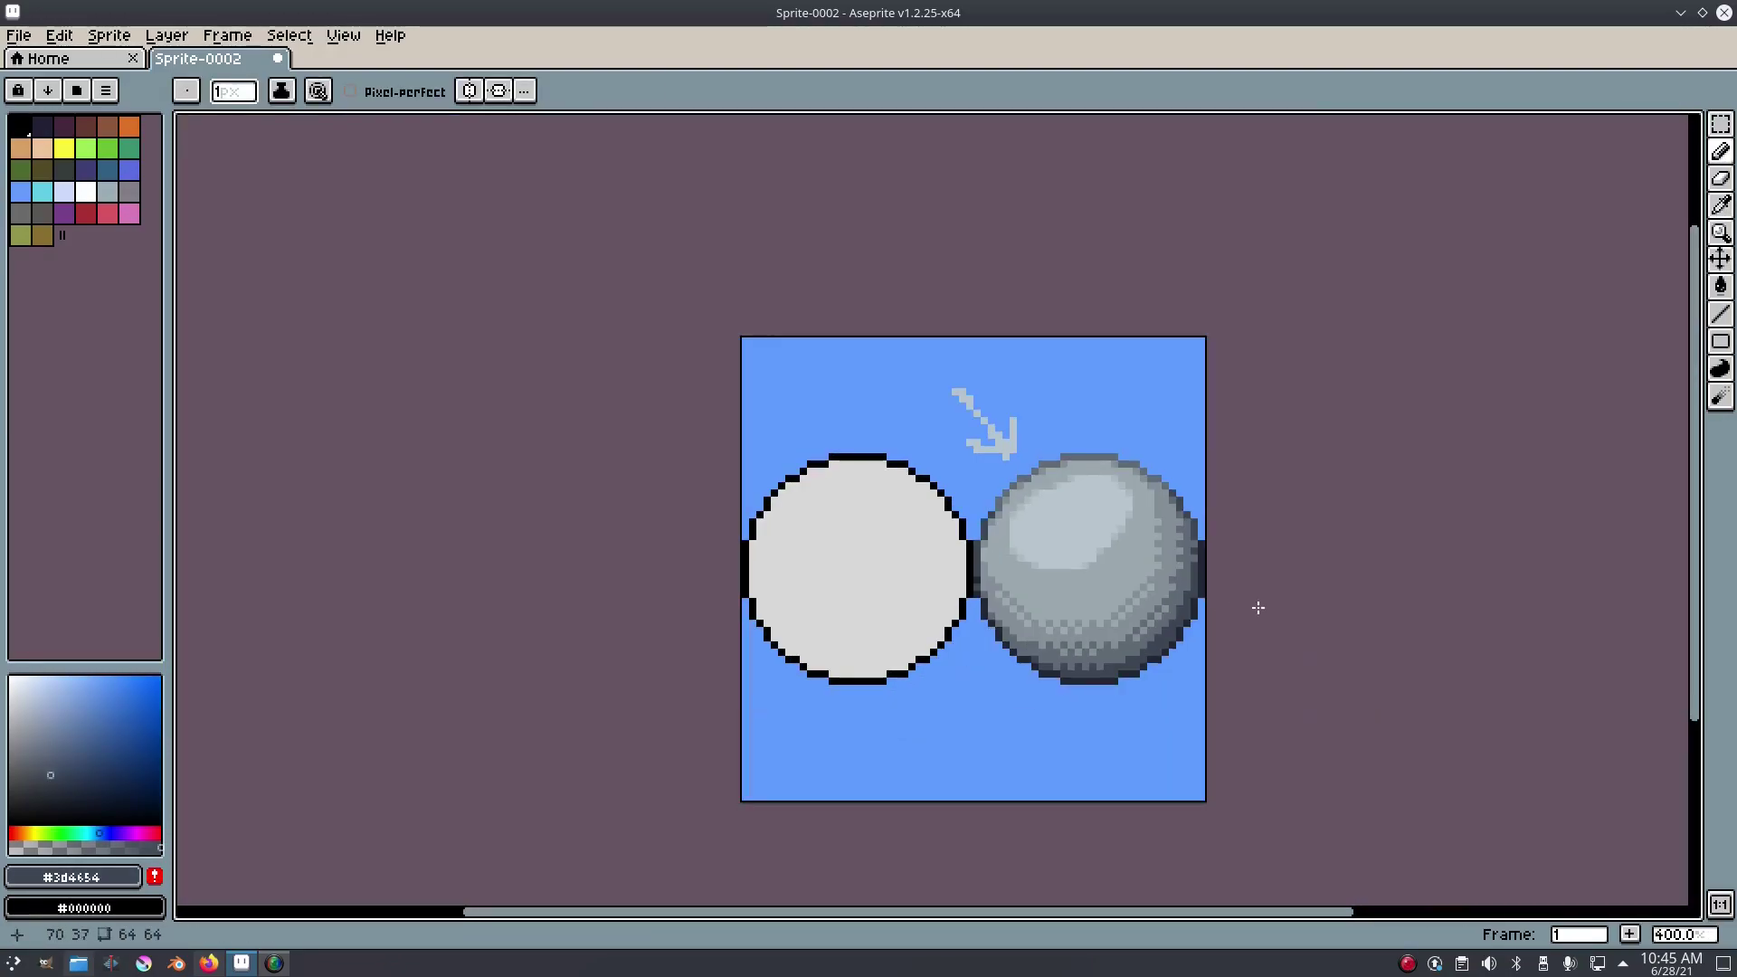
scroll(1178, 528, up, 2)
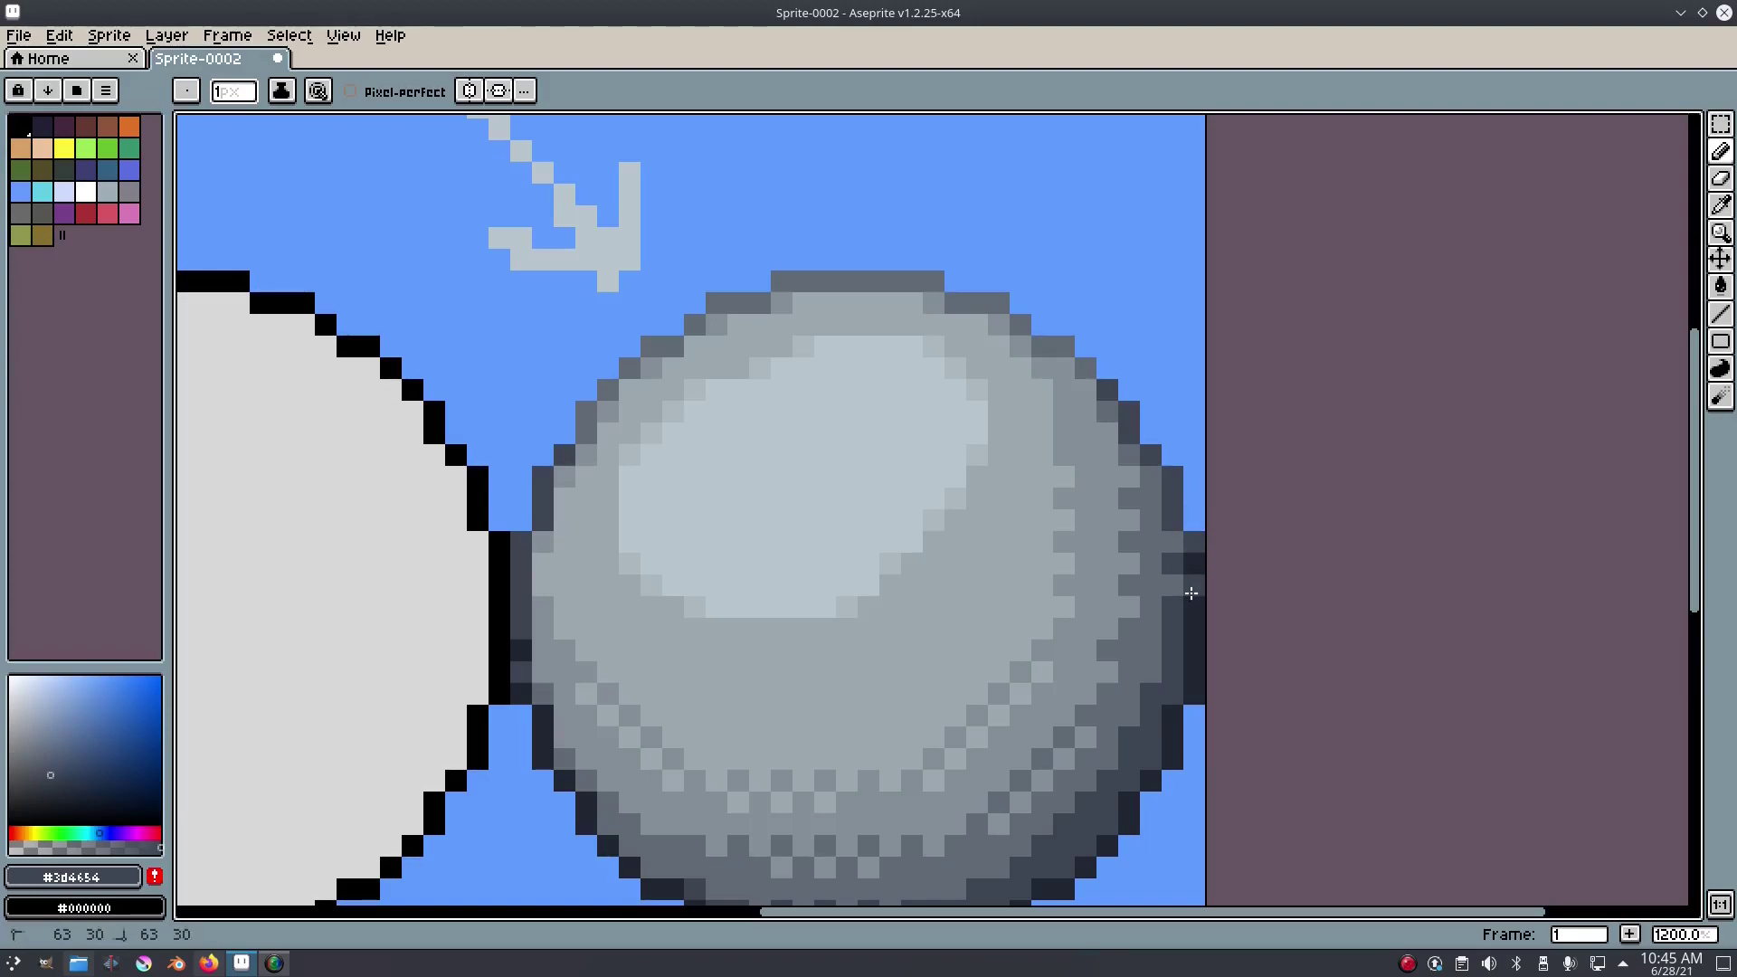
scroll(1195, 588, down, 5)
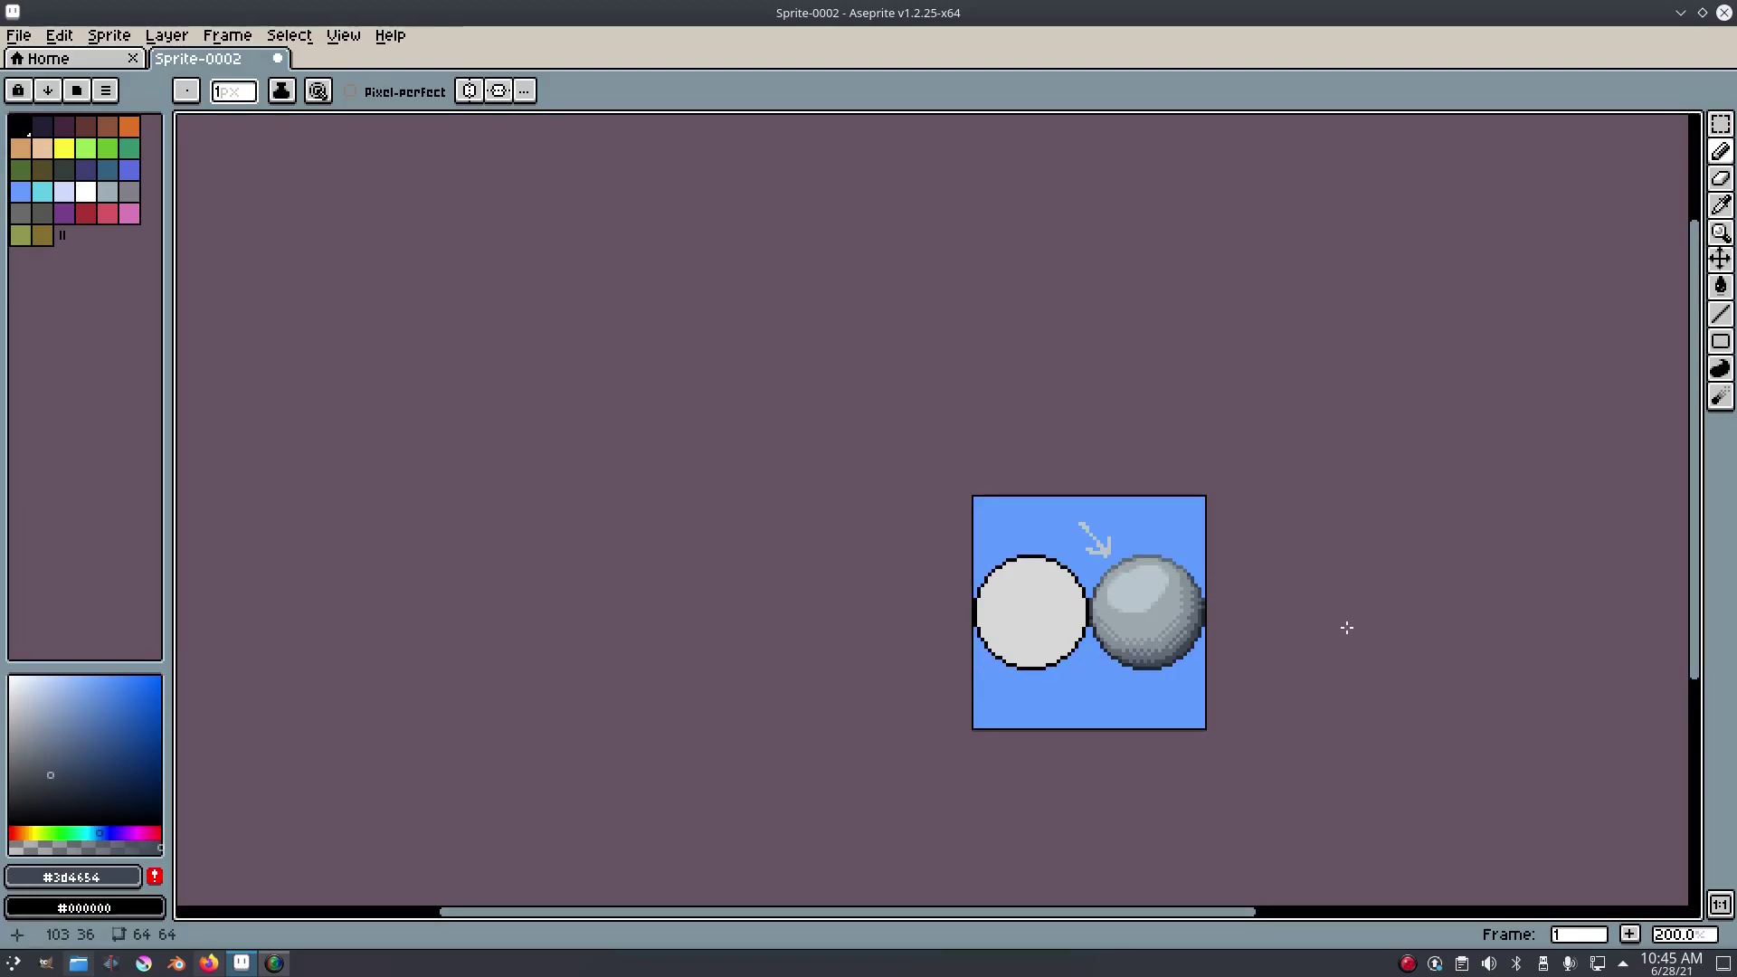
- Examine the right circle's shading and tinted outline against the plain black-outlined circle, close up and at small size
scroll(1331, 629, up, 3)
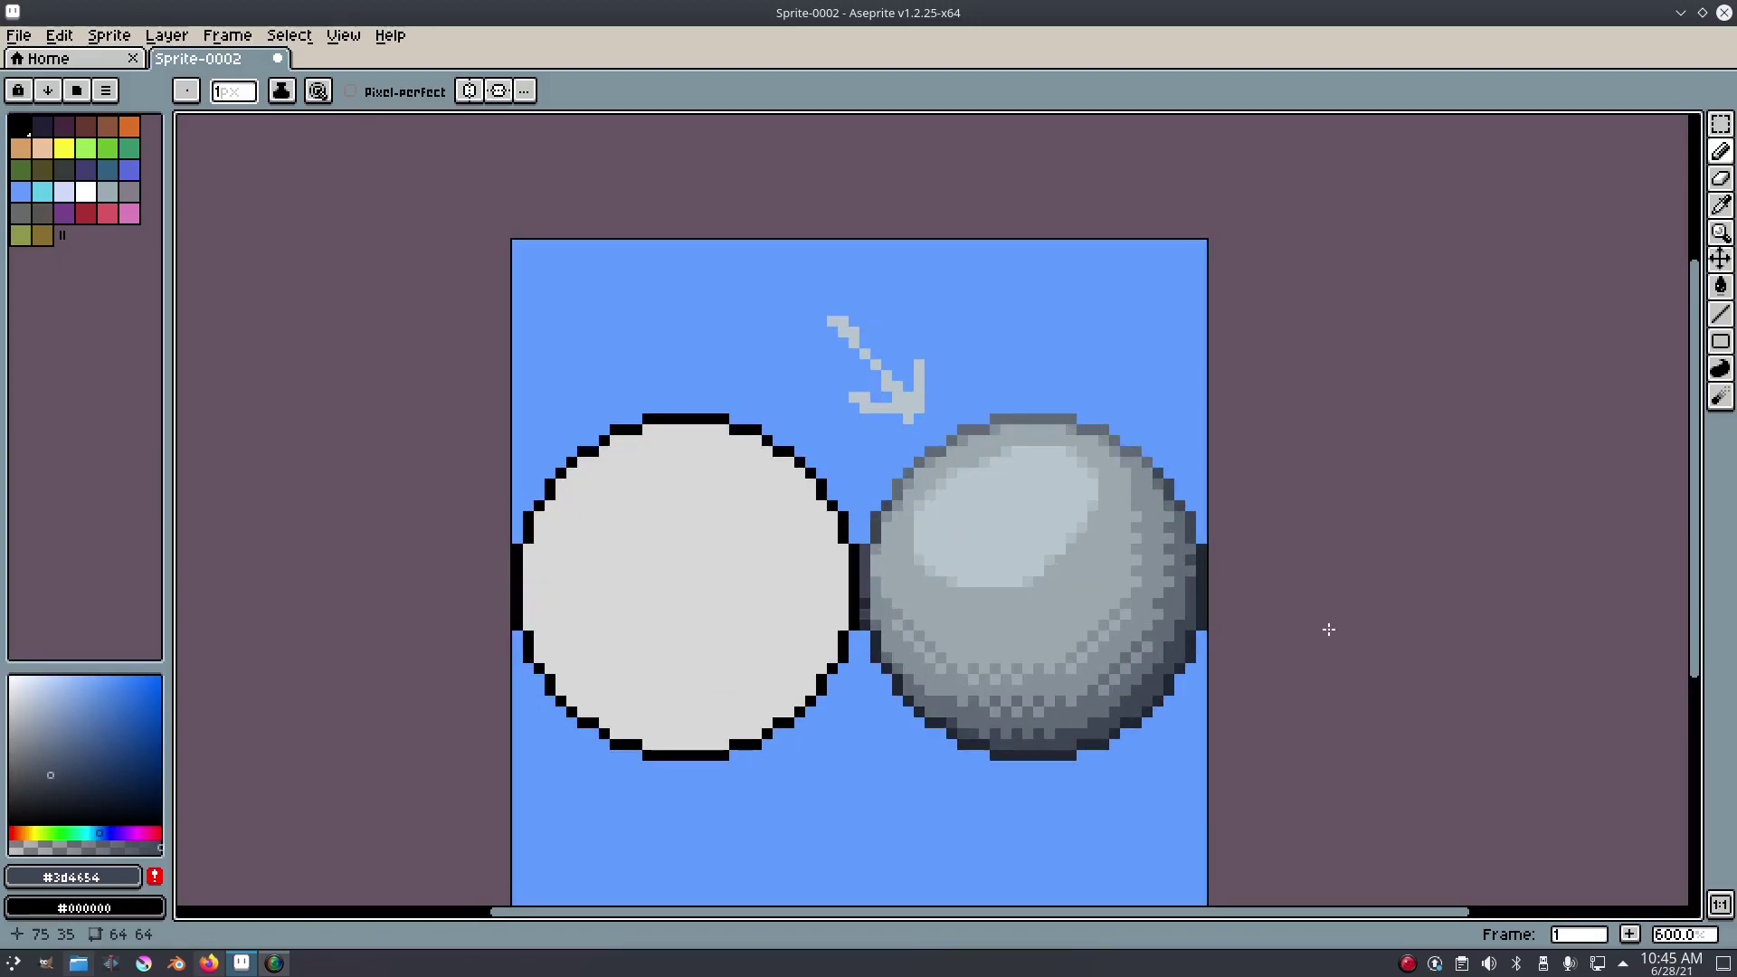
scroll(1199, 592, up, 4)
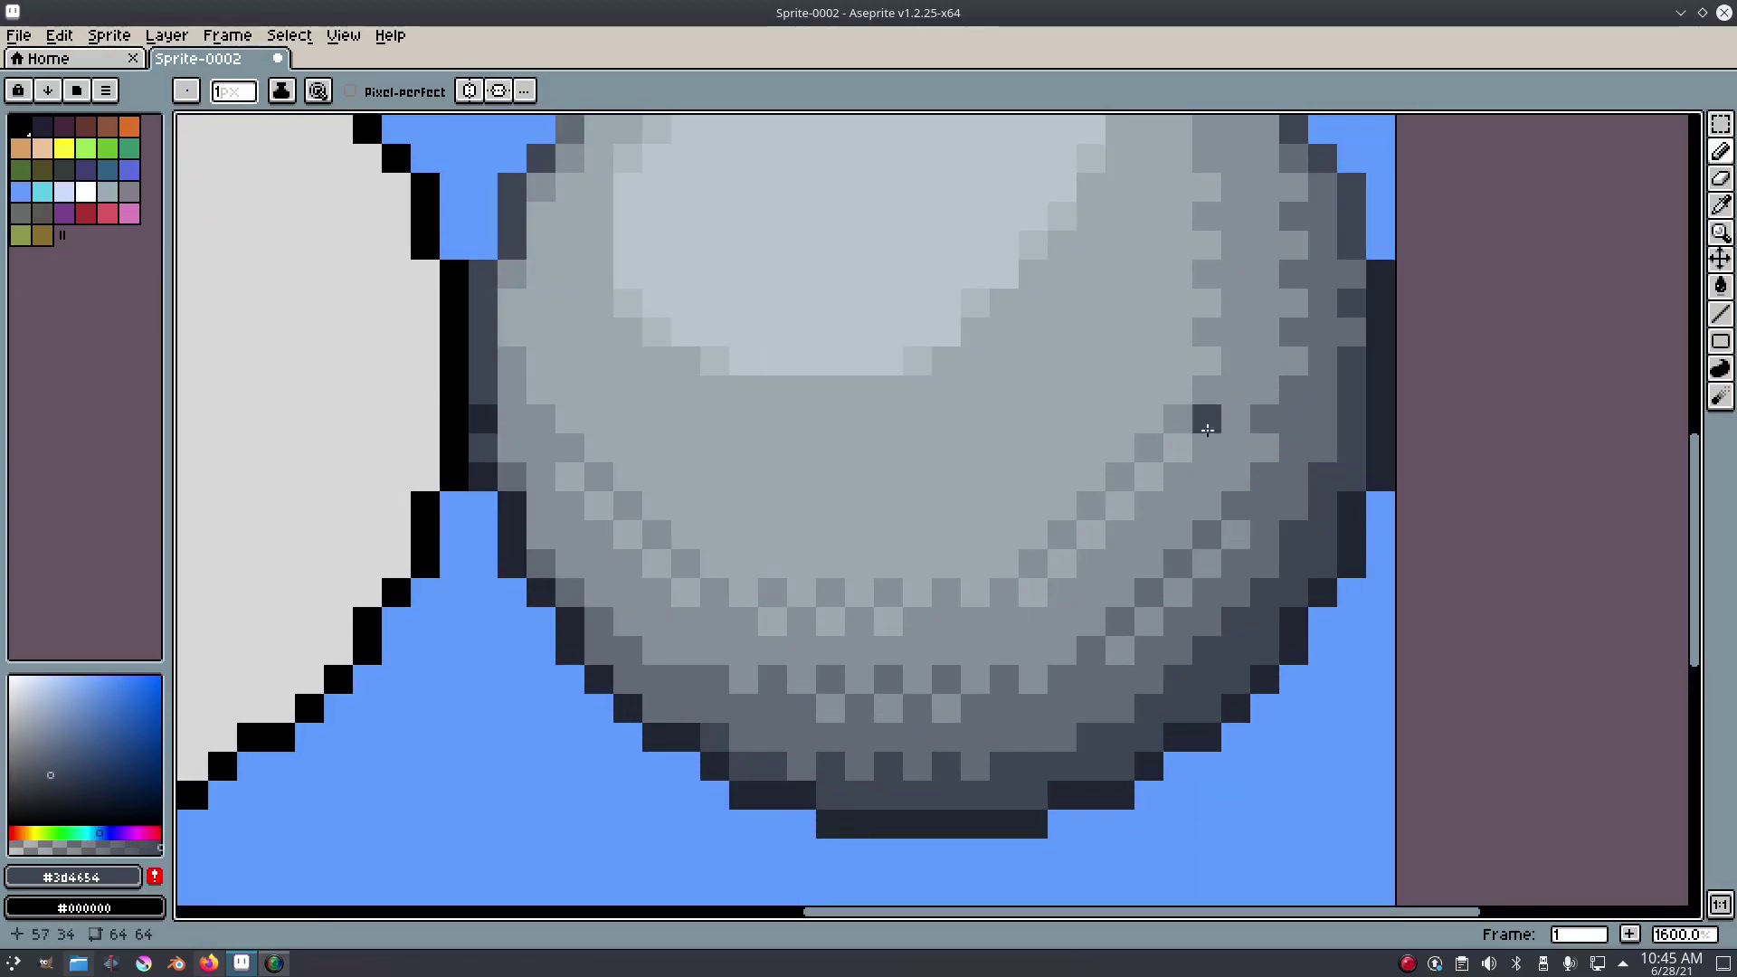
scroll(1318, 628, down, 3)
mouse_move(1434, 644)
mouse_down()
mouse_move(1240, 690)
mouse_move(1225, 648)
mouse_up()
scroll(1206, 627, down, 1)
scroll(1261, 633, down, 2)
scroll(1222, 647, down, 1)
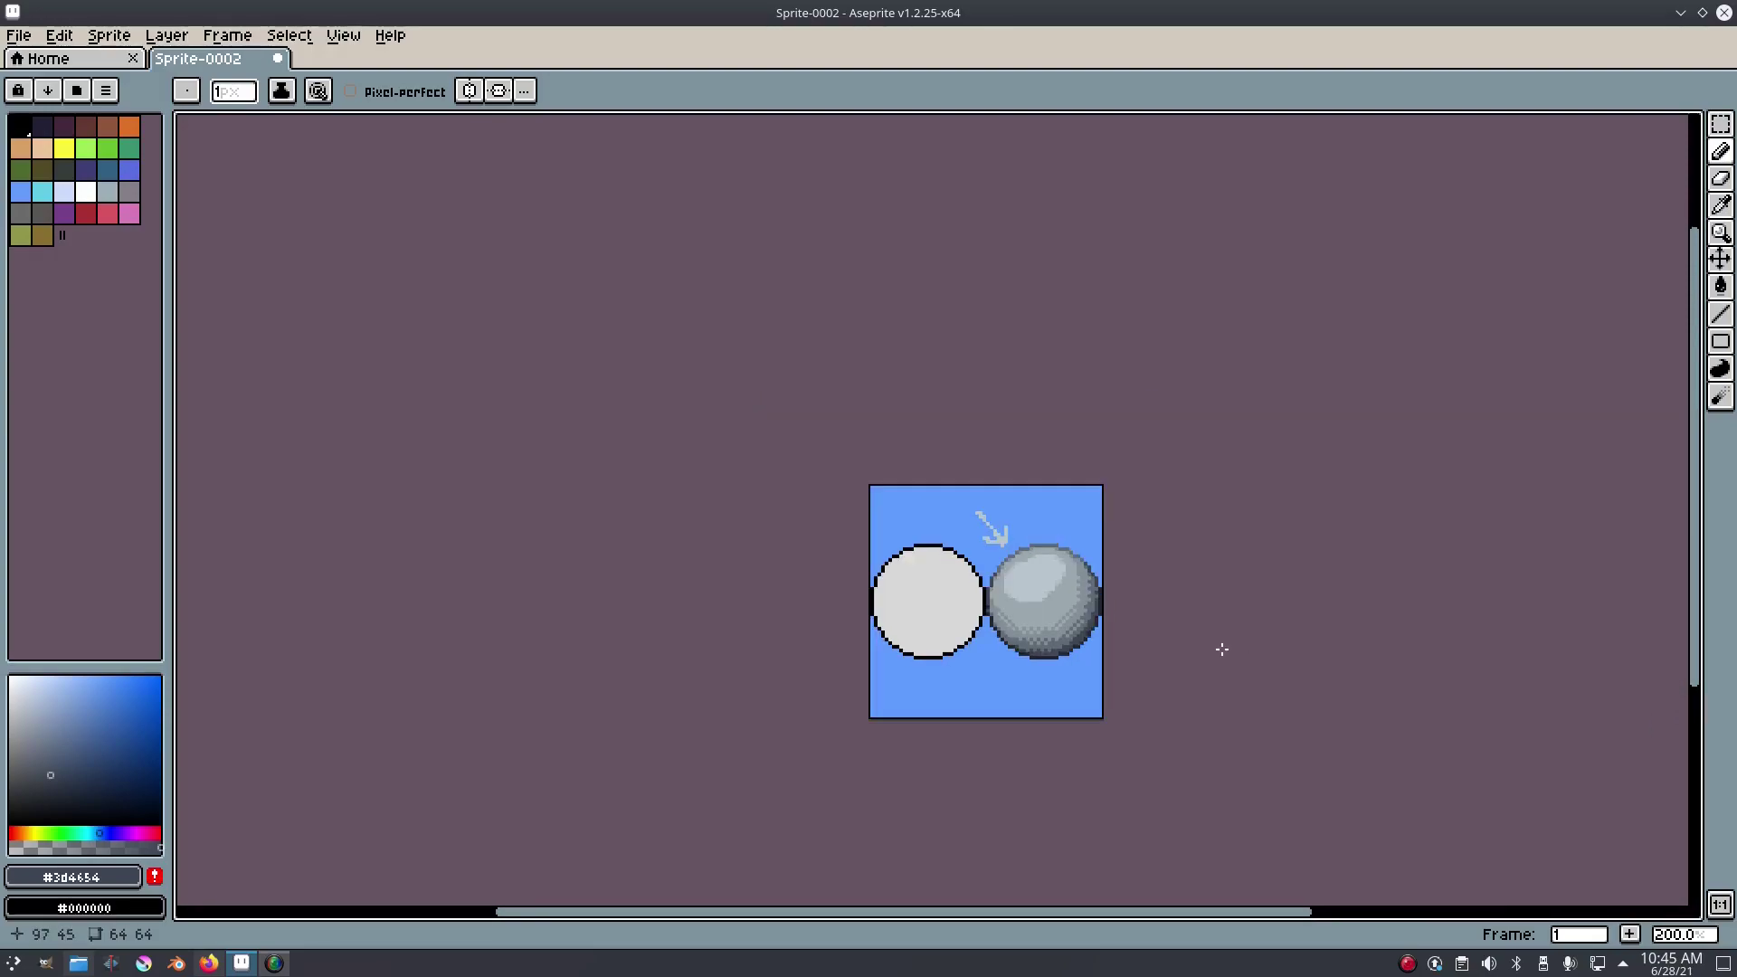
scroll(1217, 657, up, 2)
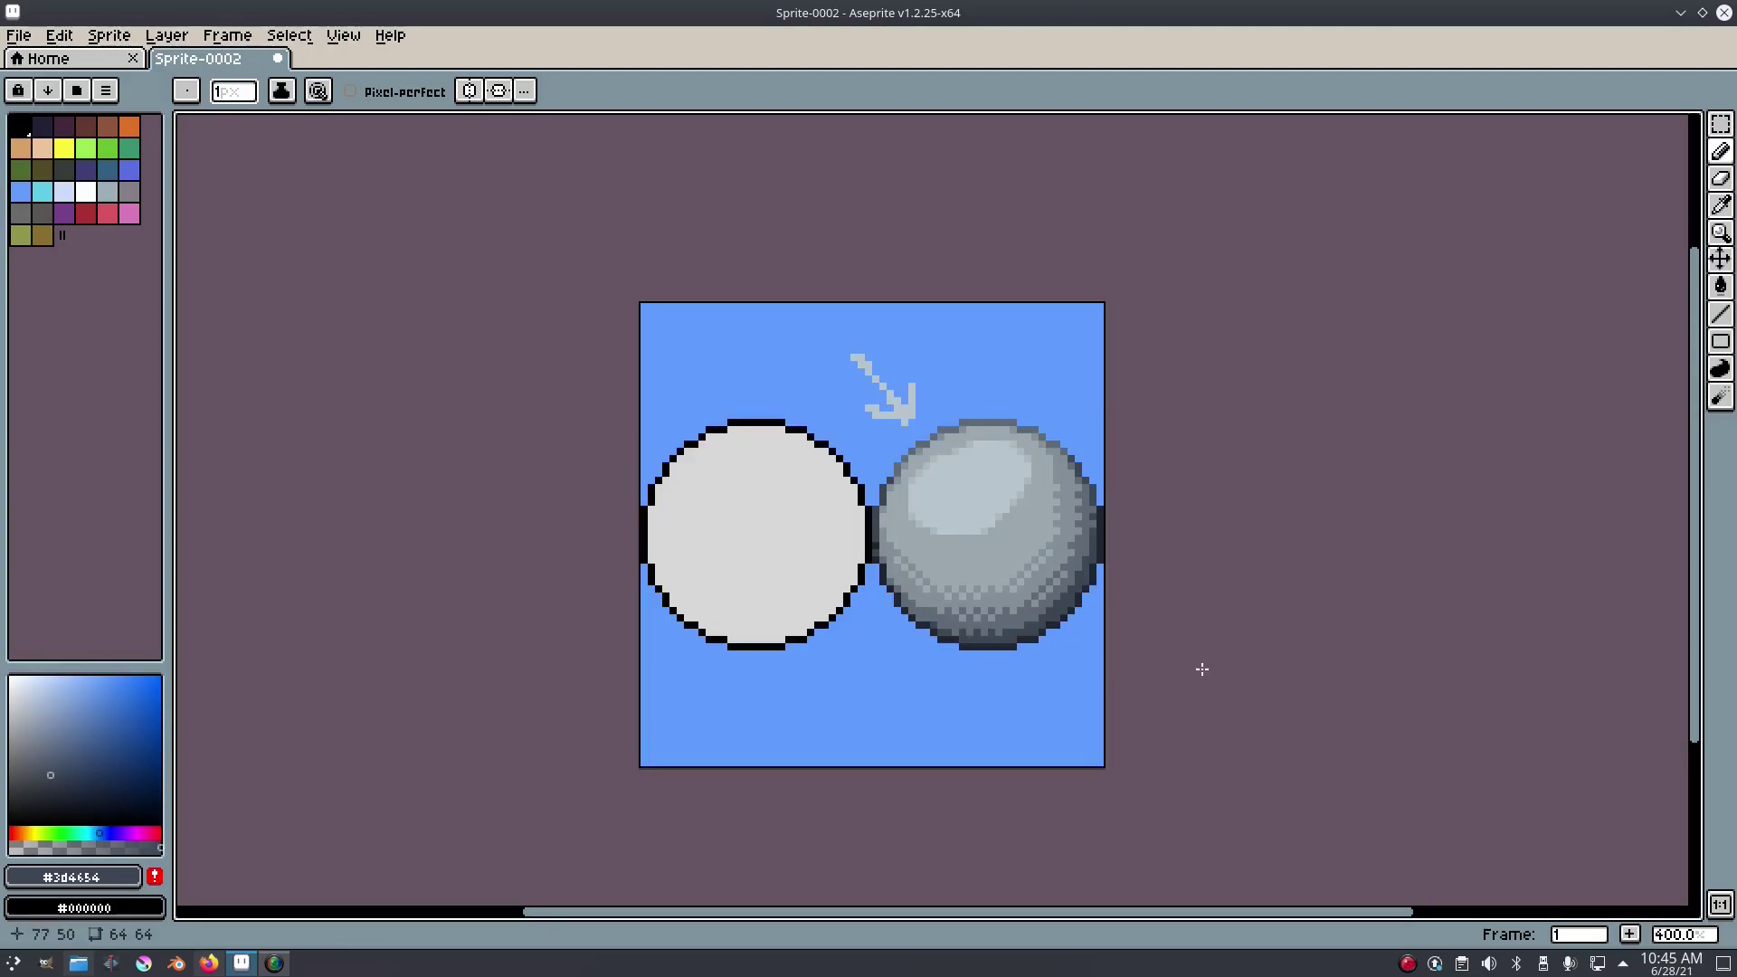
scroll(1199, 674, up, 1)
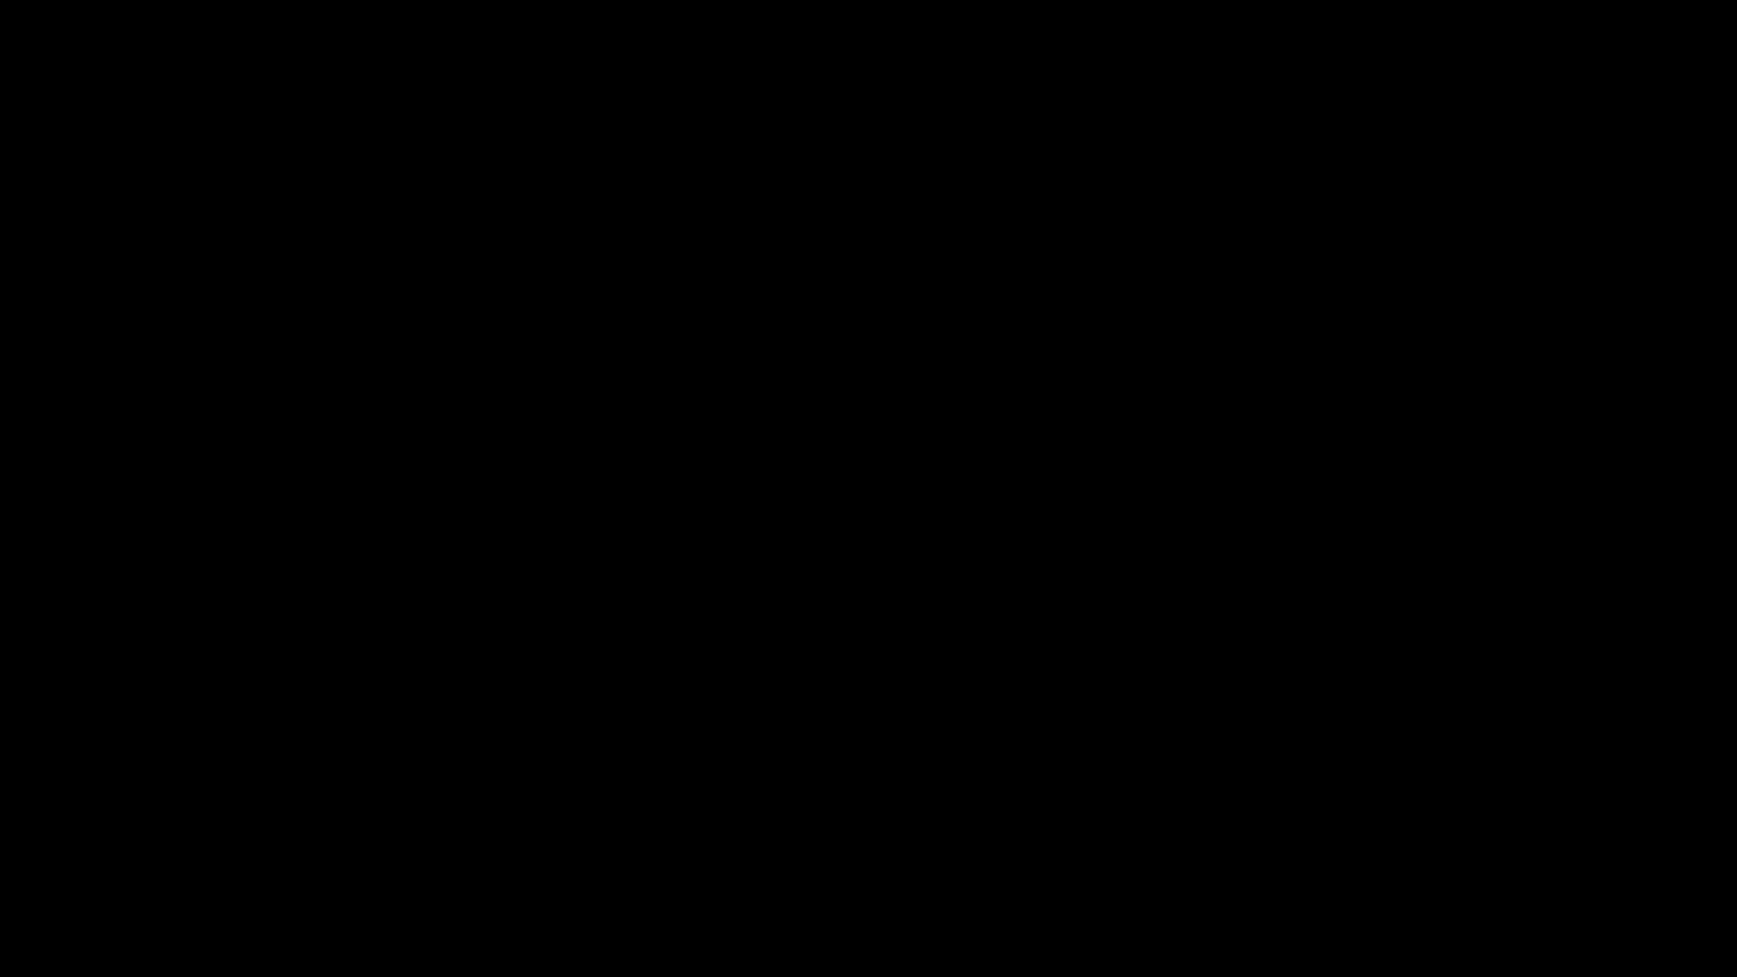